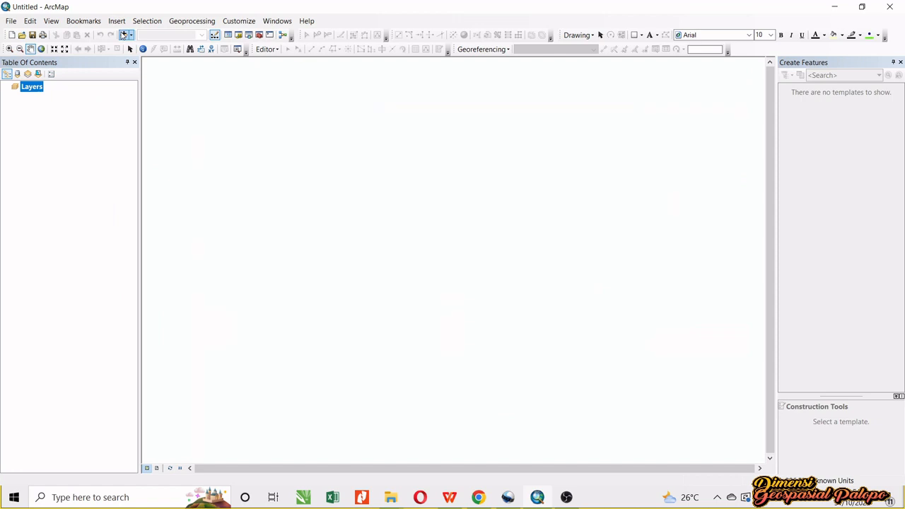
# Add the raster image Peta Administrasi .JPG from the D:\@ TUTORIAL ARCGIS folder to the map
pyautogui.click(124, 34)
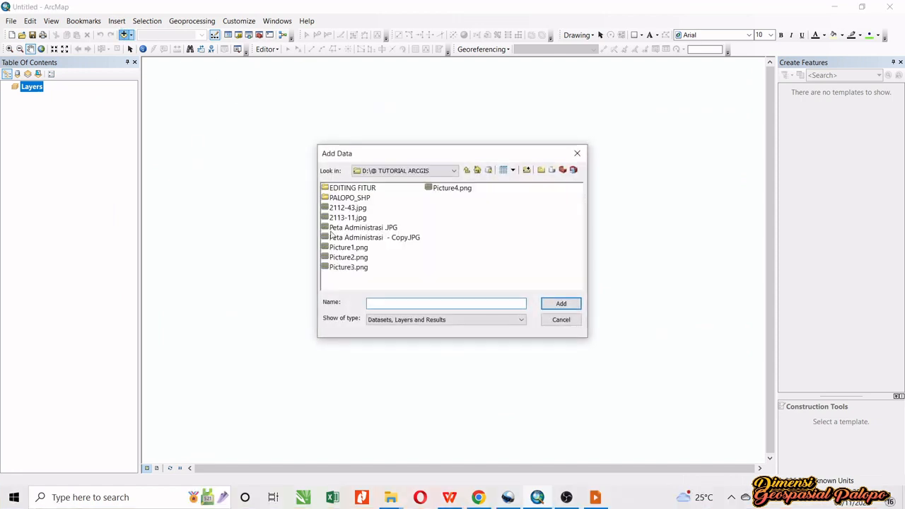
pyautogui.click(359, 228)
pyautogui.click(546, 301)
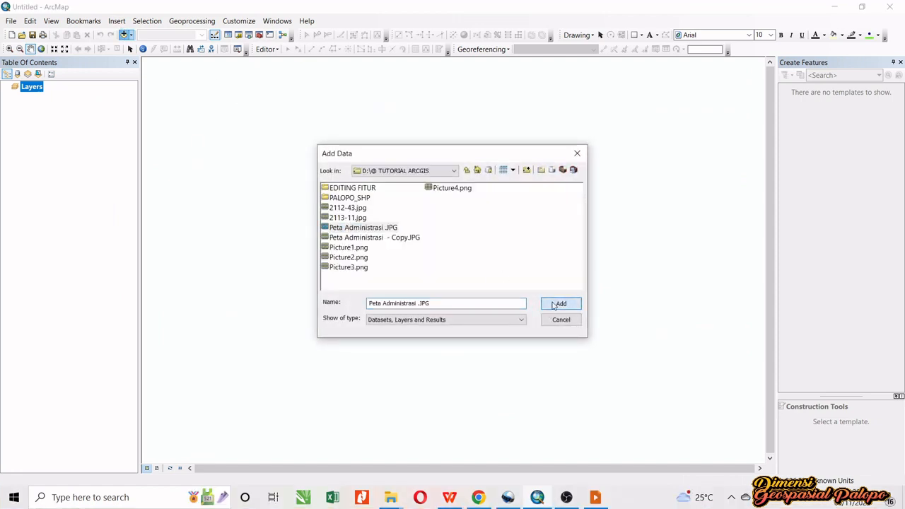
pyautogui.click(553, 305)
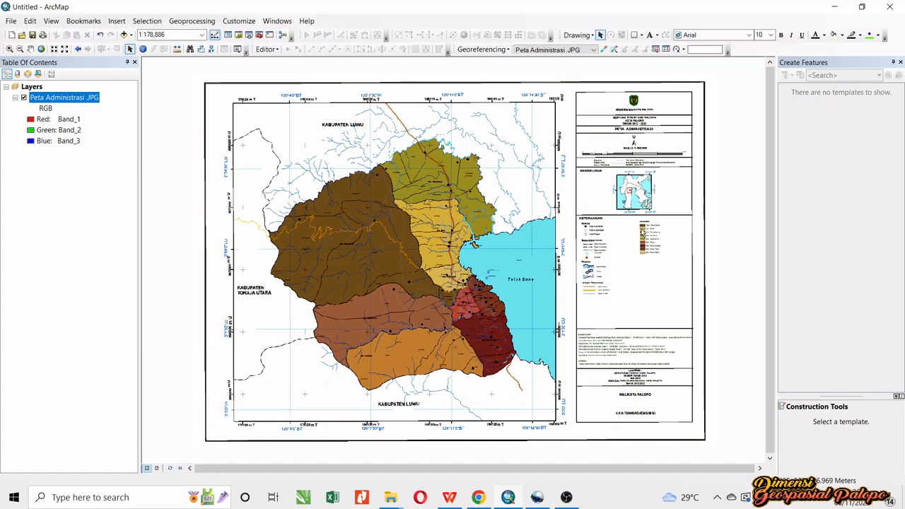
# Examine the road types under Jaringan Transportasi in the map legend, then return to the full layer extent
pyautogui.click(11, 49)
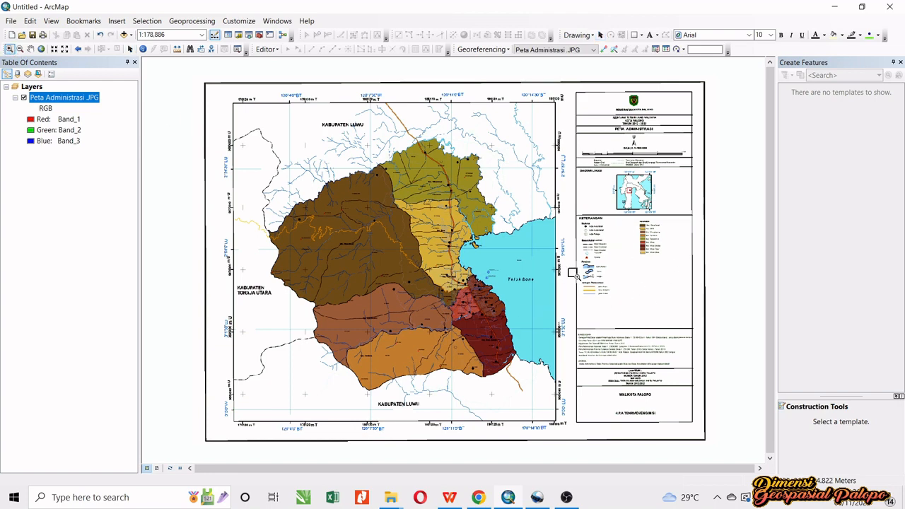
pyautogui.moveTo(569, 268); pyautogui.dragTo(620, 304)
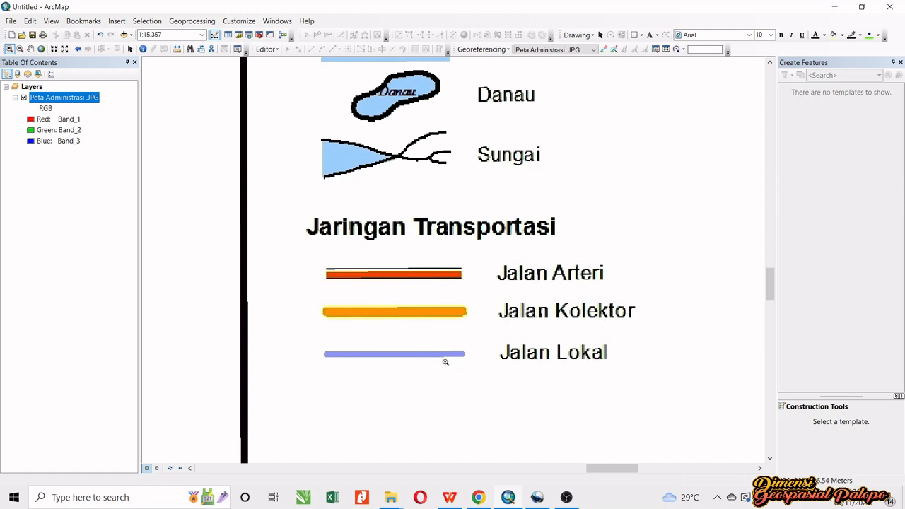
pyautogui.rightClick(76, 100)
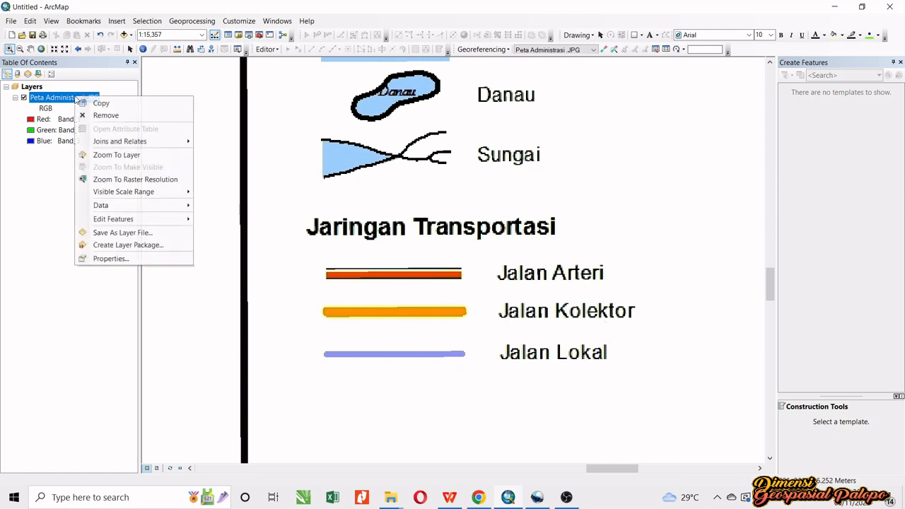
pyautogui.click(117, 155)
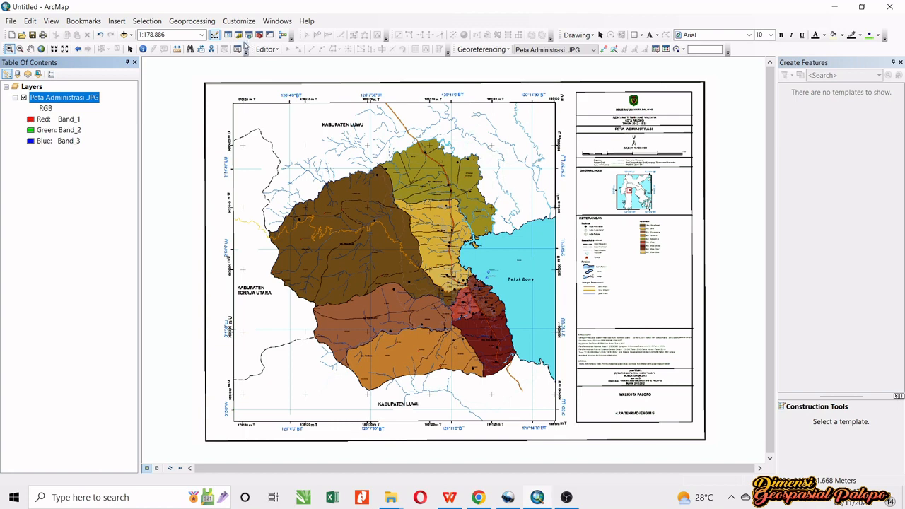
# Start a new shapefile in the PALOPO_SHP folder, named JALAN_LN with the Polyline feature type
pyautogui.click(239, 35)
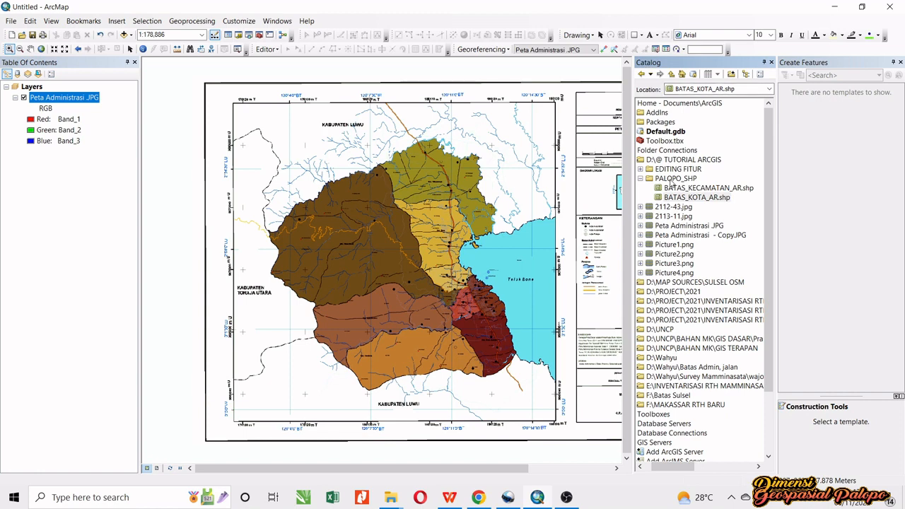
pyautogui.click(677, 189)
pyautogui.click(674, 180)
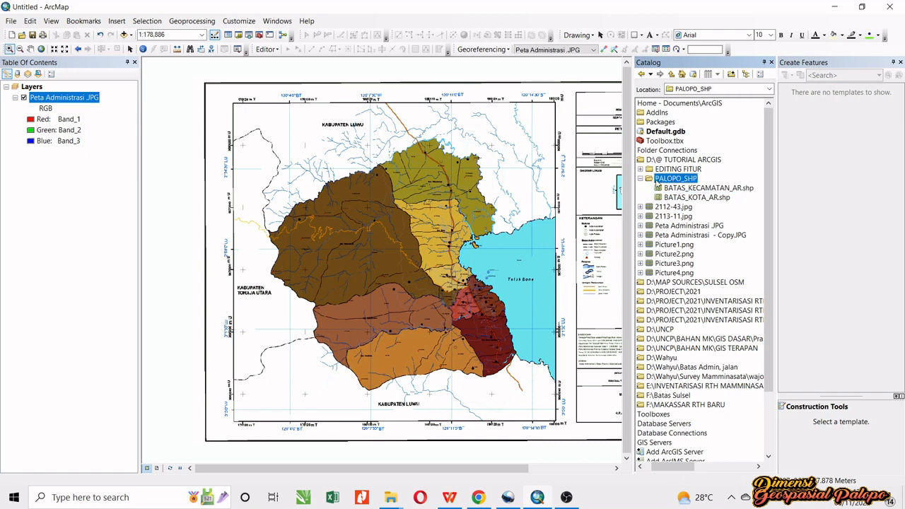
pyautogui.click(640, 179)
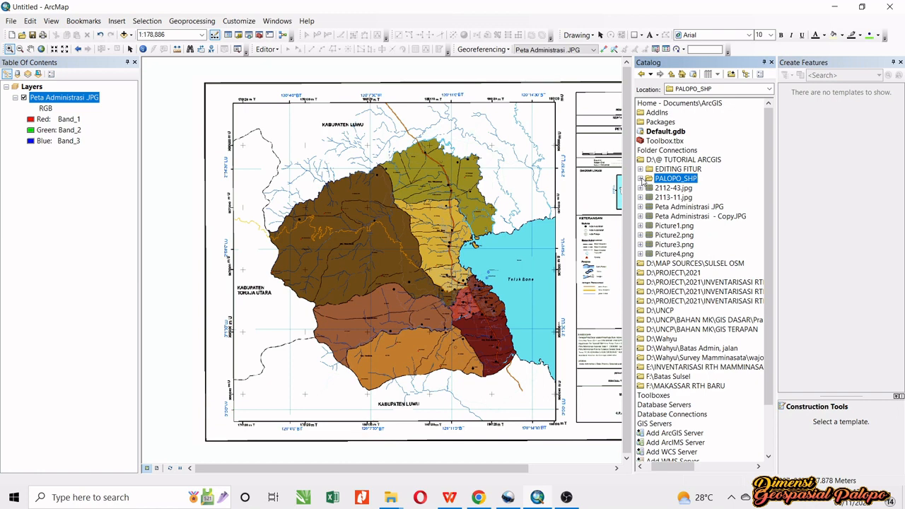
pyautogui.click(641, 179)
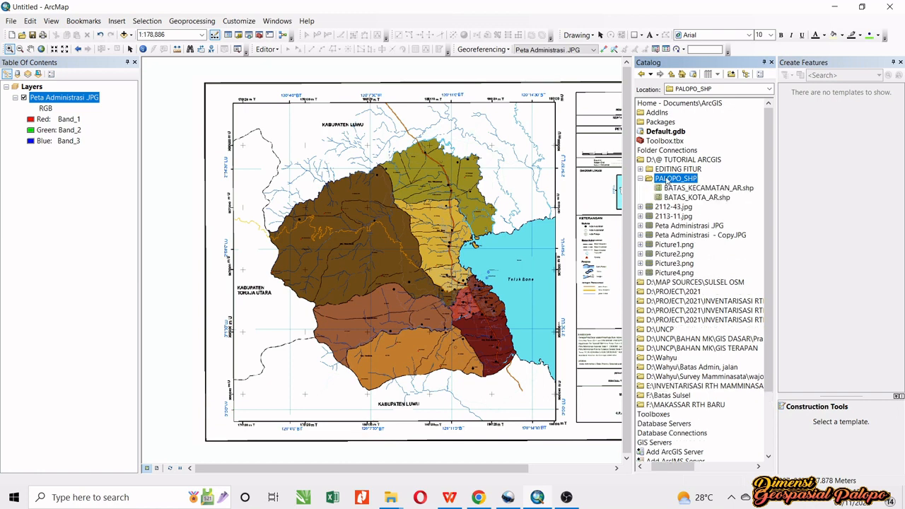
pyautogui.rightClick(668, 181)
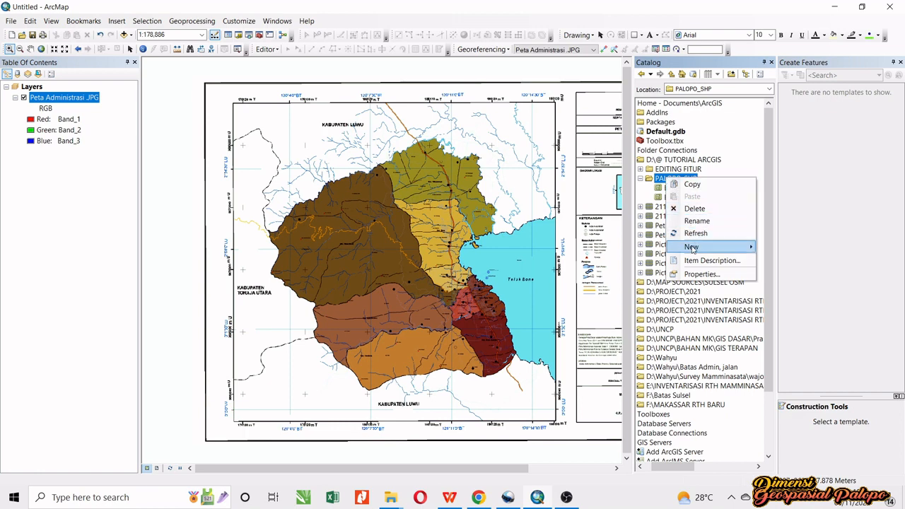
pyautogui.moveTo(714, 246)
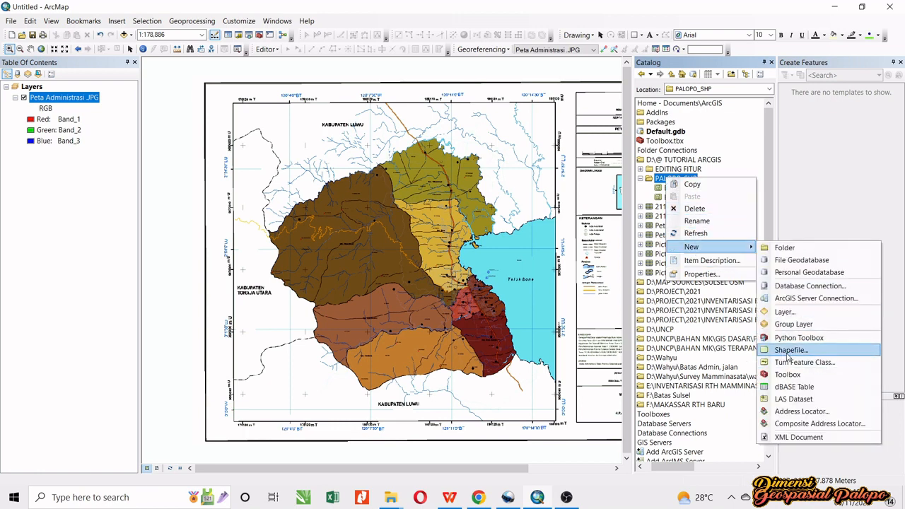
pyautogui.click(788, 350)
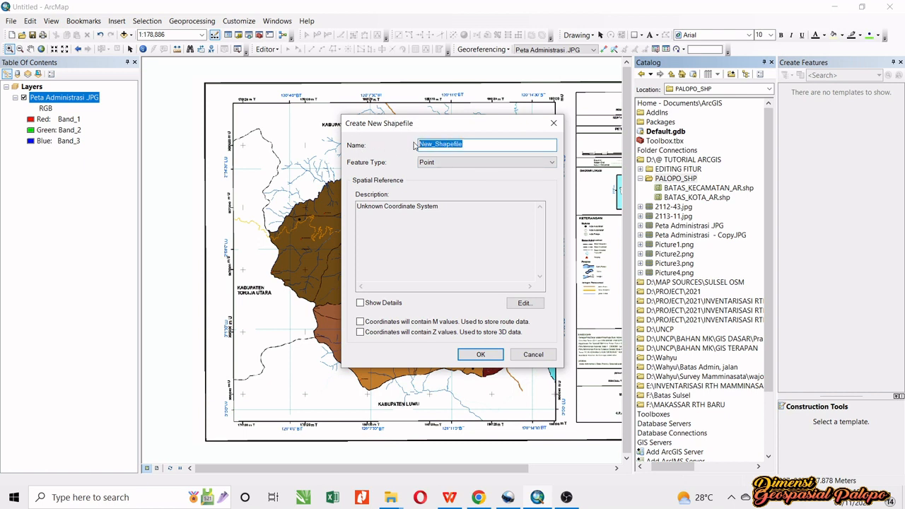
pyautogui.write('JALAN_LN')
pyautogui.click(428, 163)
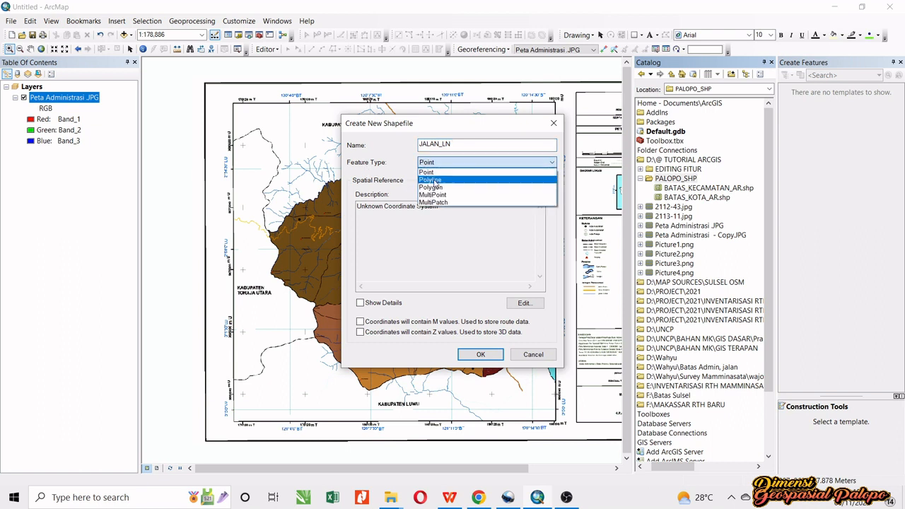
pyautogui.click(432, 181)
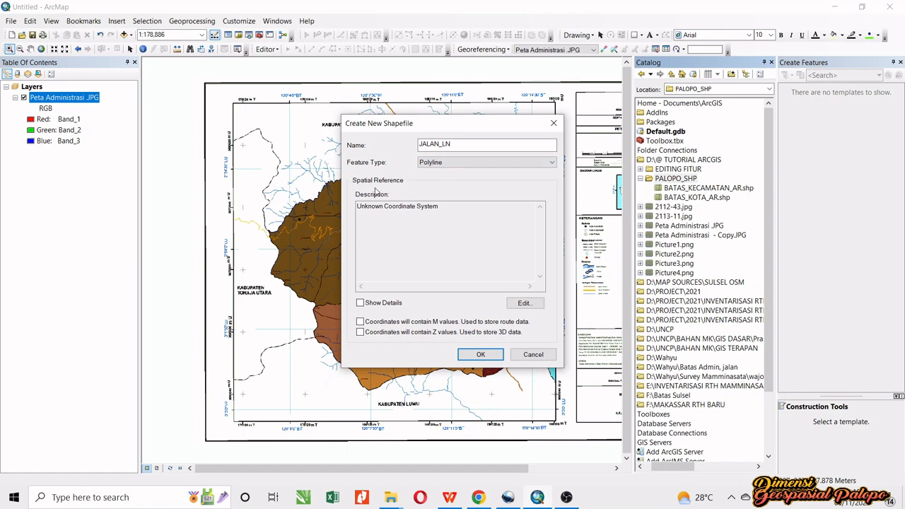
# Assign the WGS 1984 UTM Zone 51S projected coordinate system to the new shapefile and create it
pyautogui.click(520, 304)
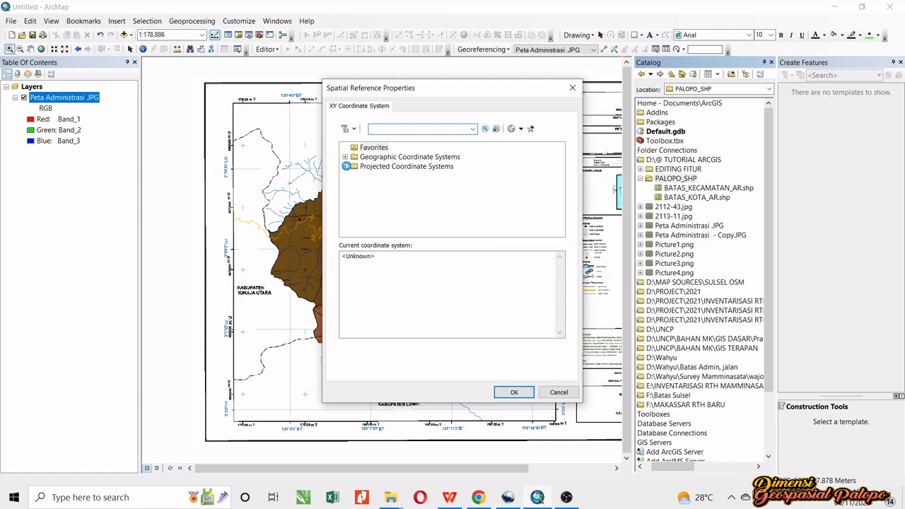
pyautogui.click(346, 165)
pyautogui.click(355, 213)
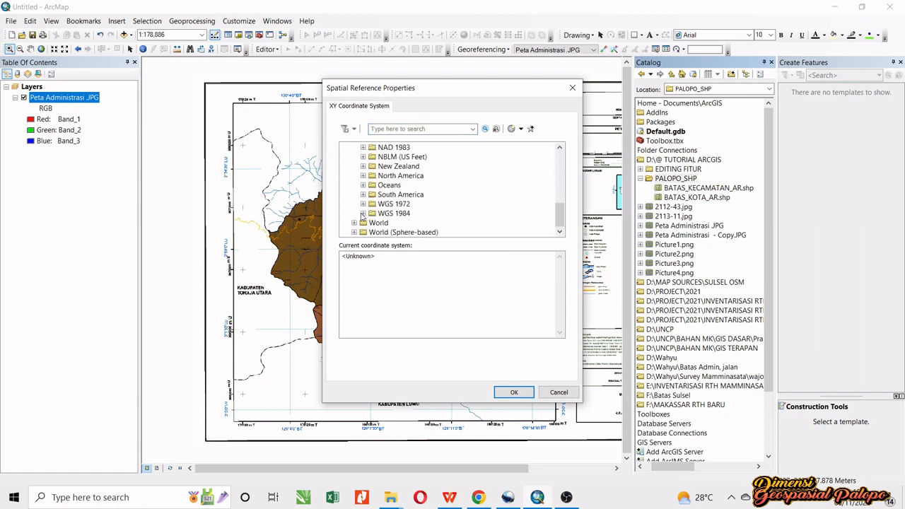
pyautogui.click(363, 213)
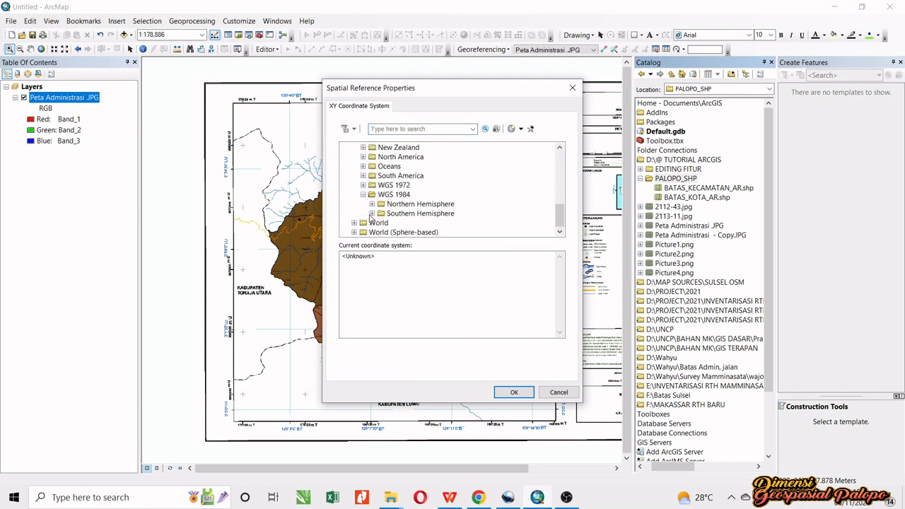
pyautogui.click(372, 213)
pyautogui.scroll(-9, 381, 215)
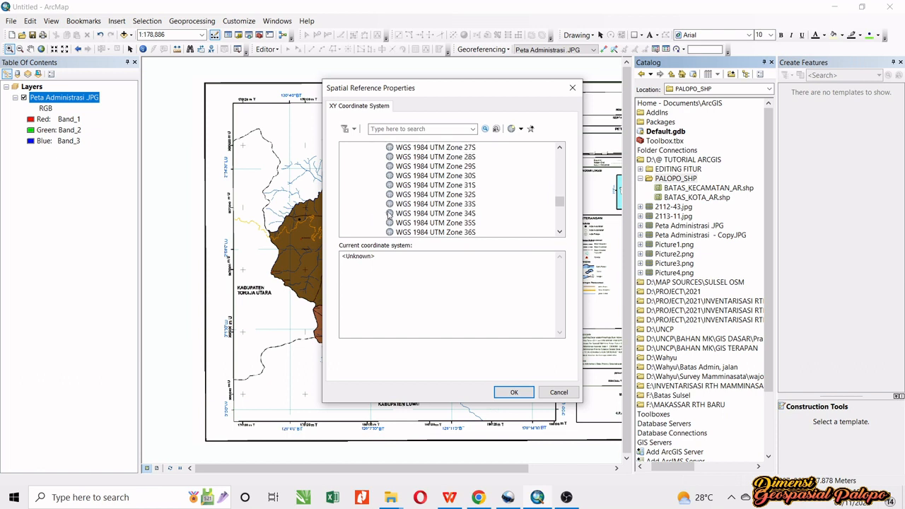
pyautogui.scroll(-8, 388, 214)
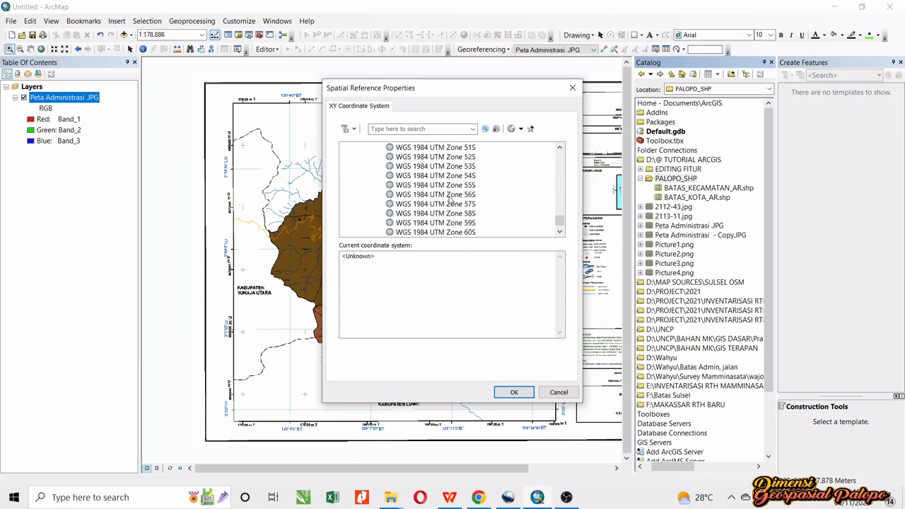
pyautogui.click(465, 150)
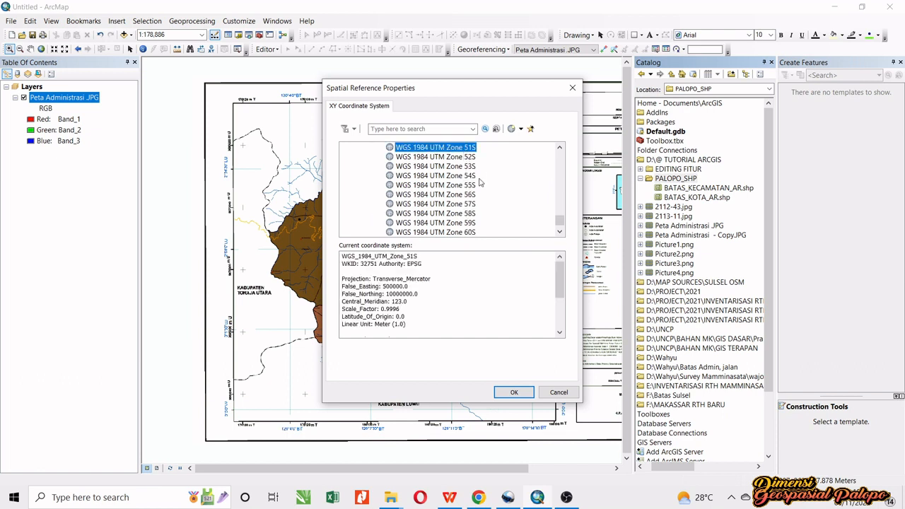
pyautogui.click(523, 393)
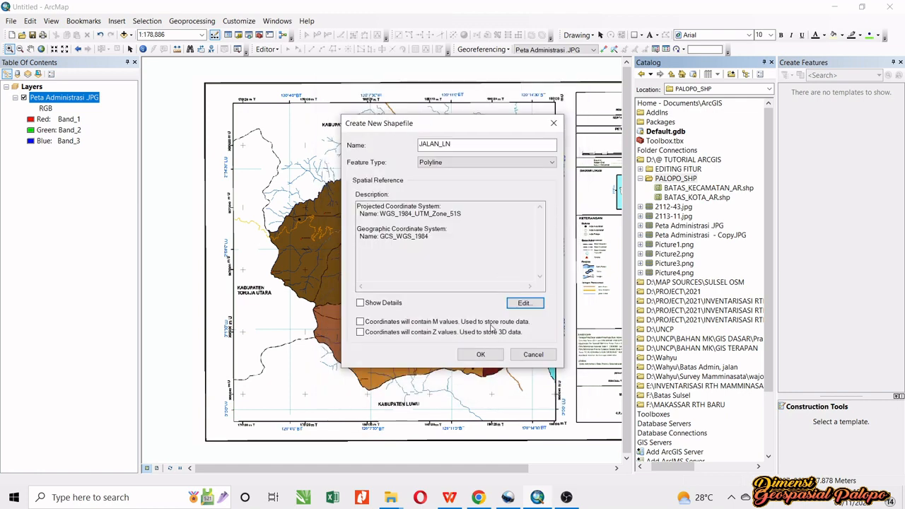
pyautogui.click(480, 354)
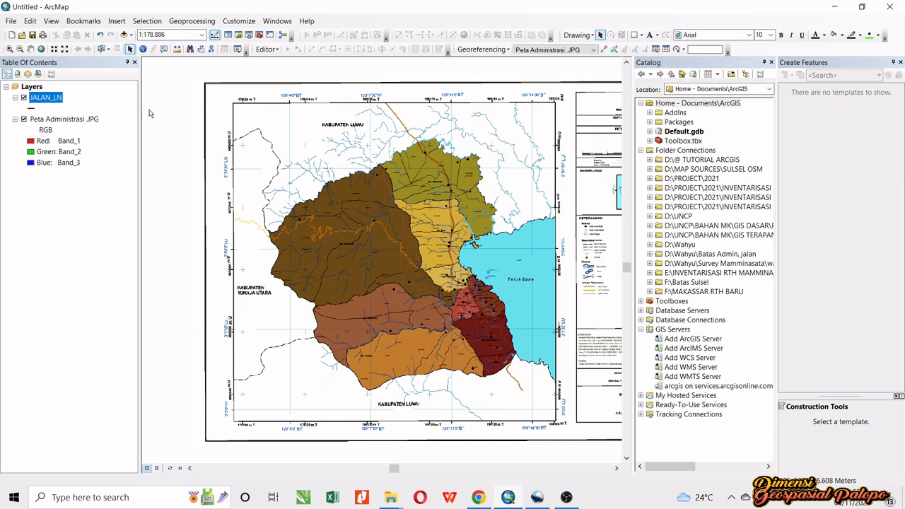
# Add a Text field named JENIS_JL with length 50 to the attribute table of the JALAN_LN layer
pyautogui.click(46, 98)
pyautogui.rightClick(53, 104)
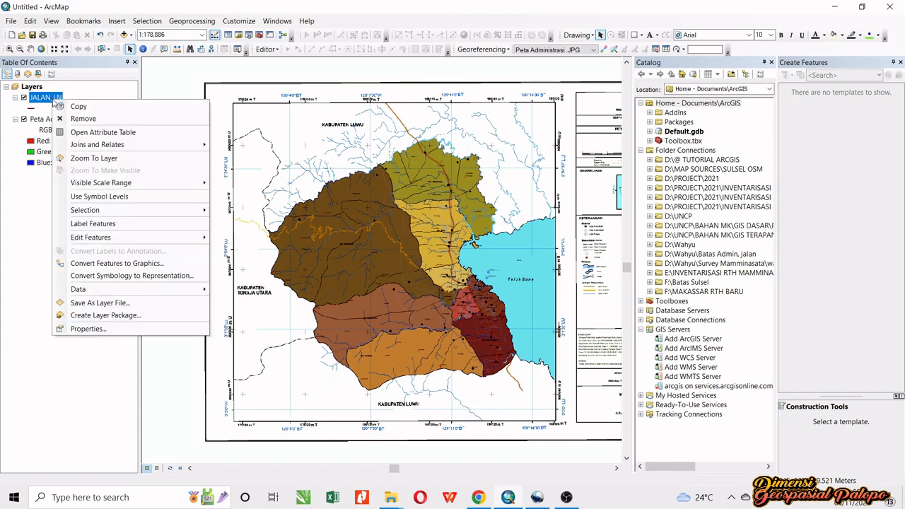
pyautogui.click(77, 133)
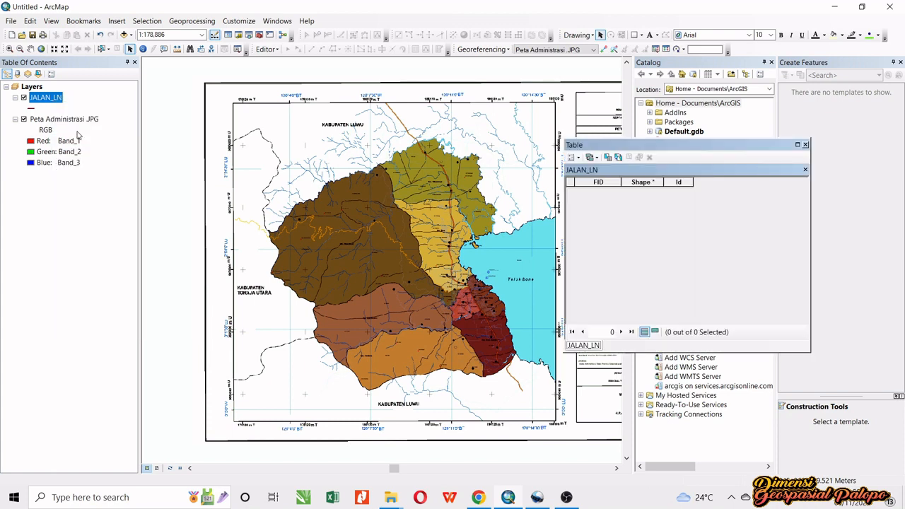
pyautogui.click(578, 157)
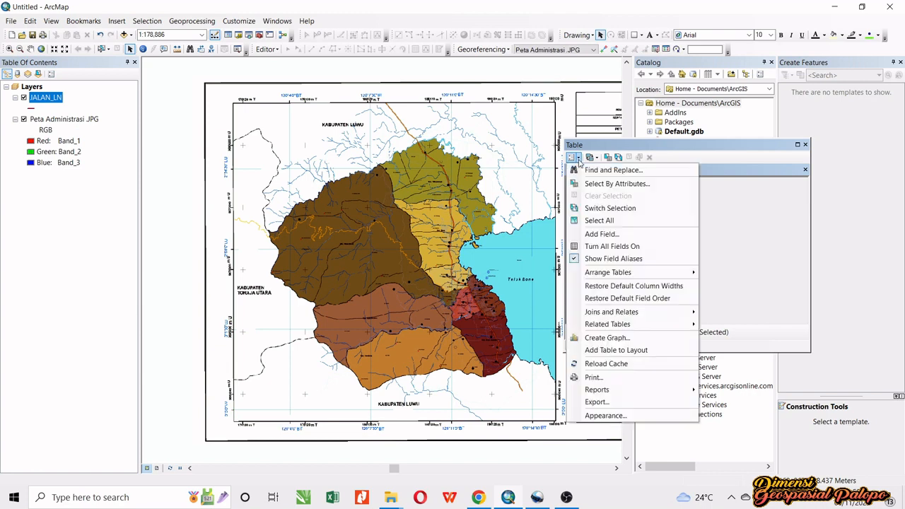
pyautogui.click(596, 234)
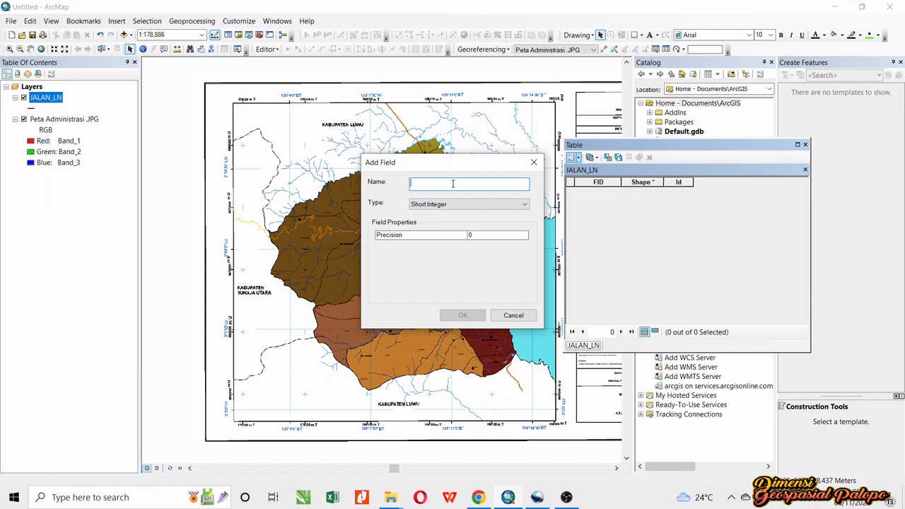
pyautogui.write('JENIS_JL')
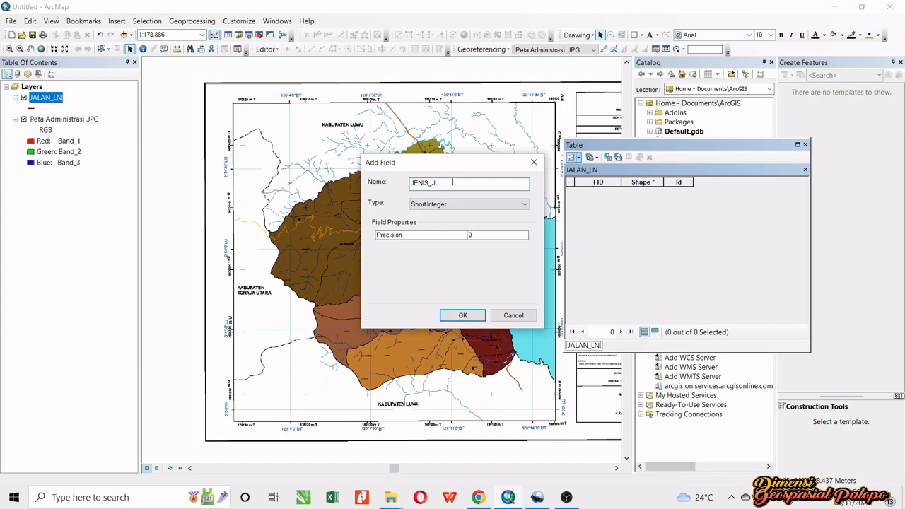
pyautogui.click(429, 204)
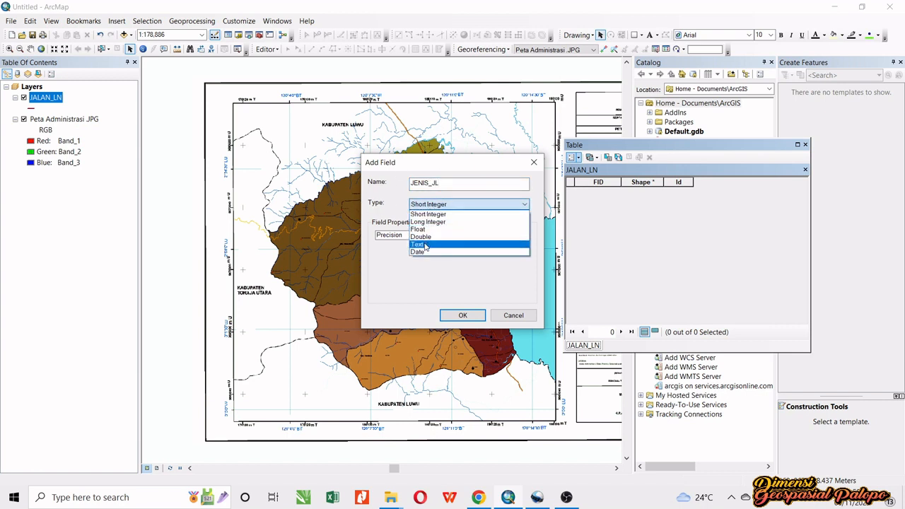
pyautogui.click(427, 244)
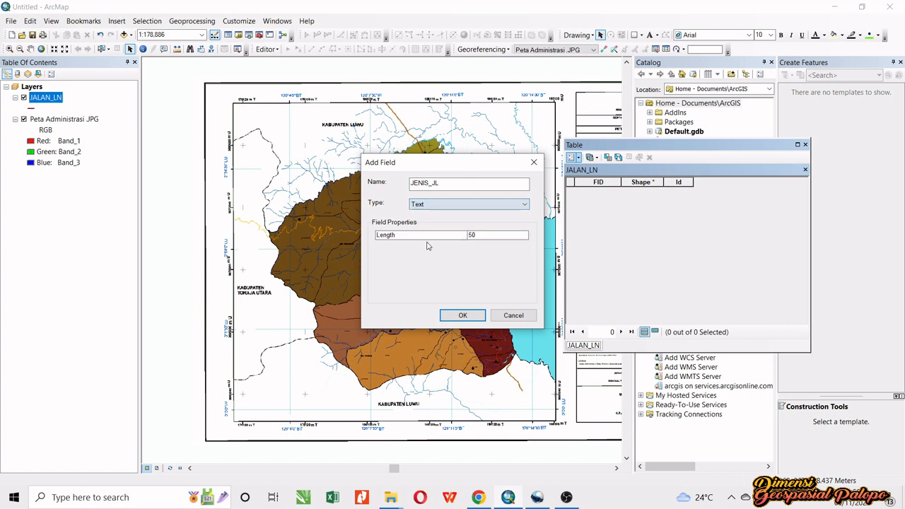
pyautogui.click(458, 320)
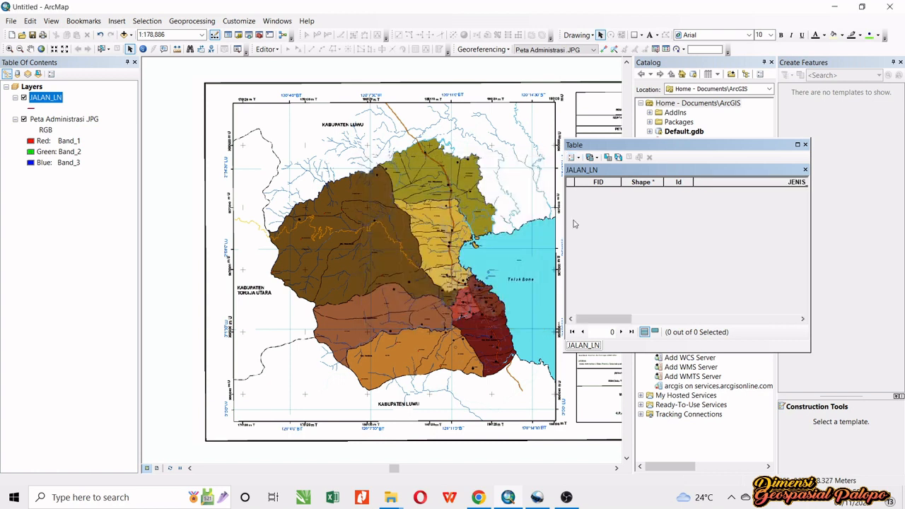
# Add a Float field named PANJANG_JL to the JALAN_LN attribute table, and close the table and the catalog
pyautogui.click(576, 158)
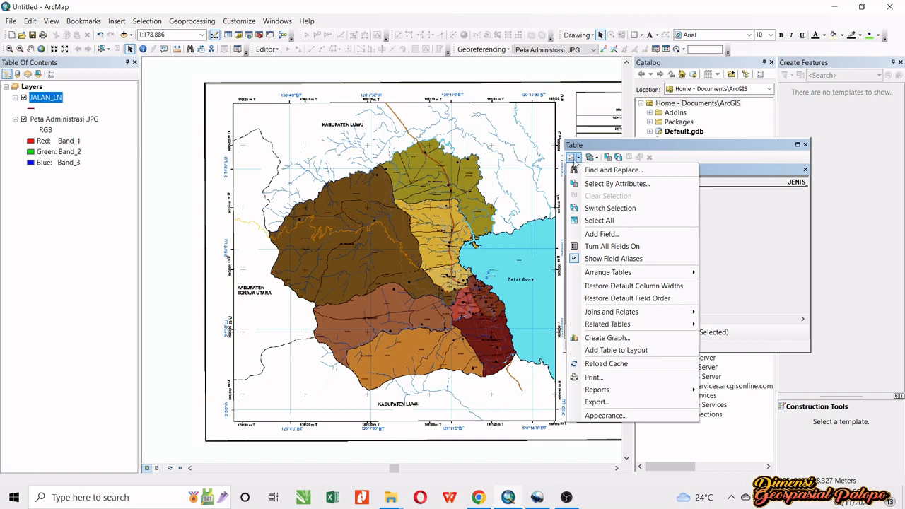
pyautogui.click(599, 234)
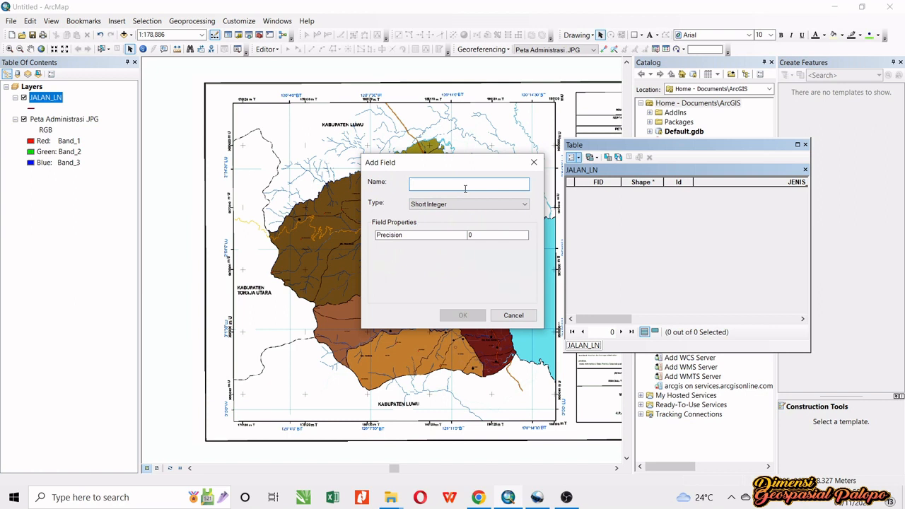
pyautogui.write('PANJANG_JL')
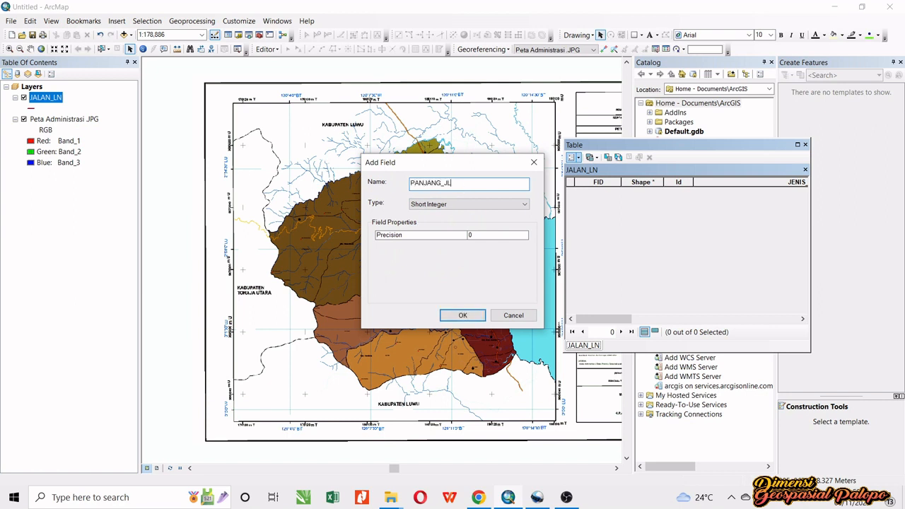
pyautogui.click(427, 205)
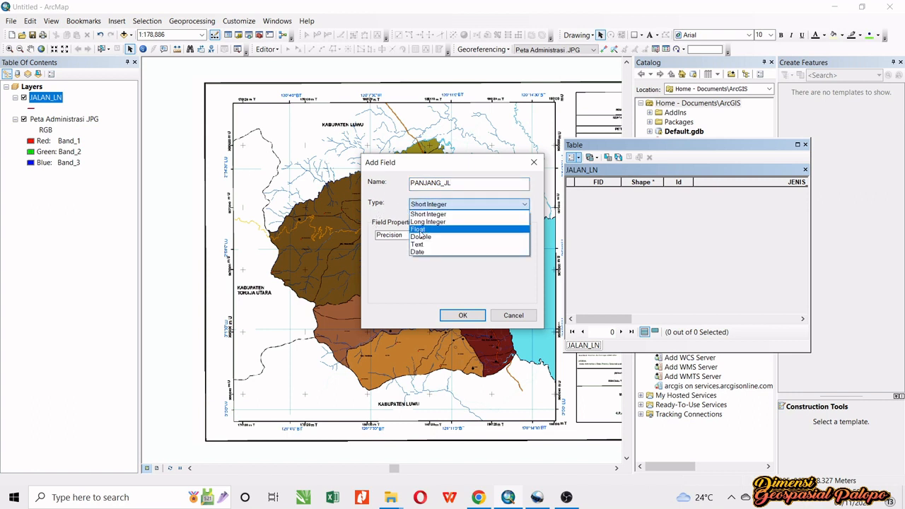
pyautogui.click(421, 229)
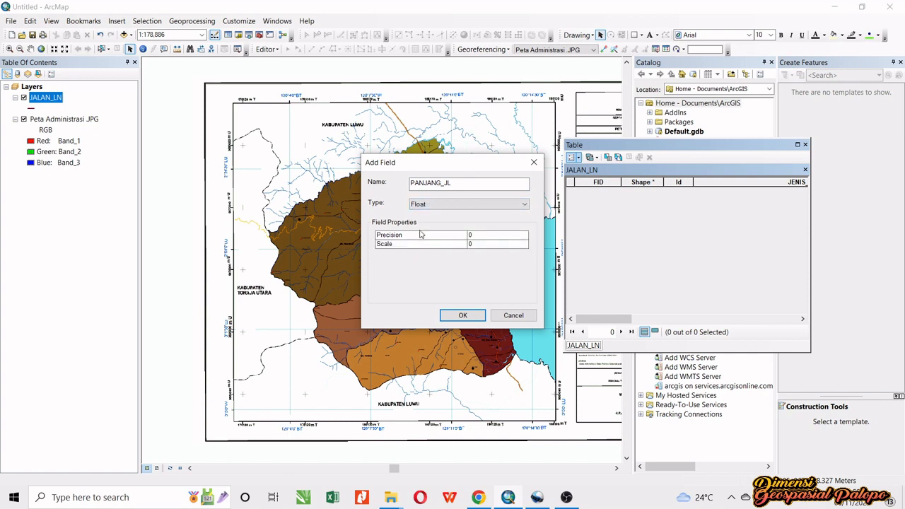
pyautogui.click(458, 315)
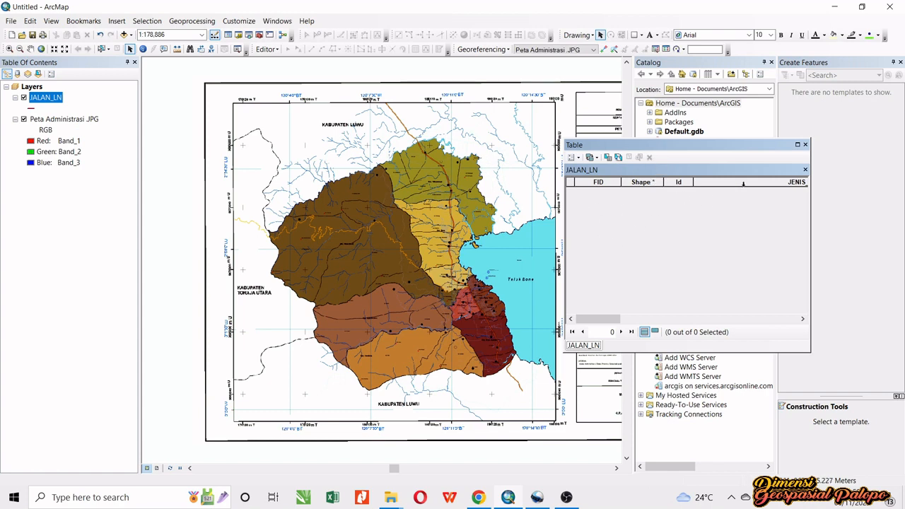
pyautogui.click(805, 144)
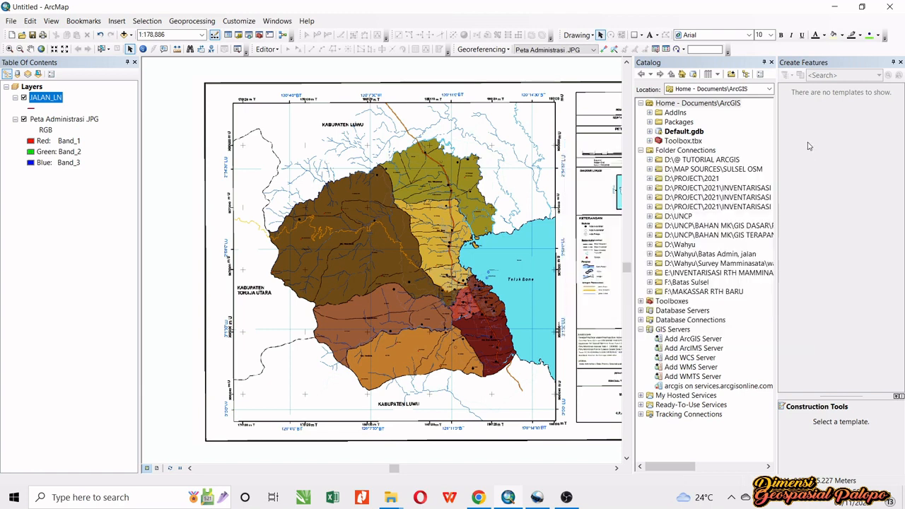
pyautogui.click(771, 62)
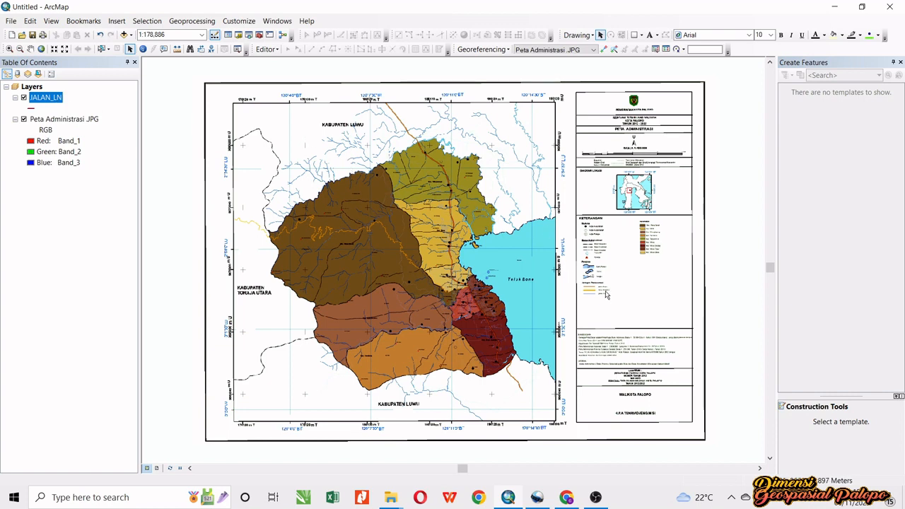
# Examine the road types under Jaringan Transportasi in the legend and compare them with the roads drawn on the map
pyautogui.scroll(3, 604, 293)
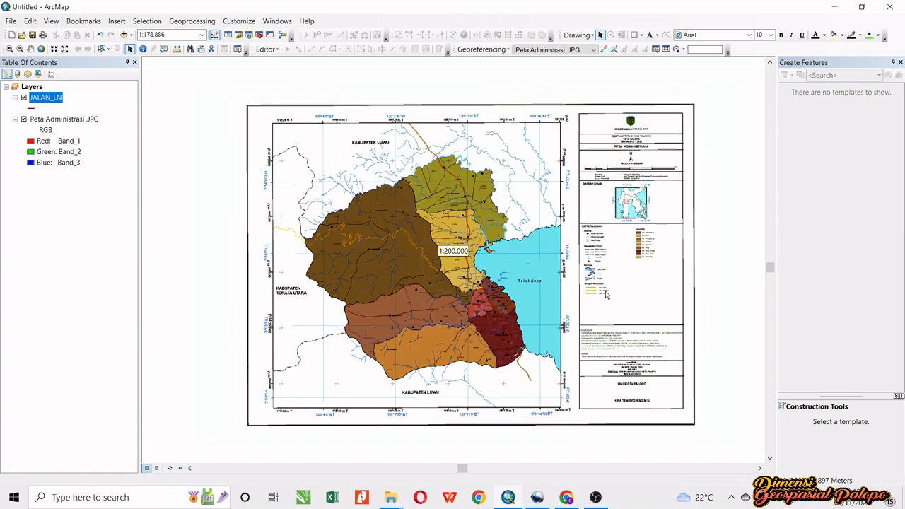
pyautogui.scroll(-3, 604, 294)
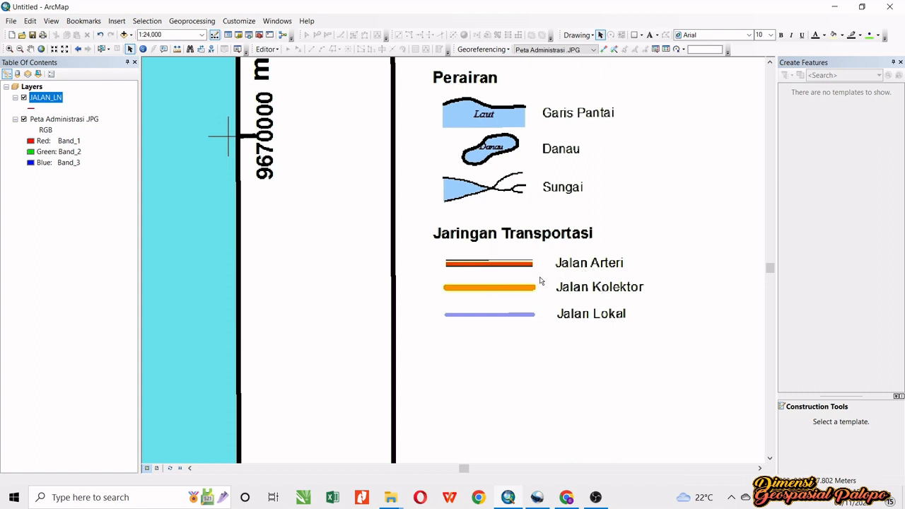
pyautogui.rightClick(67, 121)
pyautogui.click(106, 178)
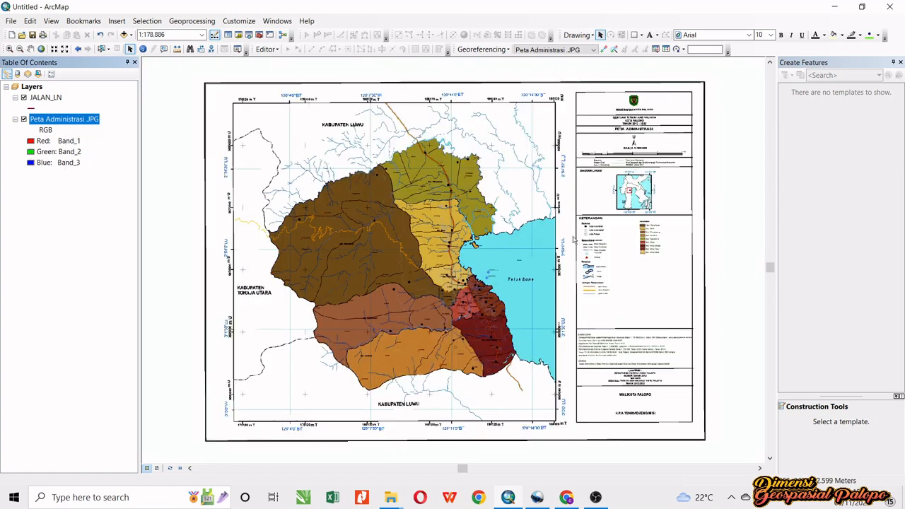
pyautogui.scroll(-2, 597, 282)
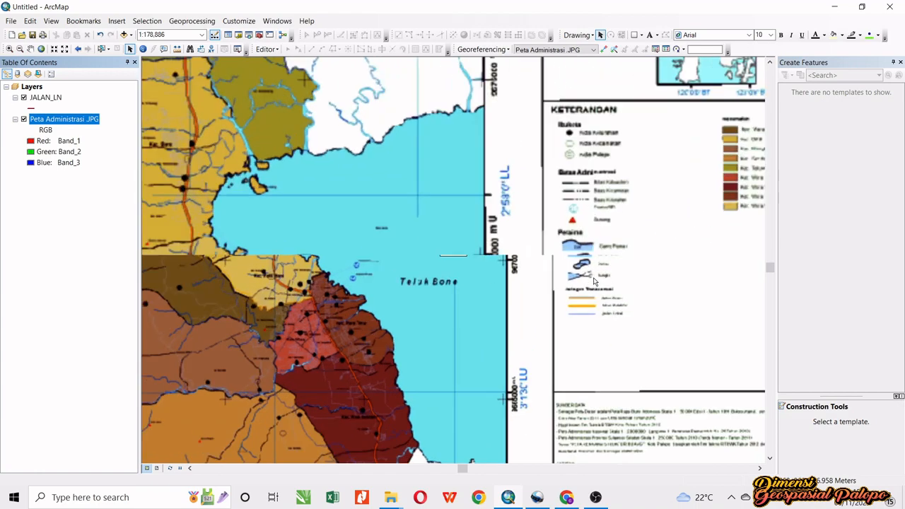
pyautogui.scroll(-3, 598, 281)
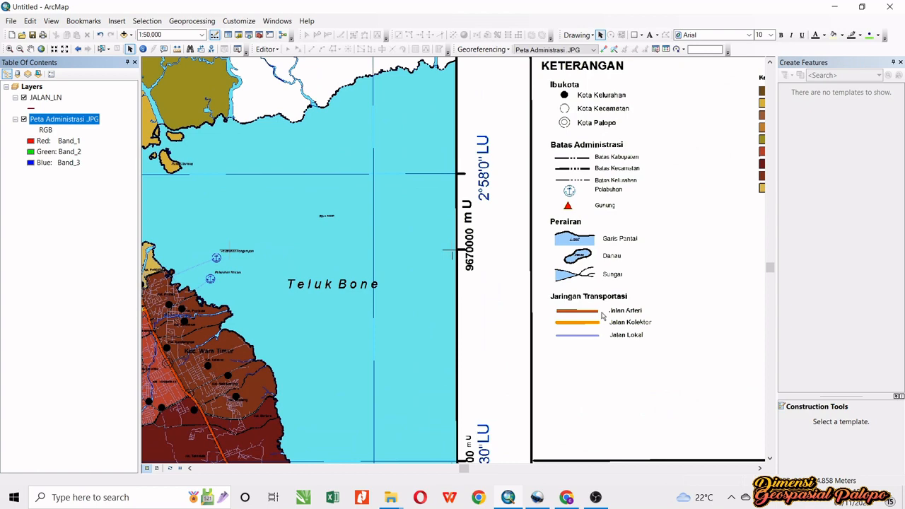
pyautogui.scroll(5, 438, 288)
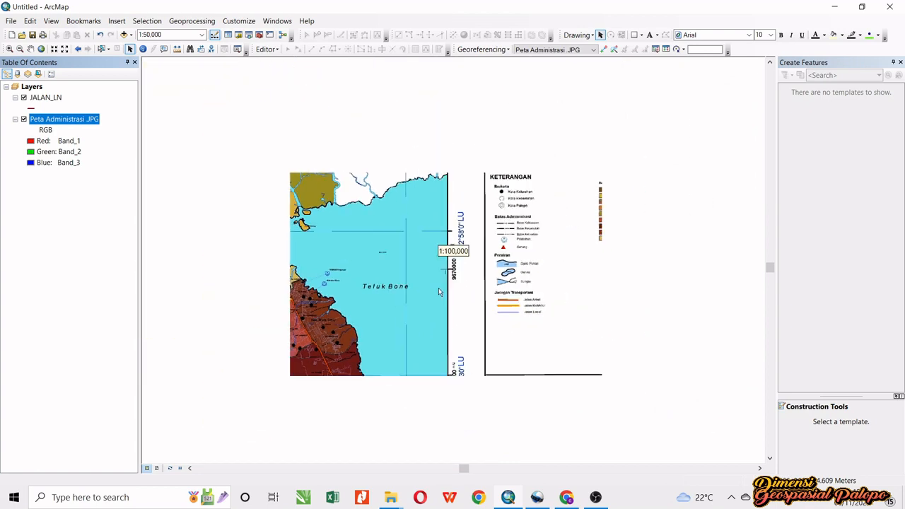
pyautogui.moveTo(340, 211); pyautogui.dragTo(413, 195)
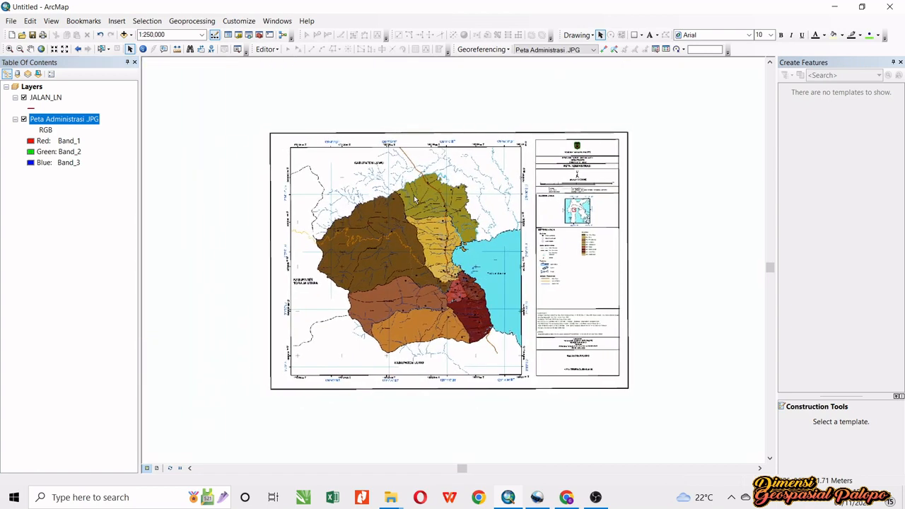
pyautogui.scroll(-2, 413, 195)
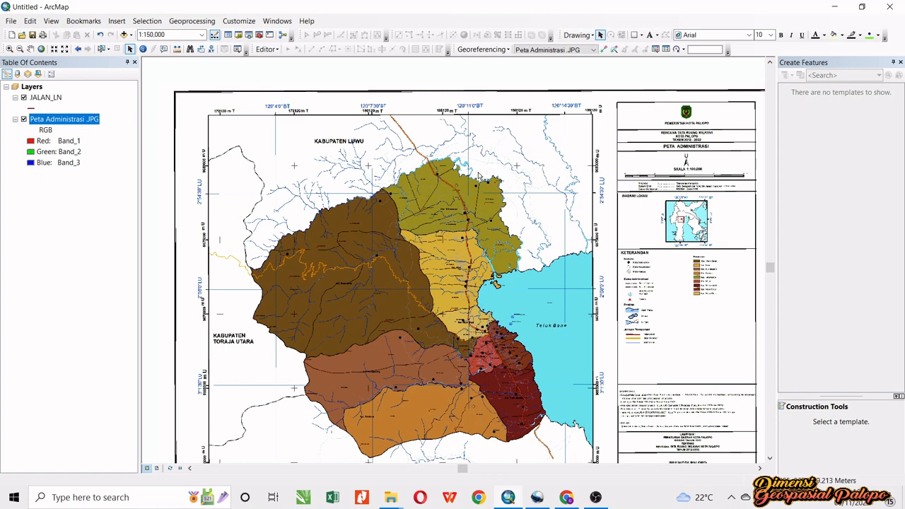
pyautogui.scroll(4, 711, 169)
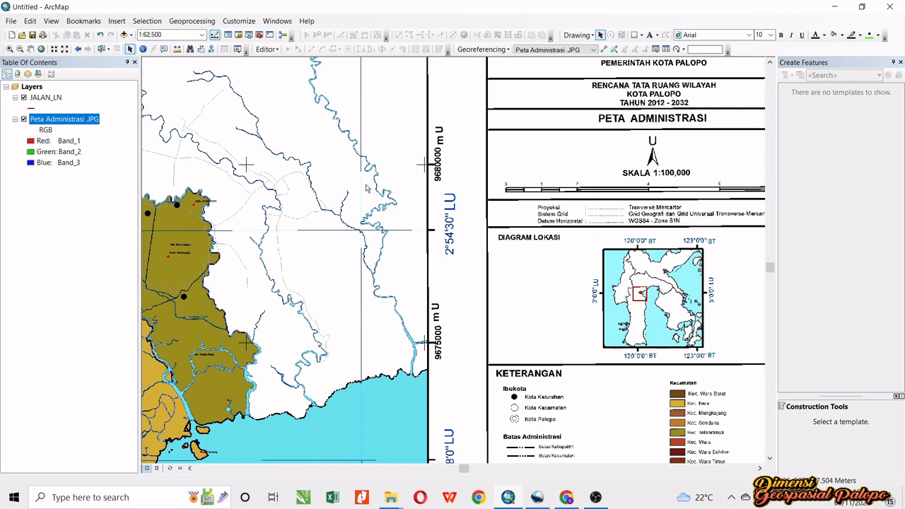
pyautogui.scroll(-1, 367, 189)
# Set the map scale to 1:10,000 at the arterial road's northern end, where it meets the map frame
pyautogui.click(203, 36)
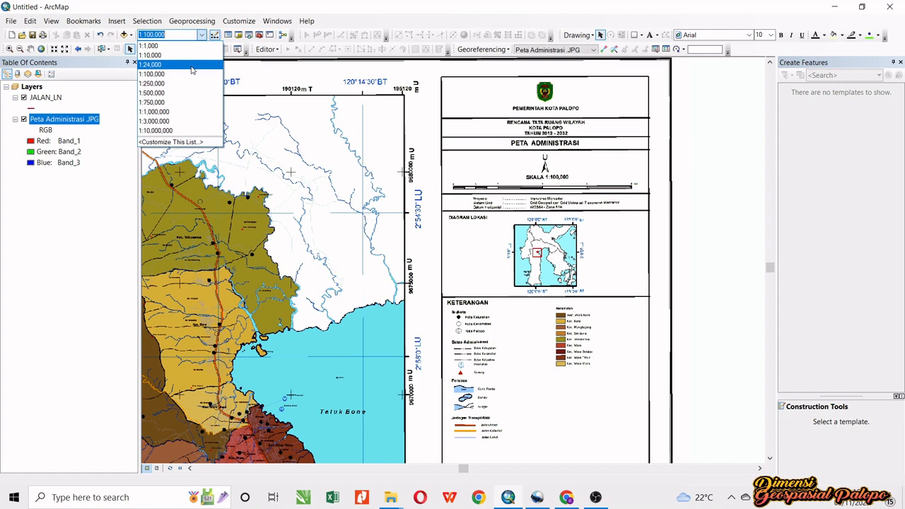
pyautogui.click(278, 123)
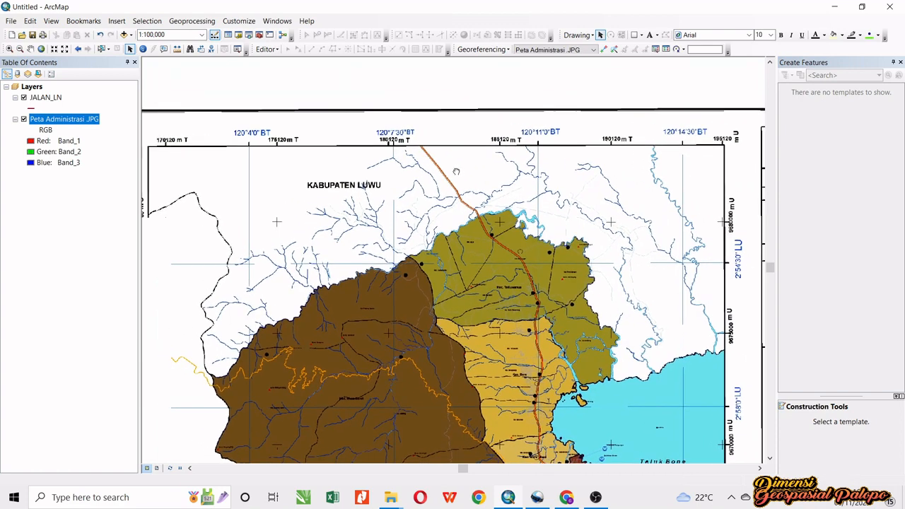
pyautogui.moveTo(429, 181); pyautogui.dragTo(425, 210)
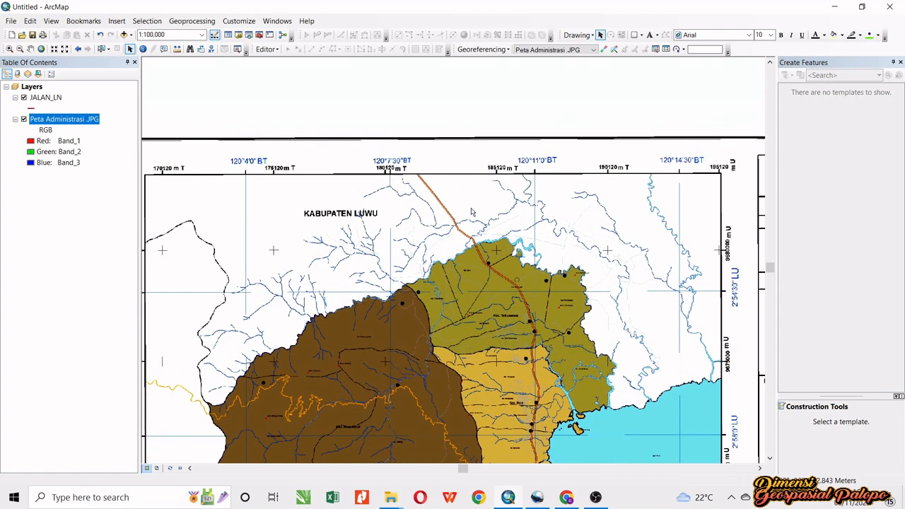
pyautogui.click(202, 35)
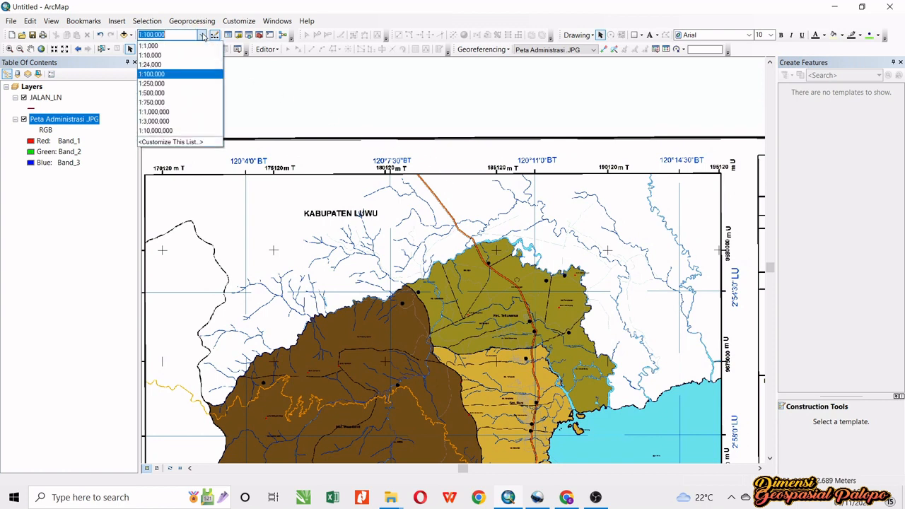
pyautogui.click(166, 55)
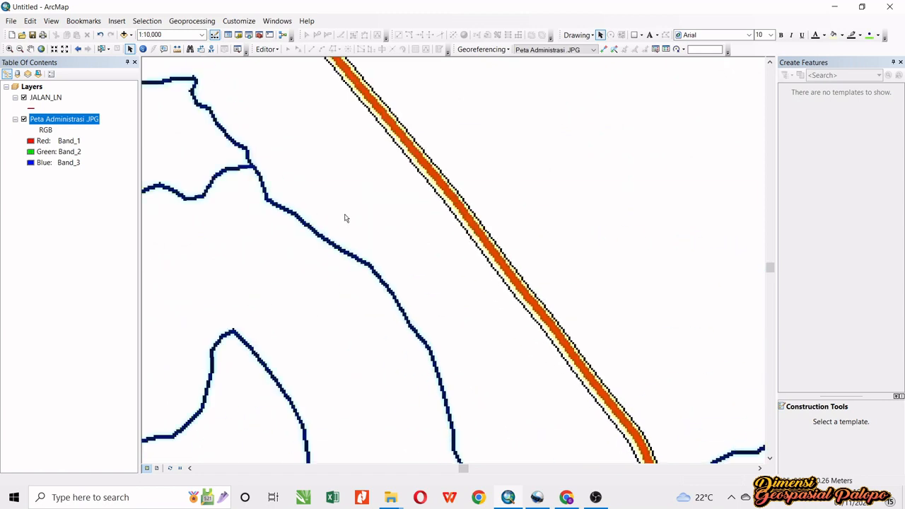
pyautogui.moveTo(345, 217); pyautogui.dragTo(465, 284)
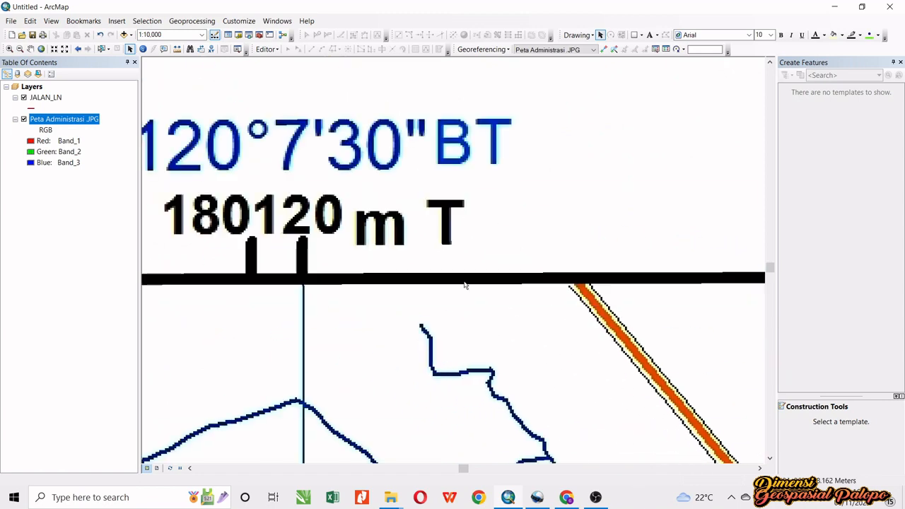
pyautogui.moveTo(574, 327); pyautogui.dragTo(416, 212)
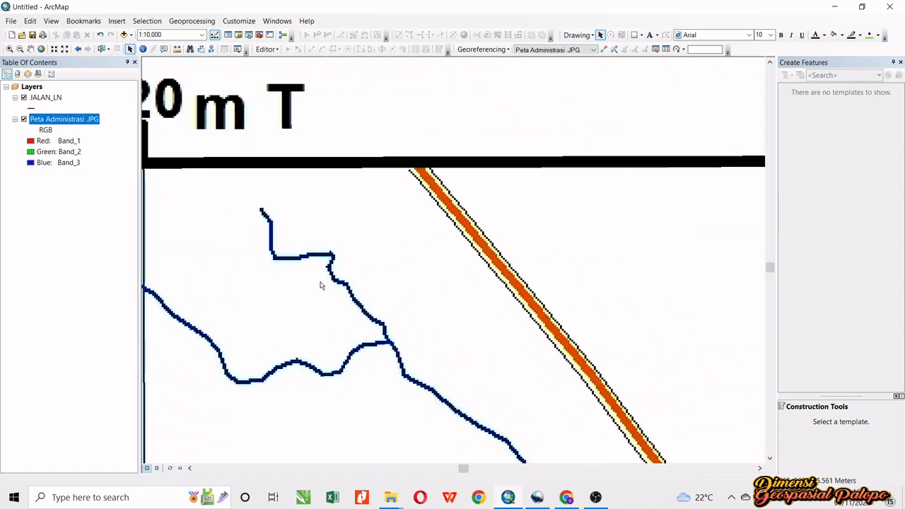
pyautogui.moveTo(448, 245); pyautogui.dragTo(384, 177)
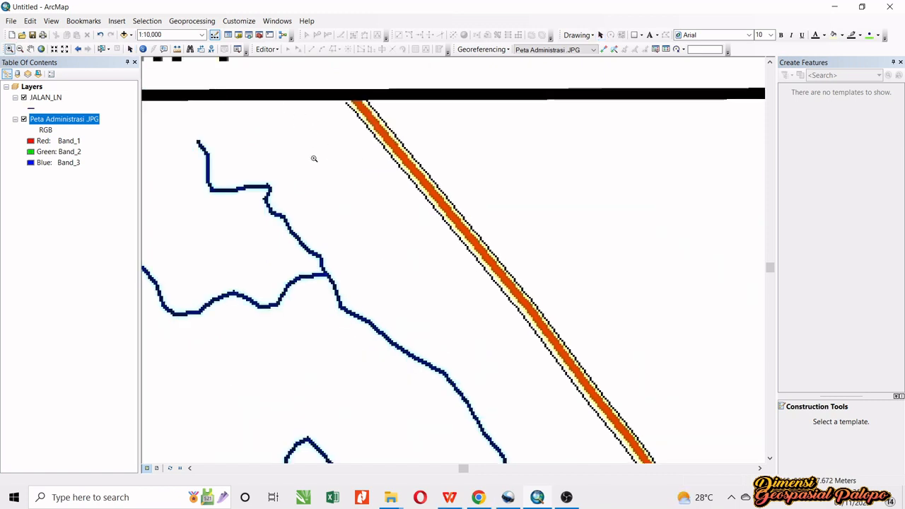
pyautogui.moveTo(314, 158); pyautogui.dragTo(474, 239)
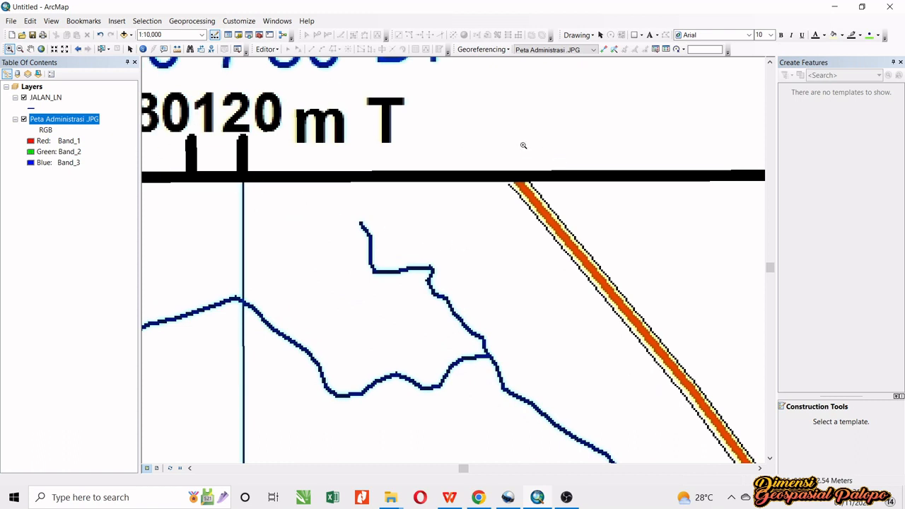
# Start an edit session and activate the Line construction tool with the JALAN_LN feature template
pyautogui.click(267, 49)
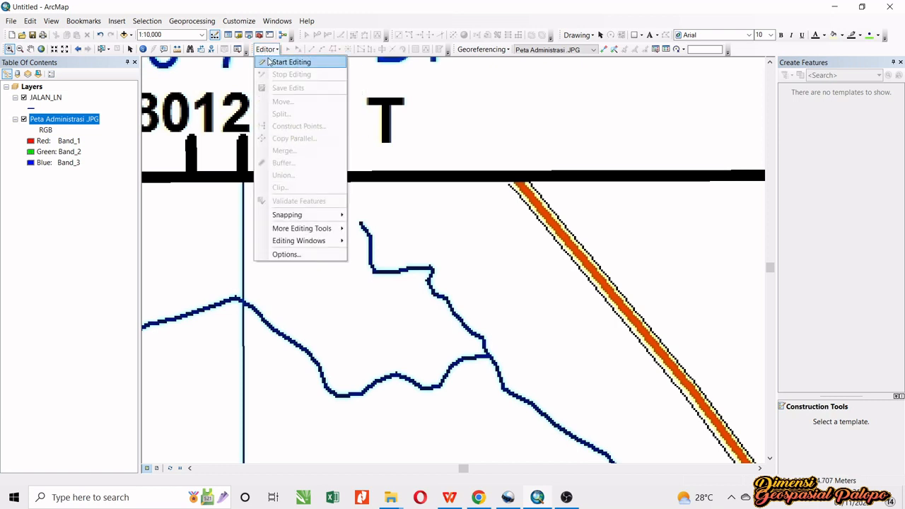
pyautogui.click(269, 62)
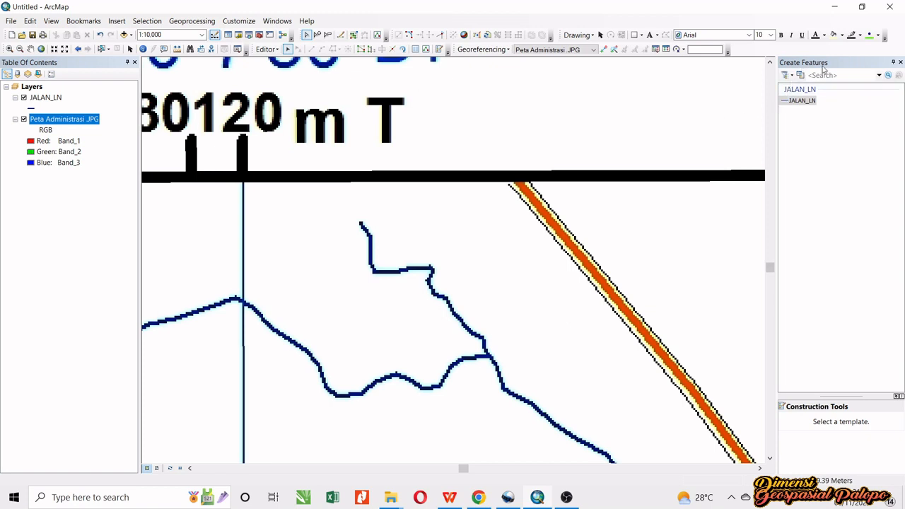
pyautogui.click(801, 100)
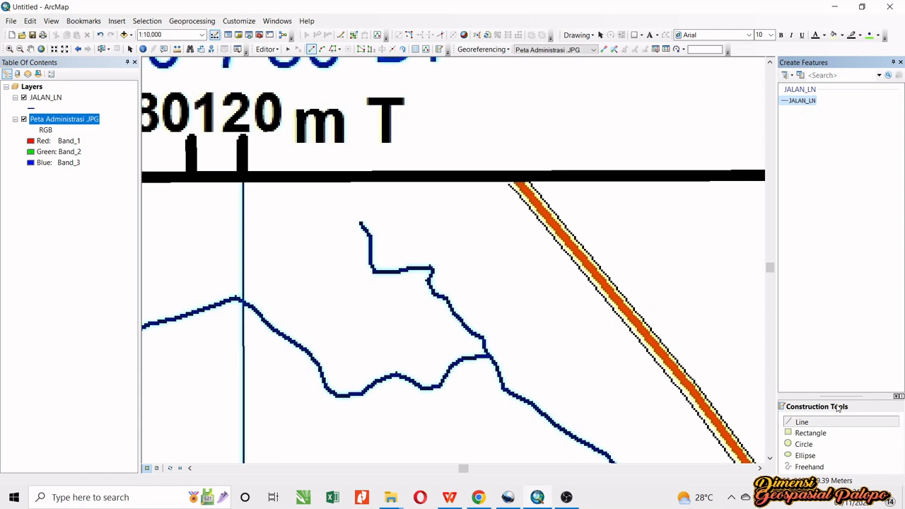
pyautogui.click(822, 424)
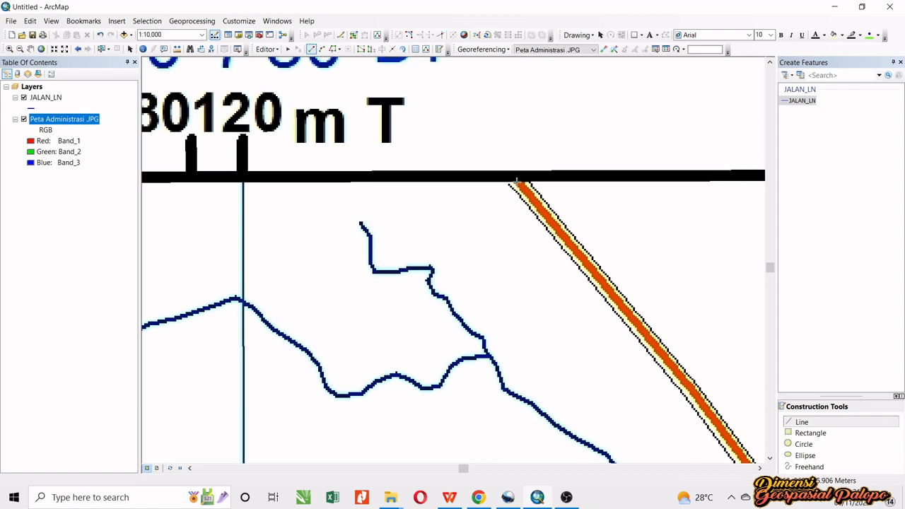
# Start the arterial road line at the northern map frame and trace the road southeast through the white area to the bend past the river crossing
pyautogui.click(518, 182)
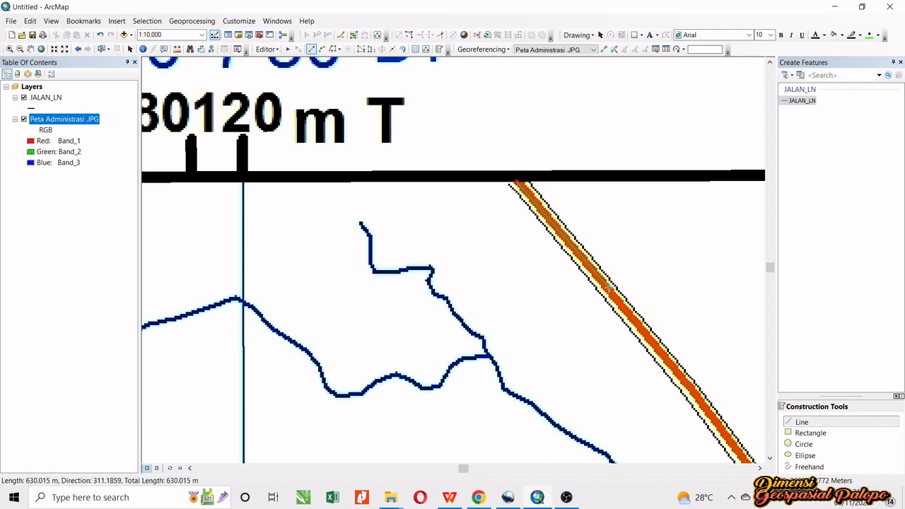
pyautogui.click(609, 289)
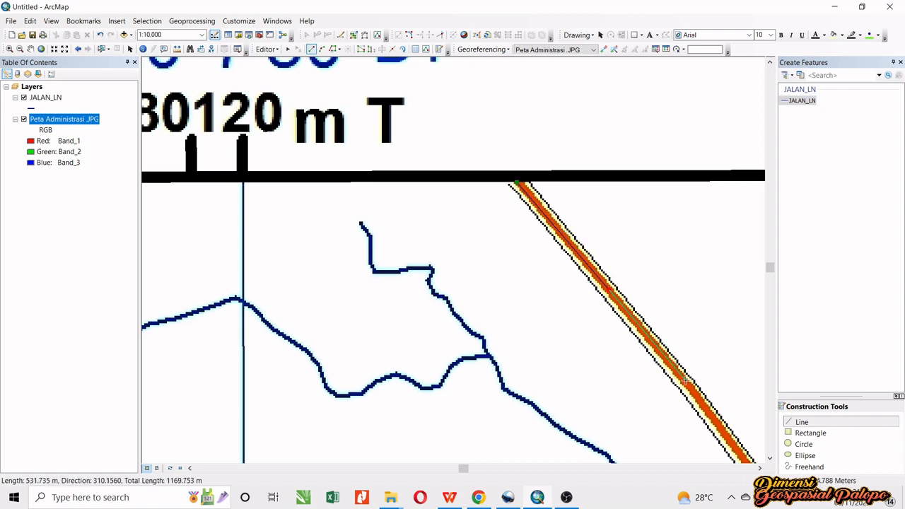
pyautogui.click(684, 382)
pyautogui.moveTo(684, 382); pyautogui.dragTo(427, 115)
pyautogui.click(458, 154)
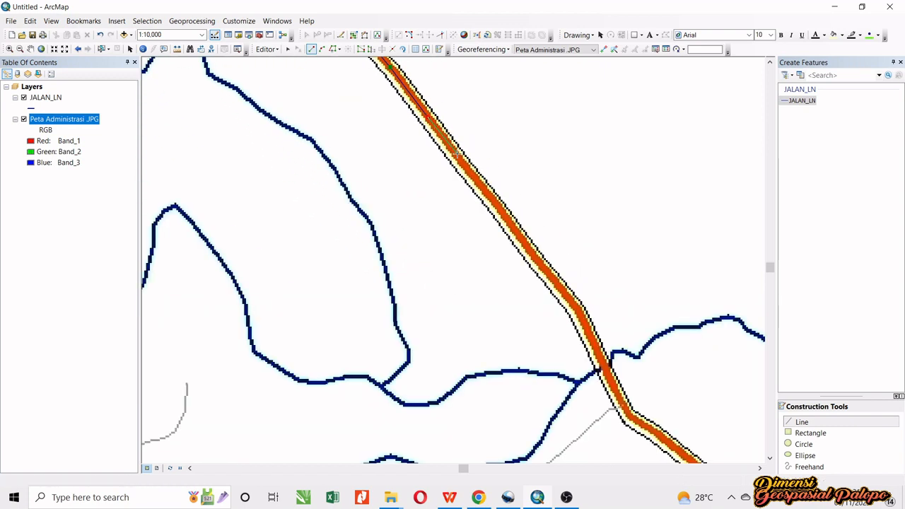
pyautogui.click(483, 189)
pyautogui.click(519, 233)
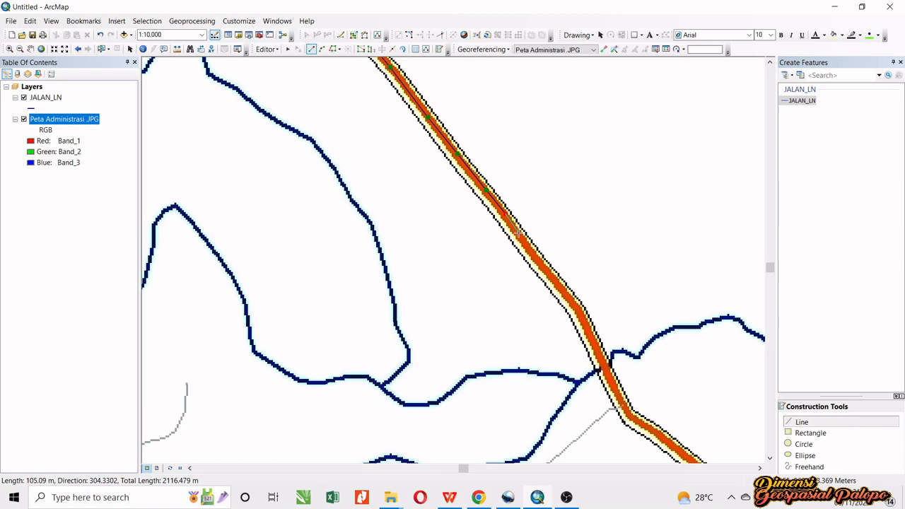
pyautogui.click(539, 261)
pyautogui.click(559, 287)
pyautogui.click(579, 308)
pyautogui.click(627, 416)
pyautogui.moveTo(627, 416)
pyautogui.mouseDown()
pyautogui.moveTo(466, 233)
pyautogui.moveTo(366, 74)
pyautogui.mouseUp()
# Continue the arterial road line southeast along the road centre through Kel. Jaya to the Kel. Maroangin label
pyautogui.click(405, 200)
pyautogui.click(444, 224)
pyautogui.click(457, 226)
pyautogui.click(472, 251)
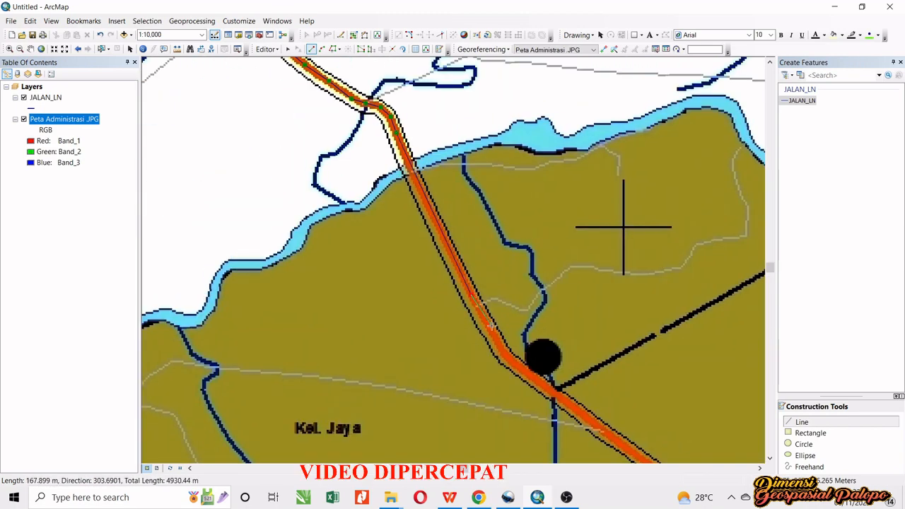
pyautogui.moveTo(636, 456); pyautogui.dragTo(489, 273)
pyautogui.click(602, 348)
pyautogui.moveTo(602, 347); pyautogui.dragTo(432, 252)
pyautogui.click(474, 271)
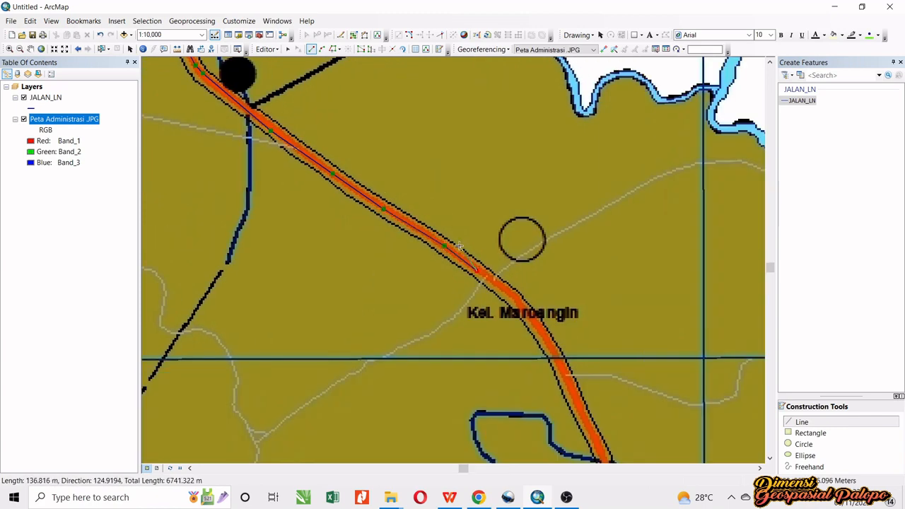
pyautogui.click(502, 289)
# Trace the arterial road south from Kel. Maroangin past Kec. Telluwanua to the Salu Batu river crossing
pyautogui.moveTo(502, 290); pyautogui.dragTo(446, 122)
pyautogui.click(478, 156)
pyautogui.click(508, 208)
pyautogui.moveTo(507, 209); pyautogui.dragTo(474, 125)
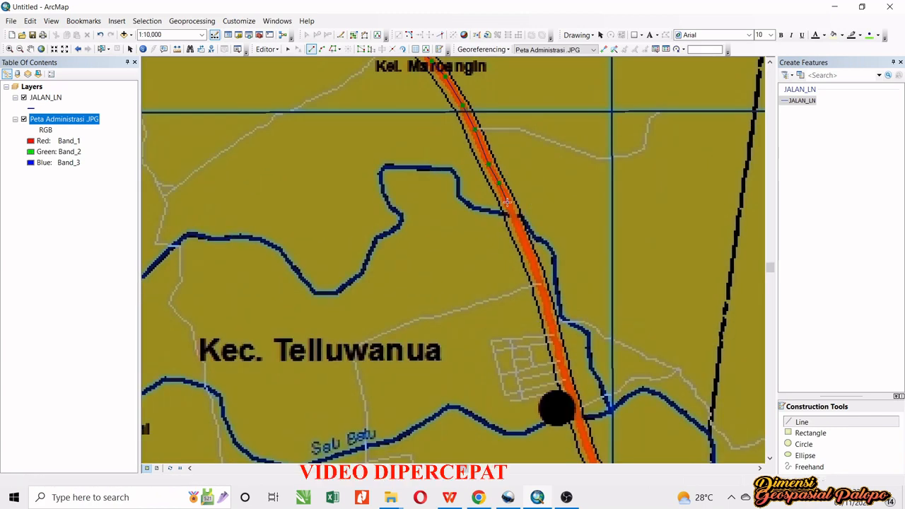
pyautogui.click(501, 205)
pyautogui.moveTo(502, 205); pyautogui.dragTo(485, 150)
pyautogui.click(531, 245)
pyautogui.moveTo(531, 245); pyautogui.dragTo(498, 122)
pyautogui.click(523, 195)
pyautogui.moveTo(523, 194); pyautogui.dragTo(495, 128)
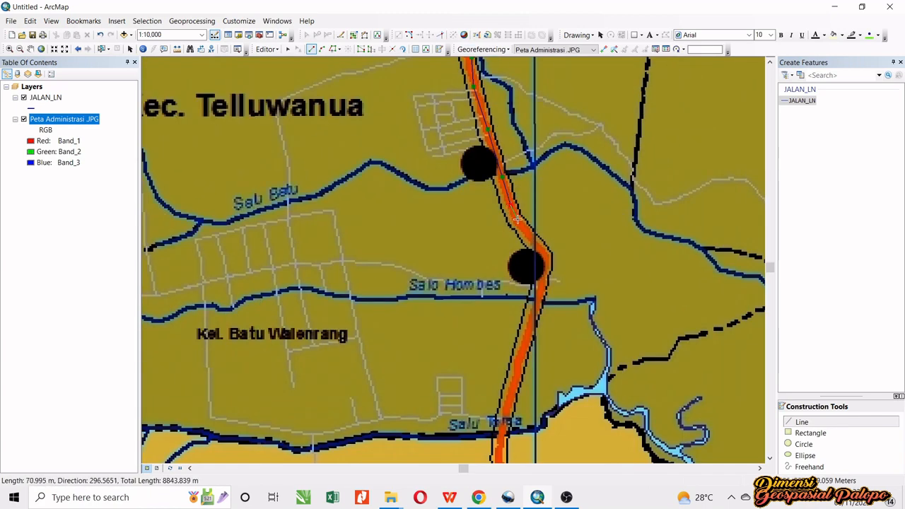
# Extend the arterial road line south past Kel. Batu Walenrang and Salu Tombang to the Salu Rampoang crossing north of Kec. Bara
pyautogui.click(528, 254)
pyautogui.click(523, 331)
pyautogui.moveTo(523, 331); pyautogui.dragTo(523, 84)
pyautogui.click(491, 297)
pyautogui.moveTo(490, 297)
pyautogui.mouseDown()
pyautogui.moveTo(469, 196)
pyautogui.moveTo(479, 200)
pyautogui.mouseUp()
pyautogui.click(485, 304)
pyautogui.click(485, 256)
pyautogui.moveTo(485, 256)
pyautogui.mouseDown()
pyautogui.moveTo(467, 157)
pyautogui.moveTo(470, 246)
pyautogui.moveTo(469, 190)
pyautogui.mouseUp()
pyautogui.click(472, 269)
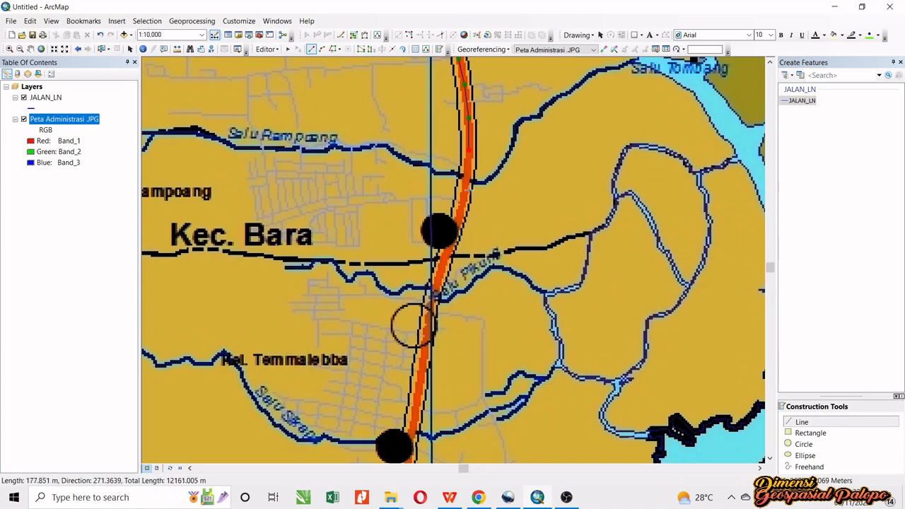
# Trace the arterial road south through Kec. Bara, past Kel. Temmalebba and Kel. Balandai
pyautogui.click(461, 339)
pyautogui.moveTo(461, 340); pyautogui.dragTo(467, 133)
pyautogui.click(475, 238)
pyautogui.moveTo(475, 238); pyautogui.dragTo(478, 121)
pyautogui.click(466, 212)
pyautogui.moveTo(466, 212)
pyautogui.mouseDown()
pyautogui.moveTo(467, 77)
pyautogui.moveTo(463, 85)
pyautogui.mouseUp()
pyautogui.click(459, 212)
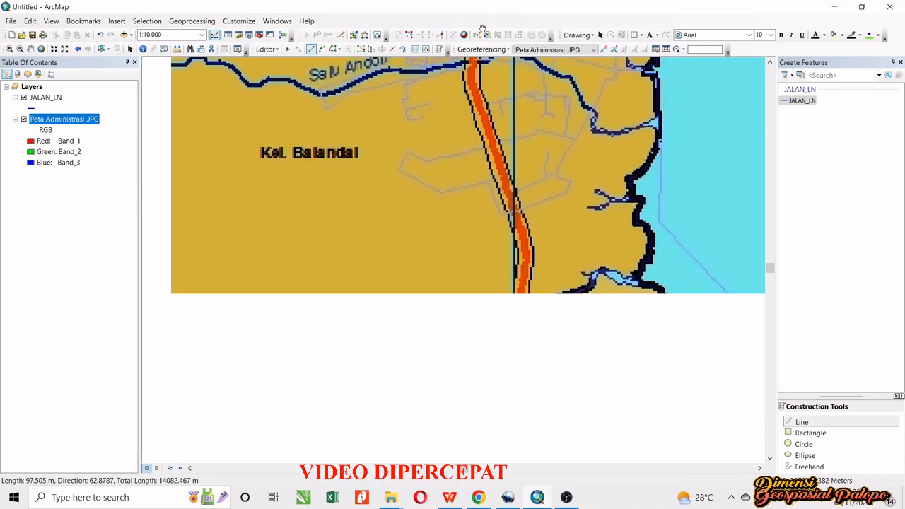
pyautogui.click(495, 212)
pyautogui.click(506, 193)
pyautogui.moveTo(495, 212)
pyautogui.mouseDown()
pyautogui.moveTo(503, 181)
pyautogui.moveTo(443, 80)
pyautogui.mouseUp()
# Follow the arterial road through Kec. Wara Utara and around the curve past Kel. Luminda to the sharp bend at Kel. Batupasi
pyautogui.click(488, 212)
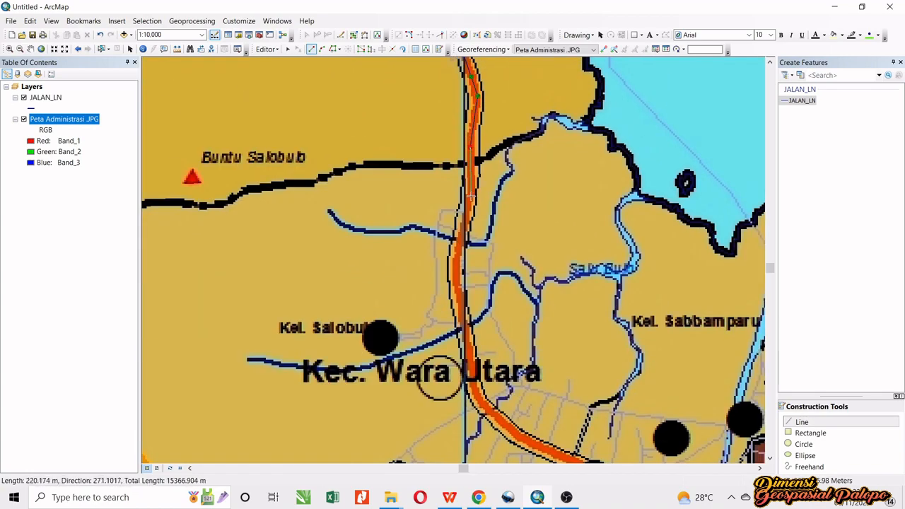
pyautogui.click(474, 233)
pyautogui.moveTo(473, 234); pyautogui.dragTo(483, 104)
pyautogui.click(485, 261)
pyautogui.moveTo(485, 260); pyautogui.dragTo(407, 146)
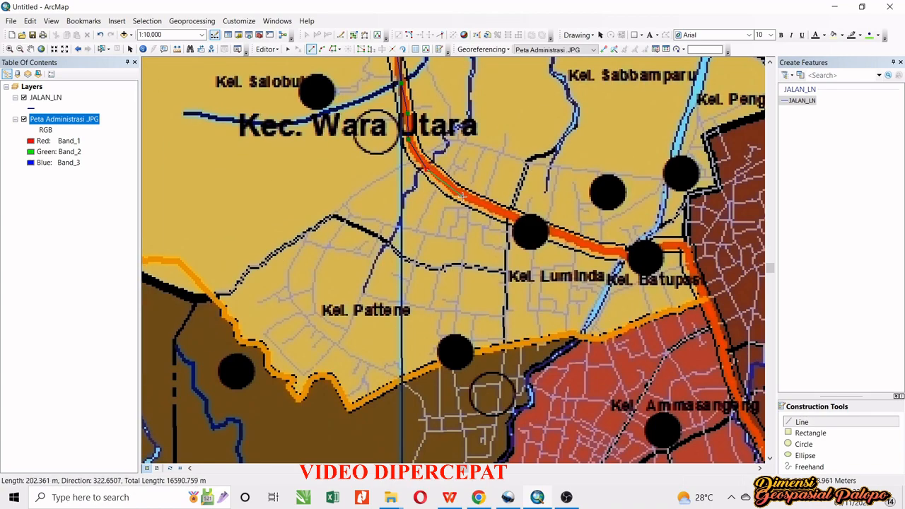
pyautogui.click(452, 212)
pyautogui.moveTo(453, 212); pyautogui.dragTo(299, 156)
pyautogui.click(516, 202)
pyautogui.moveTo(515, 202); pyautogui.dragTo(449, 2)
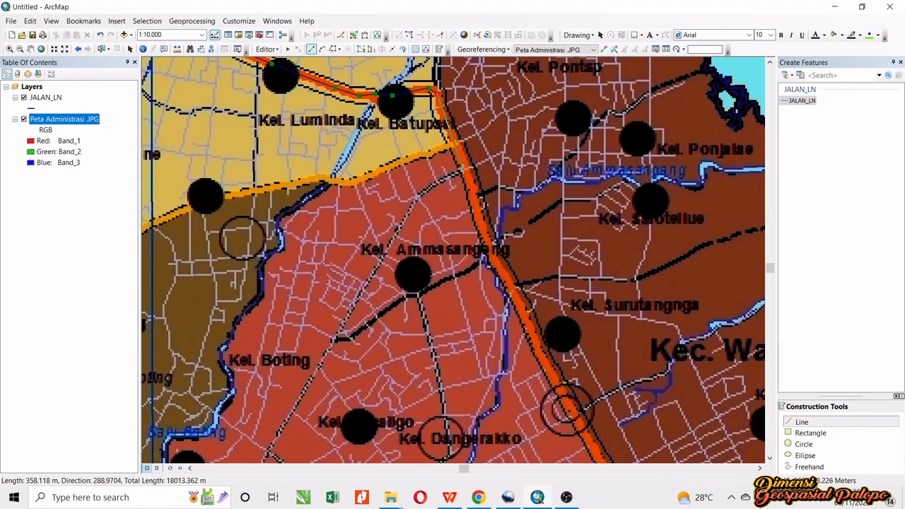
# Continue the arterial road line southeast between Kec. Wara and Kec. Wara Timur, past Kel. Tompotikka, to the Kel. Takkalala area
pyautogui.click(493, 265)
pyautogui.click(532, 342)
pyautogui.moveTo(583, 438); pyautogui.dragTo(409, 173)
pyautogui.click(485, 276)
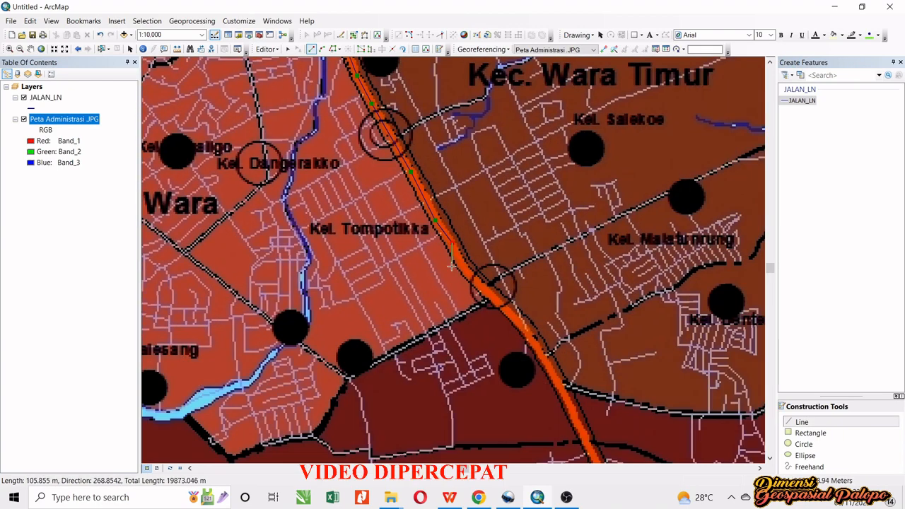
pyautogui.click(488, 287)
pyautogui.click(516, 312)
pyautogui.click(543, 346)
pyautogui.moveTo(543, 346); pyautogui.dragTo(469, 251)
pyautogui.click(488, 283)
pyautogui.moveTo(530, 365)
pyautogui.mouseDown()
pyautogui.moveTo(485, 265)
pyautogui.moveTo(413, 171)
pyautogui.mouseUp()
pyautogui.click(488, 286)
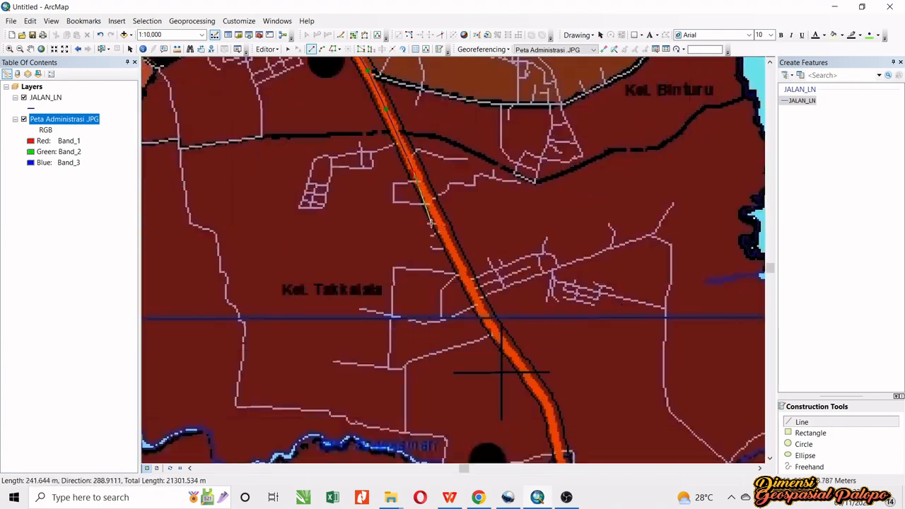
# Trace the arterial road from Kel. Takkalala southeast into Kec. Wara Selatan, up to the river crossing by the district label
pyautogui.click(453, 253)
pyautogui.click(420, 174)
pyautogui.moveTo(457, 230)
pyautogui.mouseDown()
pyautogui.moveTo(381, 80)
pyautogui.moveTo(405, 164)
pyautogui.mouseUp()
pyautogui.click(435, 204)
pyautogui.click(455, 236)
pyautogui.click(417, 185)
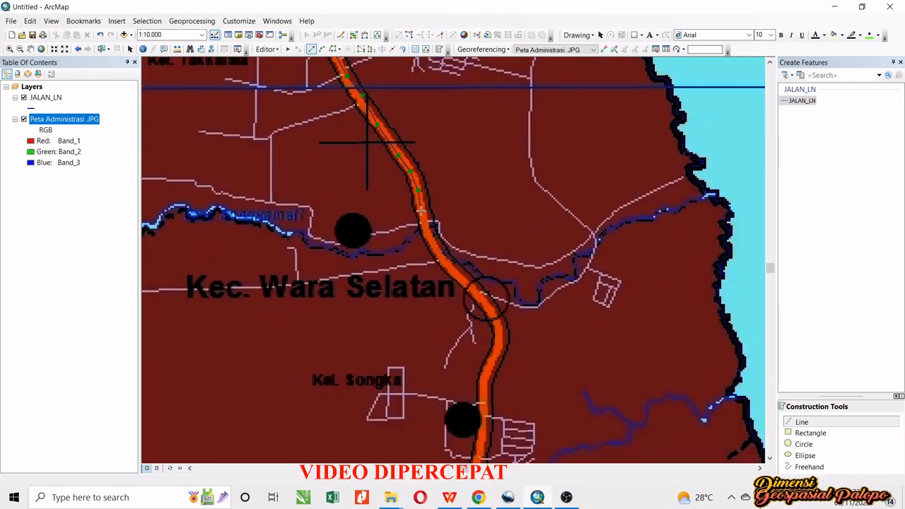
pyautogui.moveTo(424, 211); pyautogui.dragTo(395, 123)
pyautogui.click(413, 172)
pyautogui.moveTo(414, 171); pyautogui.dragTo(383, 125)
# Follow the arterial road's curves south past Kel. Songka to the northern side of Kel. Sampoddo
pyautogui.click(407, 149)
pyautogui.click(422, 162)
pyautogui.click(434, 177)
pyautogui.moveTo(438, 207)
pyautogui.mouseDown()
pyautogui.moveTo(423, 123)
pyautogui.moveTo(430, 92)
pyautogui.mouseUp()
pyautogui.click(433, 142)
pyautogui.click(427, 145)
pyautogui.click(424, 177)
pyautogui.click(416, 210)
pyautogui.moveTo(407, 230); pyautogui.dragTo(422, 167)
pyautogui.click(414, 194)
pyautogui.click(407, 247)
pyautogui.moveTo(409, 275); pyautogui.dragTo(397, 191)
pyautogui.click(398, 195)
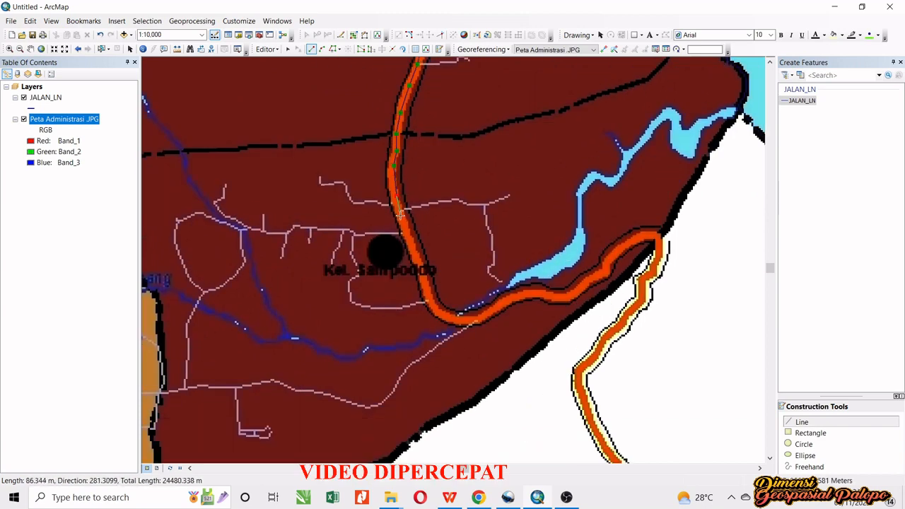
# Trace the arterial road around the large Kel. Sampoddo bend and northeast to where it turns back across the city boundary
pyautogui.click(406, 219)
pyautogui.click(421, 264)
pyautogui.moveTo(425, 280); pyautogui.dragTo(412, 196)
pyautogui.click(424, 222)
pyautogui.click(436, 229)
pyautogui.click(500, 211)
pyautogui.click(535, 208)
pyautogui.click(558, 203)
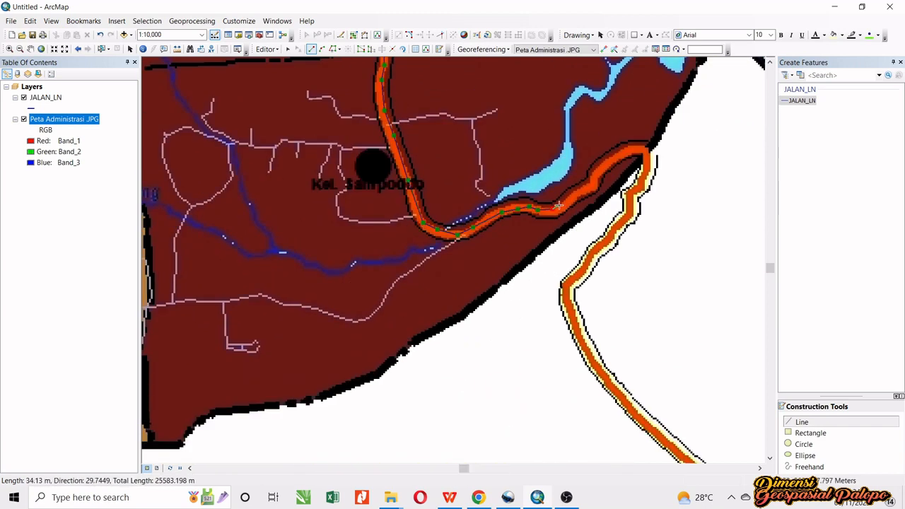
pyautogui.click(590, 184)
pyautogui.click(613, 162)
pyautogui.click(630, 152)
pyautogui.click(647, 152)
pyautogui.click(638, 189)
pyautogui.moveTo(628, 212); pyautogui.dragTo(598, 112)
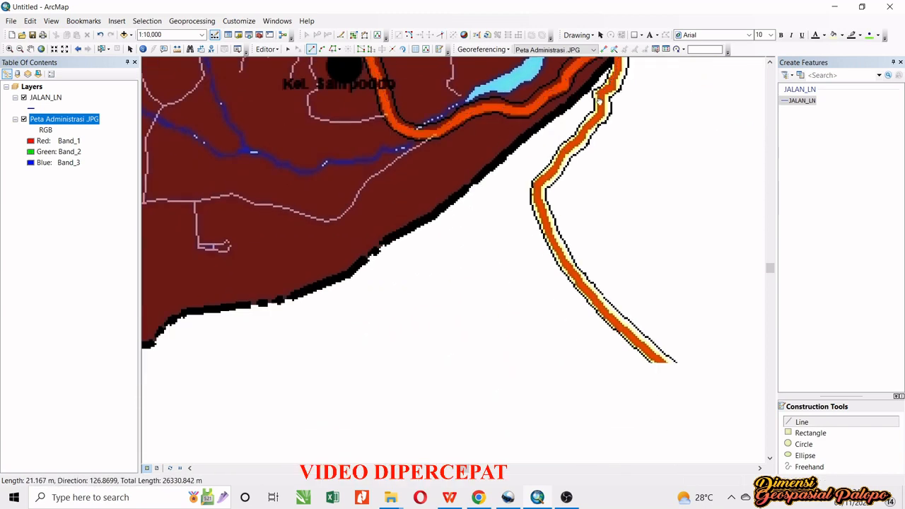
# Trace the arterial road outside the city boundary, around its southwest bend and southeast along the long diagonal stretch
pyautogui.click(585, 129)
pyautogui.click(565, 152)
pyautogui.click(554, 163)
pyautogui.click(537, 186)
pyautogui.click(538, 204)
pyautogui.moveTo(560, 259); pyautogui.dragTo(493, 201)
pyautogui.click(493, 201)
pyautogui.click(524, 238)
pyautogui.click(563, 275)
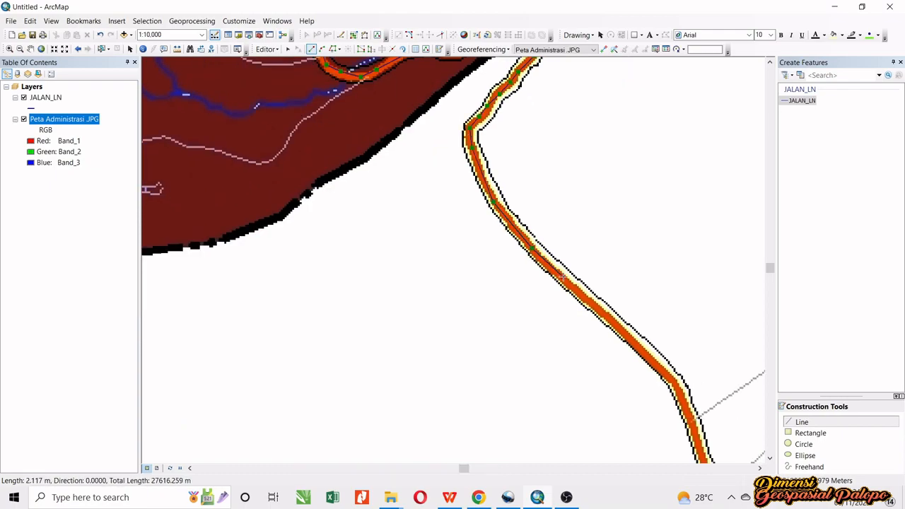
pyautogui.moveTo(562, 275); pyautogui.dragTo(438, 201)
pyautogui.click(503, 256)
pyautogui.moveTo(504, 256); pyautogui.dragTo(451, 183)
pyautogui.click(484, 215)
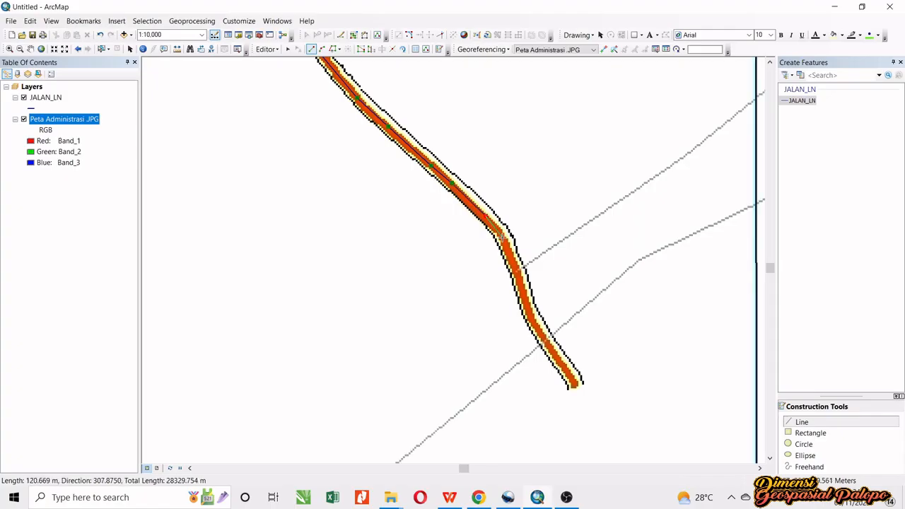
# Trace the last bends of the arterial road to its southern end and finish the line there
pyautogui.moveTo(504, 233); pyautogui.dragTo(434, 133)
pyautogui.click(424, 127)
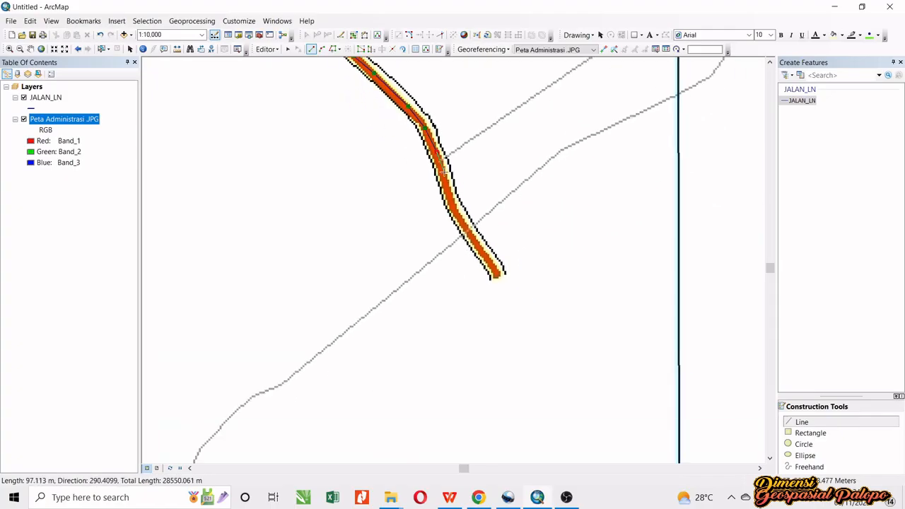
pyautogui.click(453, 210)
pyautogui.click(464, 227)
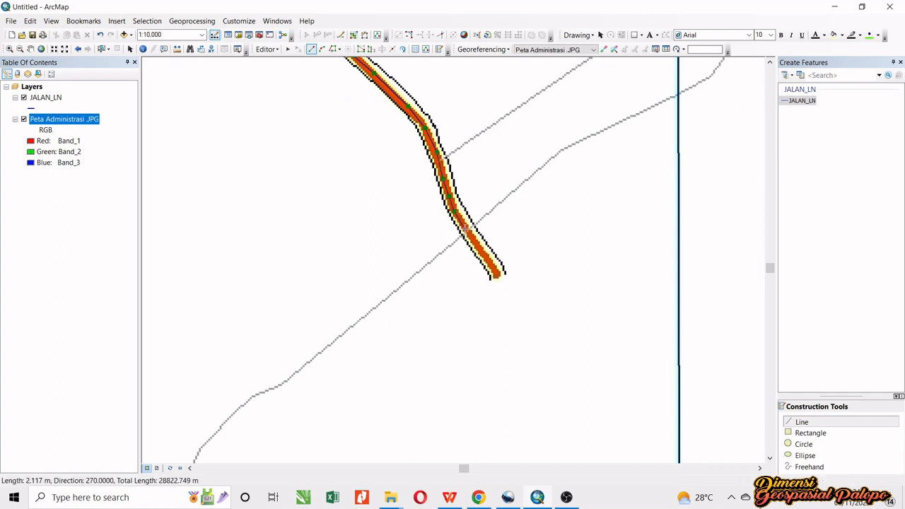
pyautogui.click(477, 245)
pyautogui.click(494, 270)
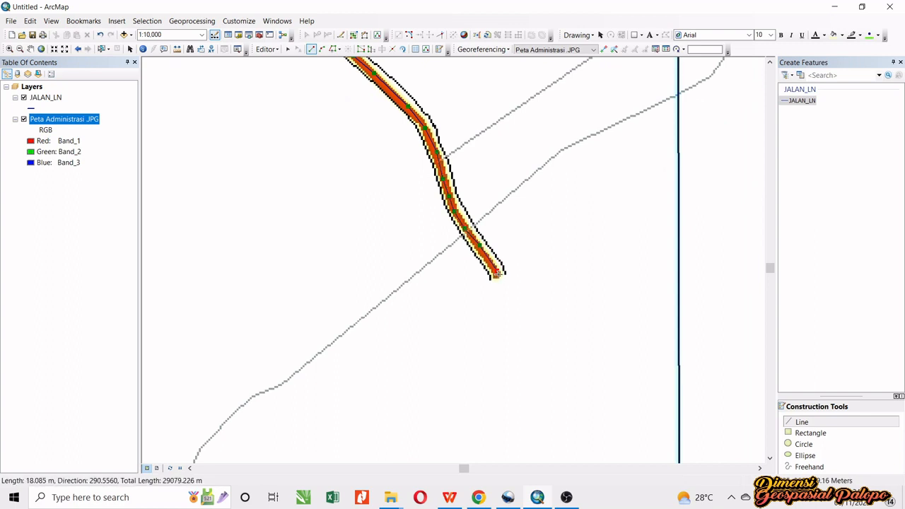
pyautogui.click(499, 276)
pyautogui.moveTo(499, 265); pyautogui.dragTo(471, 188)
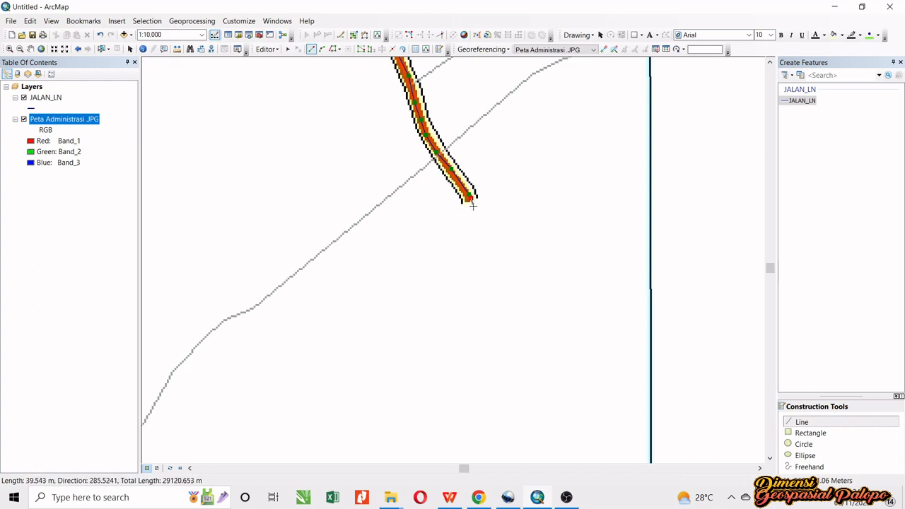
pyautogui.doubleClick(473, 205)
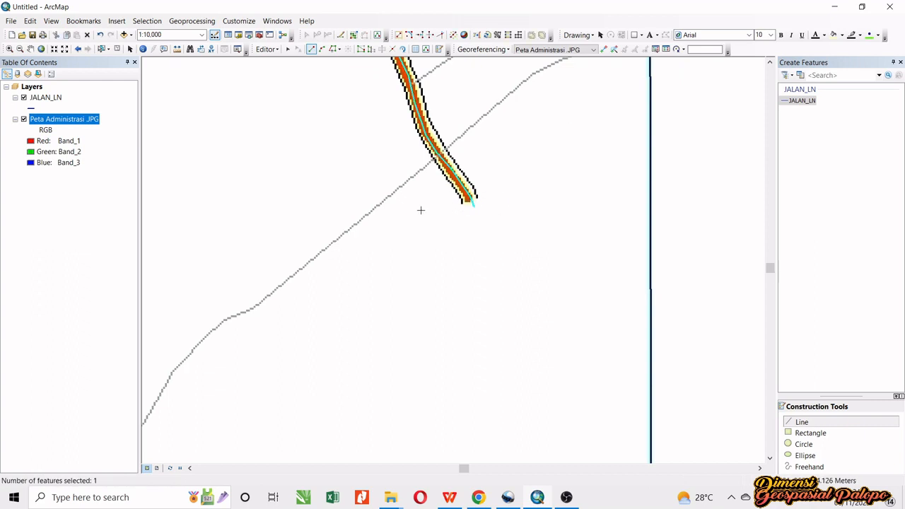
# Set the digitized road's JENIS_JL value to JALAN ARTERI in the JALAN_LN attribute table, and close the table
pyautogui.scroll(-3, 421, 210)
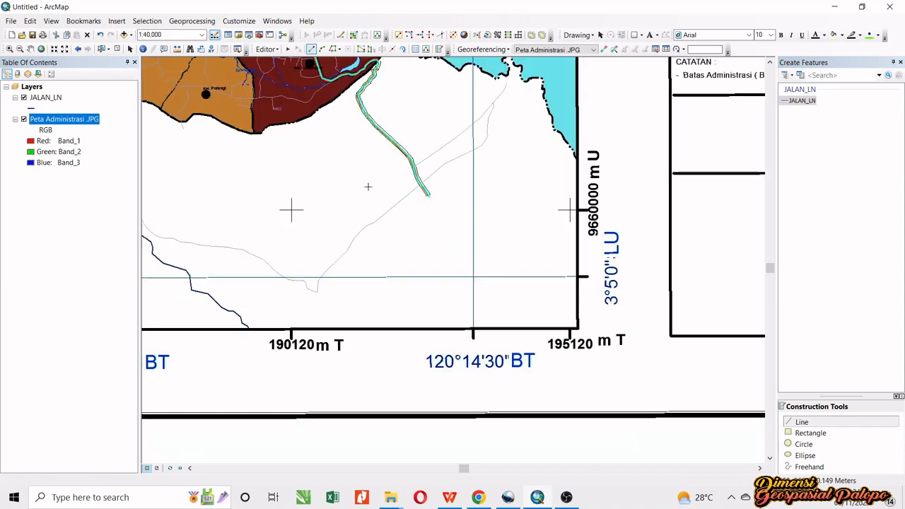
pyautogui.scroll(-3, 400, 265)
pyautogui.scroll(-2, 400, 265)
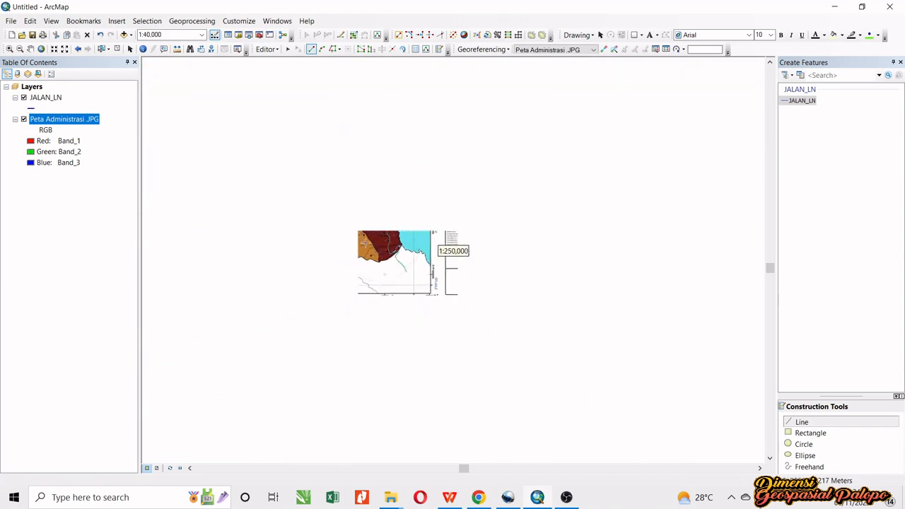
pyautogui.rightClick(96, 120)
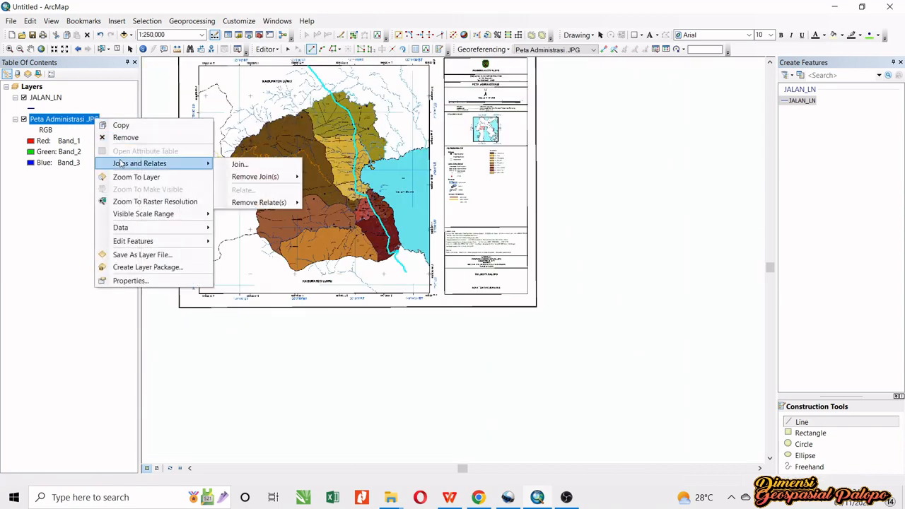
pyautogui.click(124, 179)
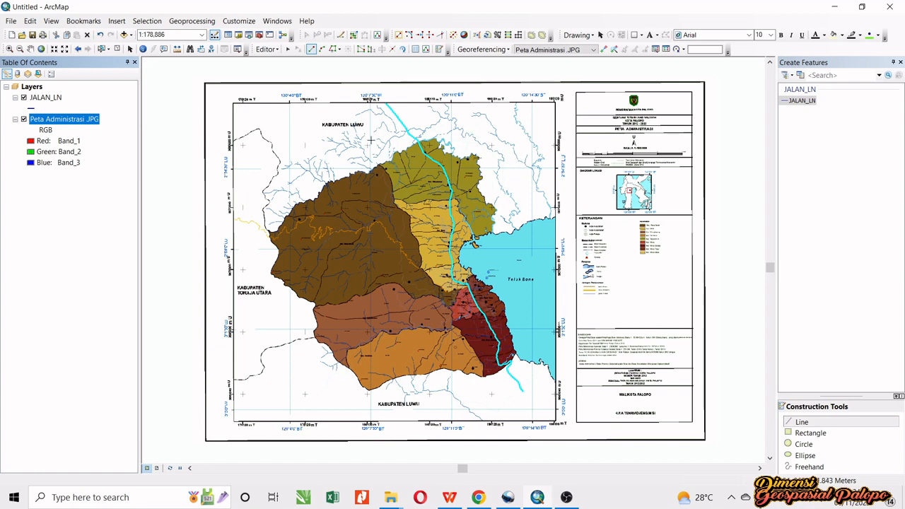
pyautogui.rightClick(58, 98)
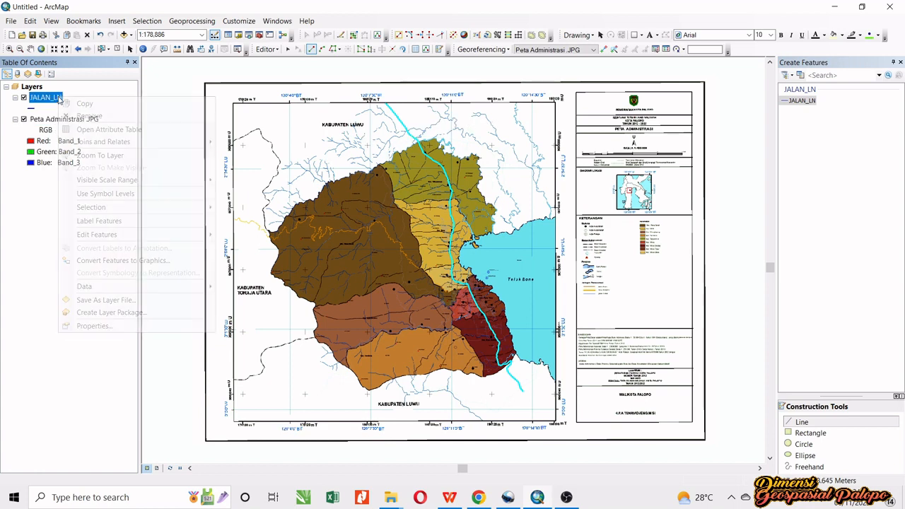
pyautogui.click(84, 129)
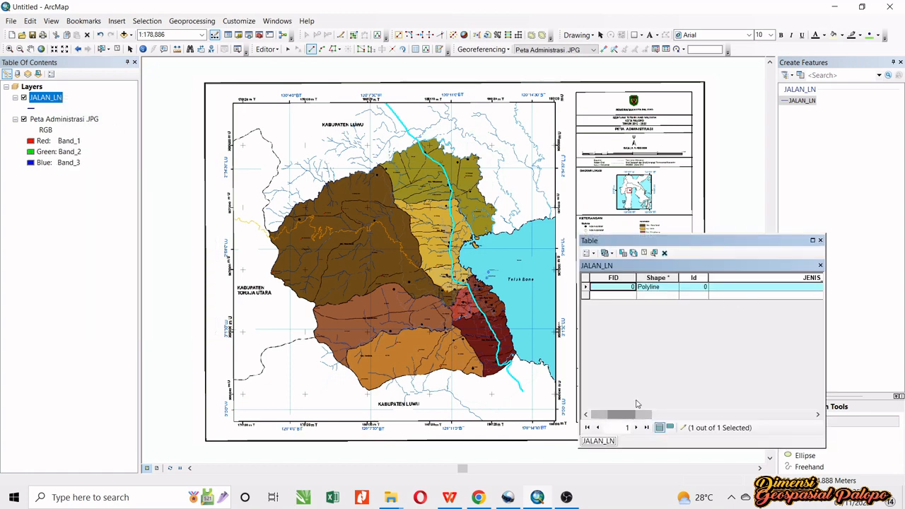
pyautogui.click(735, 287)
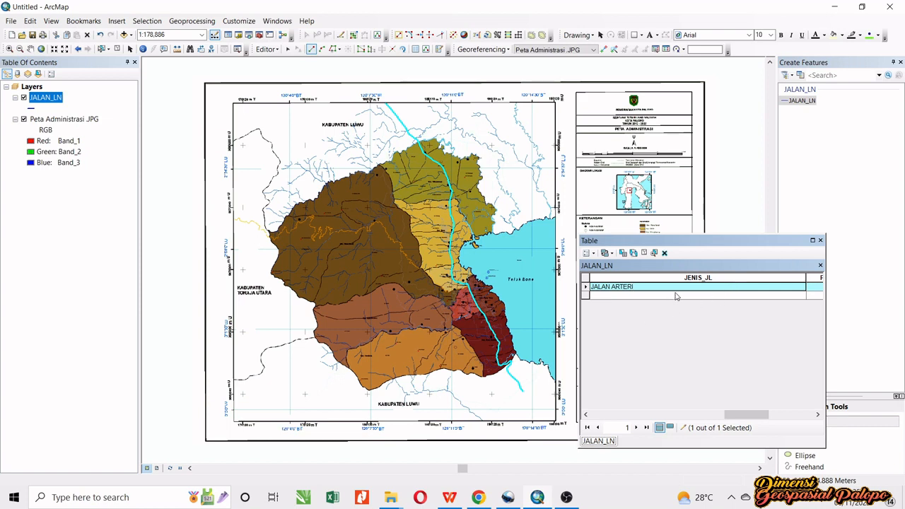
pyautogui.click(819, 241)
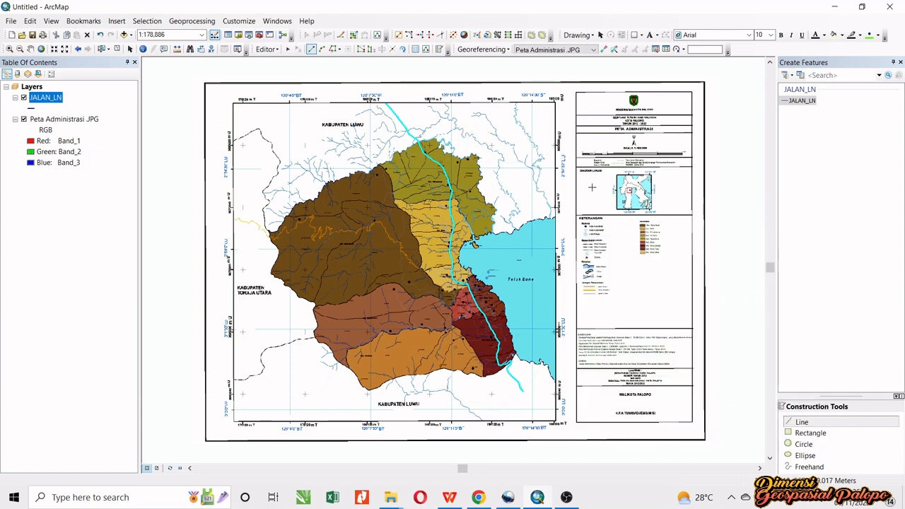
# Check the road symbols under Jaringan Transportasi in the legend and locate the western end of the collector road at the map frame
pyautogui.scroll(-8, 610, 314)
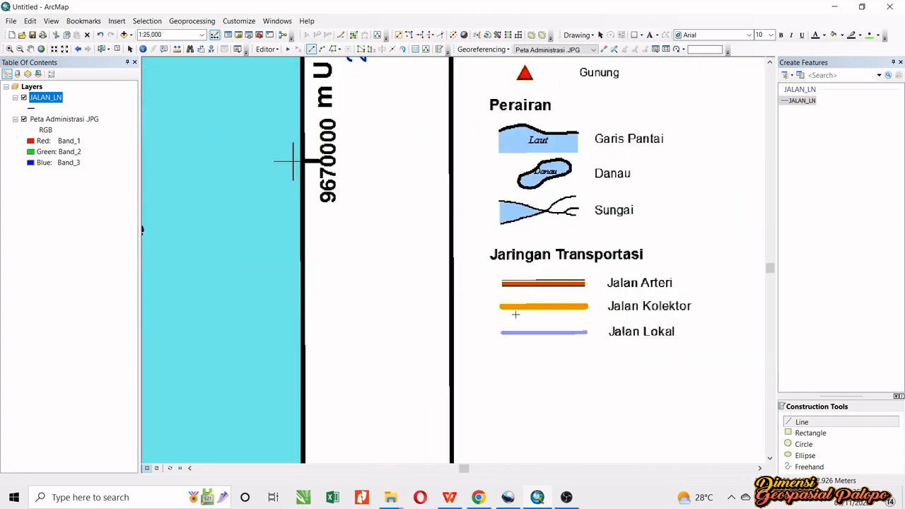
pyautogui.scroll(9, 515, 315)
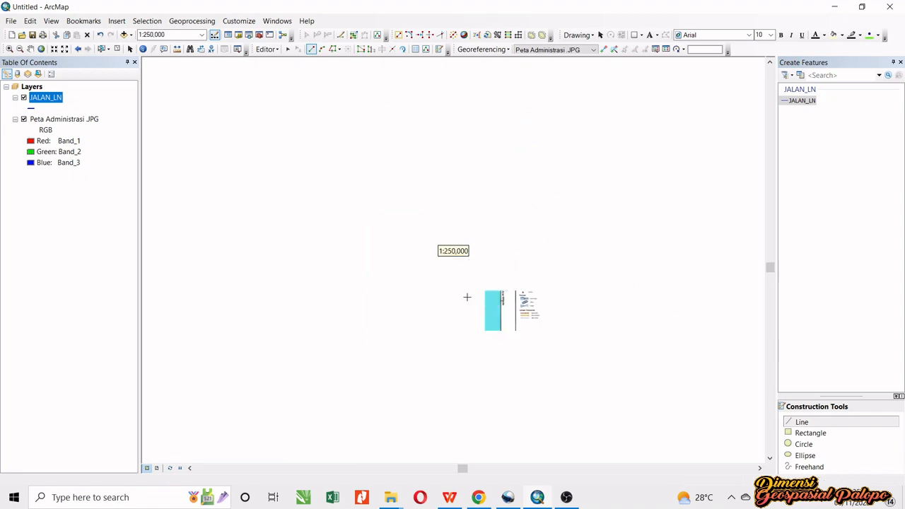
pyautogui.scroll(-3, 422, 254)
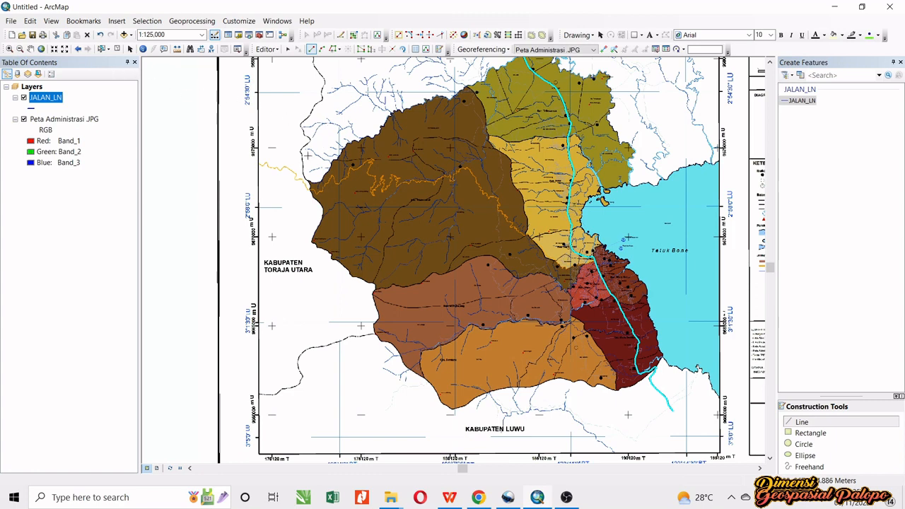
pyautogui.scroll(10, 305, 198)
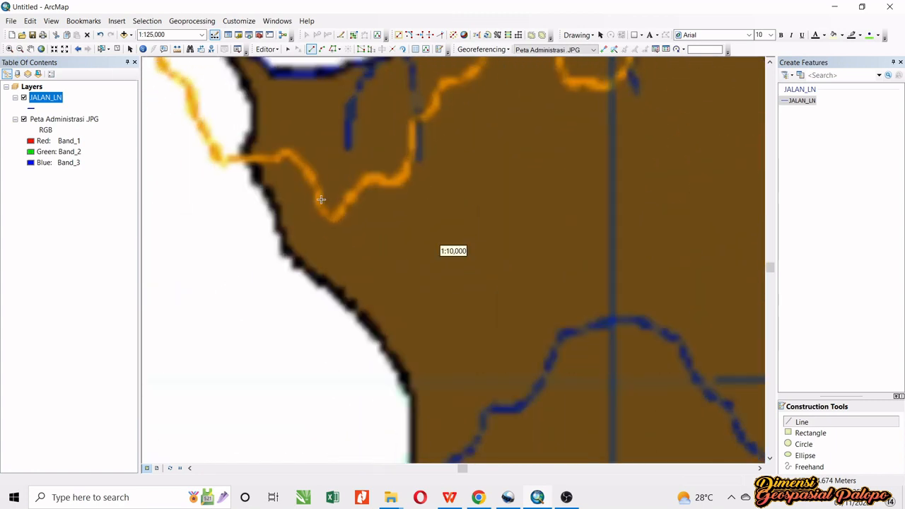
pyautogui.moveTo(227, 162); pyautogui.dragTo(446, 195)
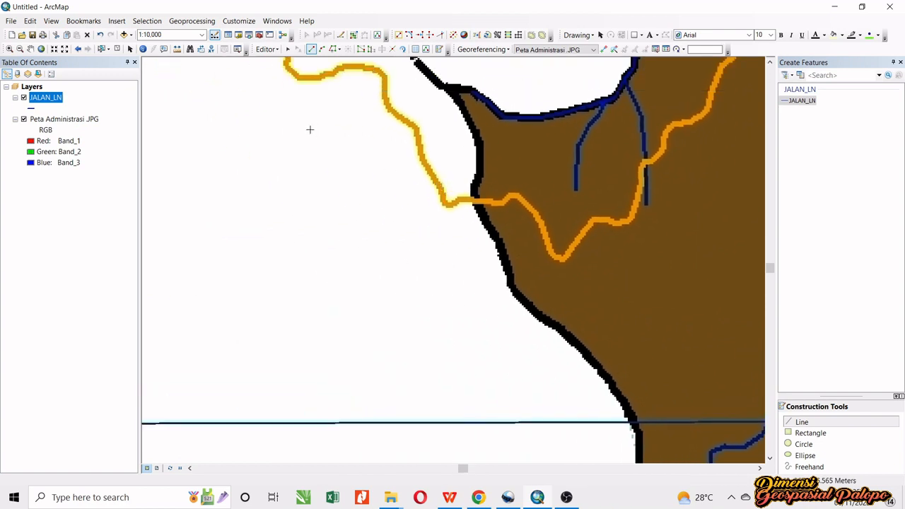
pyautogui.moveTo(368, 135); pyautogui.dragTo(290, 156)
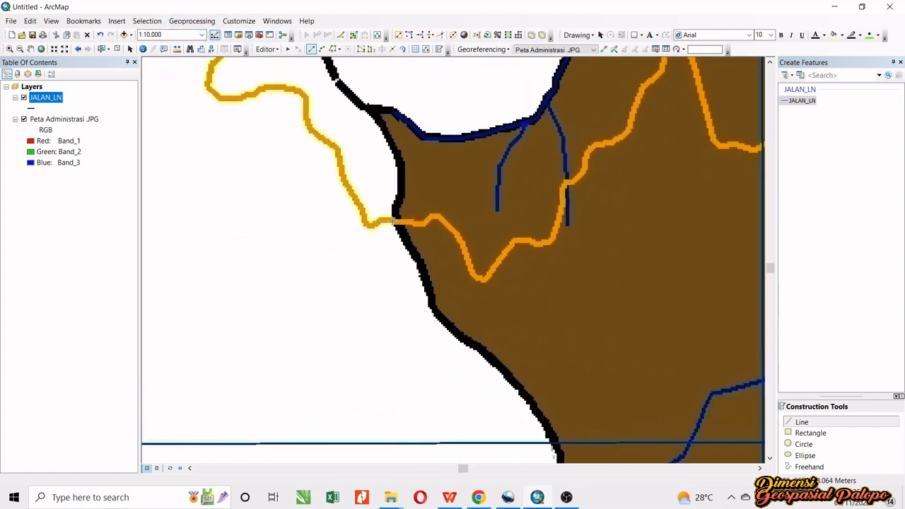
pyautogui.moveTo(349, 168); pyautogui.dragTo(537, 352)
pyautogui.moveTo(231, 180); pyautogui.dragTo(715, 273)
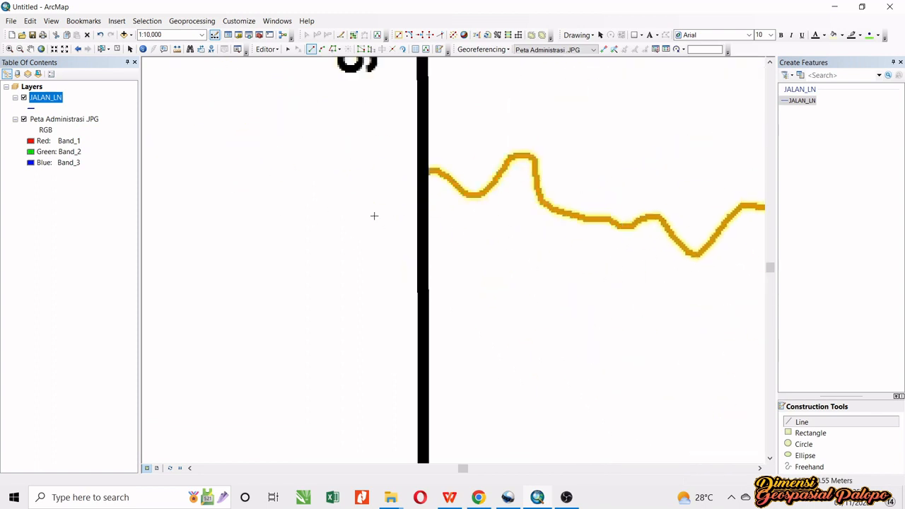
pyautogui.moveTo(547, 190); pyautogui.dragTo(453, 254)
pyautogui.moveTo(539, 248); pyautogui.dragTo(496, 244)
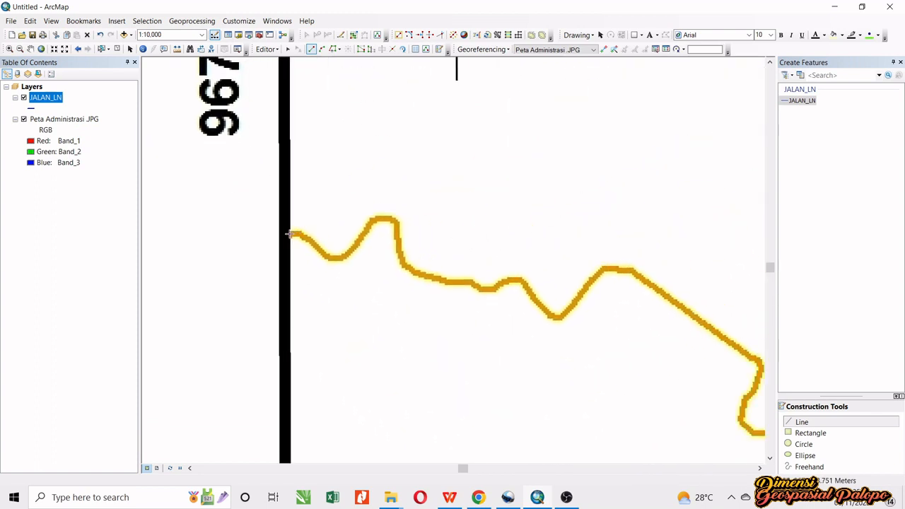
# Start the collector road line in JALAN_LN at the western map frame and trace it through the first dip and over the first crest
pyautogui.click(289, 233)
pyautogui.click(308, 238)
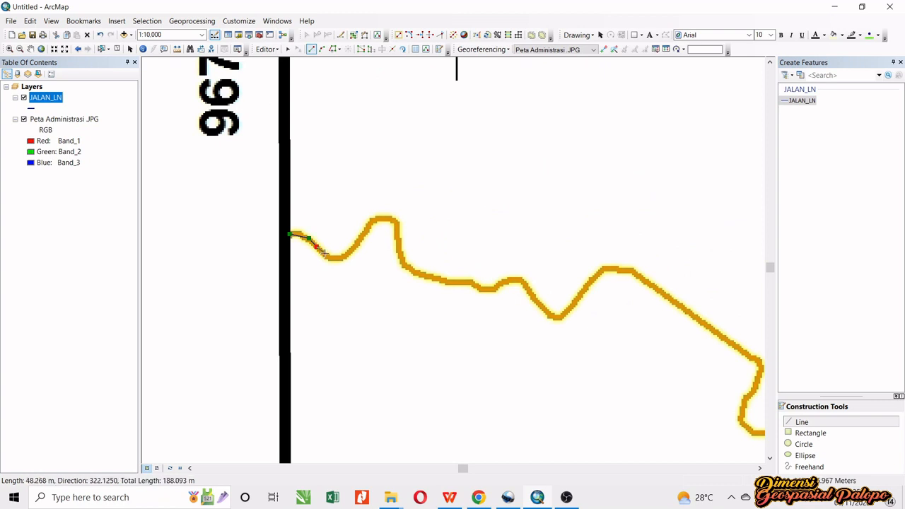
pyautogui.click(325, 253)
pyautogui.click(340, 257)
pyautogui.click(348, 253)
pyautogui.click(359, 242)
pyautogui.click(367, 224)
pyautogui.click(375, 217)
pyautogui.click(382, 217)
pyautogui.click(393, 222)
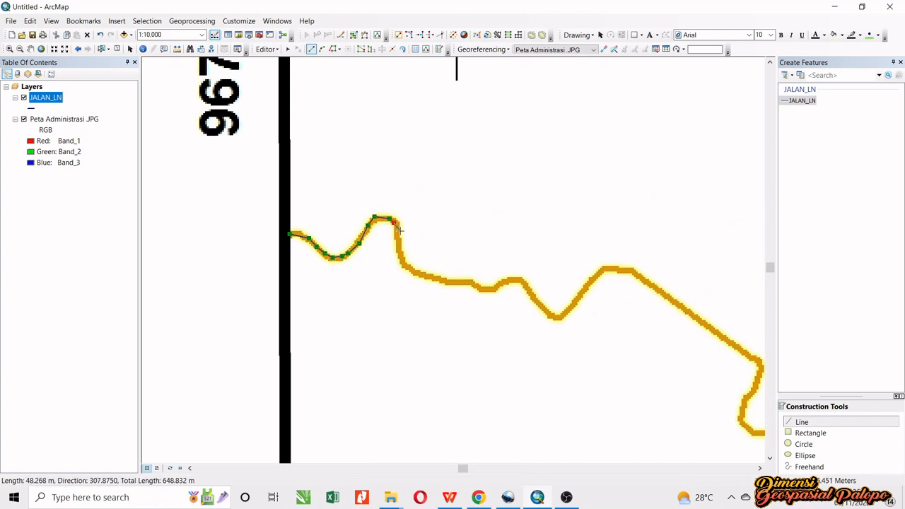
# Trace the collector road down from the first crest and east along the gentle stretch to the small hump
pyautogui.click(399, 233)
pyautogui.click(400, 246)
pyautogui.click(404, 264)
pyautogui.click(424, 276)
pyautogui.click(453, 283)
pyautogui.click(474, 284)
pyautogui.click(503, 282)
pyautogui.click(516, 283)
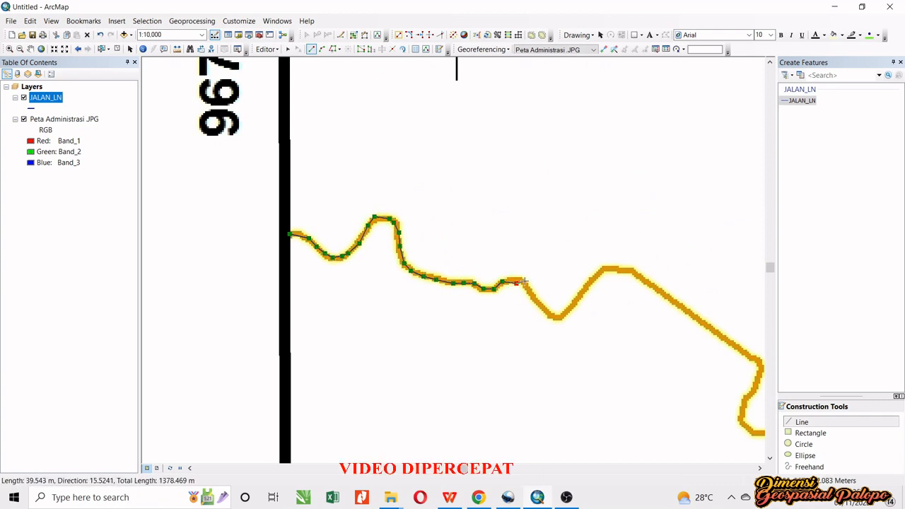
# Trace the collector road through the V-shaped dip and over the next crest to the start of the long straight diagonal
pyautogui.click(523, 282)
pyautogui.click(537, 301)
pyautogui.click(548, 311)
pyautogui.click(557, 317)
pyautogui.click(570, 306)
pyautogui.click(579, 295)
pyautogui.click(586, 282)
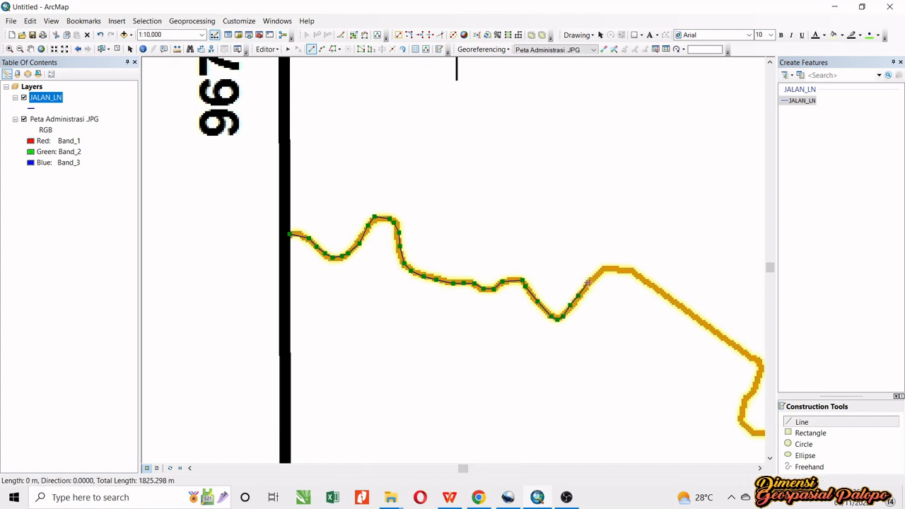
pyautogui.click(604, 272)
pyautogui.click(626, 270)
pyautogui.click(637, 277)
# Trace the collector road southeast along the straight diagonal and around the S-bend outside the city boundary
pyautogui.moveTo(652, 287); pyautogui.dragTo(343, 156)
pyautogui.click(438, 224)
pyautogui.click(452, 231)
pyautogui.click(445, 259)
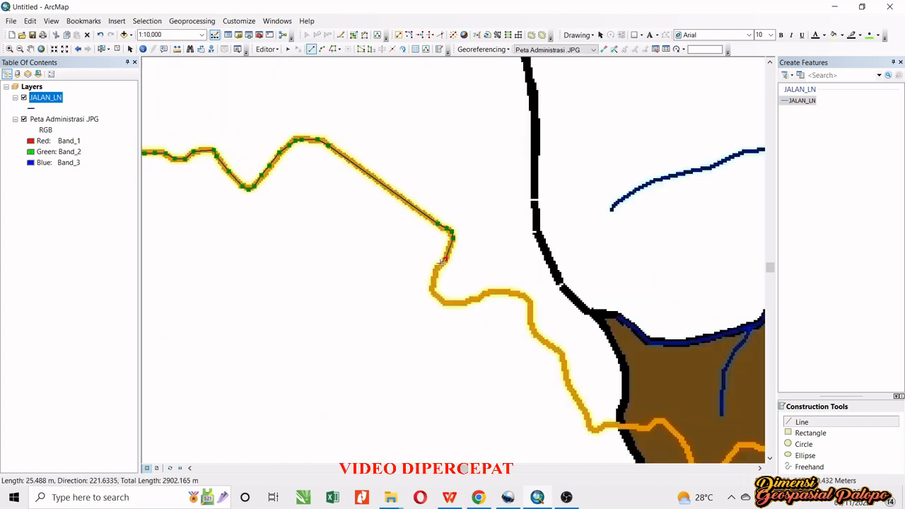
pyautogui.click(440, 266)
pyautogui.click(433, 293)
pyautogui.click(445, 302)
pyautogui.click(467, 302)
pyautogui.click(488, 293)
pyautogui.click(500, 292)
pyautogui.click(524, 294)
pyautogui.click(529, 316)
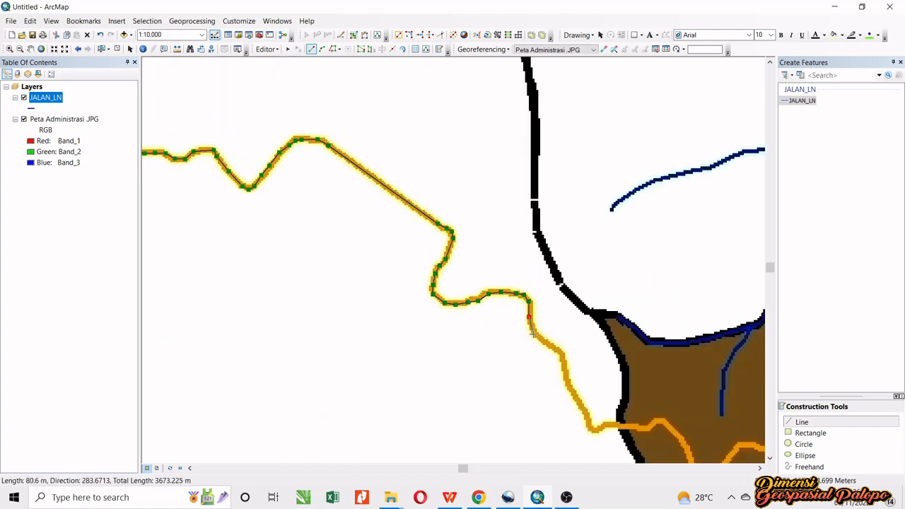
# Trace the collector road southeast from the S-bend to the bend just west of the city boundary
pyautogui.moveTo(531, 332); pyautogui.dragTo(312, 183)
pyautogui.click(323, 188)
pyautogui.click(342, 205)
pyautogui.click(347, 226)
pyautogui.click(357, 248)
pyautogui.click(367, 268)
pyautogui.click(377, 275)
pyautogui.click(393, 273)
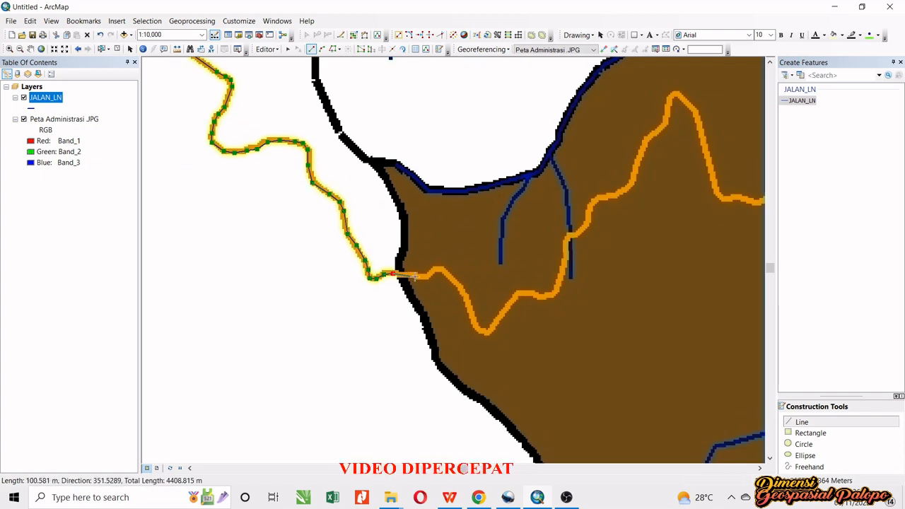
# Trace the collector road across the city boundary into the brown district, down through the V-shaped dip and up its eastern side
pyautogui.click(408, 275)
pyautogui.click(422, 276)
pyautogui.click(438, 270)
pyautogui.click(449, 279)
pyautogui.click(458, 286)
pyautogui.click(464, 294)
pyautogui.click(469, 305)
pyautogui.click(496, 318)
pyautogui.click(508, 304)
pyautogui.click(519, 292)
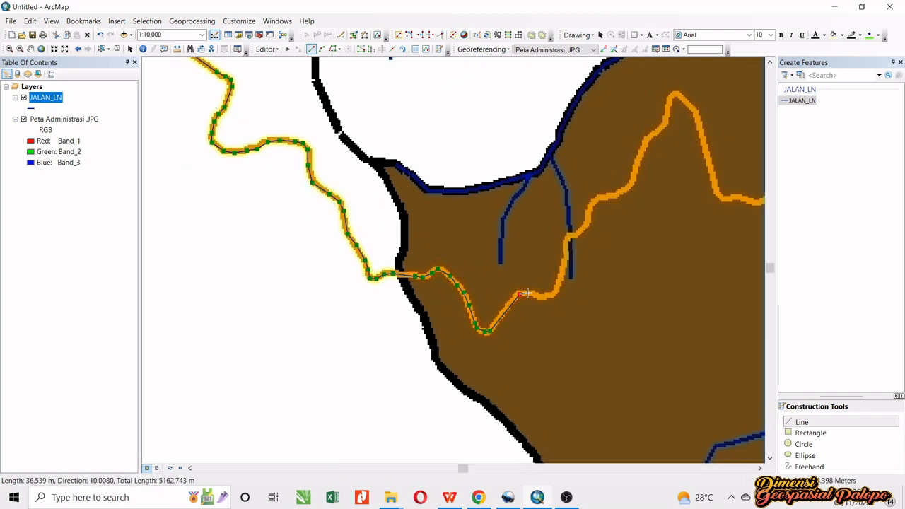
# Trace the collector road northeast past the river to the sharp peak, and down the steep stretch east of it
pyautogui.click(567, 240)
pyautogui.click(573, 234)
pyautogui.click(584, 225)
pyautogui.click(591, 207)
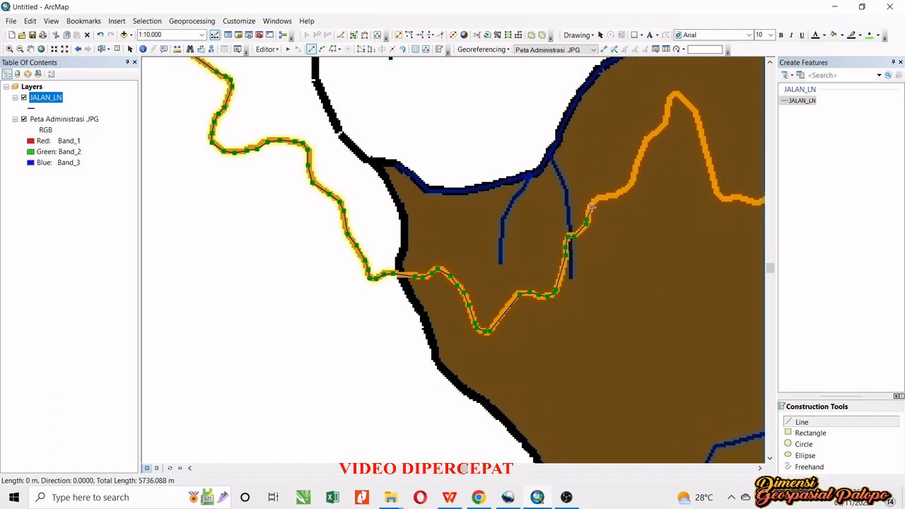
pyautogui.click(646, 137)
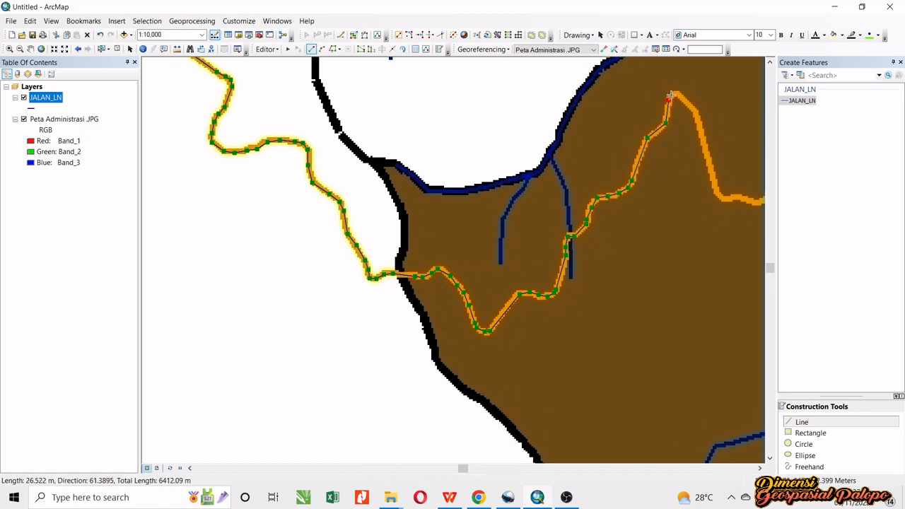
pyautogui.click(675, 93)
pyautogui.click(697, 110)
pyautogui.click(717, 192)
pyautogui.click(735, 197)
# Trace the collector road east across the vertical grid line and northeast past the river's lower end to the stepped bend
pyautogui.moveTo(735, 196); pyautogui.dragTo(438, 313)
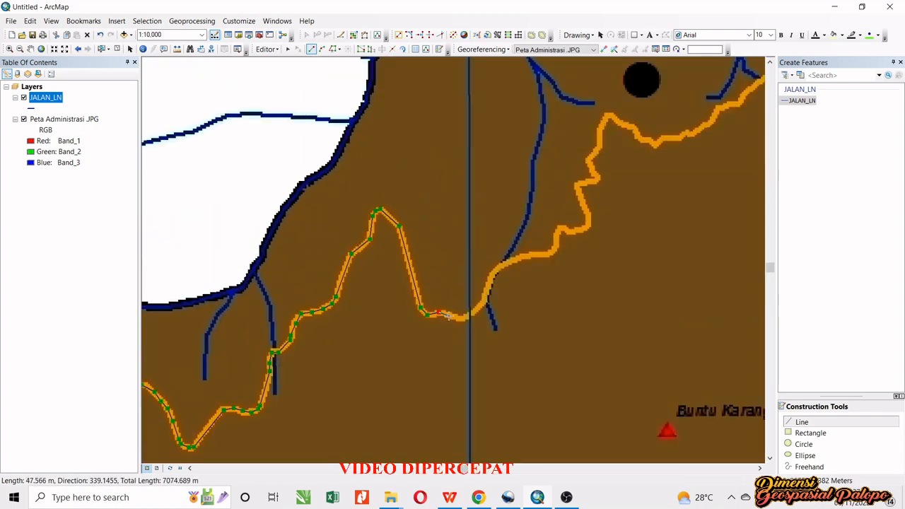
pyautogui.click(449, 316)
pyautogui.click(456, 317)
pyautogui.click(471, 314)
pyautogui.click(482, 306)
pyautogui.click(485, 293)
pyautogui.click(493, 276)
pyautogui.click(498, 267)
pyautogui.click(554, 250)
pyautogui.click(556, 236)
pyautogui.click(559, 227)
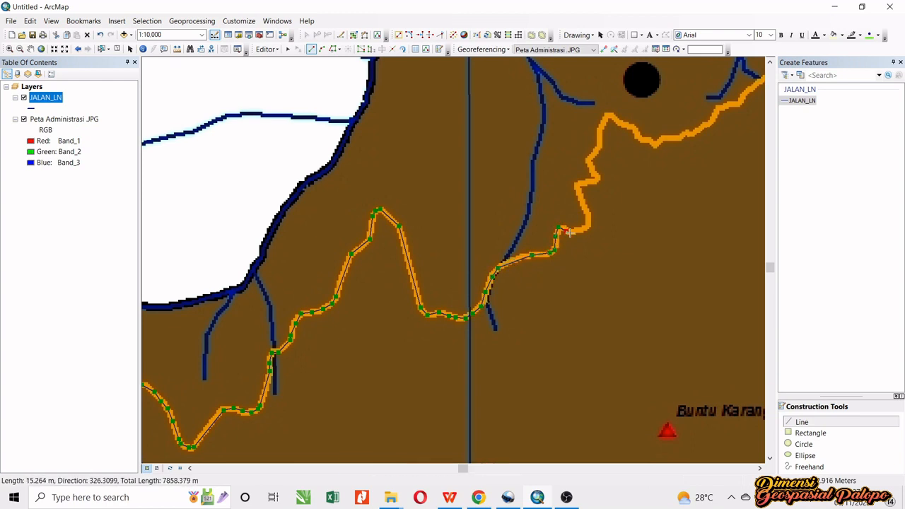
# Trace the collector road's zigzag north to the peak southwest of the black dot, and continue through the dip southeast of it
pyautogui.click(566, 231)
pyautogui.click(581, 231)
pyautogui.click(588, 217)
pyautogui.click(585, 210)
pyautogui.click(576, 185)
pyautogui.click(589, 162)
pyautogui.click(594, 151)
pyautogui.click(599, 140)
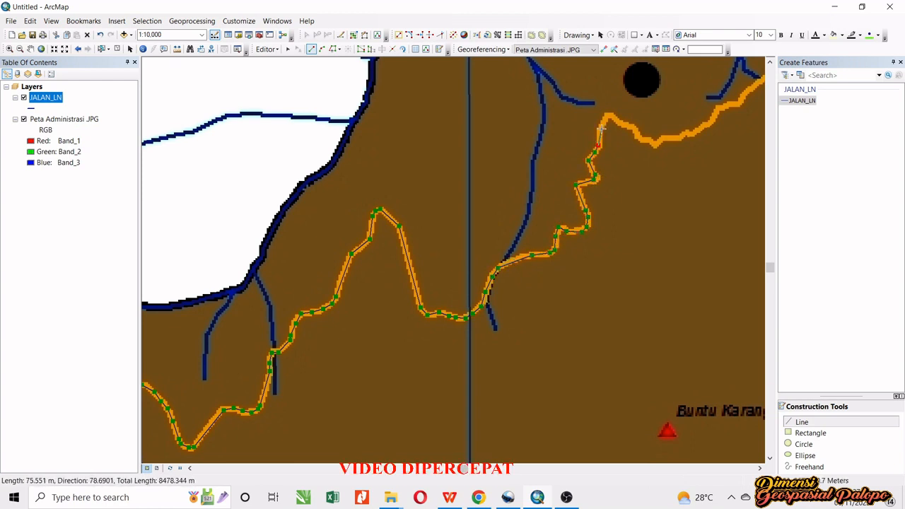
pyautogui.click(602, 128)
pyautogui.click(608, 115)
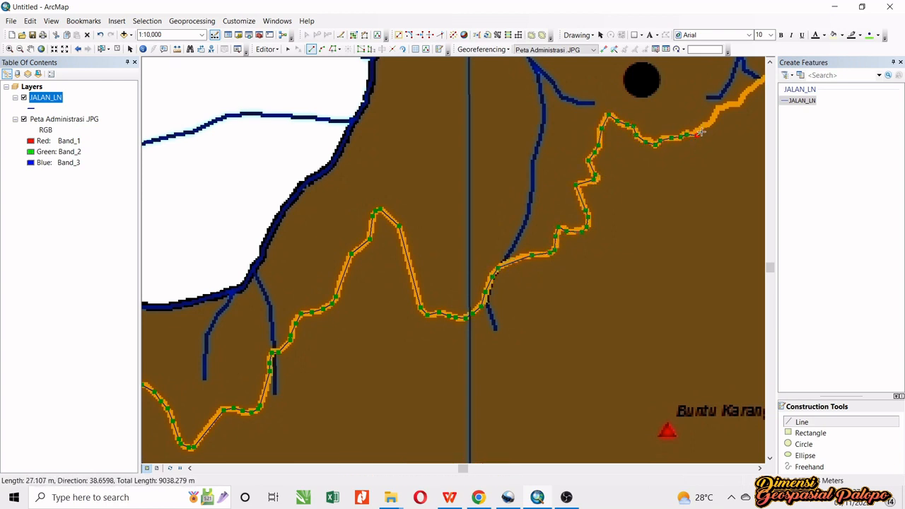
# Trace the collector road northeast from the black dot across the small river branch
pyautogui.moveTo(705, 126); pyautogui.dragTo(352, 329)
pyautogui.click(369, 312)
pyautogui.click(385, 308)
pyautogui.click(406, 284)
pyautogui.click(422, 275)
pyautogui.click(424, 251)
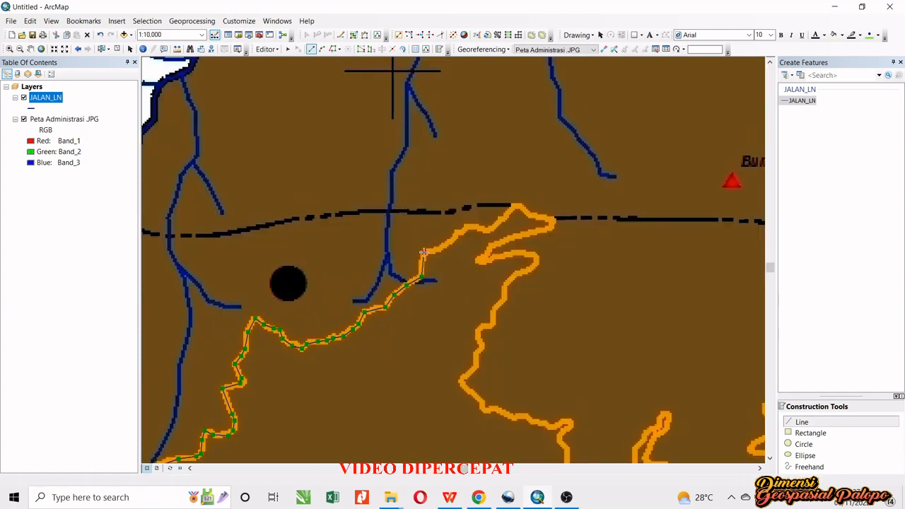
# Trace the collector road northeast up to the dashed boundary line and over the crest there
pyautogui.click(441, 247)
pyautogui.click(454, 239)
pyautogui.click(467, 229)
pyautogui.click(478, 230)
pyautogui.click(491, 229)
pyautogui.click(498, 225)
pyautogui.click(507, 217)
pyautogui.click(515, 208)
pyautogui.click(527, 212)
pyautogui.click(539, 215)
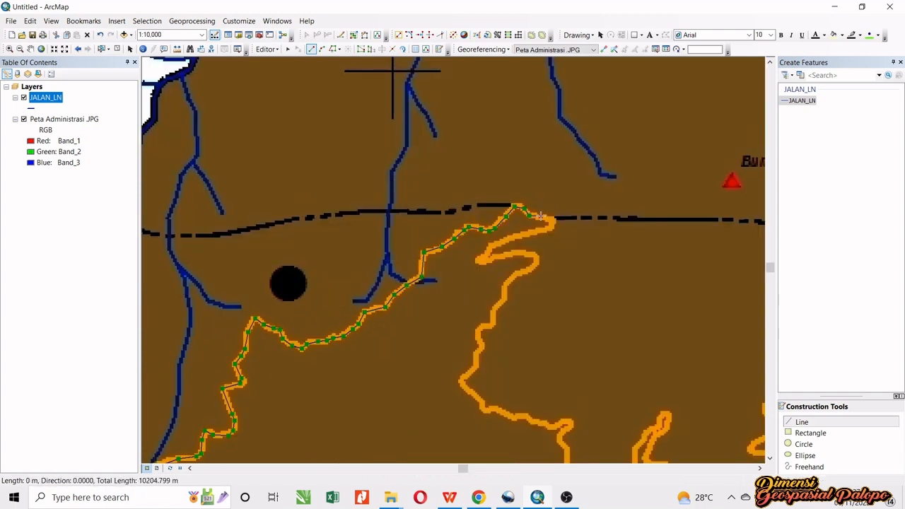
# Trace the collector road through the double hairpin just south of the dashed boundary line
pyautogui.click(535, 236)
pyautogui.click(508, 245)
pyautogui.click(486, 260)
pyautogui.click(510, 253)
pyautogui.click(534, 257)
pyautogui.click(525, 272)
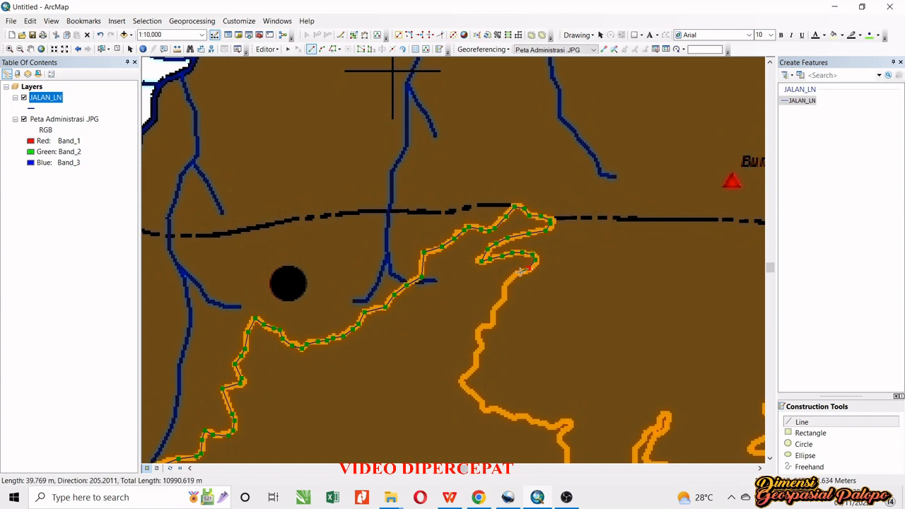
# Trace the collector road southwest from the double hairpin to its sharp western corner
pyautogui.click(514, 280)
pyautogui.click(503, 297)
pyautogui.click(481, 333)
pyautogui.click(480, 344)
pyautogui.click(479, 356)
pyautogui.click(472, 368)
pyautogui.click(464, 380)
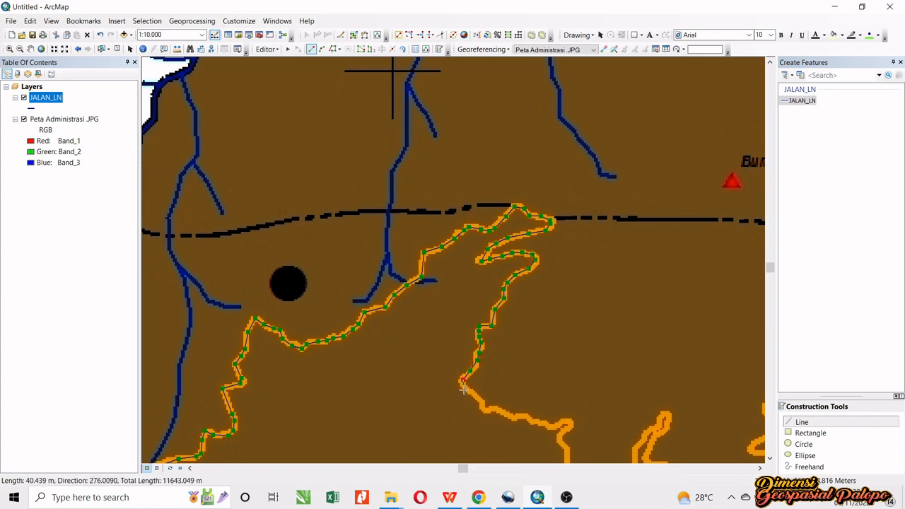
# Trace the collector road southeast from the western corner, around the small hook and onto the southbound stretch
pyautogui.press('Down')
pyautogui.press('Right')
pyautogui.click(421, 334)
pyautogui.click(447, 341)
pyautogui.click(461, 344)
pyautogui.click(481, 350)
pyautogui.click(489, 350)
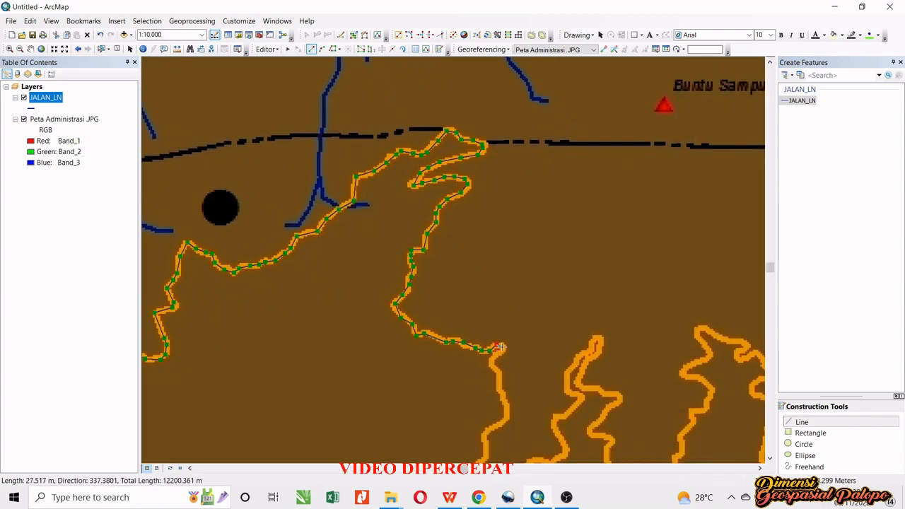
pyautogui.click(496, 371)
# Trace the collector road south of the small hook to where it turns southwest toward Buntu Karanganlotong
pyautogui.press('Down')
pyautogui.press('Down')
pyautogui.press('Down')
pyautogui.press('Right')
pyautogui.click(404, 157)
pyautogui.click(408, 173)
pyautogui.click(396, 193)
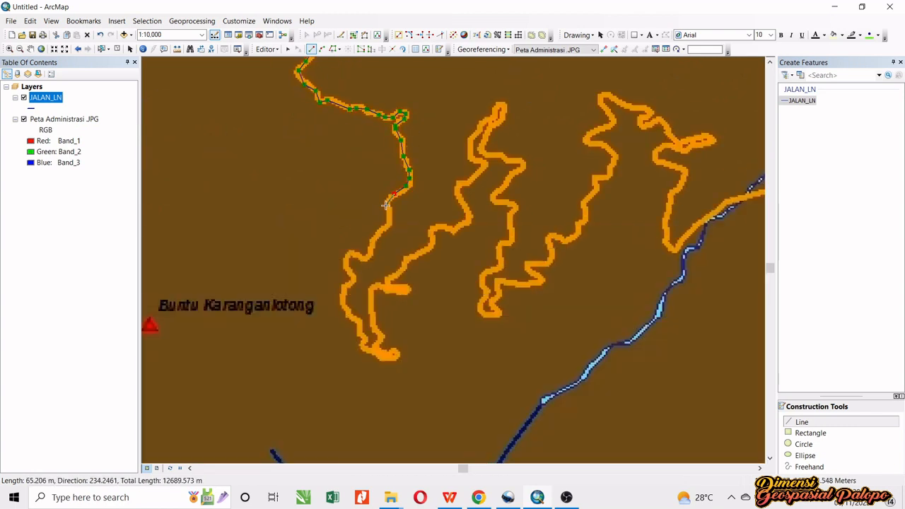
# Trace the collector road southwest and south along the winding stretch east of the Buntu Karanganlotong label
pyautogui.click(387, 210)
pyautogui.click(377, 233)
pyautogui.click(371, 245)
pyautogui.click(365, 253)
pyautogui.click(360, 257)
pyautogui.click(353, 254)
pyautogui.click(345, 286)
pyautogui.click(343, 297)
pyautogui.click(346, 308)
pyautogui.click(356, 320)
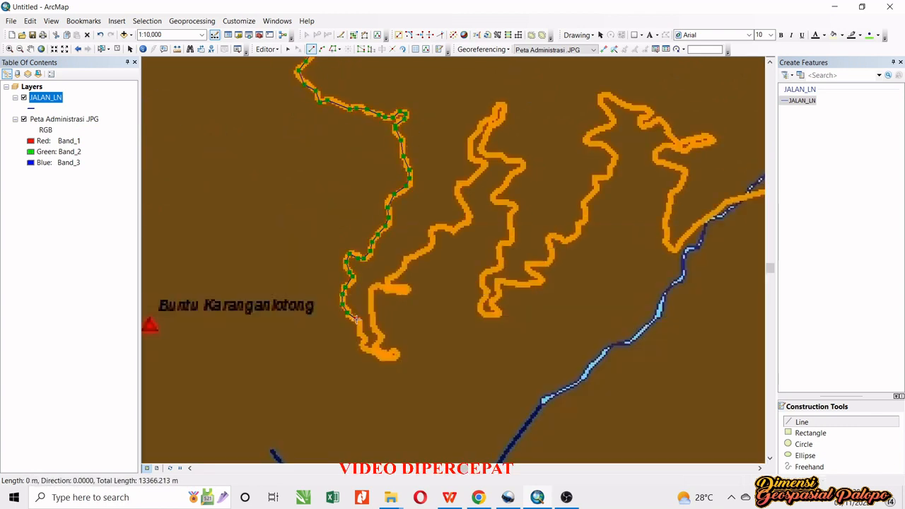
# Trace the collector road around the southern hairpin southeast of the Buntu Karanganlotong label and north to the short spur
pyautogui.click(380, 344)
pyautogui.click(376, 331)
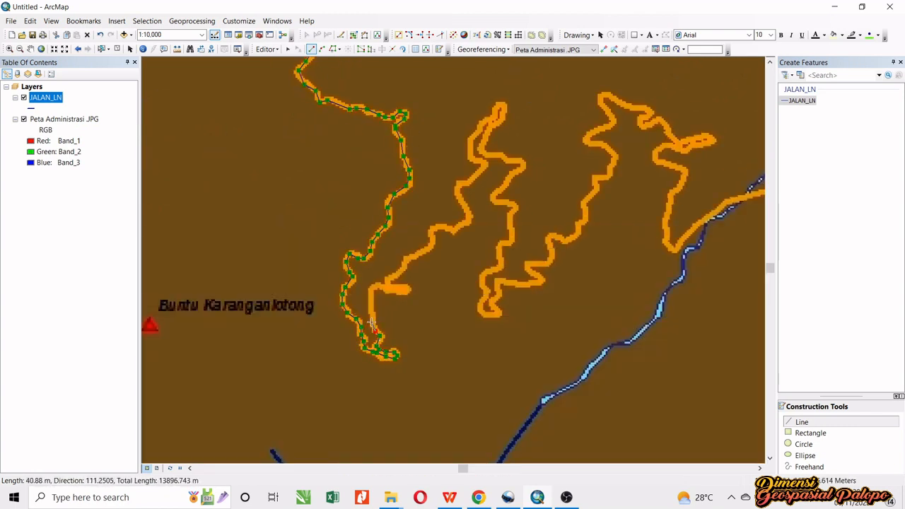
pyautogui.click(370, 318)
pyautogui.click(366, 301)
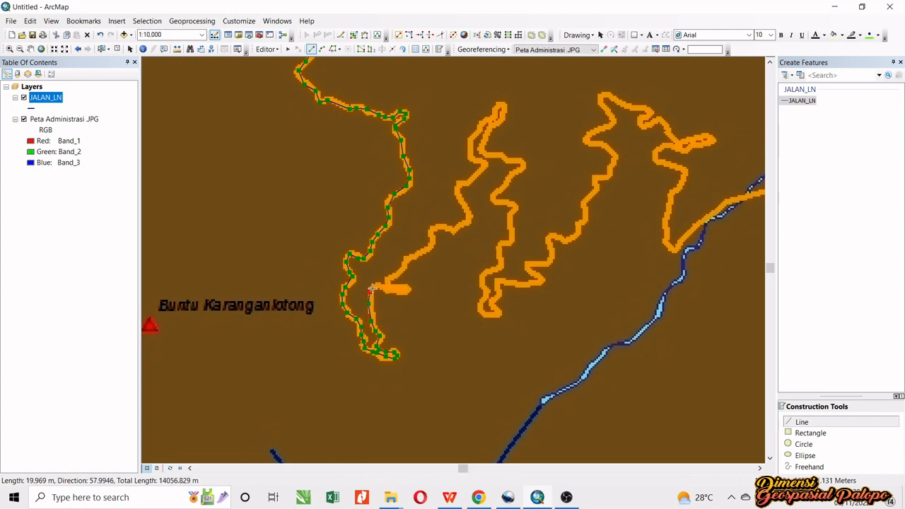
# Trace the collector road around the short spur and northeast to the base of the narrow northern loop
pyautogui.click(412, 255)
pyautogui.click(424, 246)
pyautogui.click(435, 230)
pyautogui.click(456, 225)
pyautogui.click(466, 210)
pyautogui.click(461, 186)
pyautogui.click(477, 166)
pyautogui.click(468, 147)
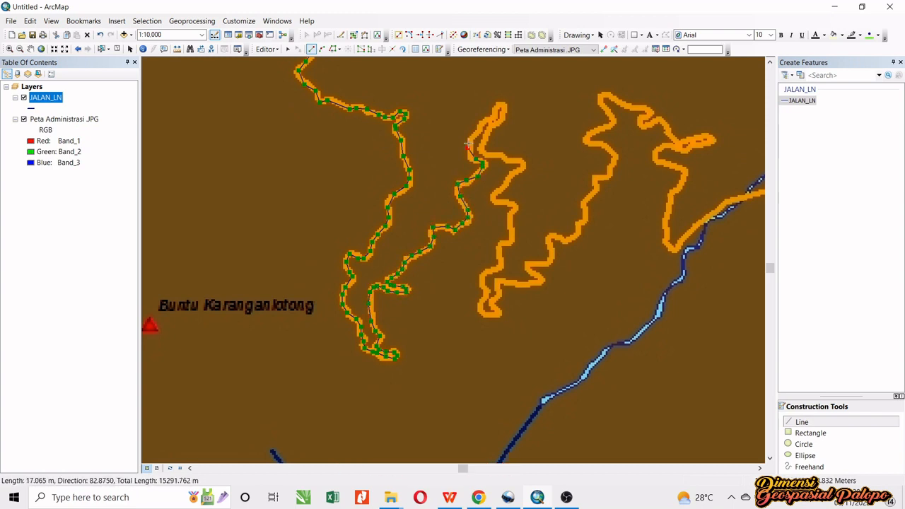
# Trace the collector road up and around the narrow northern loop and back down to its base
pyautogui.click(472, 133)
pyautogui.click(484, 119)
pyautogui.click(494, 106)
pyautogui.click(502, 110)
pyautogui.click(501, 121)
pyautogui.click(489, 133)
pyautogui.click(479, 149)
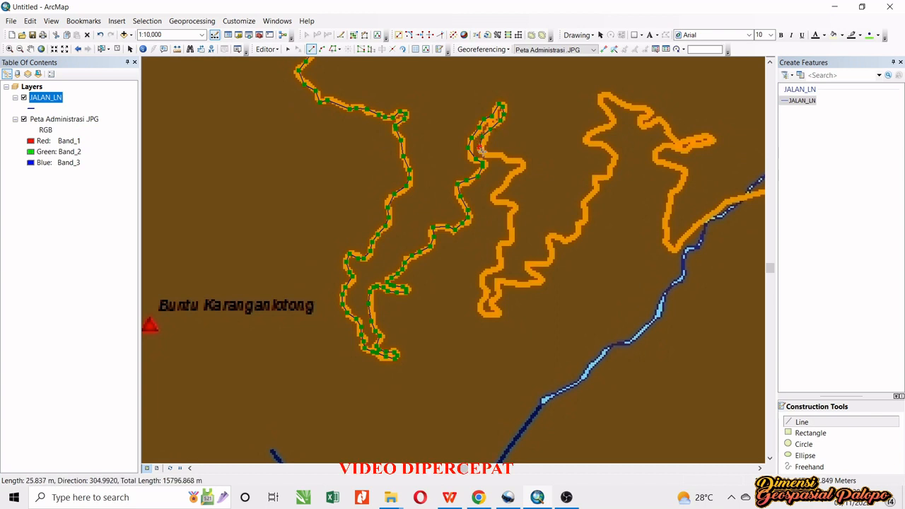
# Trace the collector road east of the narrow loop, around the sharp corner and south along the zigzag stretch
pyautogui.click(491, 157)
pyautogui.click(520, 164)
pyautogui.click(514, 177)
pyautogui.click(503, 188)
pyautogui.click(495, 198)
pyautogui.click(510, 210)
pyautogui.click(511, 222)
pyautogui.click(510, 234)
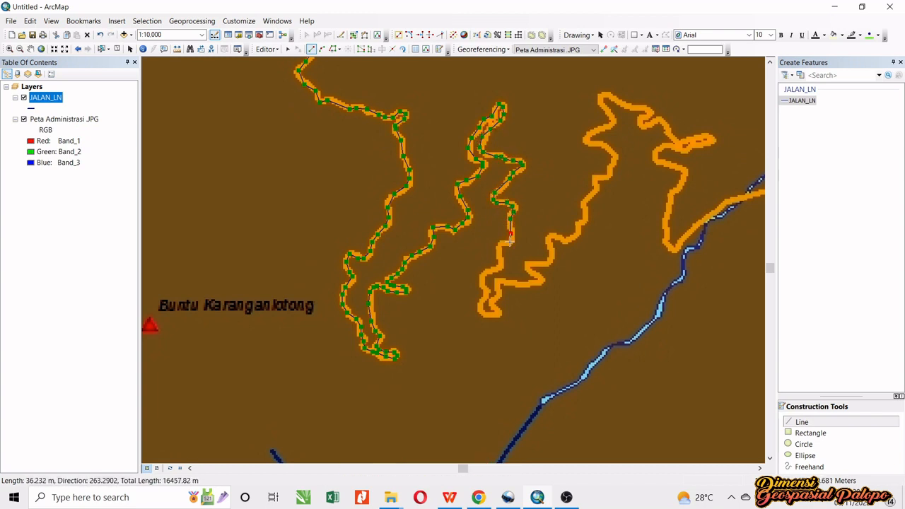
# Trace the collector road south around the U-shaped bend and east to the tip of the following turn
pyautogui.click(502, 253)
pyautogui.click(489, 276)
pyautogui.click(480, 295)
pyautogui.click(489, 314)
pyautogui.click(500, 304)
pyautogui.click(496, 284)
pyautogui.click(511, 282)
pyautogui.click(537, 279)
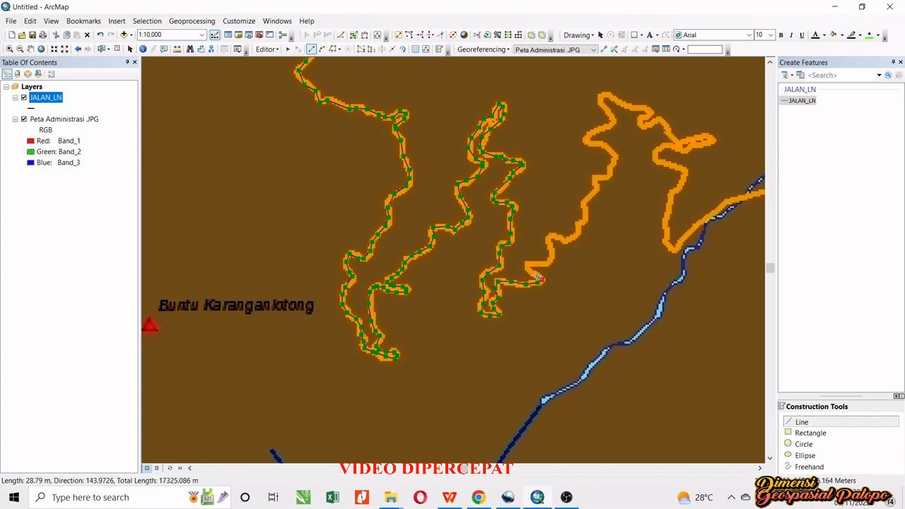
# Trace the collector road northeast from the turn east of the U-shaped bend onto the northbound stretch
pyautogui.click(528, 262)
pyautogui.click(550, 246)
pyautogui.click(558, 236)
pyautogui.moveTo(560, 238); pyautogui.dragTo(373, 290)
pyautogui.click(389, 284)
pyautogui.click(396, 274)
pyautogui.click(399, 261)
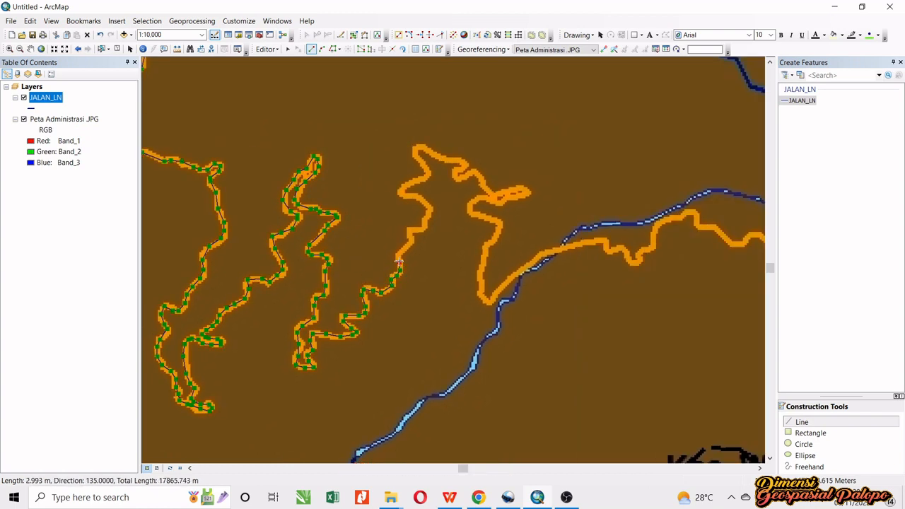
# Trace the collector road north through the double curve up to the northern peak
pyautogui.click(406, 244)
pyautogui.click(418, 228)
pyautogui.click(429, 212)
pyautogui.click(424, 199)
pyautogui.click(403, 193)
pyautogui.click(422, 178)
pyautogui.click(425, 164)
pyautogui.click(416, 151)
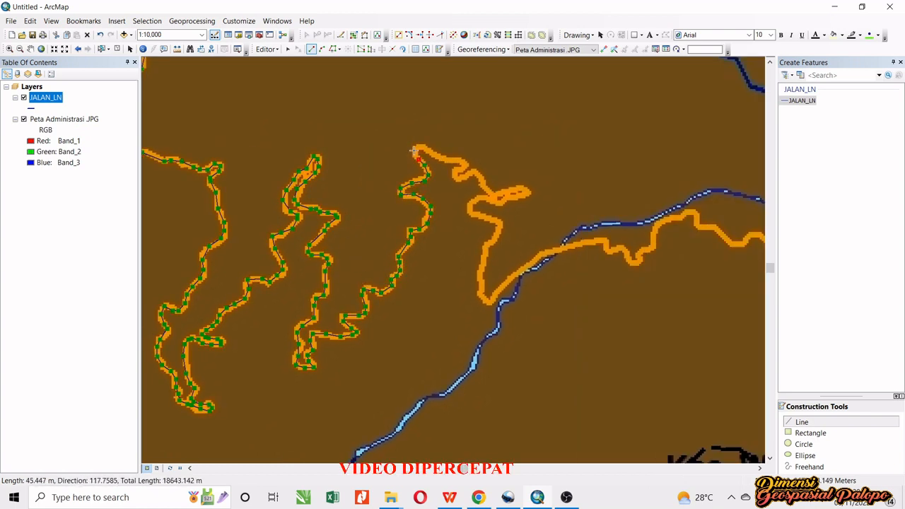
# Trace the collector road southeast from the northern peak, past the small kink to the tip of the eastern loop
pyautogui.click(428, 151)
pyautogui.click(445, 159)
pyautogui.click(459, 165)
pyautogui.click(468, 173)
pyautogui.click(480, 178)
pyautogui.click(489, 187)
pyautogui.click(508, 191)
pyautogui.click(526, 193)
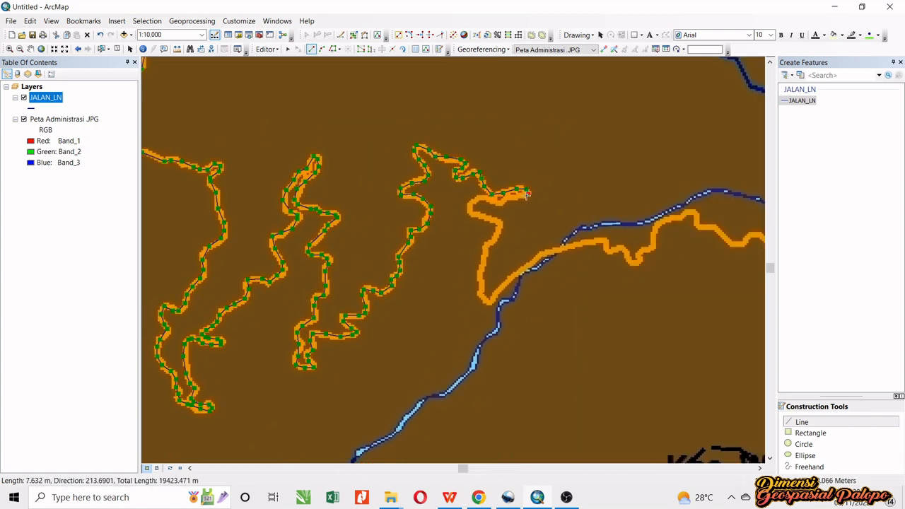
# Trace the collector road back west from the eastern loop, then south around the sharp corner beside the river
pyautogui.click(510, 195)
pyautogui.click(491, 200)
pyautogui.click(469, 209)
pyautogui.click(495, 219)
pyautogui.click(497, 235)
pyautogui.click(488, 261)
pyautogui.click(482, 282)
pyautogui.click(498, 293)
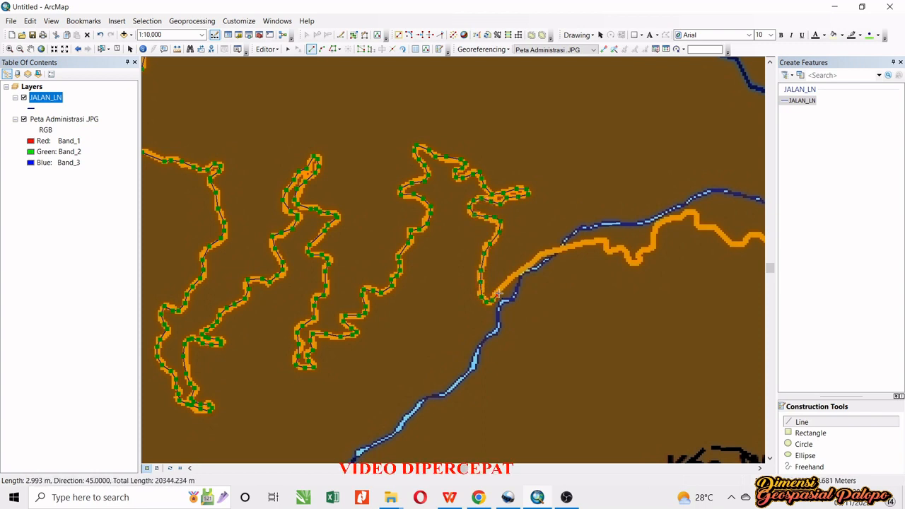
# Trace the collector road northeast across the river and east to the bottom of the small dip
pyautogui.click(513, 282)
pyautogui.click(534, 267)
pyautogui.click(558, 251)
pyautogui.click(579, 245)
pyautogui.click(601, 243)
pyautogui.click(616, 248)
pyautogui.click(625, 255)
pyautogui.click(632, 263)
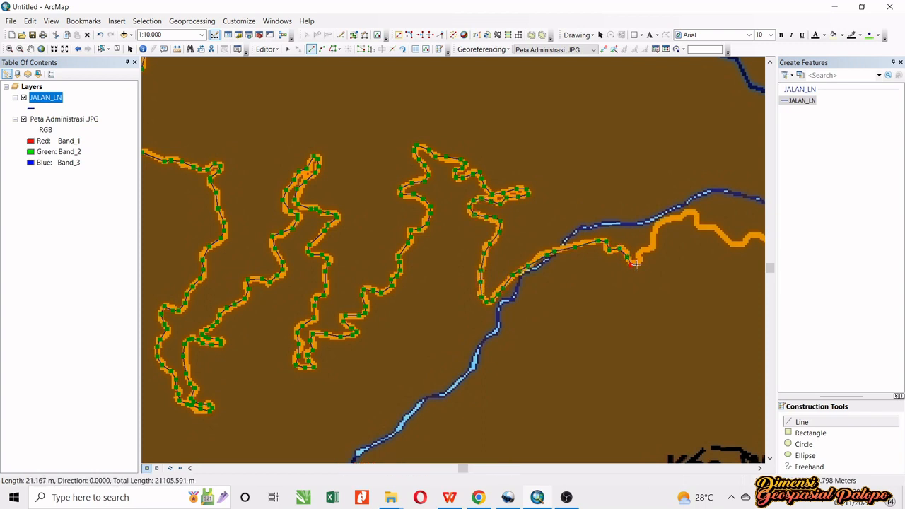
# Trace the collector road out of the small dip and over the hump just south of the river
pyautogui.click(639, 251)
pyautogui.click(650, 237)
pyautogui.click(672, 216)
pyautogui.click(696, 210)
pyautogui.click(703, 221)
pyautogui.moveTo(703, 220); pyautogui.dragTo(403, 253)
pyautogui.click(417, 265)
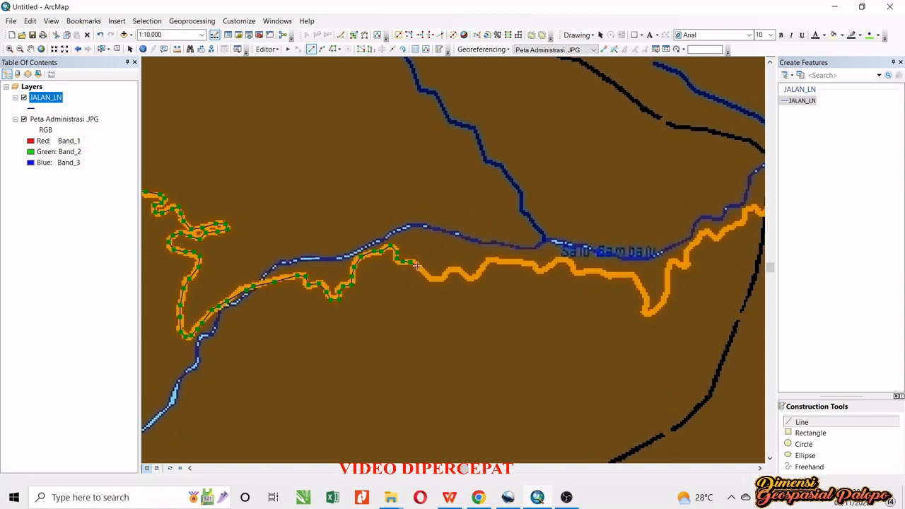
# Trace the wavy collector road stretch east, parallel to the river, up to just west of the Salu Bambalu label
pyautogui.click(432, 277)
pyautogui.click(456, 273)
pyautogui.click(475, 276)
pyautogui.click(495, 261)
pyautogui.click(510, 263)
pyautogui.click(526, 263)
pyautogui.click(538, 271)
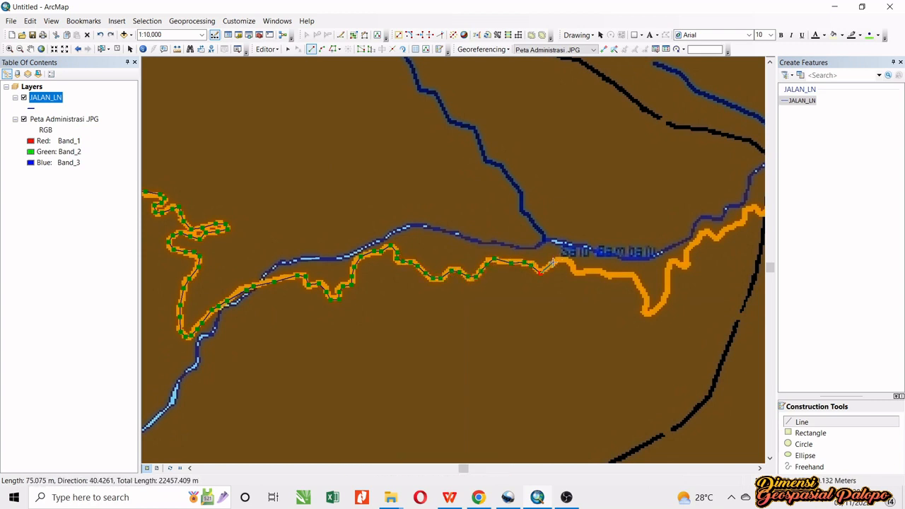
# Trace the collector road beneath the Salu Bambalu label and around the bottom of the deep V-shaped bend
pyautogui.click(555, 263)
pyautogui.click(571, 262)
pyautogui.click(588, 272)
pyautogui.click(605, 273)
pyautogui.click(622, 275)
pyautogui.click(636, 282)
pyautogui.click(644, 293)
pyautogui.click(647, 311)
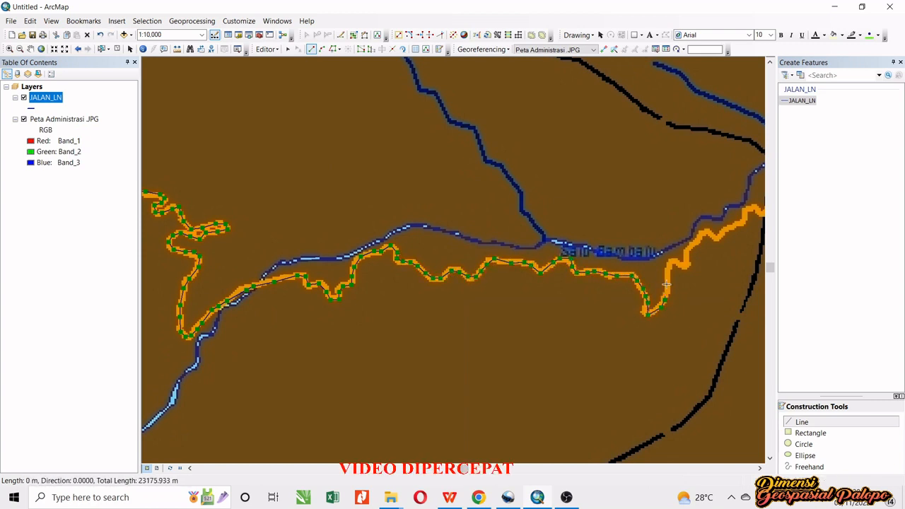
# Trace the collector road northeast from the deep V-shaped bend to the dashed black boundary line
pyautogui.click(669, 263)
pyautogui.click(688, 258)
pyautogui.click(701, 237)
pyautogui.click(718, 231)
pyautogui.moveTo(728, 219); pyautogui.dragTo(473, 325)
pyautogui.click(477, 327)
pyautogui.click(494, 316)
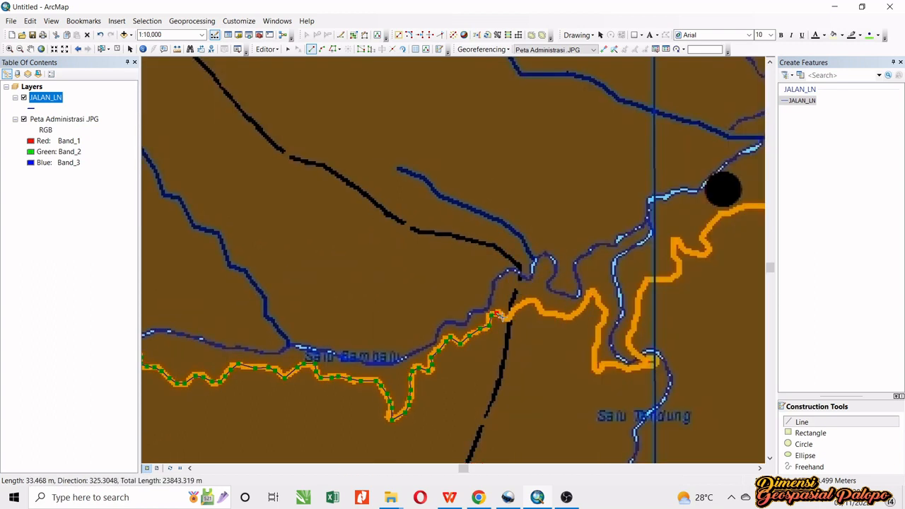
# Trace the collector road east across the dashed boundary line and south to the corner above the Salu Tandung label
pyautogui.click(510, 311)
pyautogui.click(528, 304)
pyautogui.click(555, 314)
pyautogui.click(583, 302)
pyautogui.click(593, 292)
pyautogui.click(605, 315)
pyautogui.click(599, 343)
pyautogui.click(594, 369)
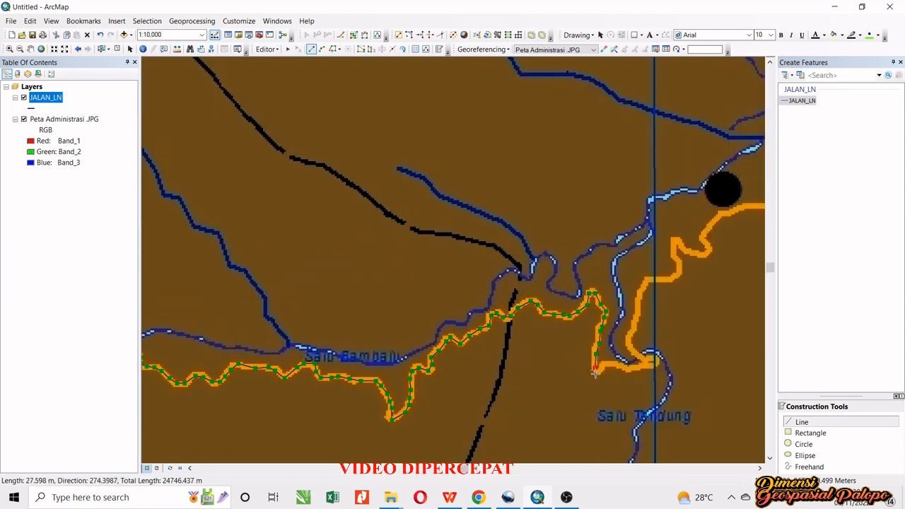
# Trace the collector road around the bend across the vertical grid line above Salu Tandung and back north
pyautogui.click(612, 369)
pyautogui.click(633, 366)
pyautogui.click(657, 362)
pyautogui.click(640, 357)
pyautogui.click(632, 339)
pyautogui.click(634, 318)
pyautogui.click(640, 293)
pyautogui.click(666, 277)
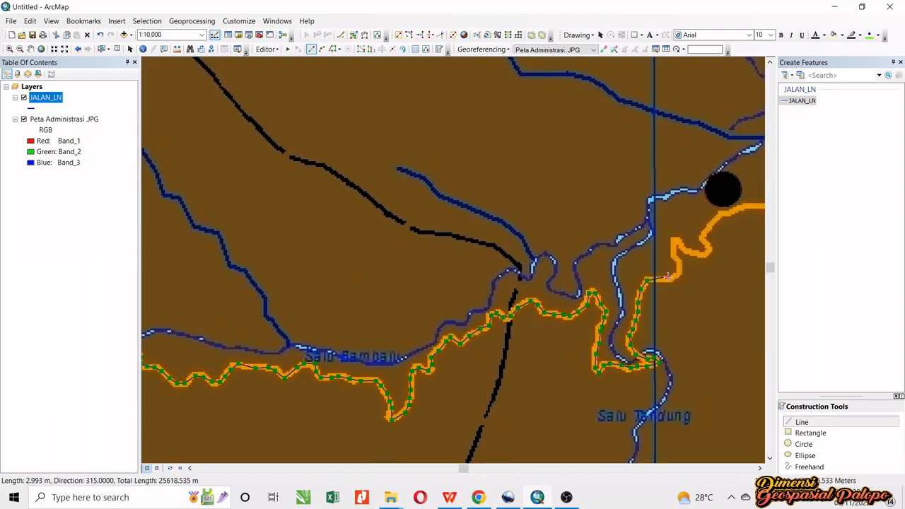
# Trace the collector road northeast through the small notch to just below the black settlement dot
pyautogui.click(677, 258)
pyautogui.click(699, 251)
pyautogui.click(707, 236)
pyautogui.moveTo(696, 232); pyautogui.dragTo(295, 338)
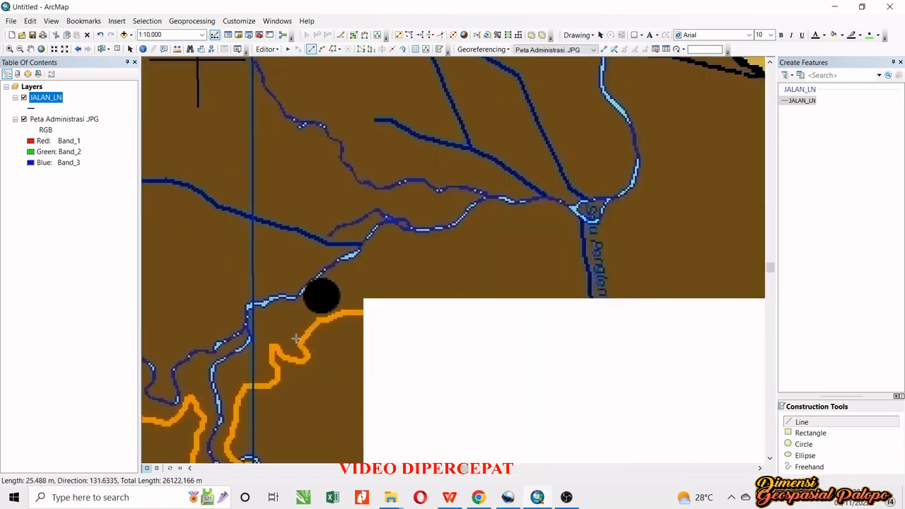
pyautogui.click(304, 336)
pyautogui.click(311, 329)
pyautogui.click(322, 321)
# Trace the collector road east past the black settlement dot, through the small dip and over the next hump
pyautogui.click(338, 315)
pyautogui.click(356, 313)
pyautogui.click(373, 316)
pyautogui.click(389, 325)
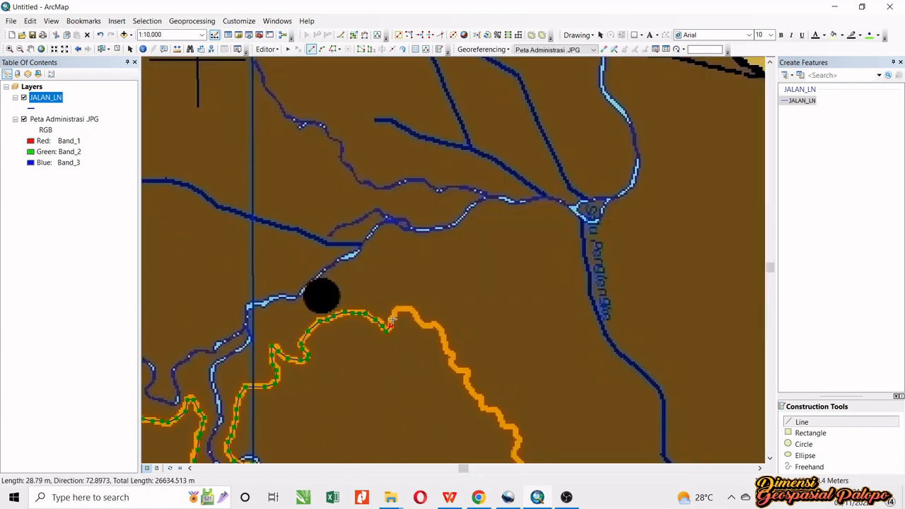
pyautogui.click(409, 311)
pyautogui.click(425, 325)
pyautogui.click(438, 330)
# Trace the winding collector road southeast from the hump, west of the dark blue river
pyautogui.moveTo(439, 329); pyautogui.dragTo(385, 219)
pyautogui.click(395, 240)
pyautogui.click(405, 258)
pyautogui.click(414, 267)
pyautogui.click(419, 282)
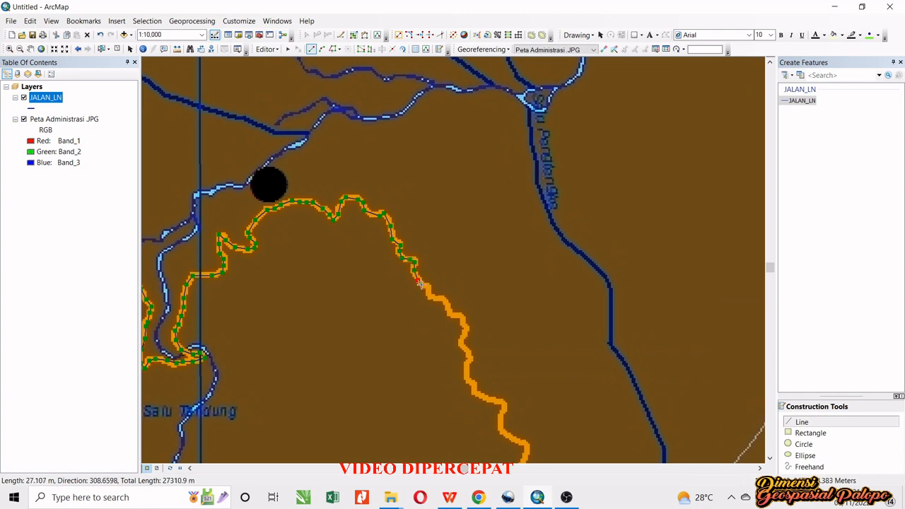
pyautogui.click(431, 296)
pyautogui.click(444, 306)
pyautogui.click(459, 322)
pyautogui.click(464, 334)
# Trace the collector road south and then southeast around the stepped corner northwest of the thin gray road
pyautogui.moveTo(464, 334); pyautogui.dragTo(440, 221)
pyautogui.click(444, 244)
pyautogui.click(445, 267)
pyautogui.click(456, 283)
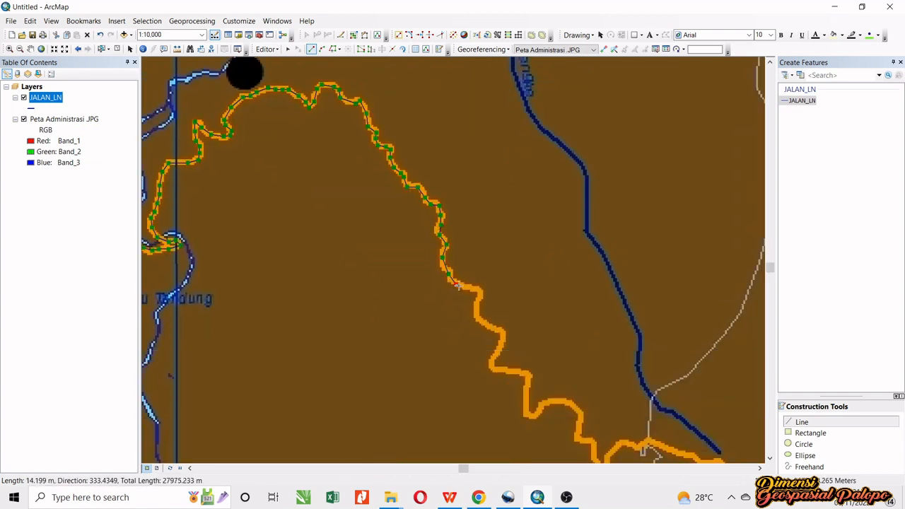
pyautogui.click(468, 287)
pyautogui.click(478, 289)
pyautogui.click(478, 304)
# Trace the collector road southeast through the stepped bends down to the inward corner west of the dark blue river
pyautogui.moveTo(477, 316); pyautogui.dragTo(398, 177)
pyautogui.click(409, 188)
pyautogui.click(425, 195)
pyautogui.click(415, 217)
pyautogui.click(416, 231)
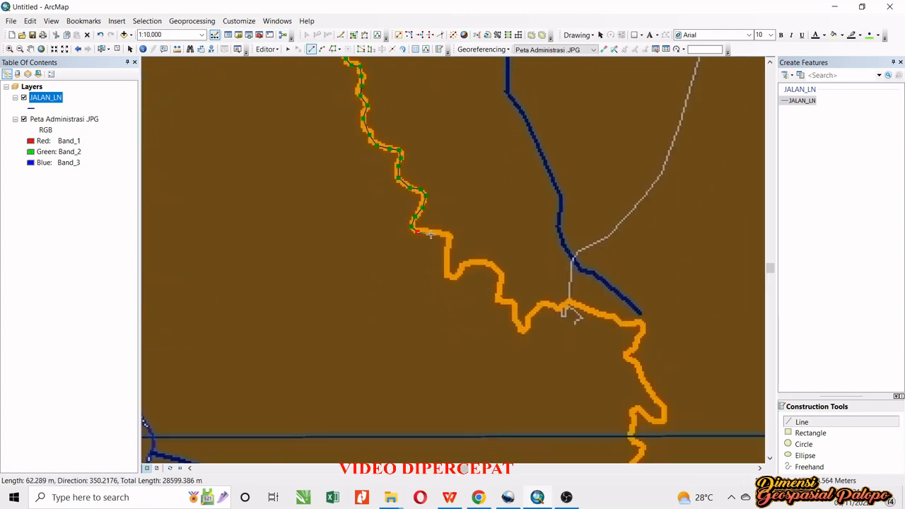
# Trace the collector road east around the U-shaped dip and over the rounded hump
pyautogui.click(451, 236)
pyautogui.click(447, 266)
pyautogui.click(452, 277)
pyautogui.click(464, 270)
pyautogui.click(500, 270)
# Trace the collector road down from the hump and through the V-shaped dip to the thin gray road junction near the river
pyautogui.moveTo(500, 279); pyautogui.dragTo(409, 212)
pyautogui.click(412, 207)
pyautogui.click(410, 225)
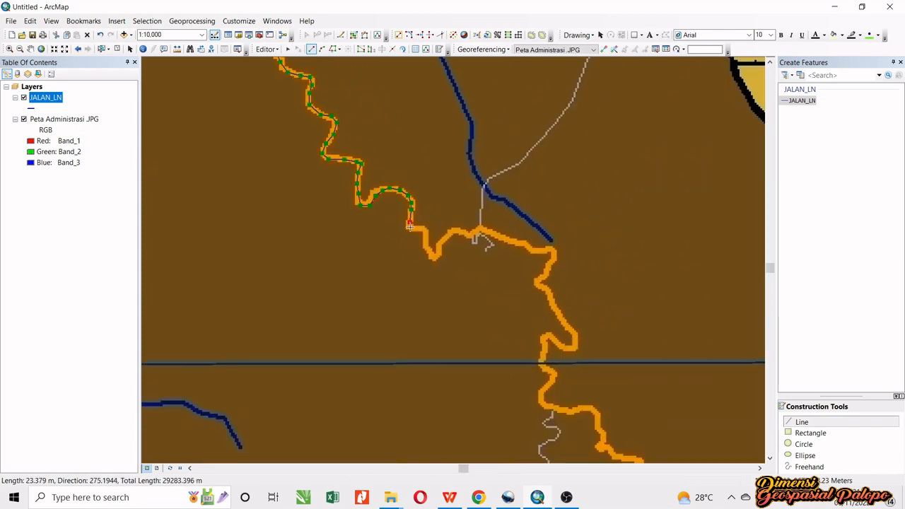
pyautogui.click(424, 232)
pyautogui.click(433, 255)
pyautogui.click(447, 238)
pyautogui.click(463, 231)
pyautogui.click(480, 234)
# Trace the collector road southeast past the end of the dark blue river and down to the hook above the horizontal grid line
pyautogui.moveTo(480, 240); pyautogui.dragTo(374, 177)
pyautogui.click(391, 172)
pyautogui.click(414, 179)
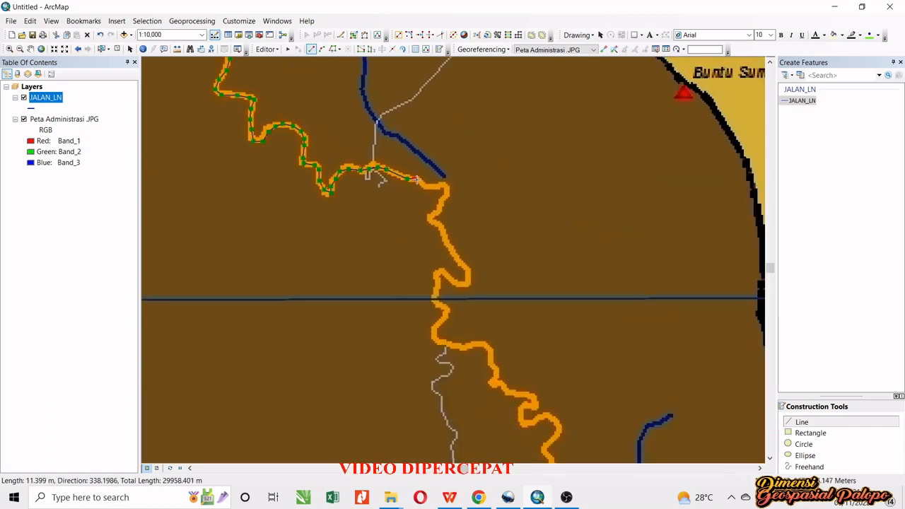
pyautogui.click(441, 201)
pyautogui.click(429, 220)
pyautogui.click(442, 237)
pyautogui.click(456, 258)
pyautogui.click(468, 270)
pyautogui.click(460, 284)
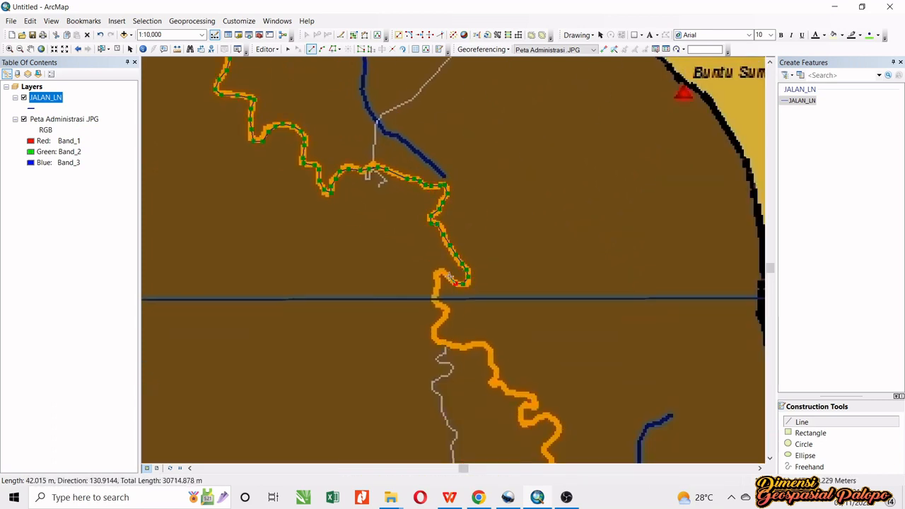
# Trace the collector road around the hook and south across the horizontal grid line to just before the next thin gray road branch
pyautogui.click(439, 273)
pyautogui.click(435, 296)
pyautogui.click(435, 298)
pyautogui.click(446, 309)
pyautogui.click(435, 330)
pyautogui.moveTo(392, 258); pyautogui.dragTo(343, 131)
pyautogui.click(387, 212)
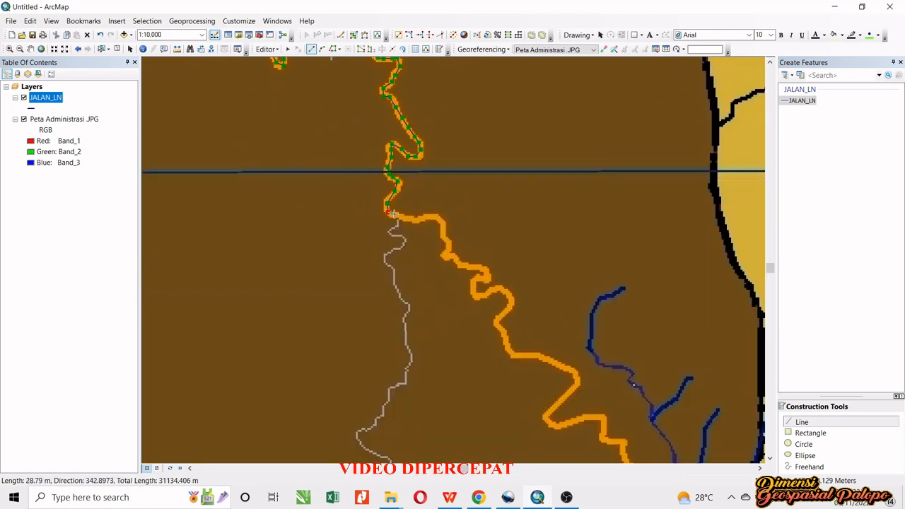
# Trace the collector road past the thin gray road branch and southeast into the tight S-bend
pyautogui.click(401, 218)
pyautogui.click(409, 222)
pyautogui.click(428, 217)
pyautogui.click(442, 234)
pyautogui.click(446, 251)
pyautogui.click(458, 263)
pyautogui.click(476, 266)
pyautogui.click(487, 277)
pyautogui.click(476, 292)
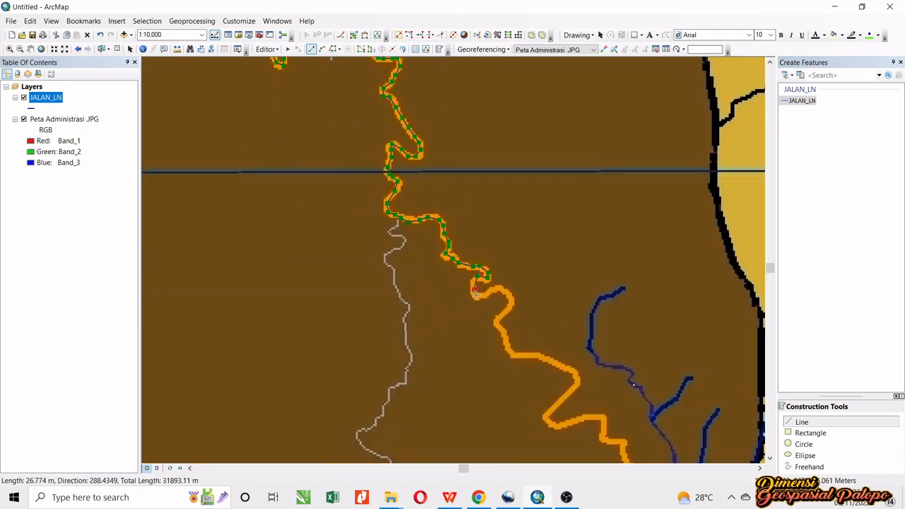
# Trace the collector road out of the S-bend, around the rounded loop and southeast toward the wide zigzag
pyautogui.click(496, 290)
pyautogui.click(509, 298)
pyautogui.moveTo(509, 297); pyautogui.dragTo(428, 149)
pyautogui.click(419, 169)
pyautogui.click(424, 185)
pyautogui.click(432, 205)
pyautogui.click(458, 207)
pyautogui.click(475, 213)
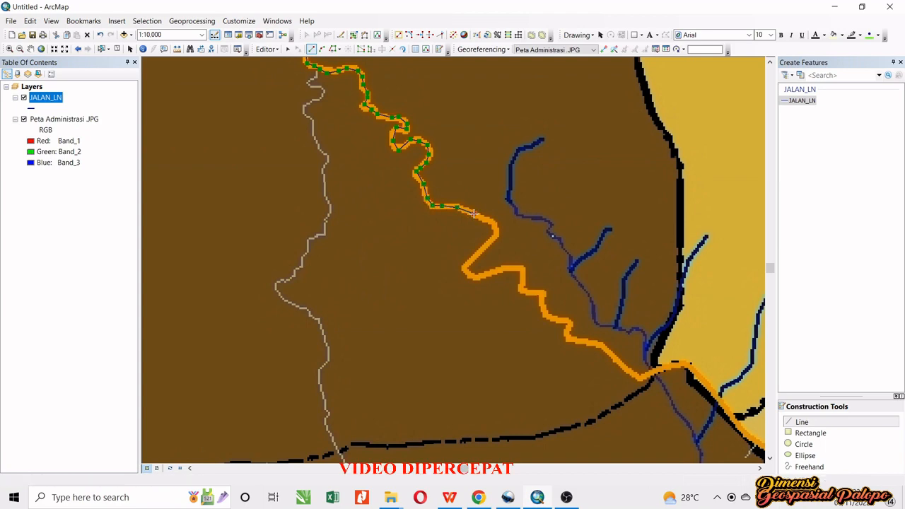
# Trace the collector road around the wide zigzag and onto the stepped stretch west of the branching blue streams
pyautogui.click(496, 228)
pyautogui.click(490, 241)
pyautogui.click(474, 259)
pyautogui.click(466, 269)
pyautogui.click(489, 272)
pyautogui.click(512, 269)
pyautogui.click(526, 288)
pyautogui.click(542, 293)
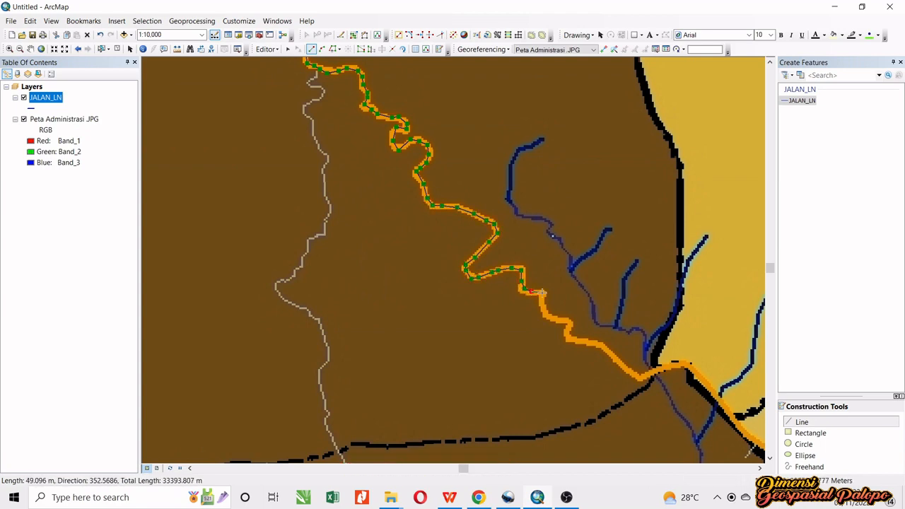
# Trace the collector road southeast down the stepped stretch and over the river to the edge of the yellow district
pyautogui.click(545, 308)
pyautogui.click(566, 321)
pyautogui.moveTo(570, 325)
pyautogui.mouseDown()
pyautogui.moveTo(445, 306)
pyautogui.moveTo(264, 234)
pyautogui.mouseUp()
pyautogui.click(296, 253)
pyautogui.click(336, 288)
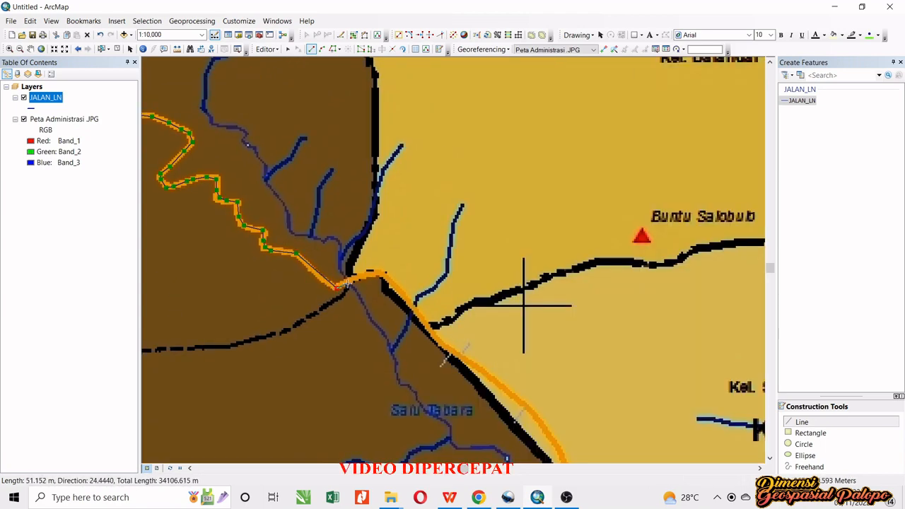
pyautogui.click(357, 279)
pyautogui.click(379, 274)
# Trace the collector road southeast alongside the thick black boundary, northeast of the Salu Tabara label
pyautogui.moveTo(409, 299); pyautogui.dragTo(289, 105)
pyautogui.click(333, 178)
pyautogui.click(369, 202)
pyautogui.click(420, 244)
pyautogui.click(446, 281)
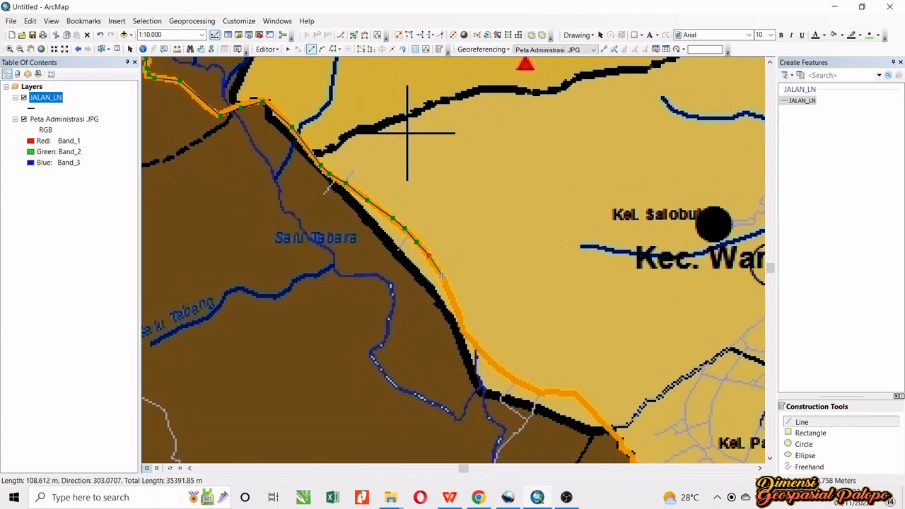
# Trace the collector road's curve southeast and east, away from the thick black boundary, to the start of the flat stretch
pyautogui.moveTo(448, 284); pyautogui.dragTo(348, 161)
pyautogui.click(365, 213)
pyautogui.click(380, 230)
pyautogui.click(406, 255)
pyautogui.click(430, 269)
# Trace the collector road southeast past the end of the thick black boundary to the bend above the settlement dot southwest of Kel. Pattene
pyautogui.moveTo(448, 273); pyautogui.dragTo(324, 214)
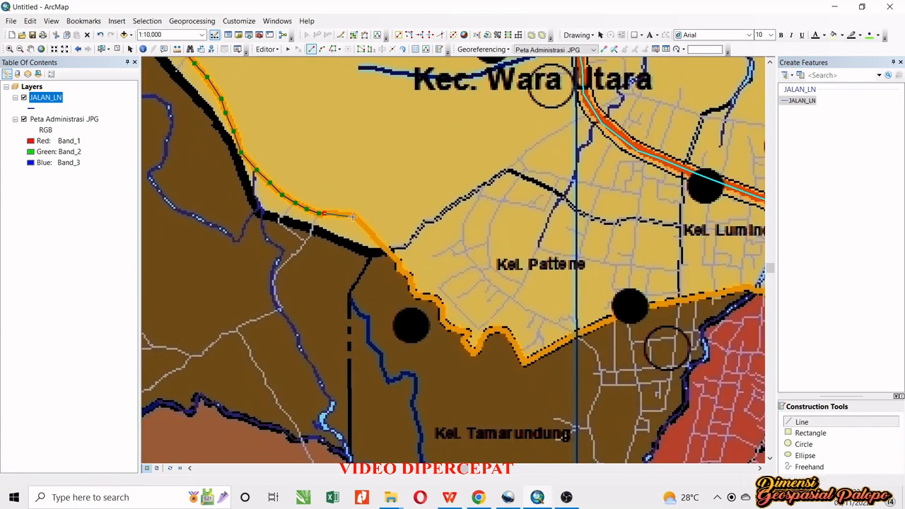
pyautogui.click(353, 215)
pyautogui.click(386, 249)
pyautogui.click(395, 259)
pyautogui.click(401, 267)
pyautogui.click(407, 274)
pyautogui.click(411, 283)
pyautogui.click(414, 294)
pyautogui.moveTo(421, 271); pyautogui.dragTo(333, 191)
pyautogui.click(338, 214)
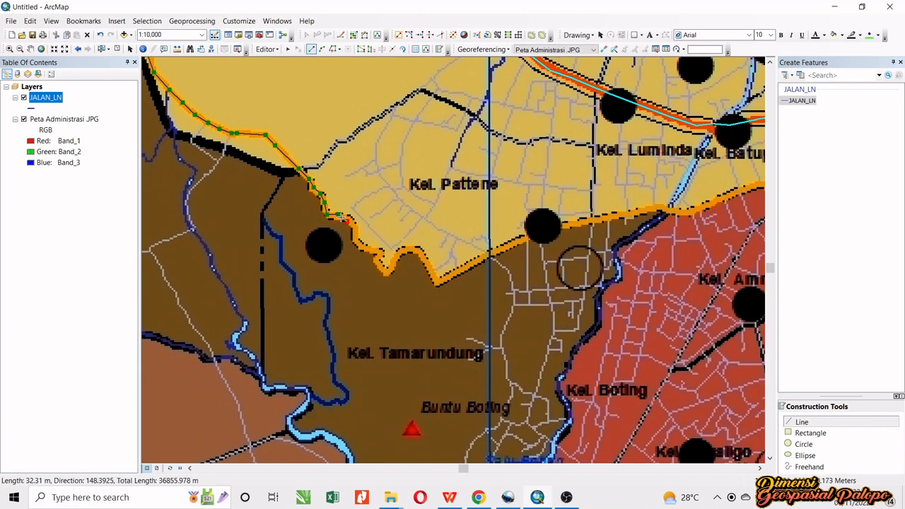
# Trace the collector road through the pointed notch and over the hump to the sharp corner south of Kel. Pattene
pyautogui.click(349, 221)
pyautogui.click(355, 232)
pyautogui.click(368, 244)
pyautogui.click(382, 267)
pyautogui.click(394, 259)
pyautogui.click(413, 253)
pyautogui.click(438, 283)
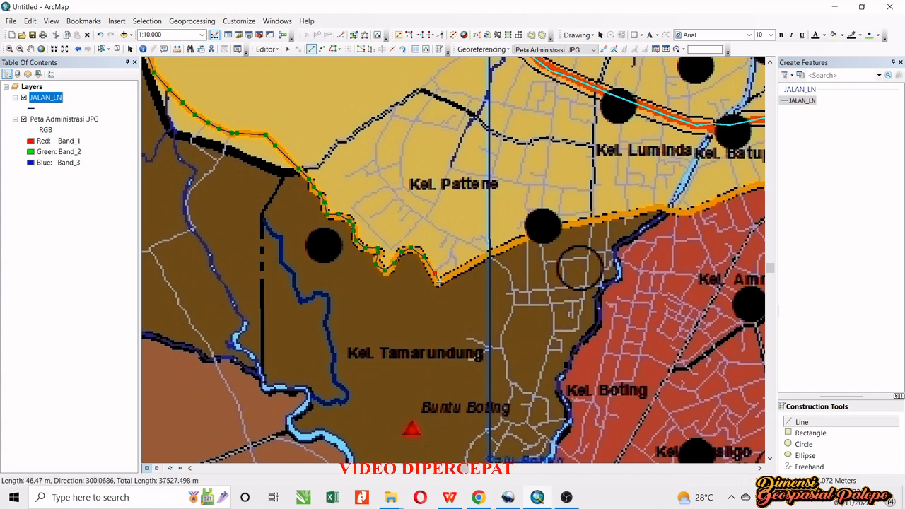
# Trace the collector road northeast from the sharp corner, past the black settlement dot, to the river crossing south of Kel. Luminda
pyautogui.moveTo(538, 234); pyautogui.dragTo(410, 253)
pyautogui.click(410, 253)
pyautogui.click(471, 241)
pyautogui.click(530, 227)
pyautogui.click(546, 234)
pyautogui.click(561, 234)
# Trace the last collector road stretch between Kel. Batupasi and Kel. Ammasangeng and finish the line on the arterial road's edge
pyautogui.moveTo(566, 233); pyautogui.dragTo(442, 266)
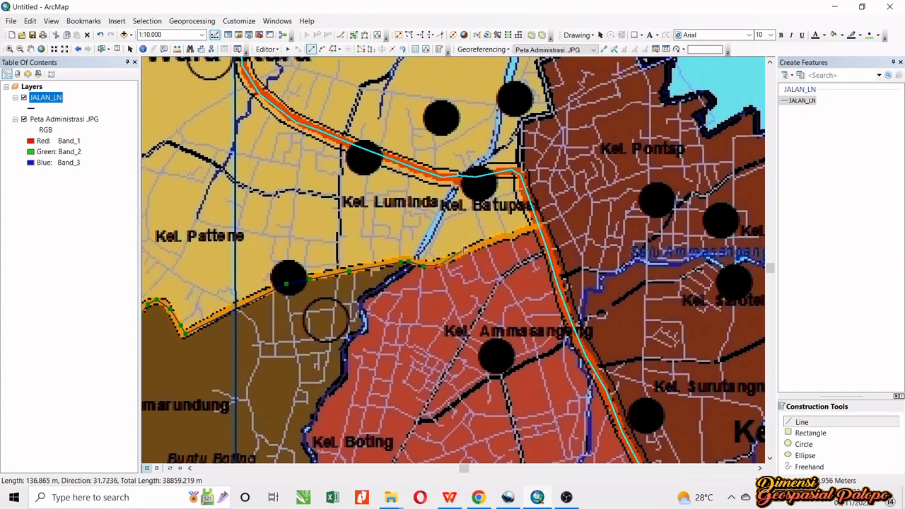
pyautogui.click(465, 249)
pyautogui.click(510, 237)
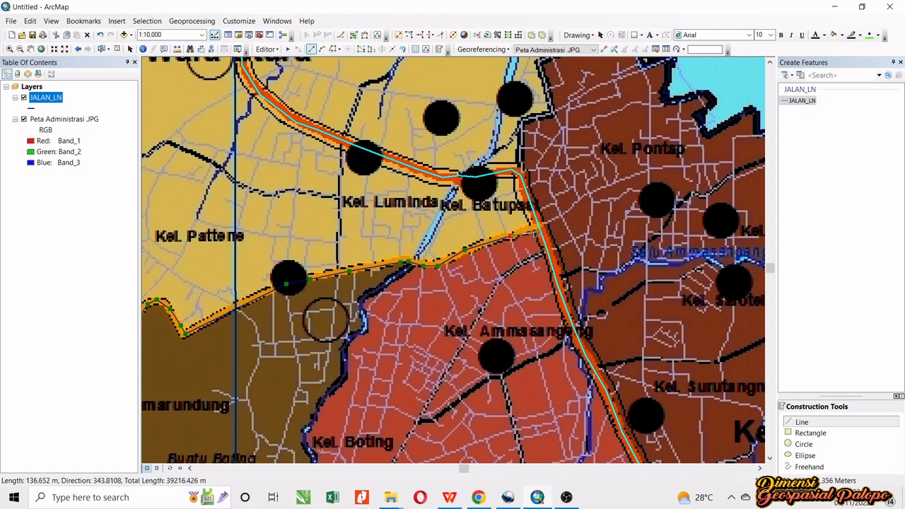
pyautogui.doubleClick(540, 227)
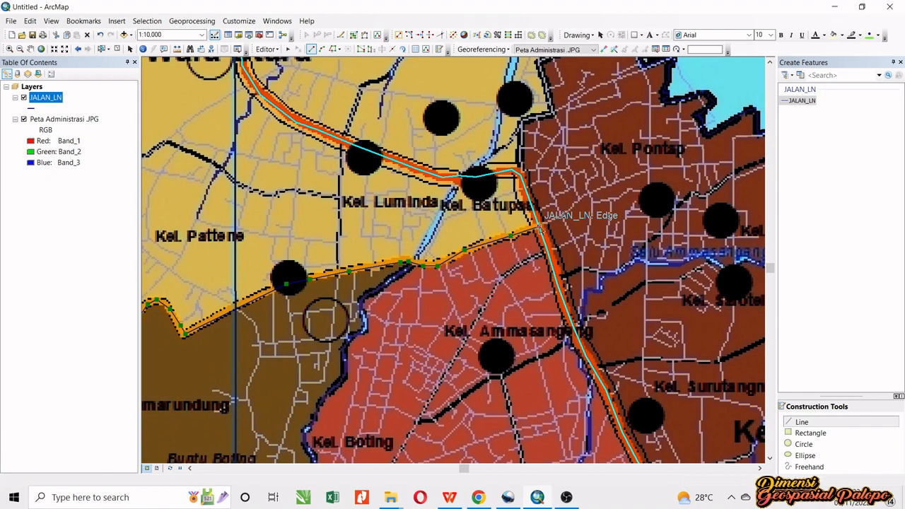
# Set the JENIS_JL attribute of the newly traced road to JALAN KOLEKTOR in the JALAN_LN attribute table
pyautogui.scroll(3, 466, 256)
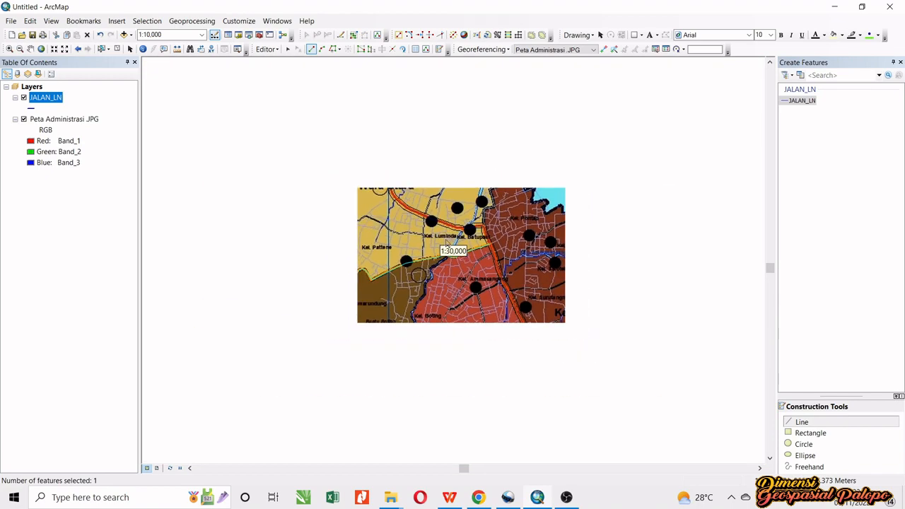
pyautogui.scroll(2, 447, 243)
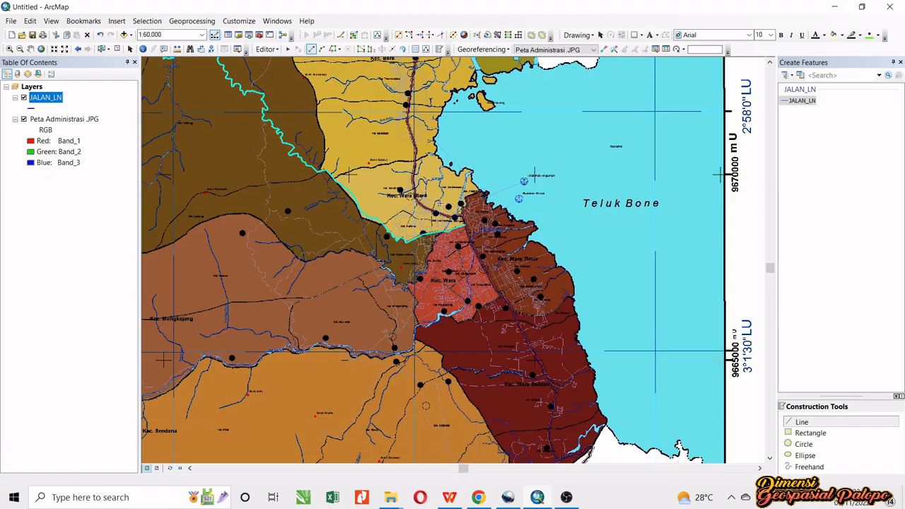
pyautogui.scroll(3, 440, 202)
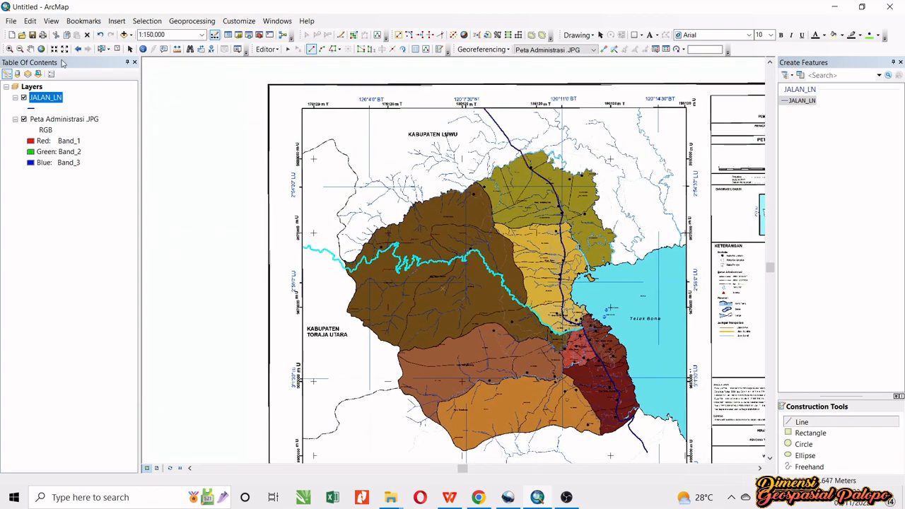
pyautogui.rightClick(44, 98)
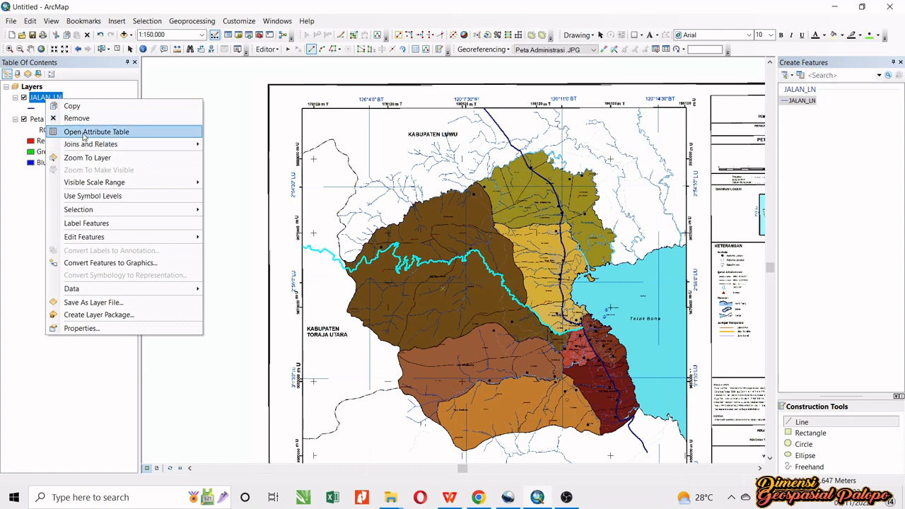
pyautogui.click(84, 132)
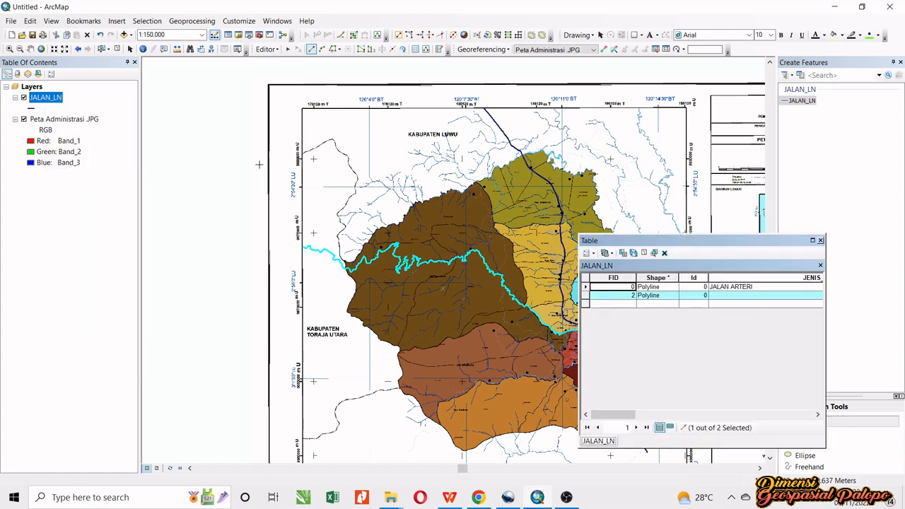
pyautogui.click(751, 296)
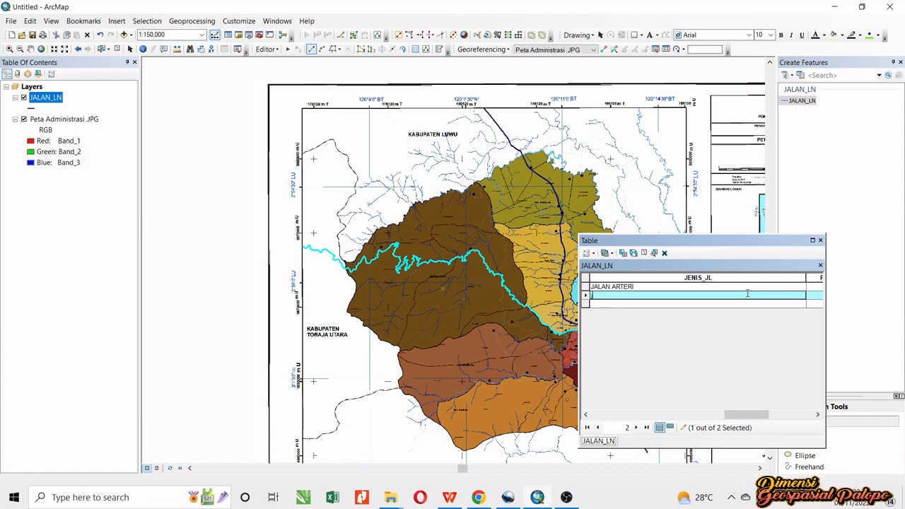
pyautogui.write('JALAN KOLEKTOR')
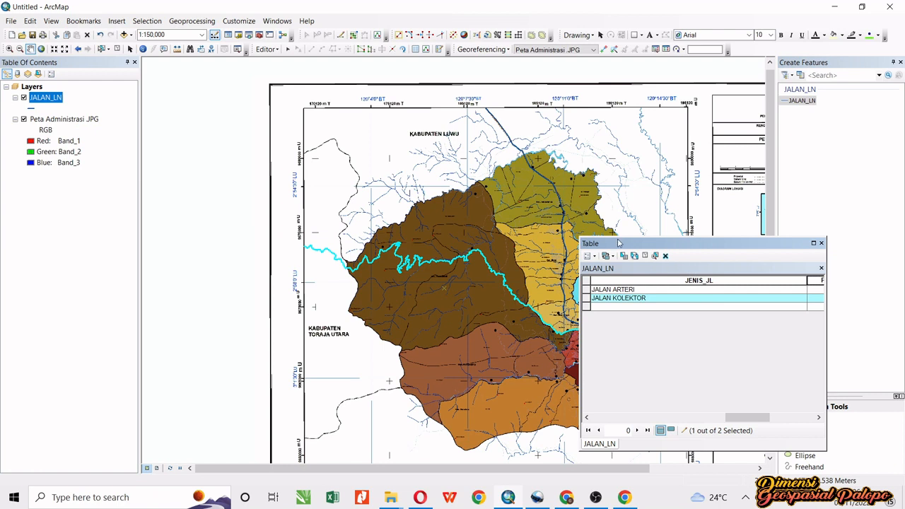
# Save the layer edits and clear the collector road selection
pyautogui.click(275, 50)
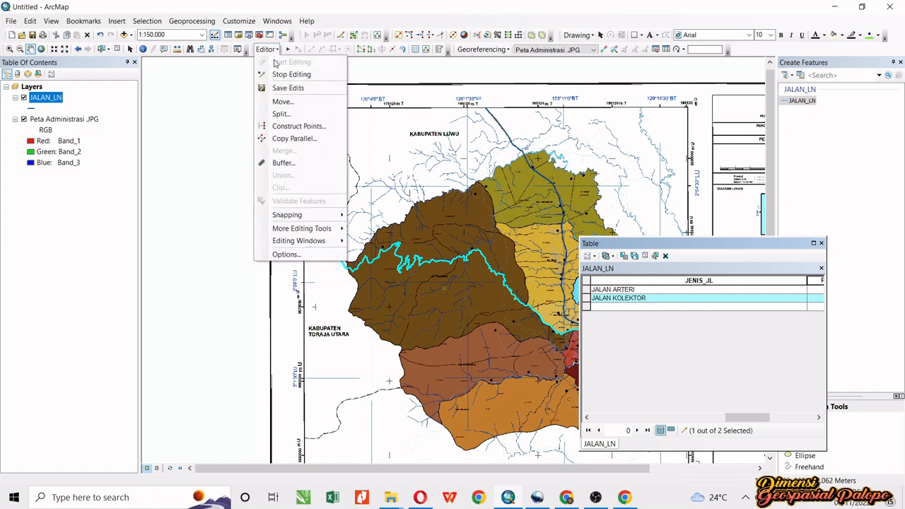
pyautogui.click(278, 87)
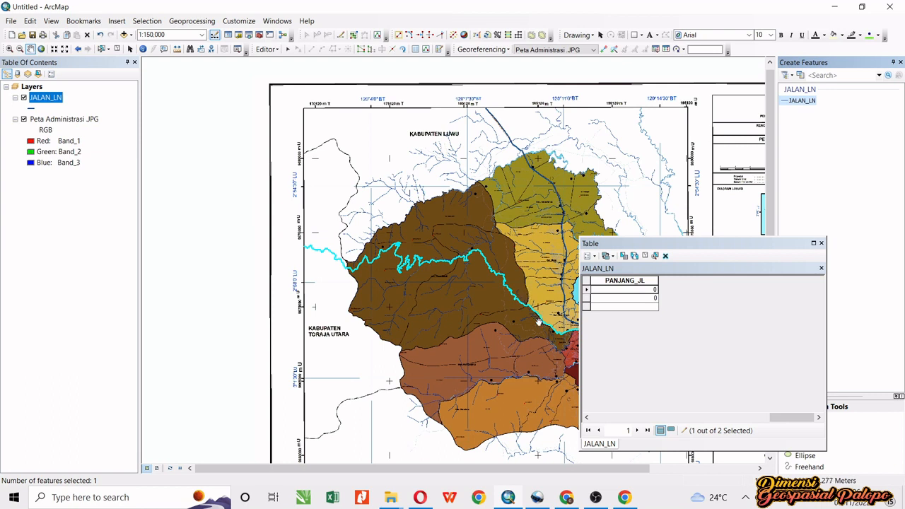
pyautogui.click(118, 50)
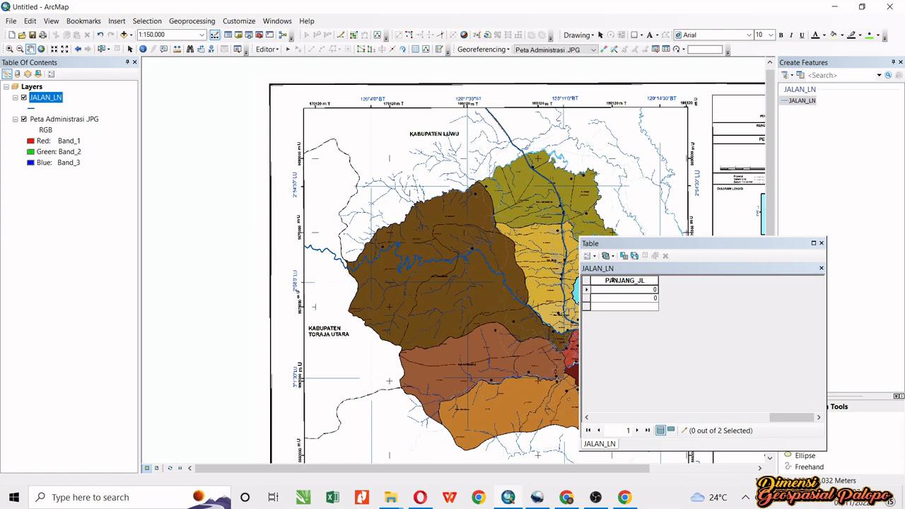
# Calculate the PANJANG_JL field as length in kilometers, using the data source's WGS 1984 UTM Zone 51S coordinate system
pyautogui.rightClick(615, 281)
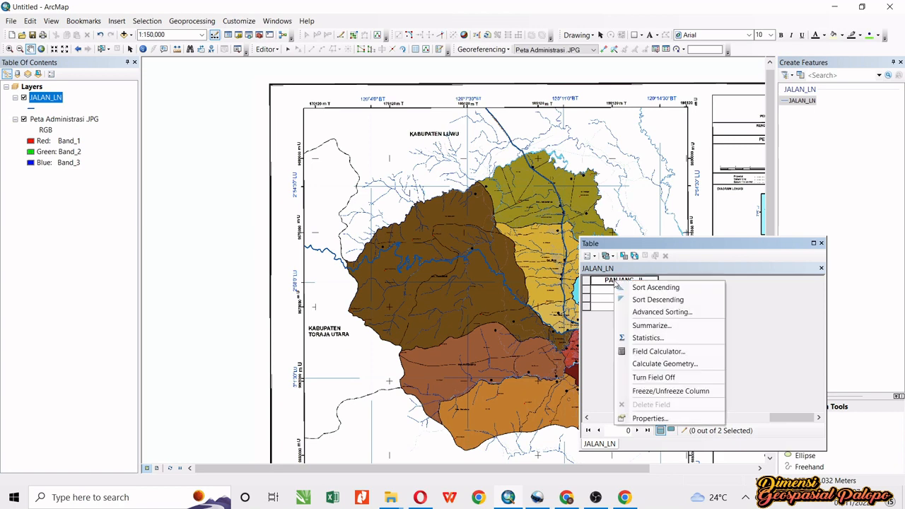
pyautogui.click(661, 364)
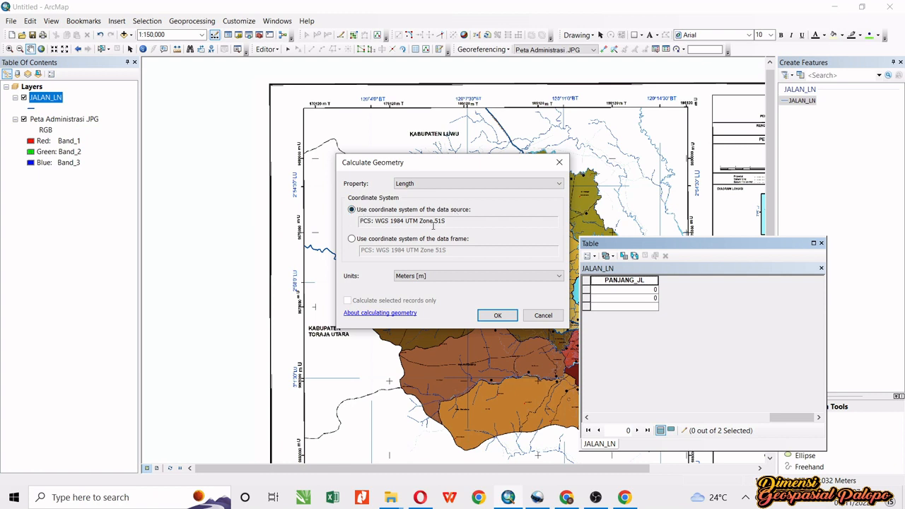
pyautogui.moveTo(446, 220); pyautogui.dragTo(375, 221)
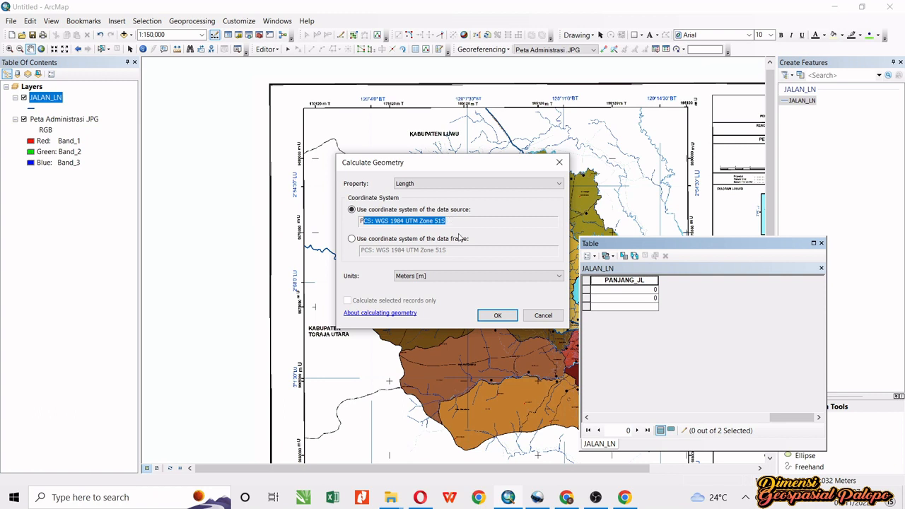
pyautogui.click(451, 276)
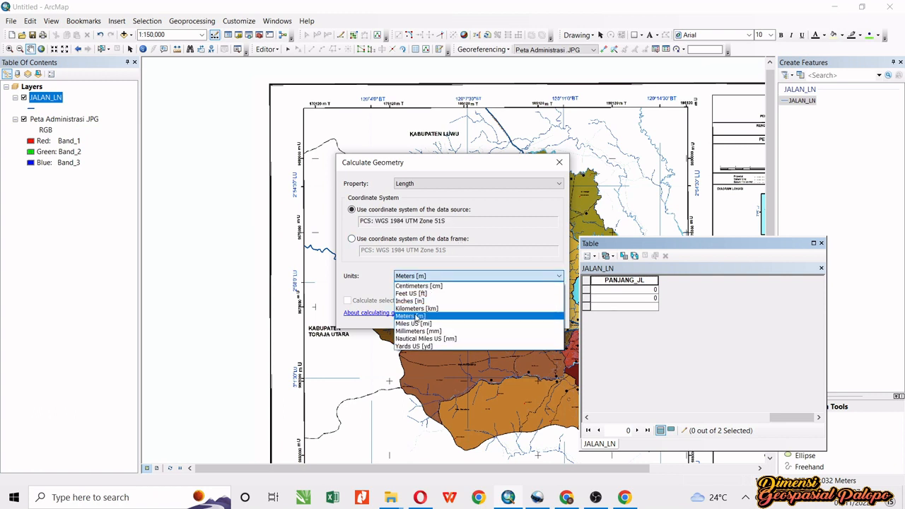
pyautogui.click(418, 309)
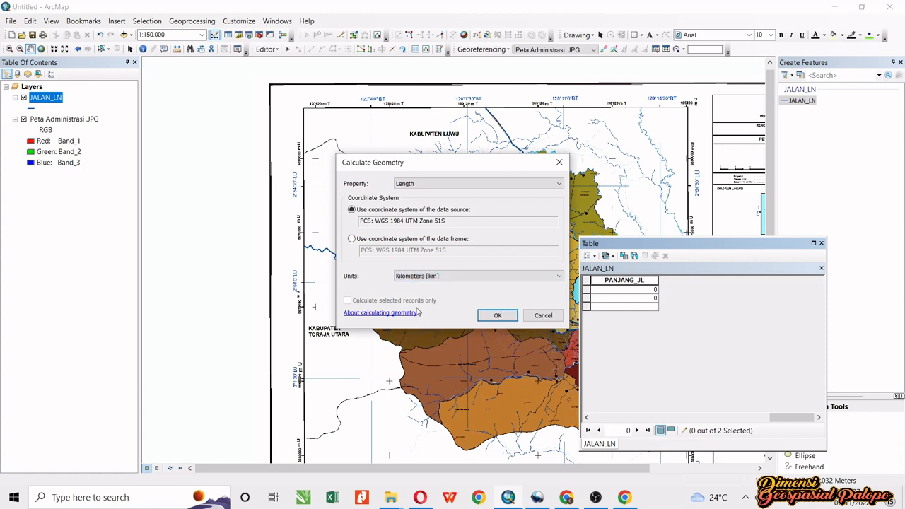
pyautogui.click(497, 315)
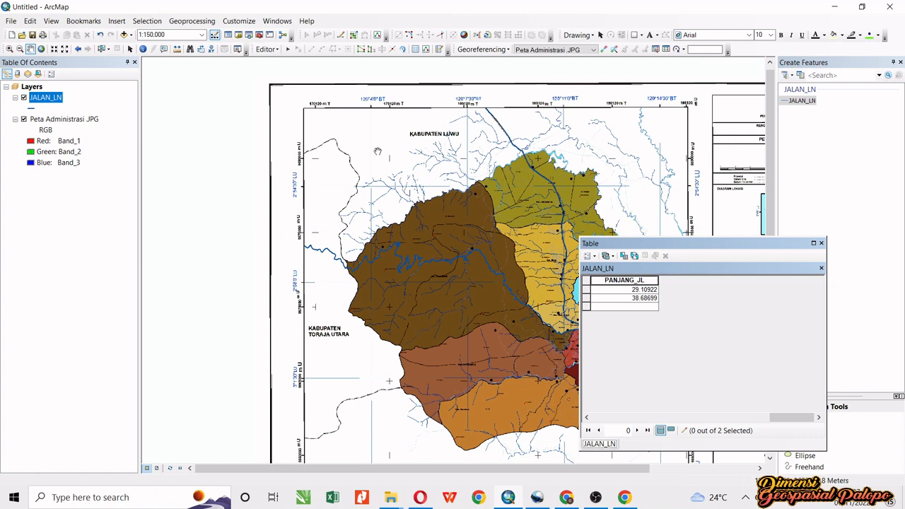
# Stop the JALAN_LN editing session and save the edits
pyautogui.click(267, 50)
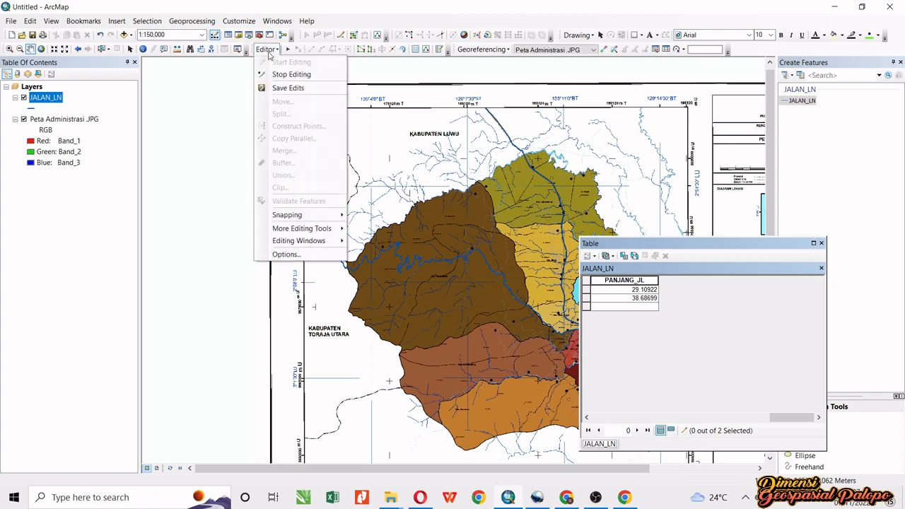
pyautogui.click(301, 75)
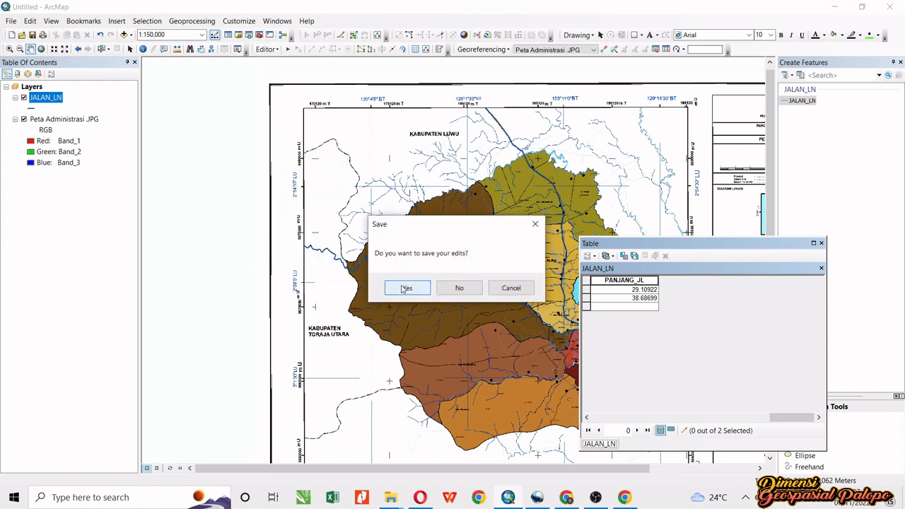
pyautogui.click(405, 289)
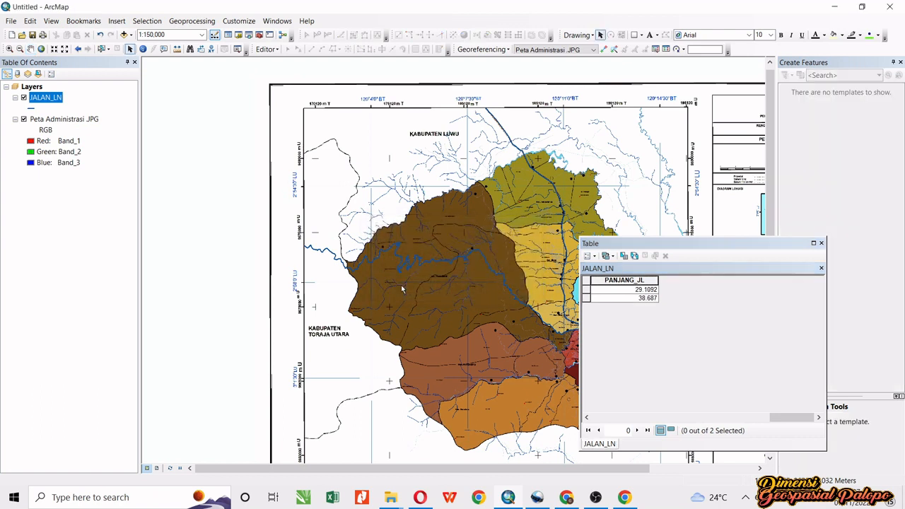
# Close the attribute table, check the traced roads with the Peta Administrasi image hidden and shown, and examine the map's KETERANGAN legend
pyautogui.click(820, 243)
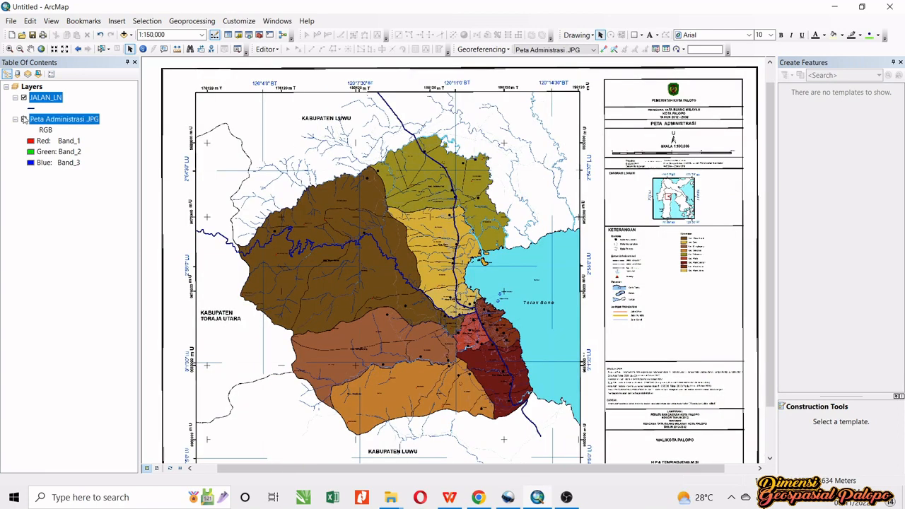
pyautogui.click(24, 119)
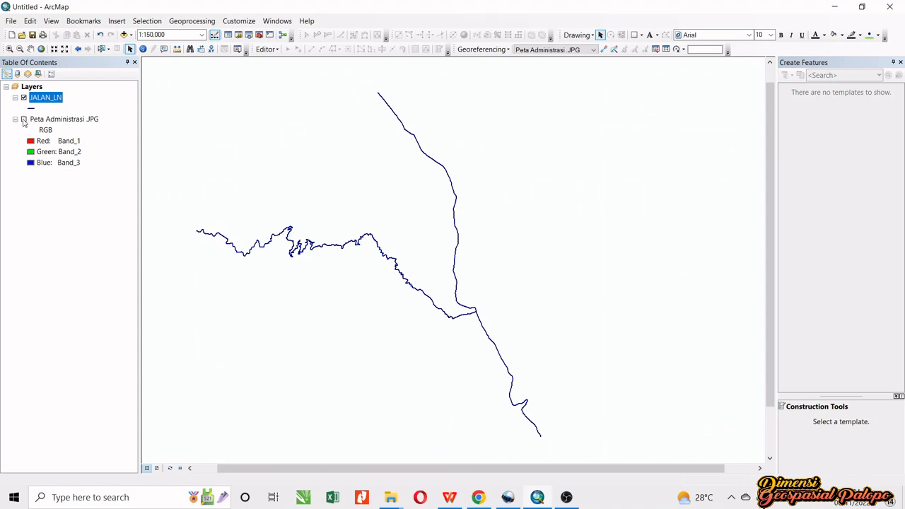
pyautogui.click(24, 119)
pyautogui.click(24, 119)
pyautogui.click(24, 119)
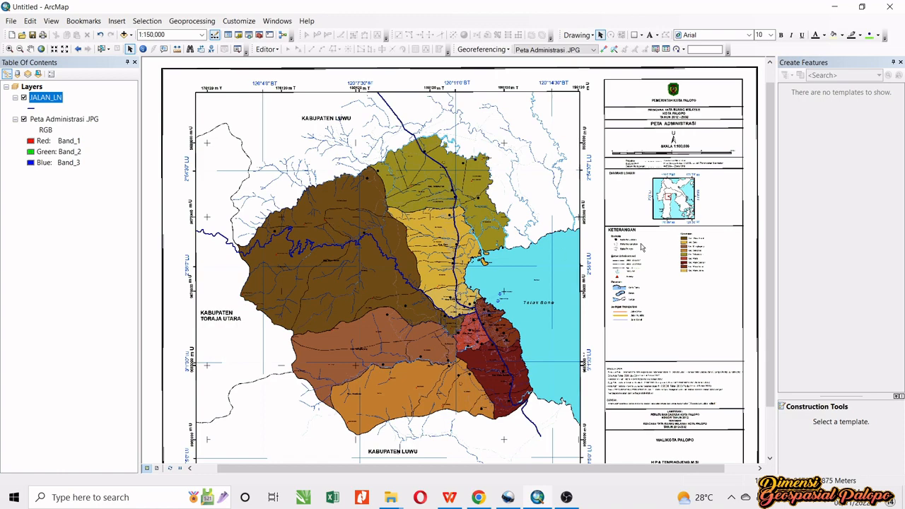
pyautogui.scroll(5, 642, 248)
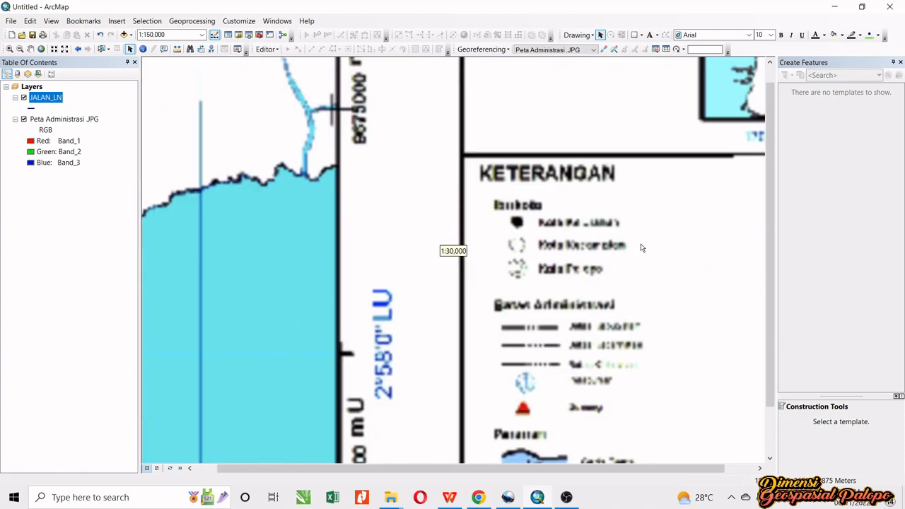
pyautogui.scroll(1, 642, 247)
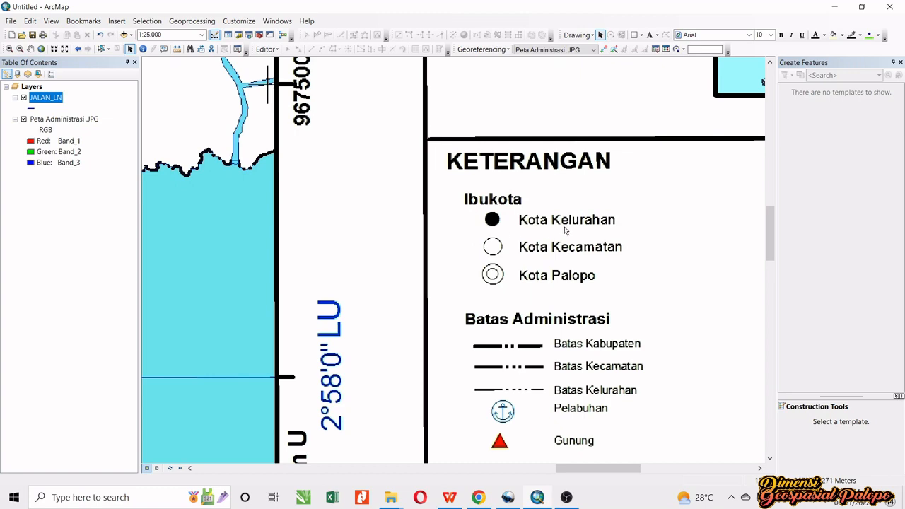
pyautogui.rightClick(83, 118)
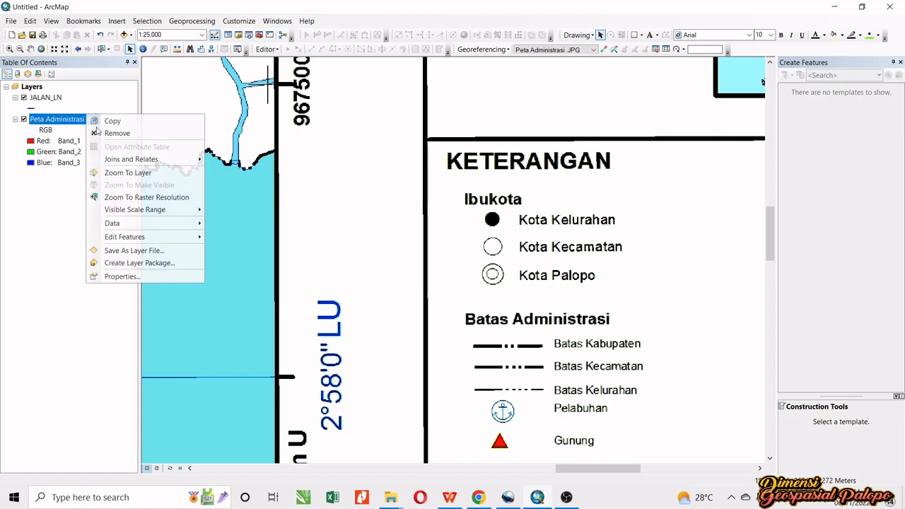
pyautogui.click(115, 172)
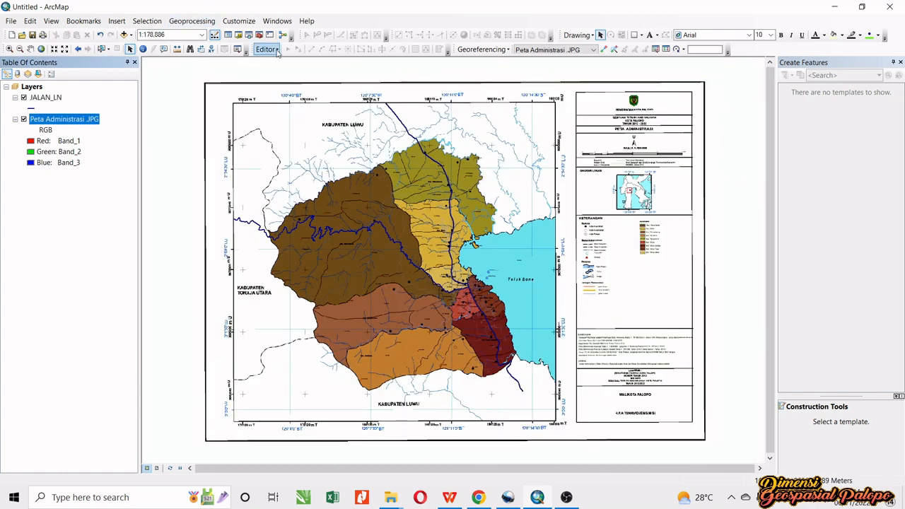
# Start a new shapefile in the PALOPO_SHP folder with the name TOPONIM_PT and feature type Point
pyautogui.click(238, 36)
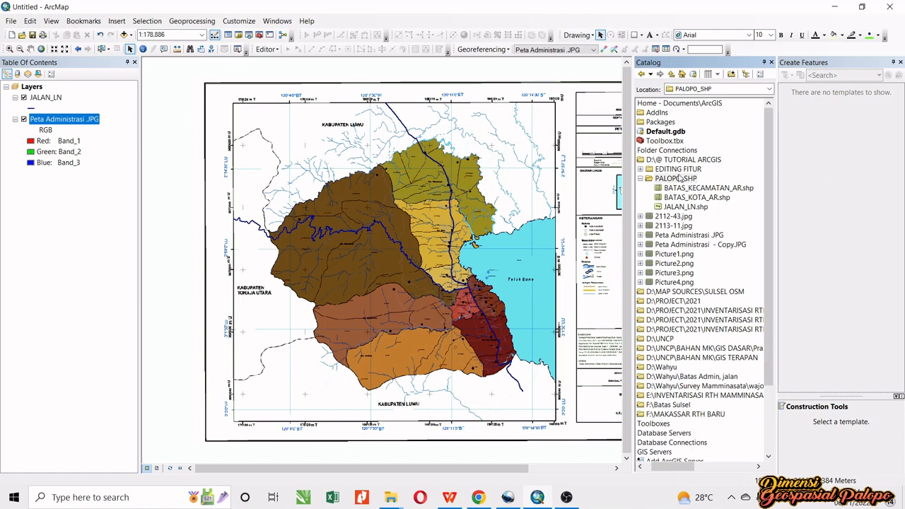
pyautogui.click(681, 181)
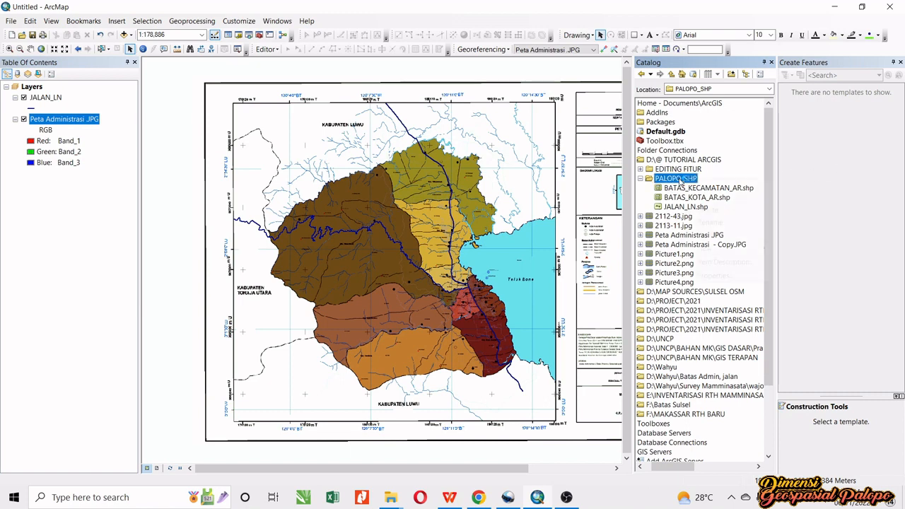
pyautogui.rightClick(682, 182)
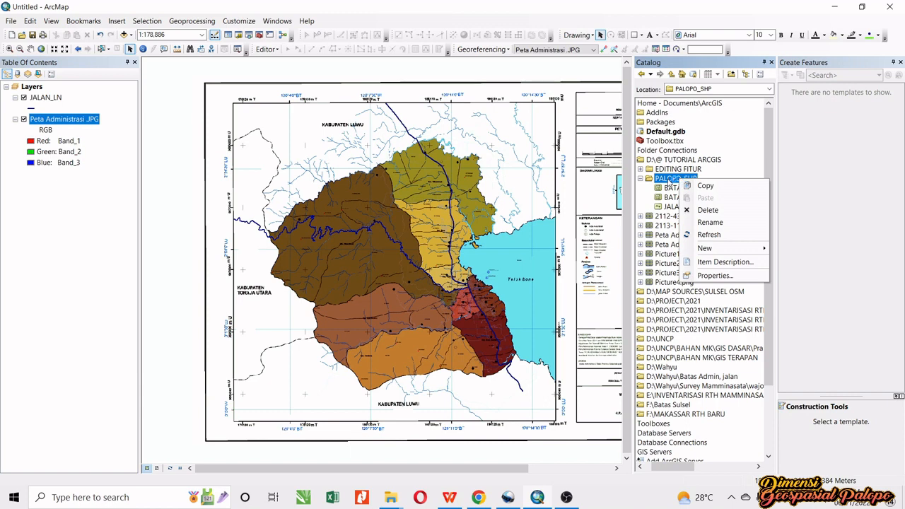
pyautogui.moveTo(720, 249)
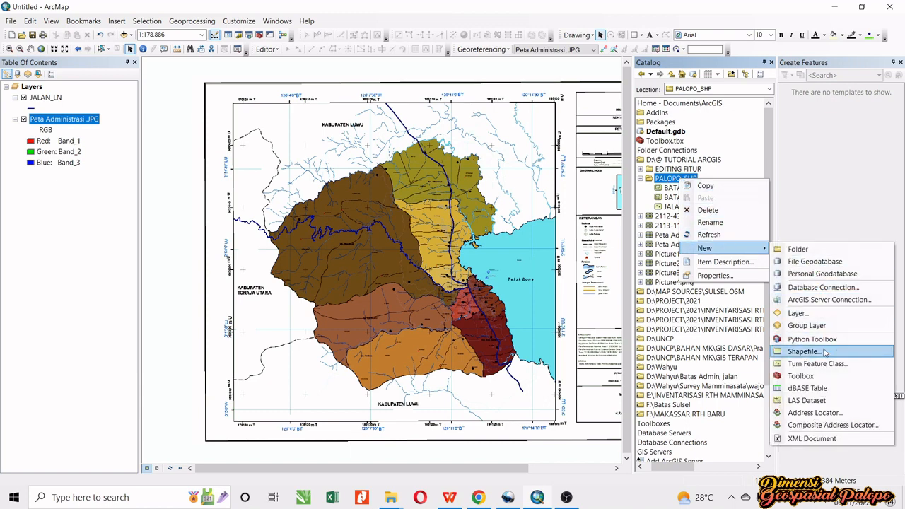
pyautogui.click(825, 352)
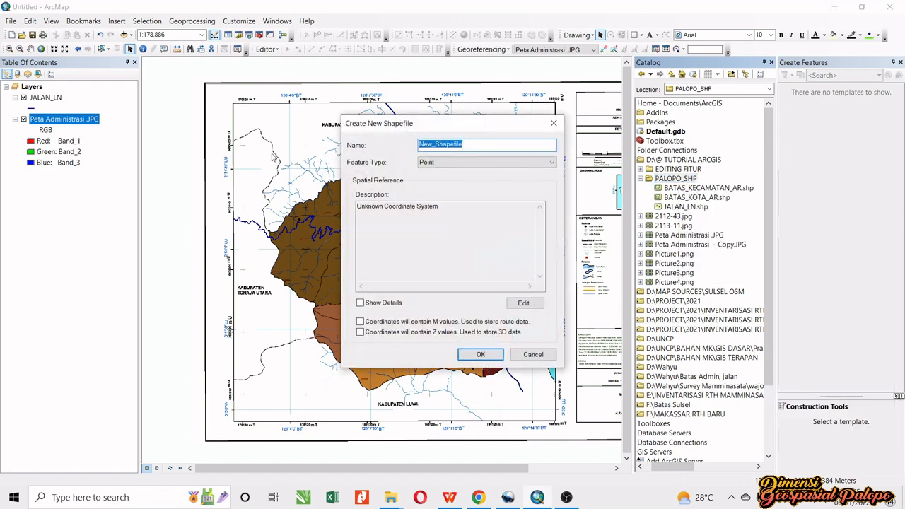
pyautogui.click(487, 143)
pyautogui.moveTo(488, 142); pyautogui.dragTo(415, 140)
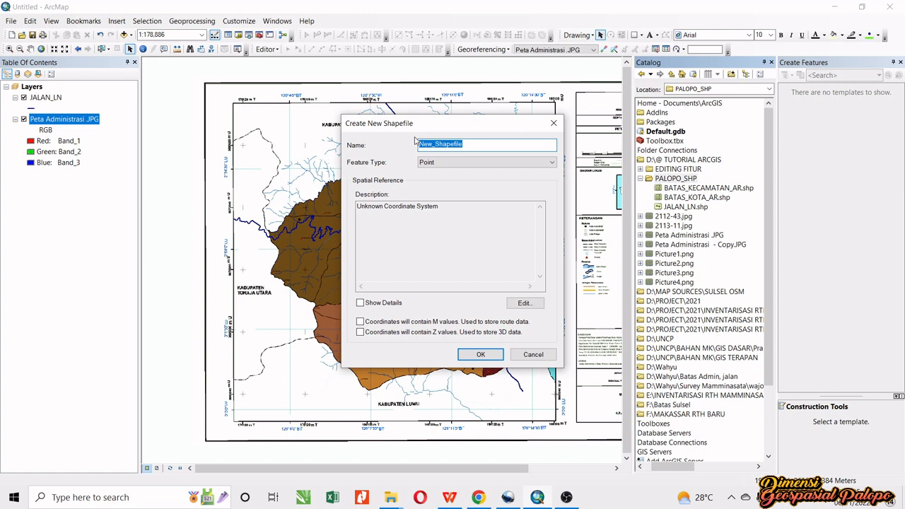
pyautogui.write('TOPONIM_PT')
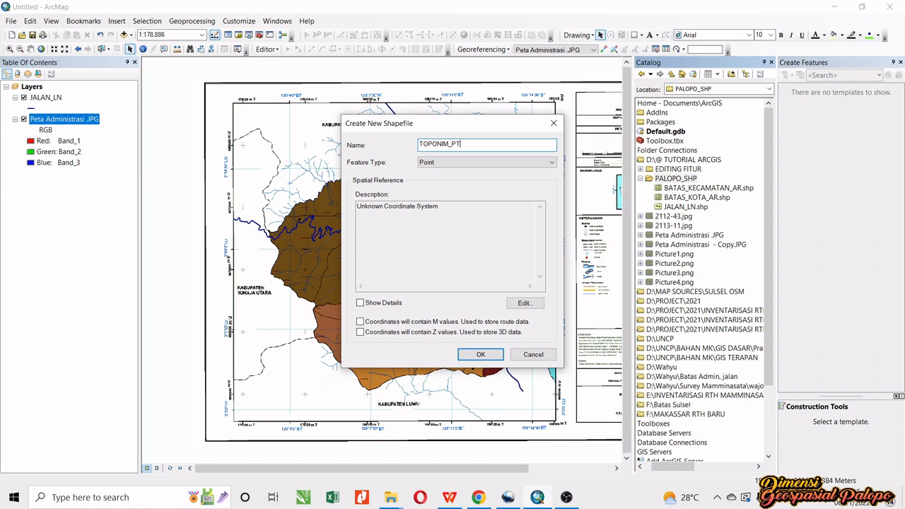
pyautogui.click(446, 164)
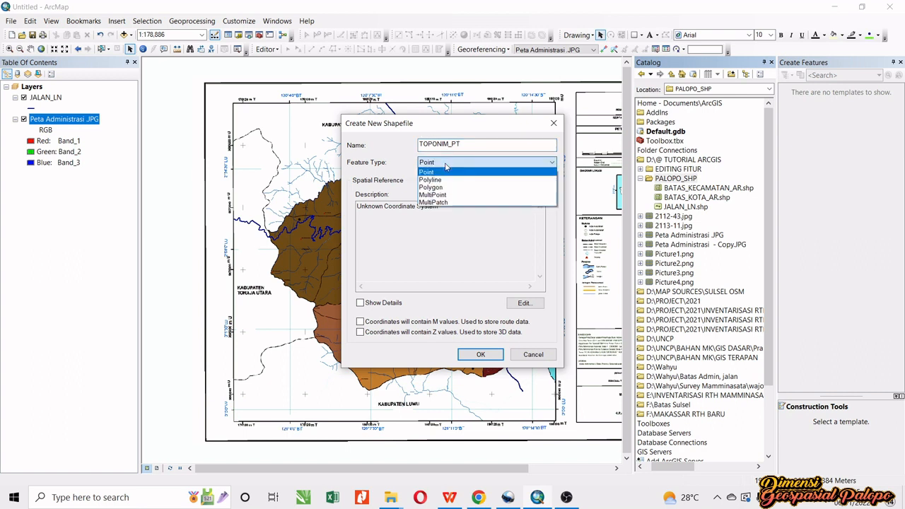
pyautogui.click(438, 173)
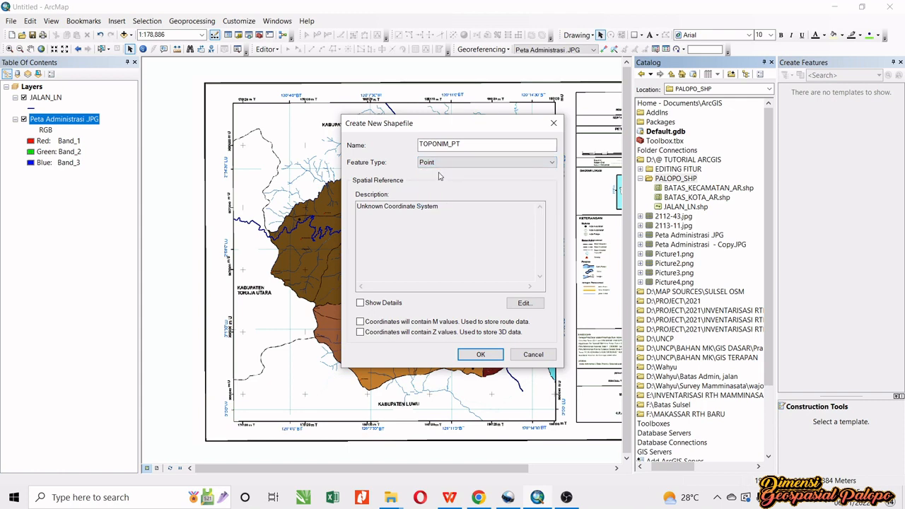
# Assign the WGS 1984 UTM Zone 51S coordinate system to the new shapefile and create it
pyautogui.click(521, 303)
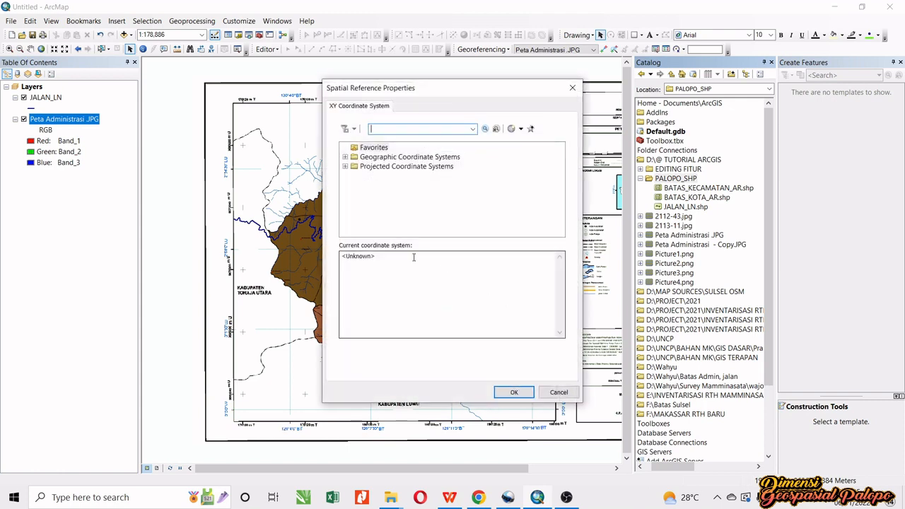
pyautogui.click(345, 168)
pyautogui.scroll(-2, 350, 184)
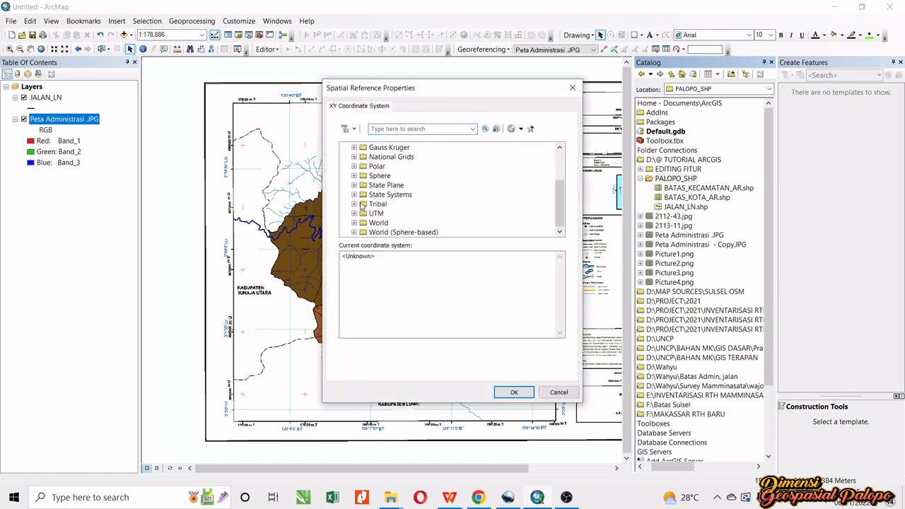
pyautogui.click(354, 213)
pyautogui.scroll(-7, 364, 216)
pyautogui.click(362, 213)
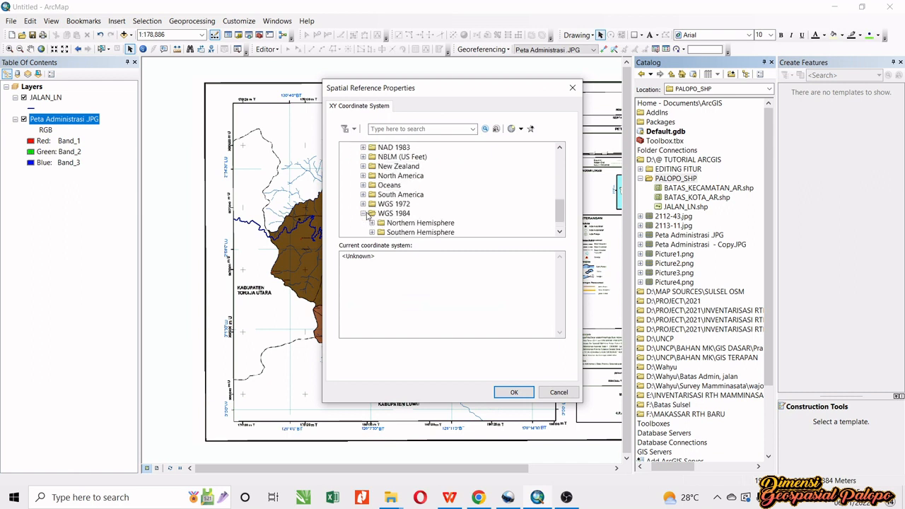
pyautogui.scroll(-1, 367, 214)
pyautogui.click(372, 214)
pyautogui.scroll(-13, 414, 210)
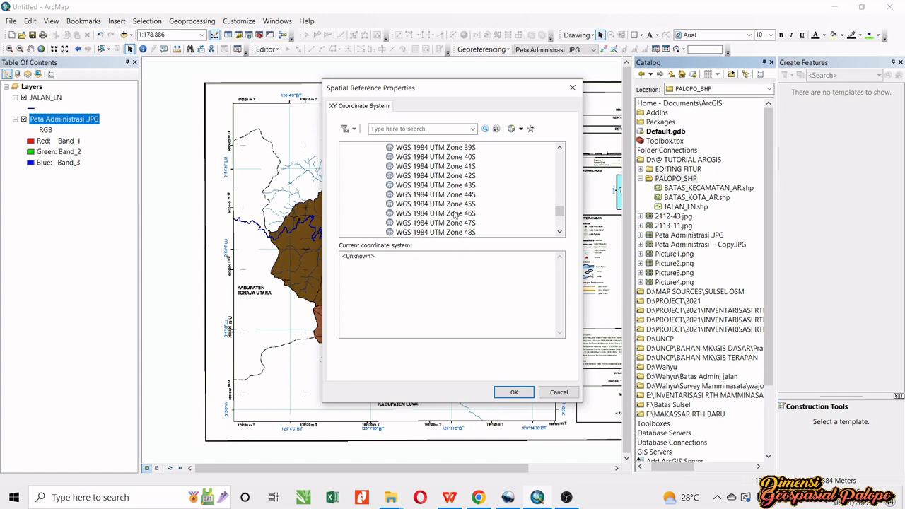
pyautogui.scroll(-1, 467, 221)
pyautogui.click(471, 232)
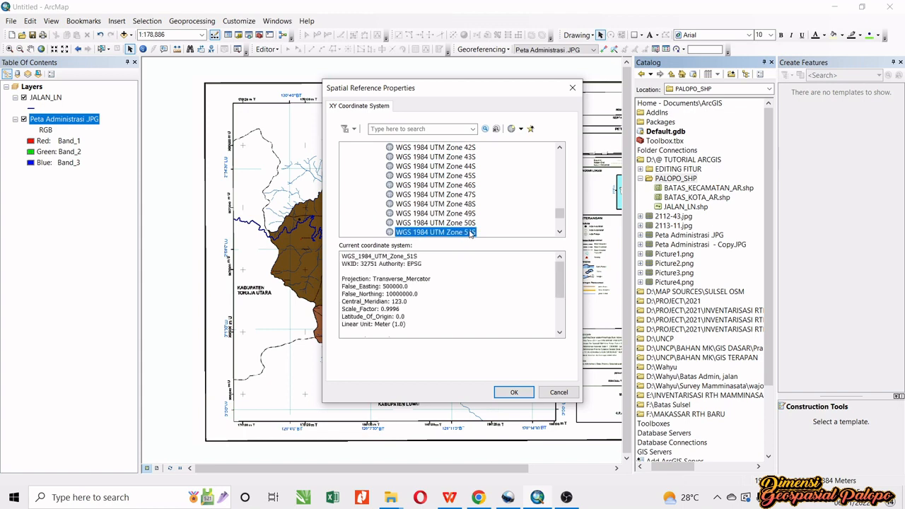
pyautogui.click(514, 391)
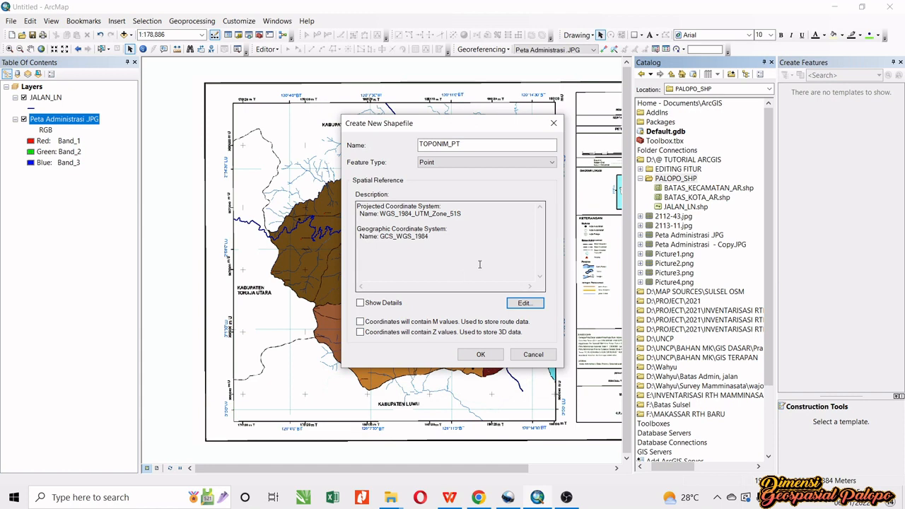
pyautogui.click(483, 356)
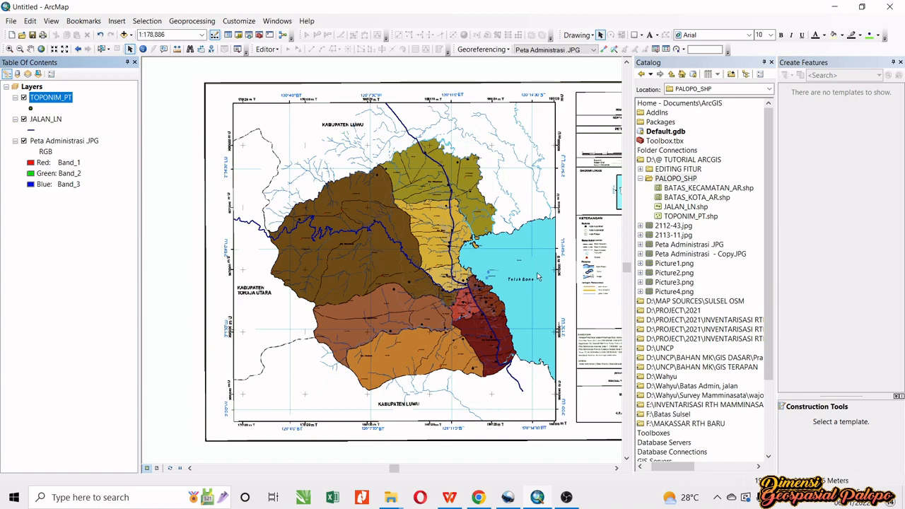
# Examine the Ibukota point symbols in the map legend and return to the full extent of the Peta Administrasi image
pyautogui.scroll(3, 538, 277)
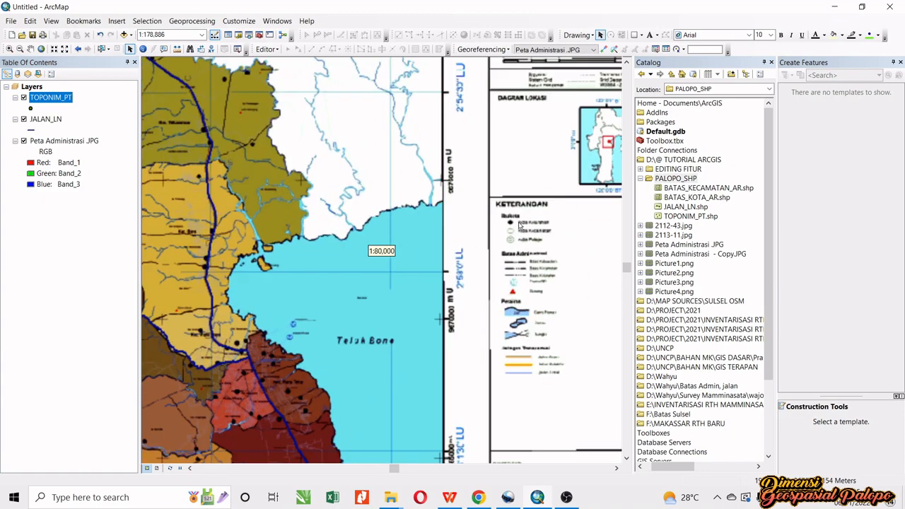
pyautogui.scroll(3, 519, 225)
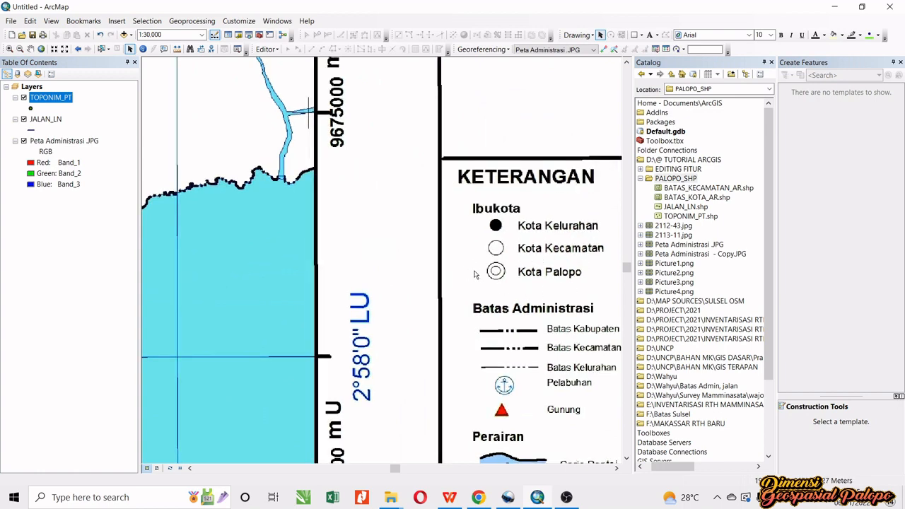
pyautogui.scroll(-3, 234, 253)
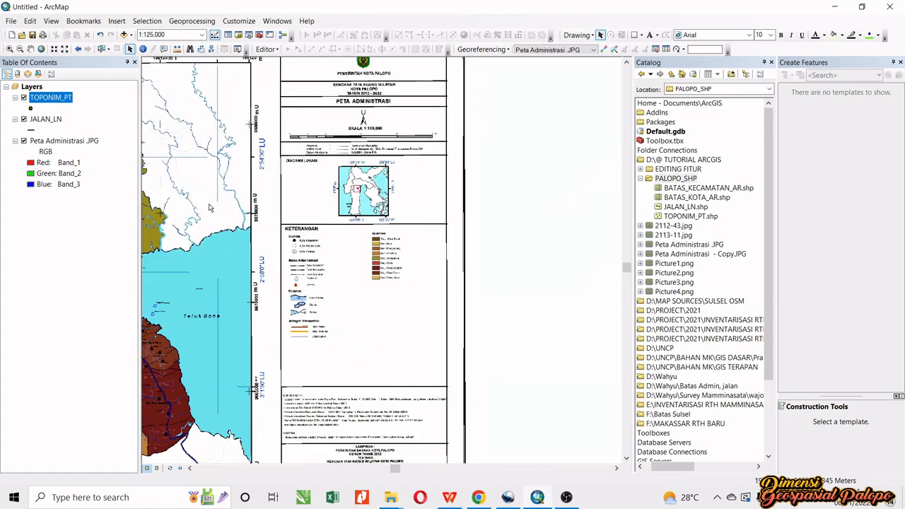
pyautogui.moveTo(210, 208); pyautogui.dragTo(393, 198)
pyautogui.rightClick(68, 139)
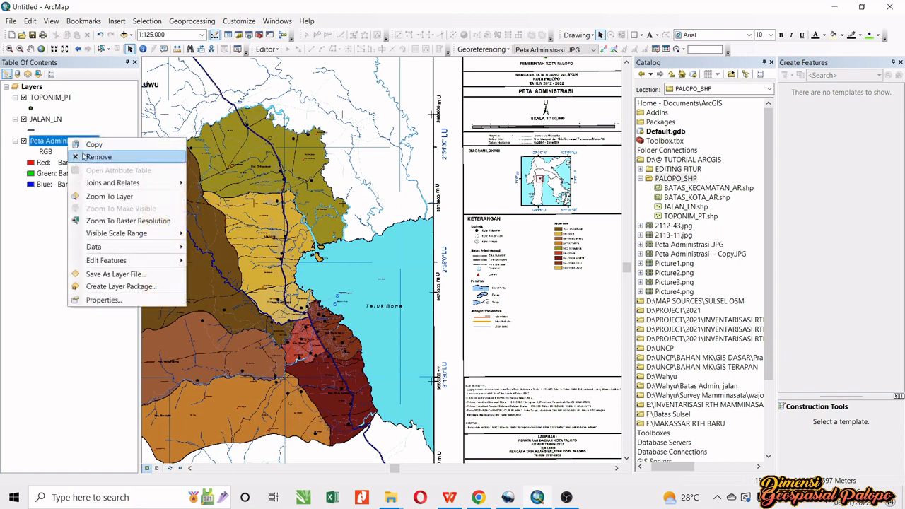
pyautogui.click(109, 196)
# Open the TOPONIM_PT attribute table and add a Text field JENIS_OBJEK with length 50, accepting the shortened name JENIS_OBJE
pyautogui.keyDown('ctrl'); pyautogui.click(67, 100); pyautogui.keyUp('ctrl')
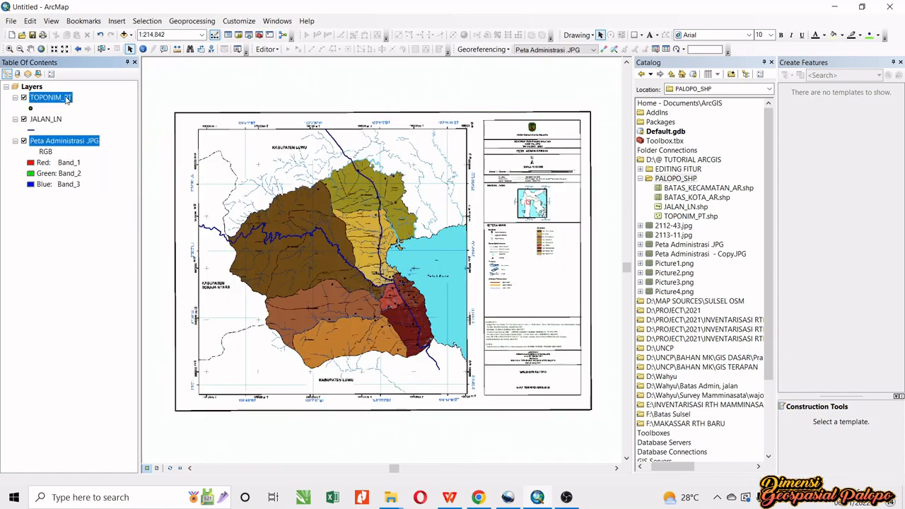
pyautogui.rightClick(68, 99)
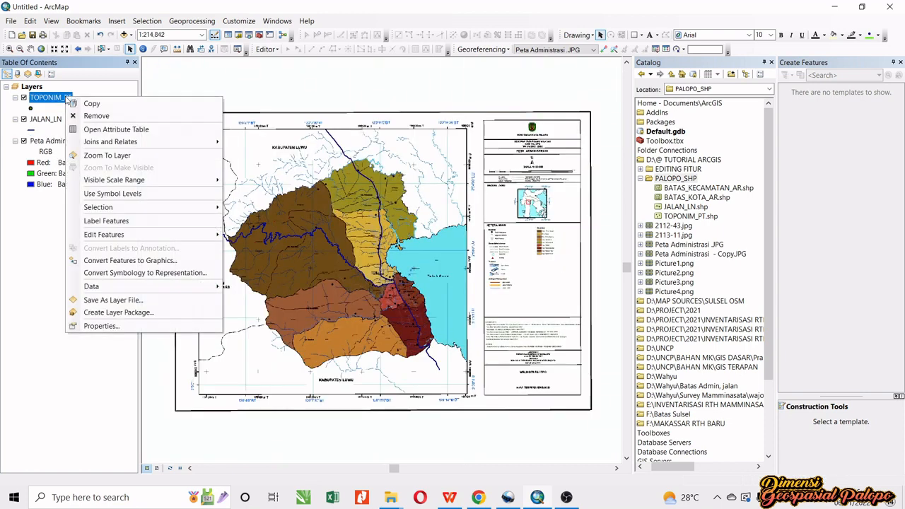
pyautogui.click(101, 131)
pyautogui.moveTo(696, 244); pyautogui.dragTo(682, 150)
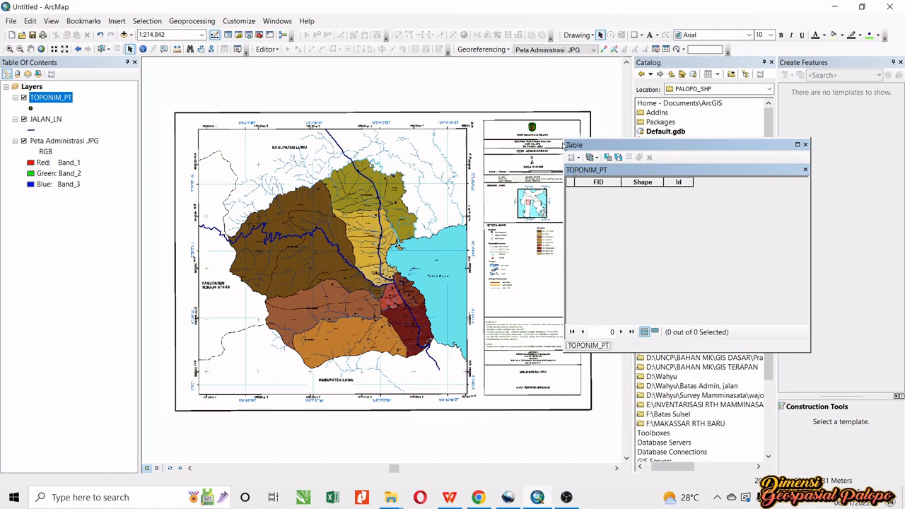
pyautogui.click(572, 157)
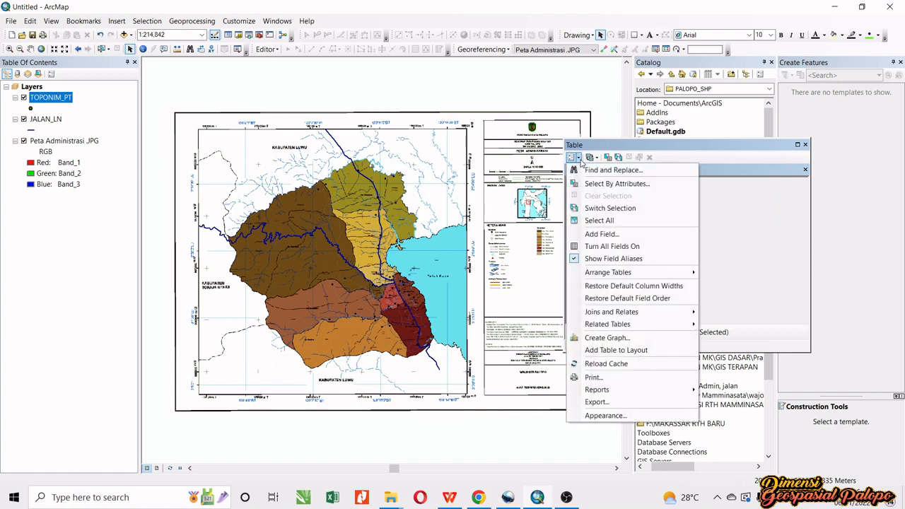
pyautogui.click(603, 233)
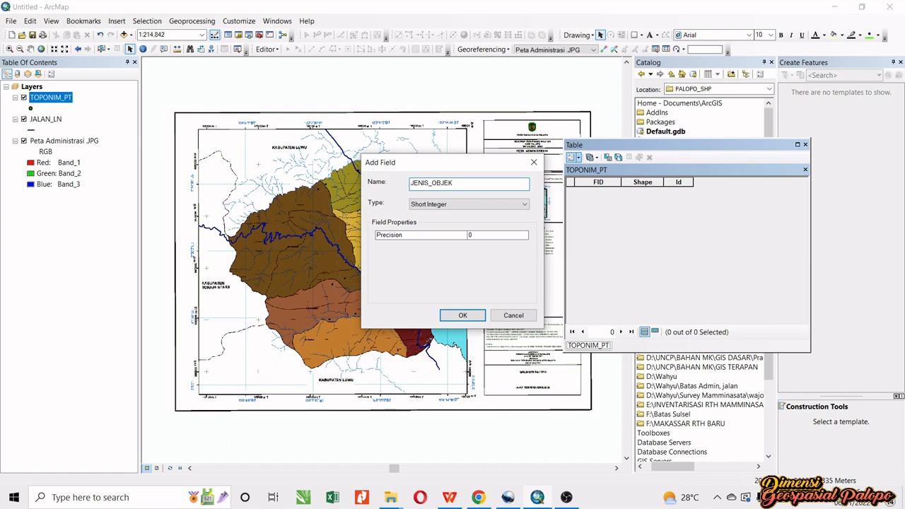
pyautogui.click(446, 205)
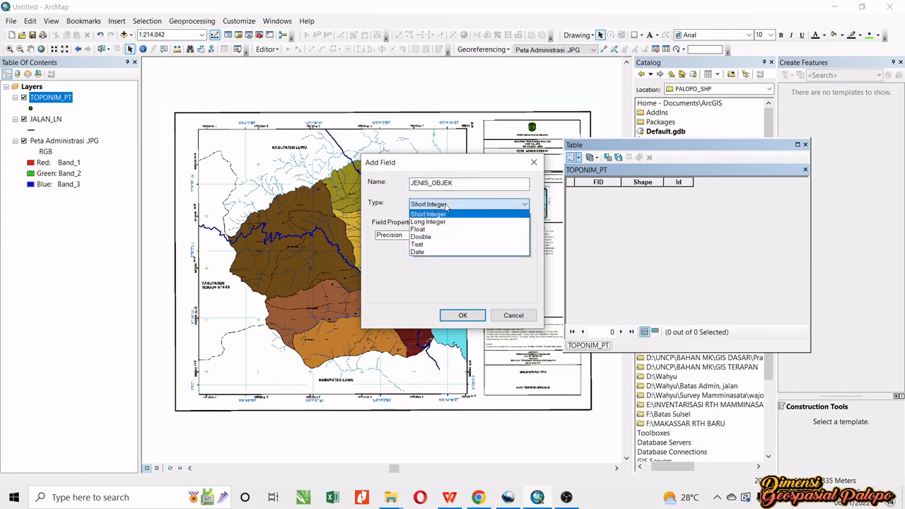
pyautogui.click(414, 243)
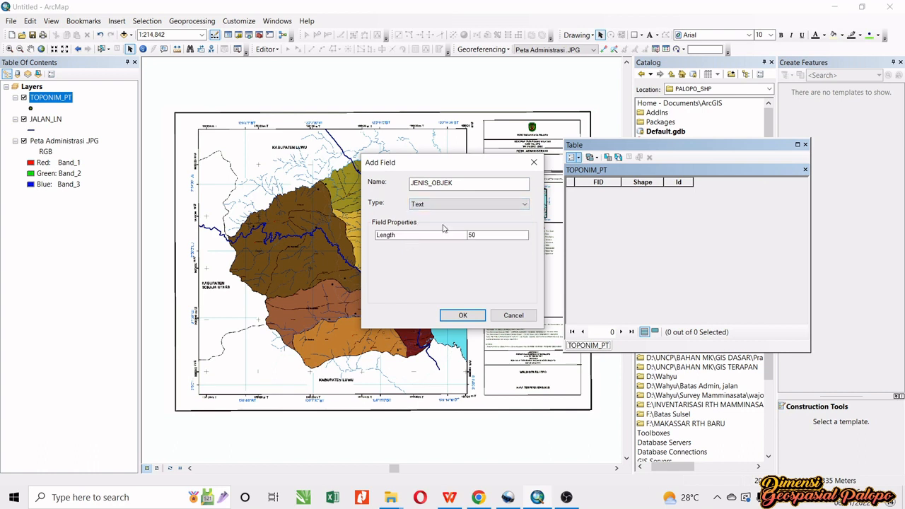
pyautogui.click(465, 317)
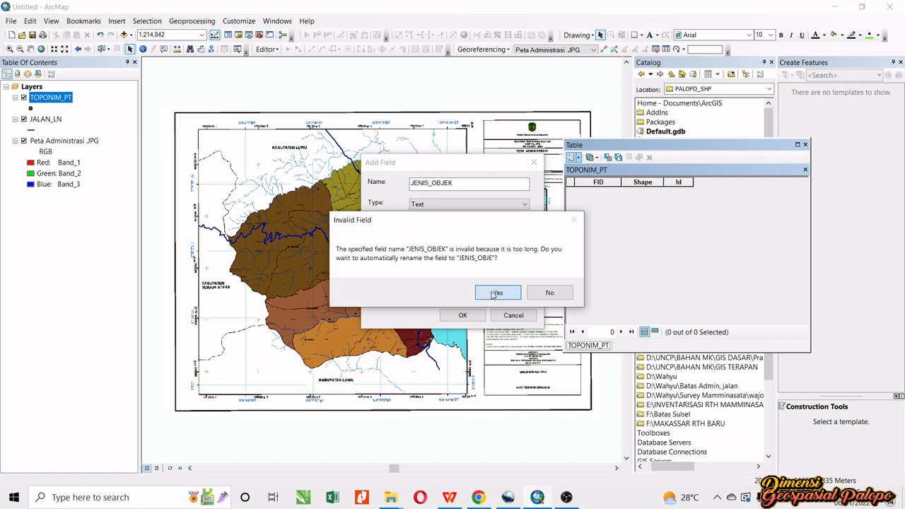
pyautogui.click(492, 296)
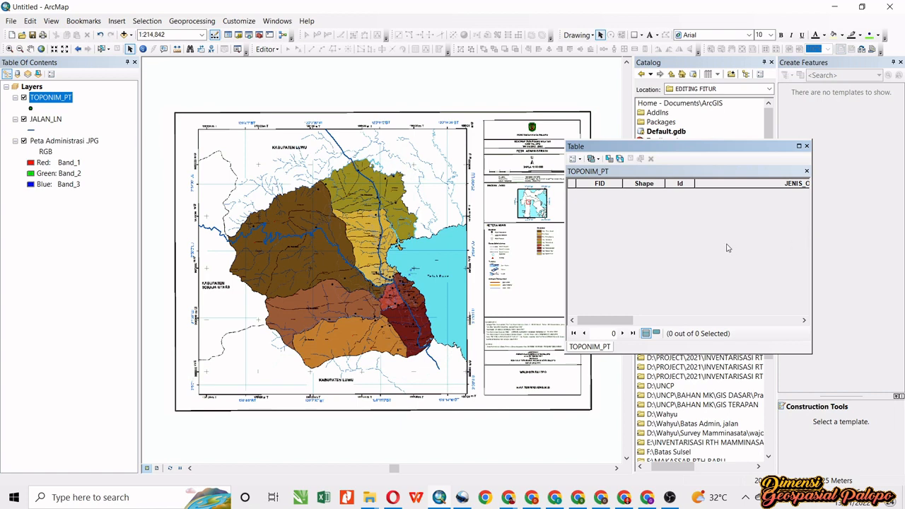
# Add a Text field NAMA_OBJ with length 50 to TOPONIM_PT, and close the attribute table and the Catalog
pyautogui.click(576, 159)
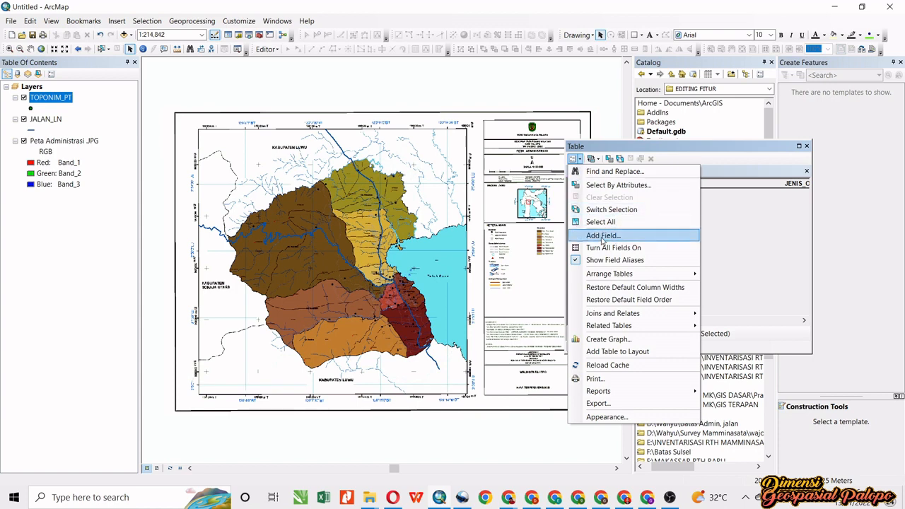
pyautogui.click(601, 237)
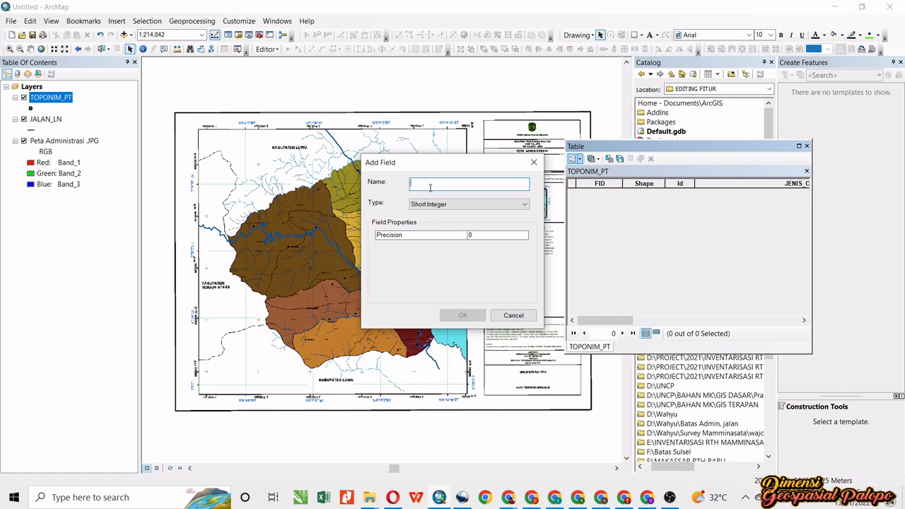
pyautogui.write('NAMA_OBJ')
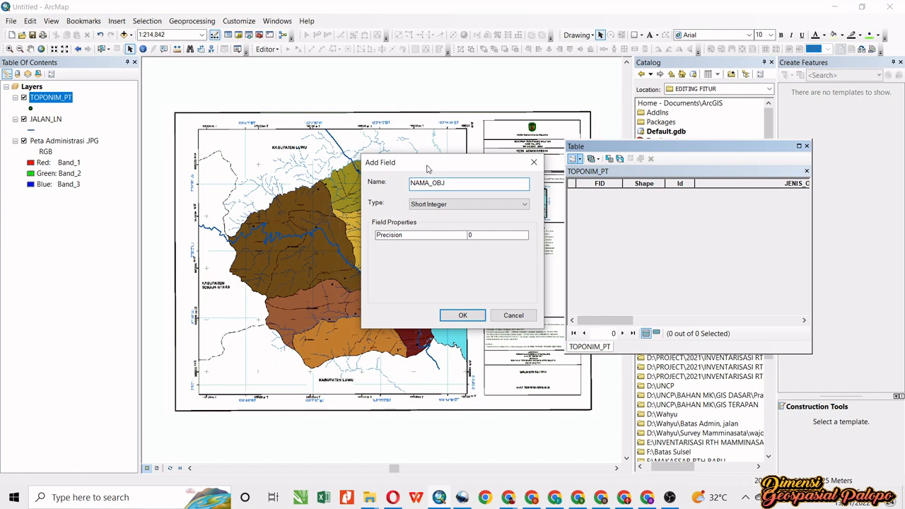
pyautogui.click(441, 203)
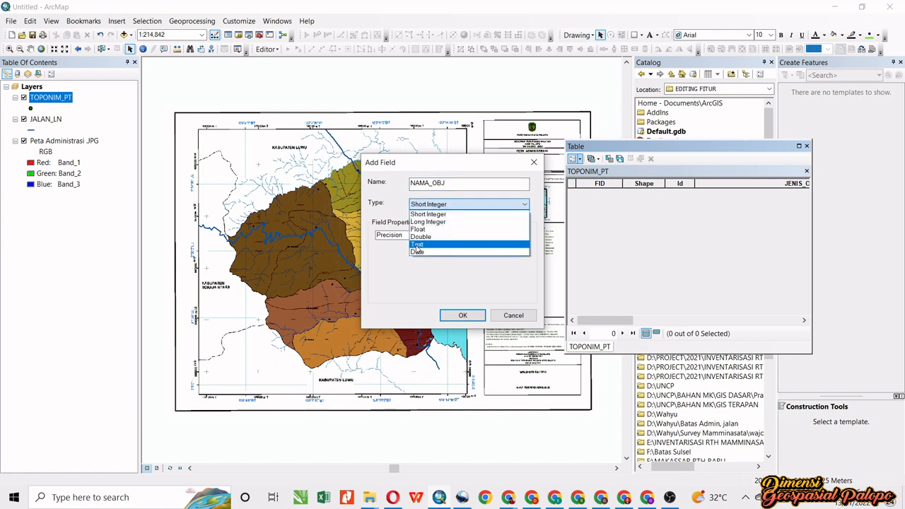
pyautogui.click(417, 244)
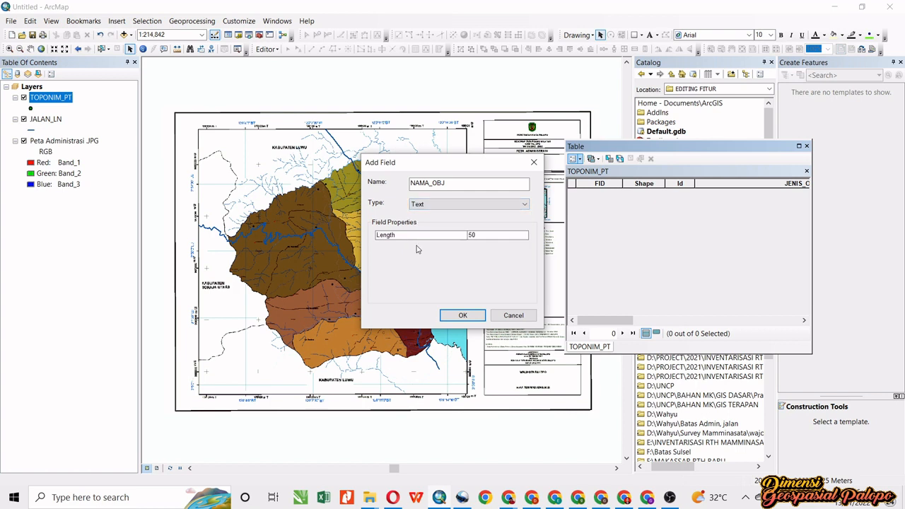
pyautogui.click(461, 316)
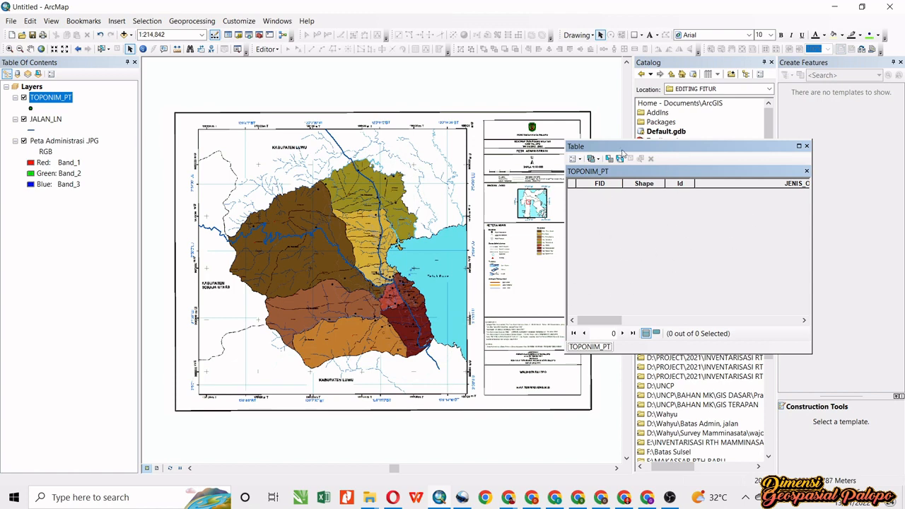
pyautogui.click(806, 146)
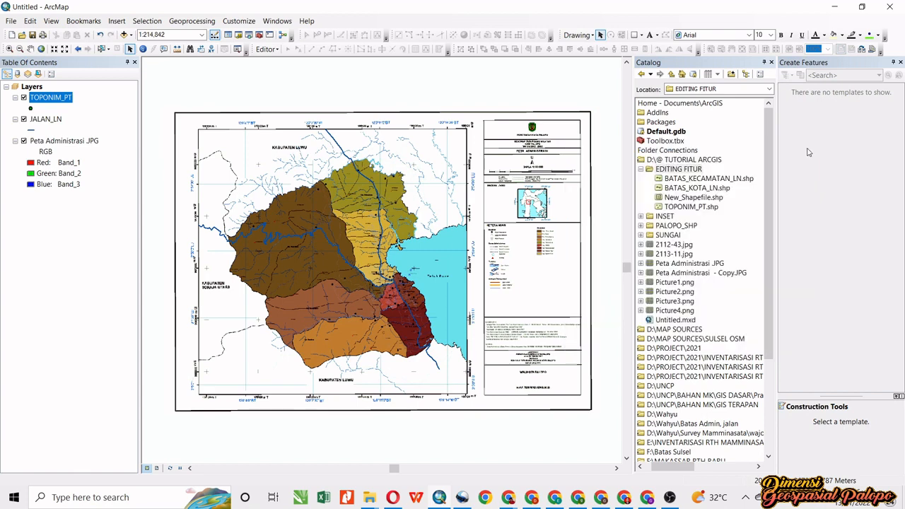
pyautogui.click(771, 63)
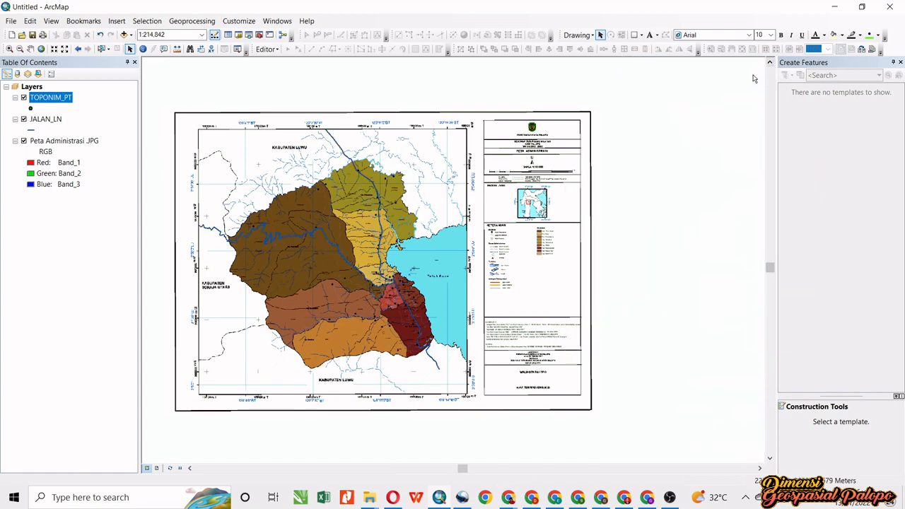
# Examine the Ibukota symbols in the KETERANGAN legend and locate the Kota Palopo symbol on the map
pyautogui.scroll(5, 497, 247)
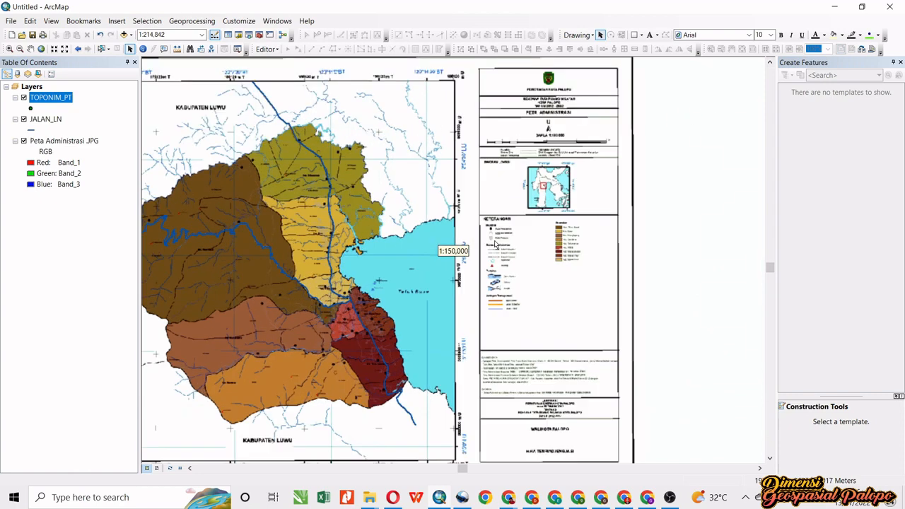
pyautogui.scroll(2, 492, 238)
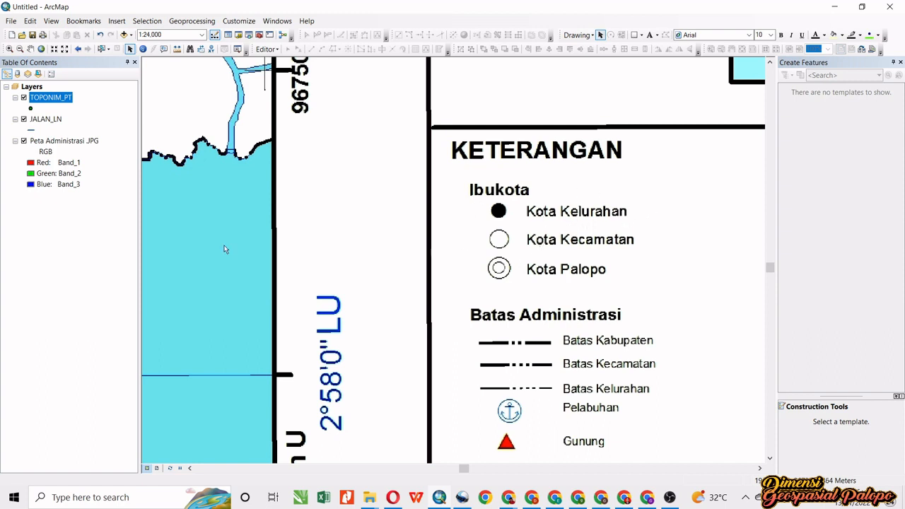
pyautogui.scroll(4, 445, 276)
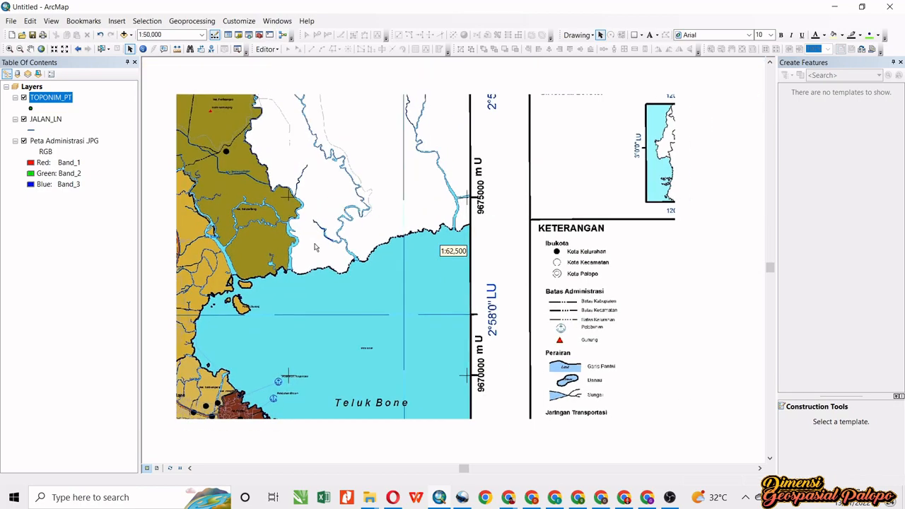
pyautogui.scroll(2, 396, 275)
pyautogui.scroll(1, 430, 293)
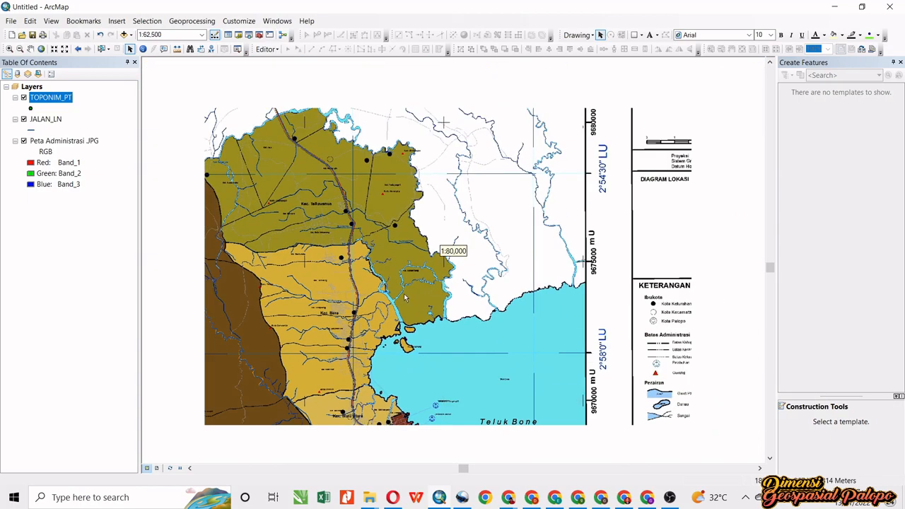
pyautogui.scroll(-2, 405, 298)
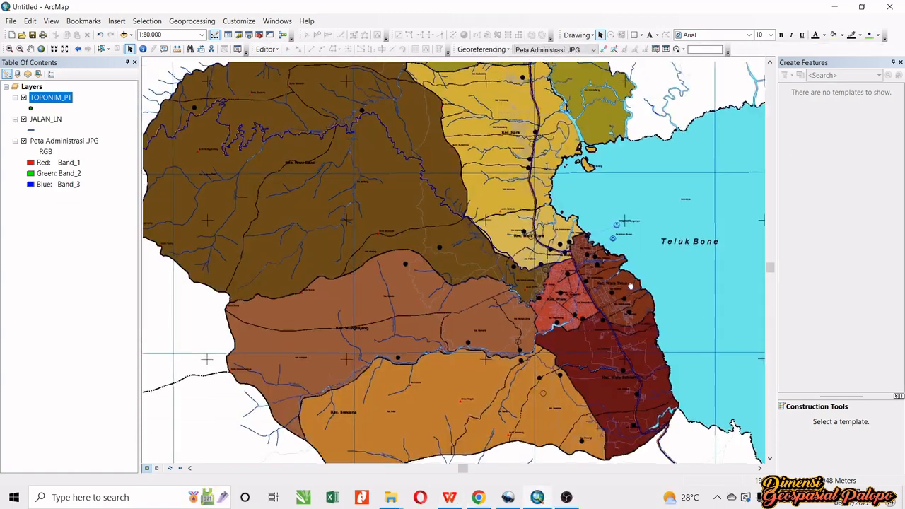
pyautogui.scroll(-5, 626, 290)
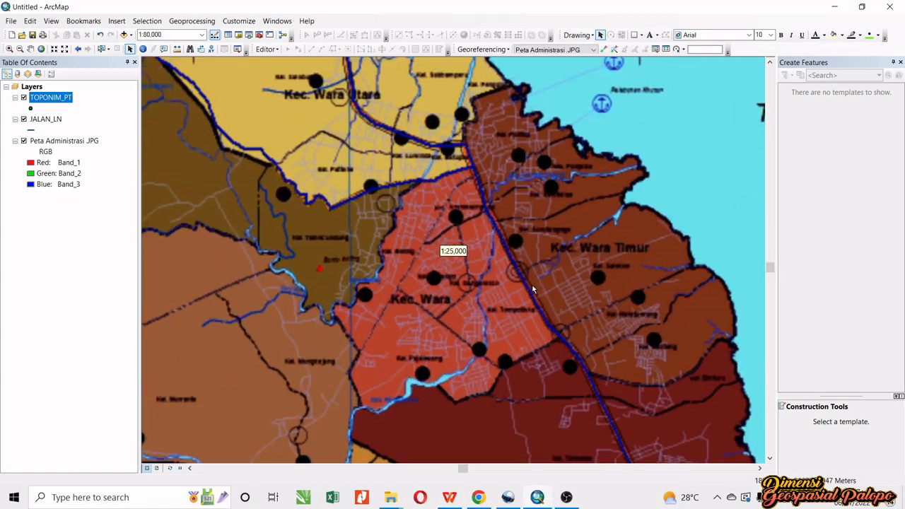
pyautogui.scroll(-1, 521, 279)
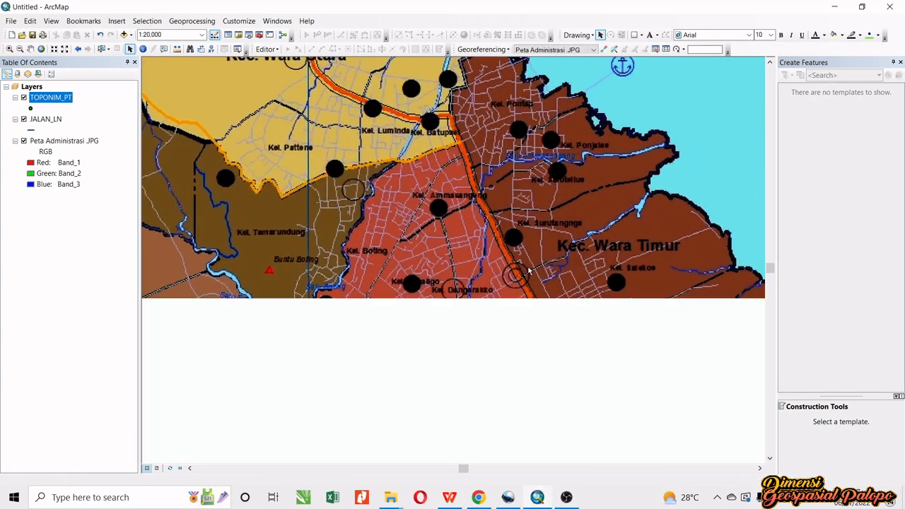
# Start an edit session and place a TOPONIM_PT point on the double-circle Kota Palopo symbol between Kec. Wara and Kec. Wara Timur
pyautogui.click(267, 49)
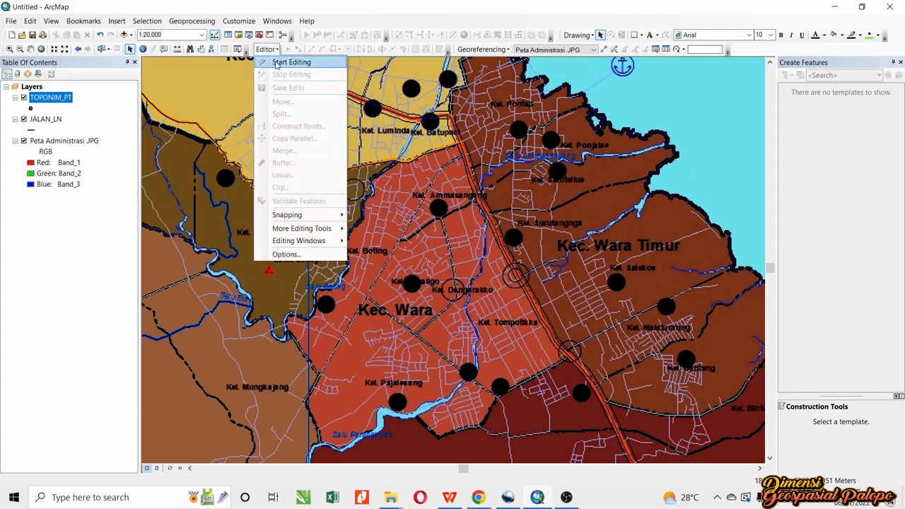
pyautogui.click(290, 62)
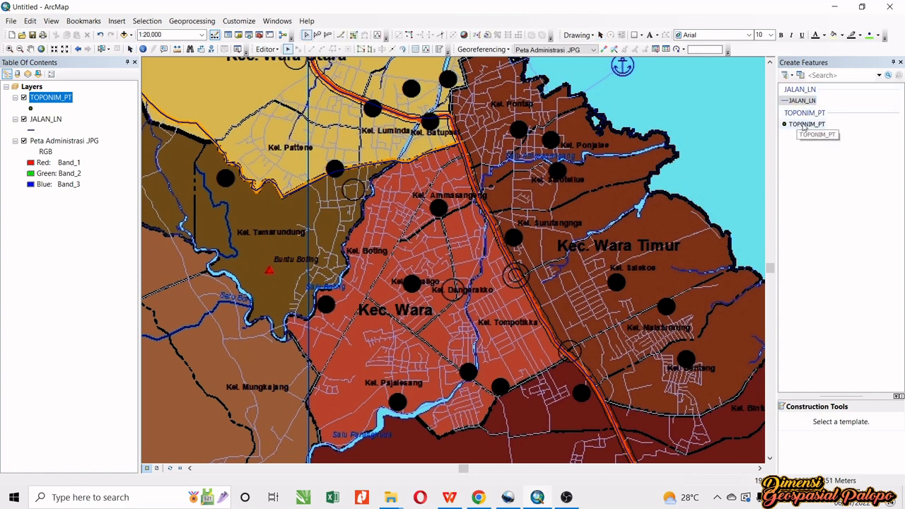
pyautogui.click(803, 126)
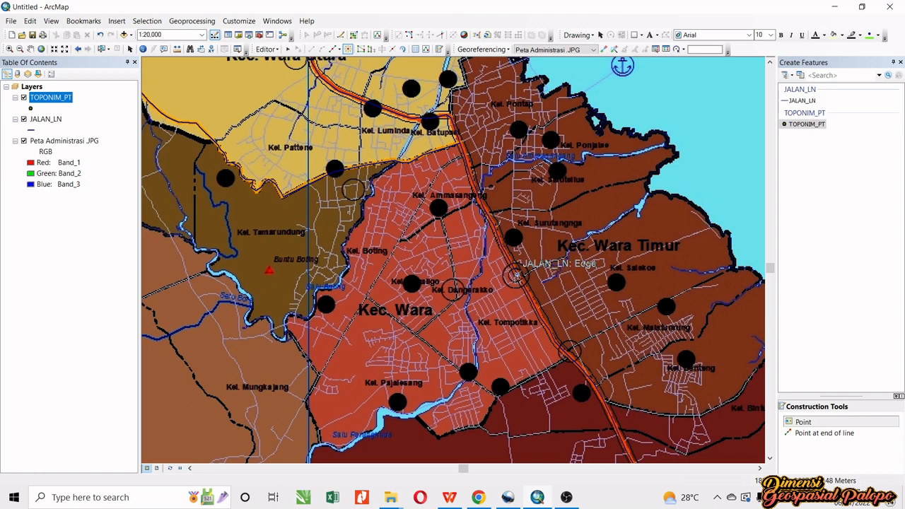
pyautogui.click(516, 276)
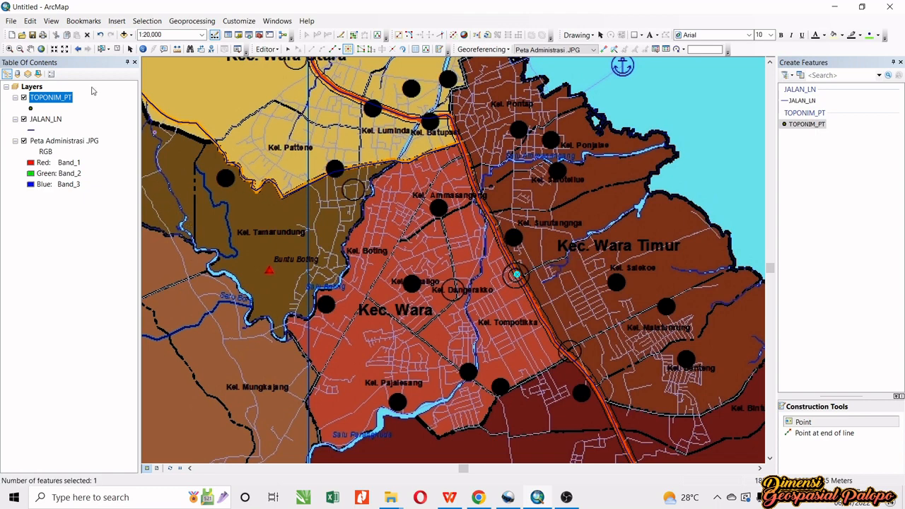
# Enter KOTA PALOPO as the new point's JENIS_OBJE in the TOPONIM_PT attribute table and close the table
pyautogui.rightClick(50, 102)
pyautogui.click(76, 132)
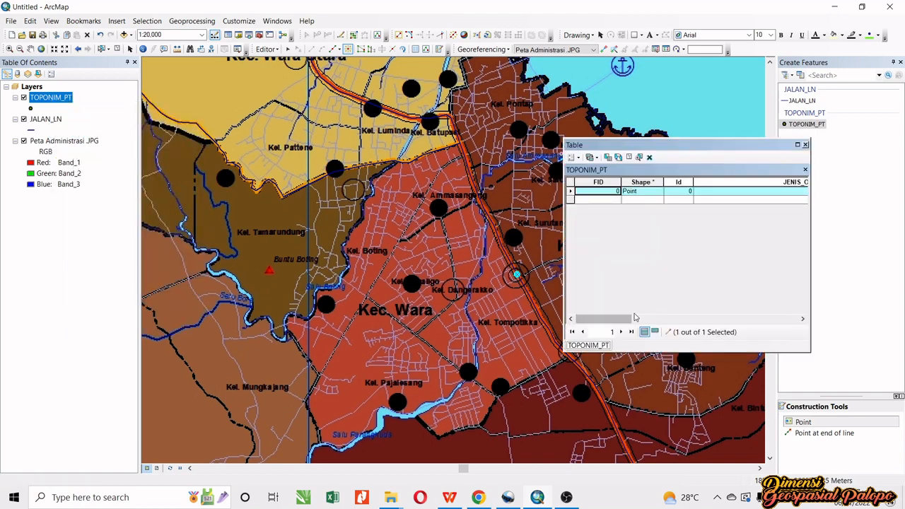
pyautogui.moveTo(625, 319); pyautogui.dragTo(669, 322)
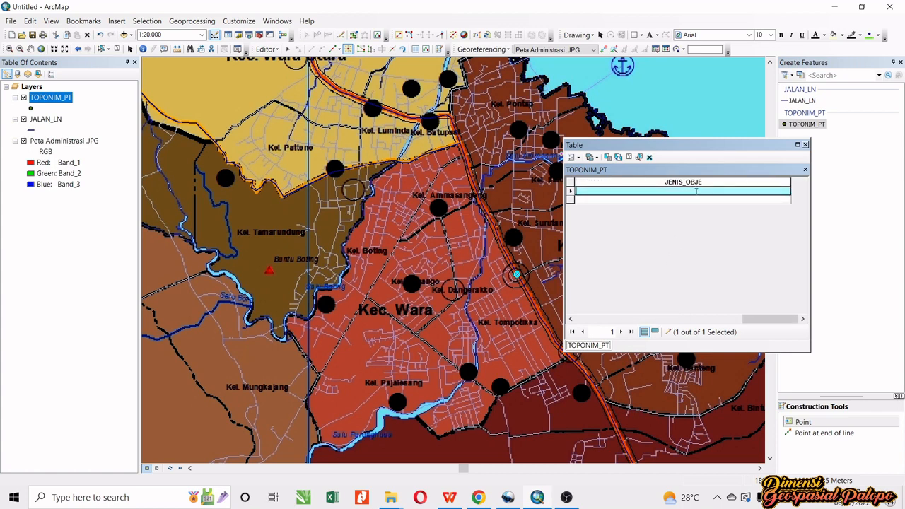
pyautogui.press('BackSpace')
pyautogui.write('KO')
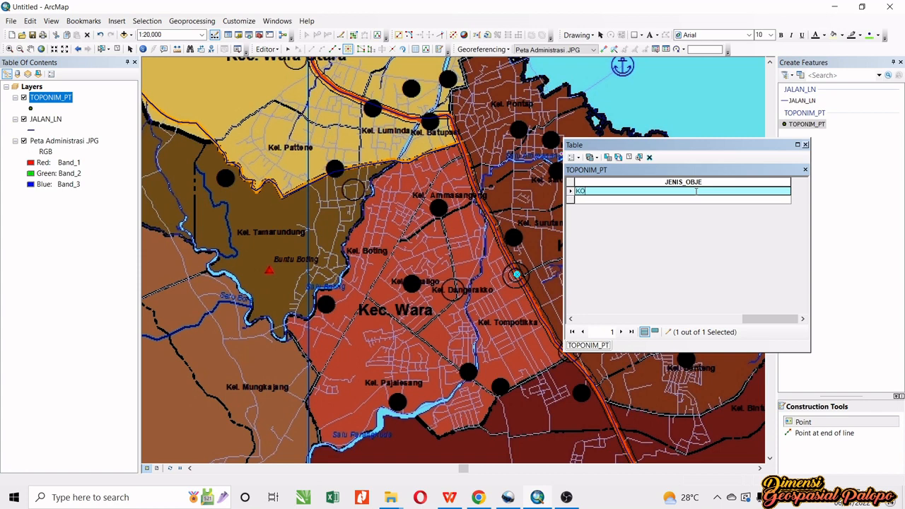
pyautogui.write('TA PALOPO')
pyautogui.click(804, 144)
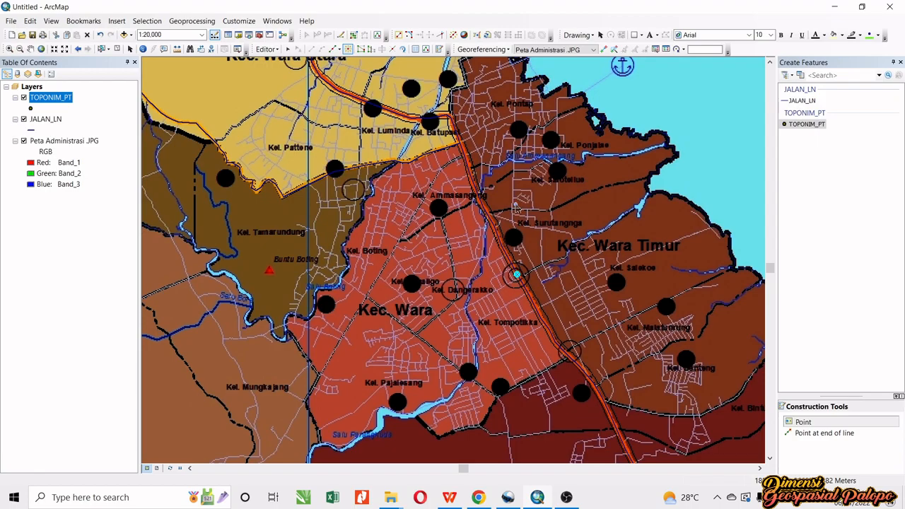
# Check the Kota Kecamatan symbol in the legend and place TOPONIM_PT points on the open circles in Kec. Sendana and Kec. Wara Selatan
pyautogui.scroll(-2, 629, 228)
pyautogui.scroll(3, 587, 243)
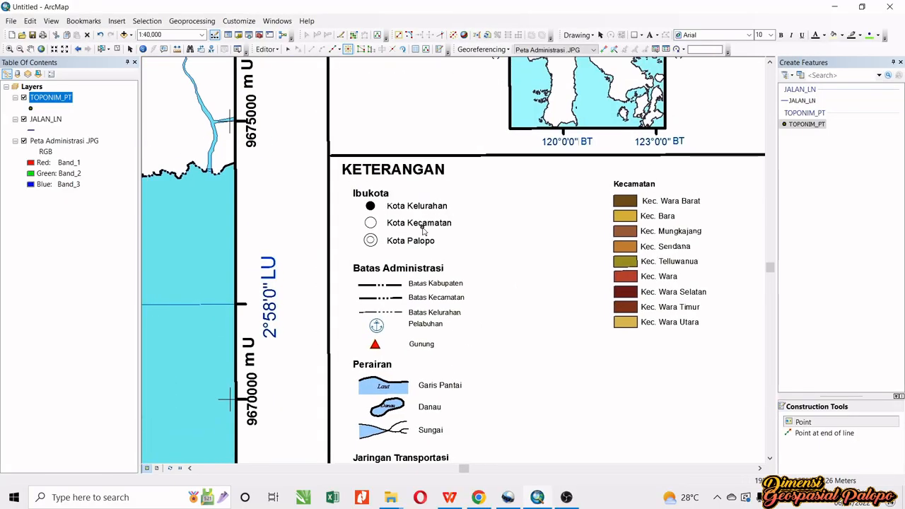
pyautogui.moveTo(305, 246); pyautogui.dragTo(660, 171)
pyautogui.scroll(3, 466, 210)
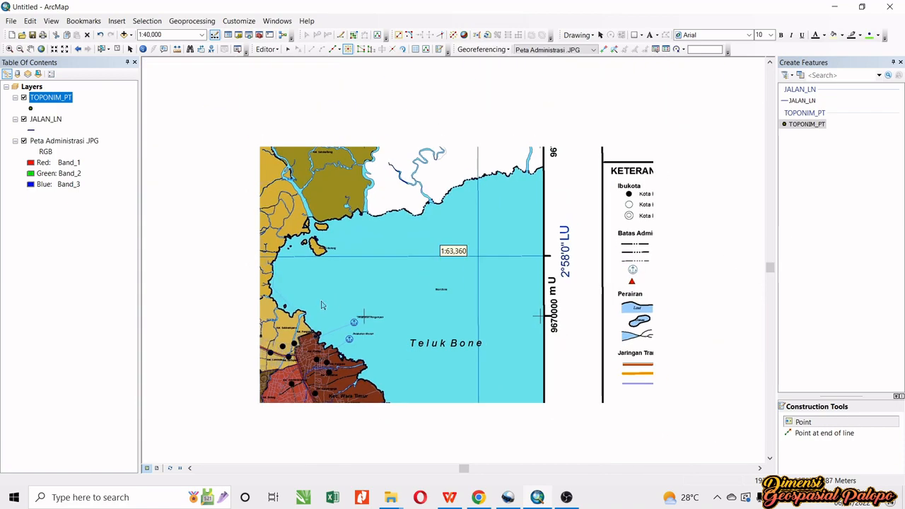
pyautogui.scroll(-1, 468, 211)
pyautogui.scroll(-2, 468, 211)
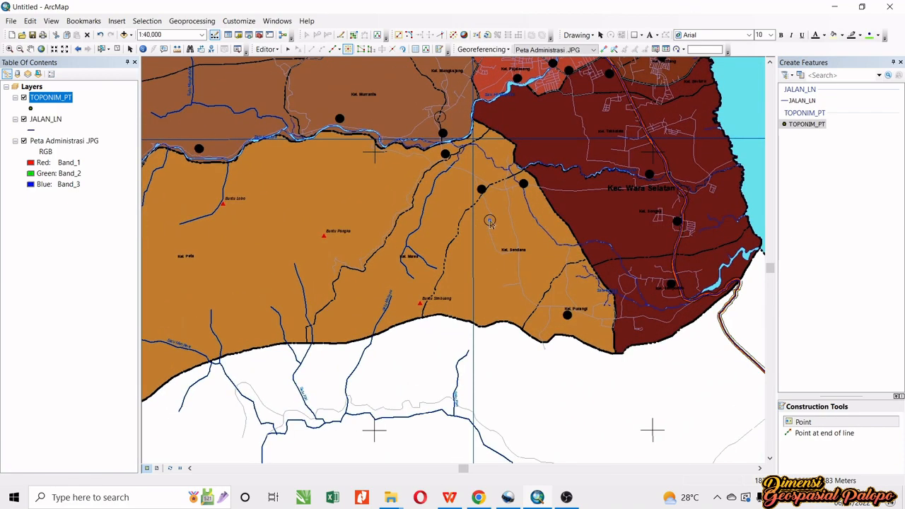
pyautogui.click(489, 221)
pyautogui.scroll(-1, 521, 256)
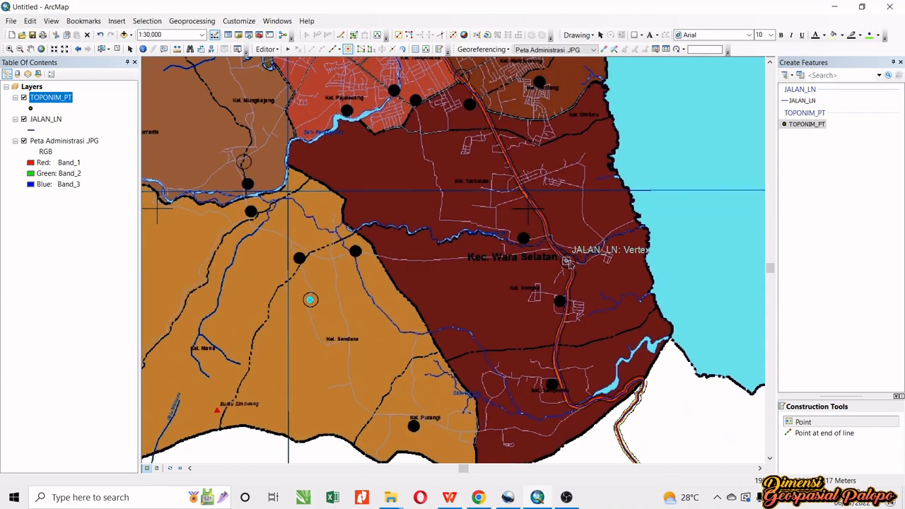
pyautogui.scroll(-1, 568, 261)
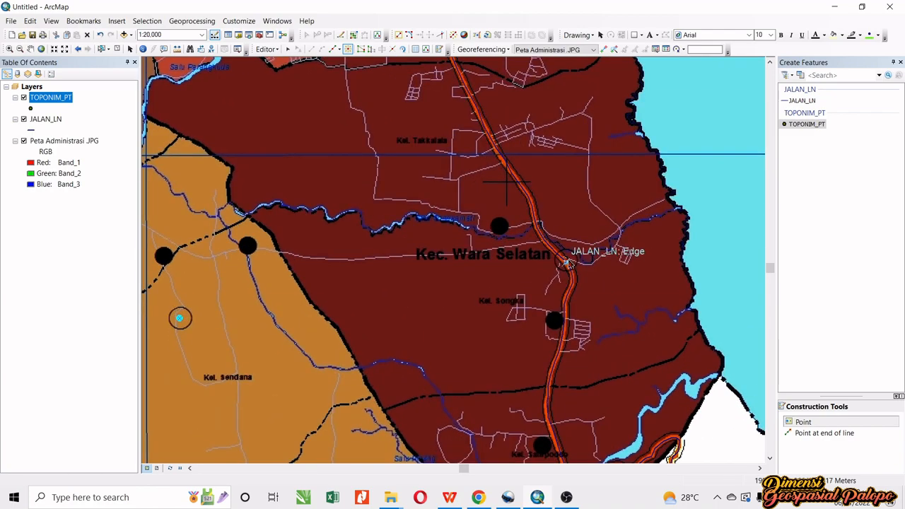
pyautogui.click(568, 262)
# Place TOPONIM_PT points on the Kota Kecamatan circles in Kec. Mungkajang, at the southwestern corner of Kec. Wara Timur, and in Kec. Wara
pyautogui.moveTo(466, 248); pyautogui.dragTo(695, 359)
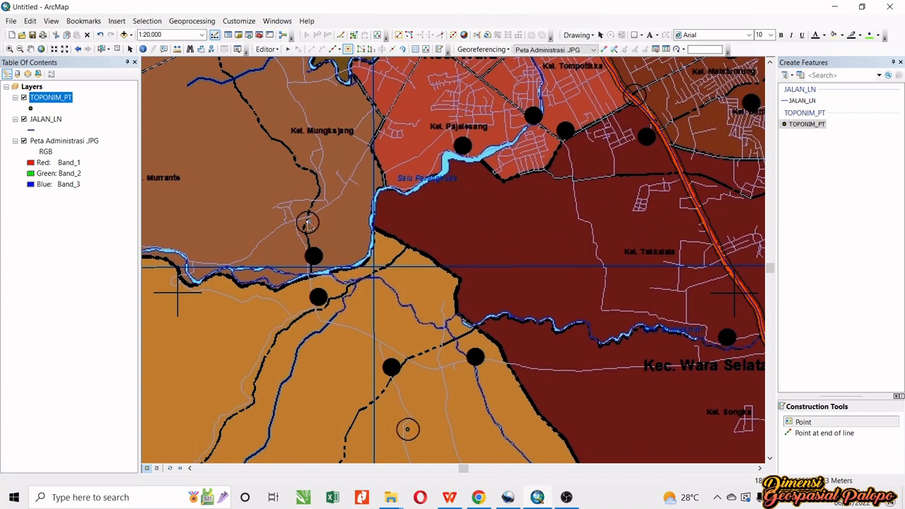
pyautogui.click(309, 224)
pyautogui.moveTo(426, 206); pyautogui.dragTo(317, 395)
pyautogui.scroll(-1, 527, 287)
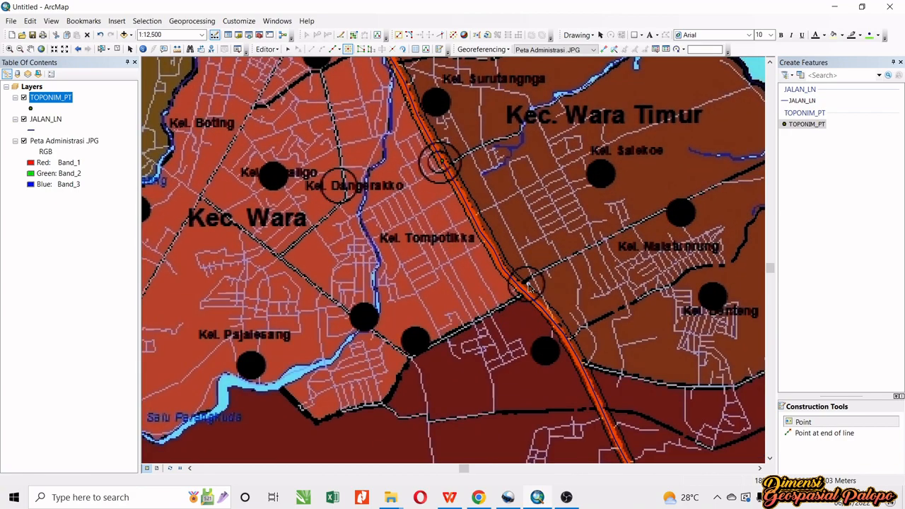
pyautogui.click(528, 285)
pyautogui.moveTo(408, 264); pyautogui.dragTo(490, 347)
pyautogui.click(424, 268)
pyautogui.moveTo(430, 260); pyautogui.dragTo(582, 400)
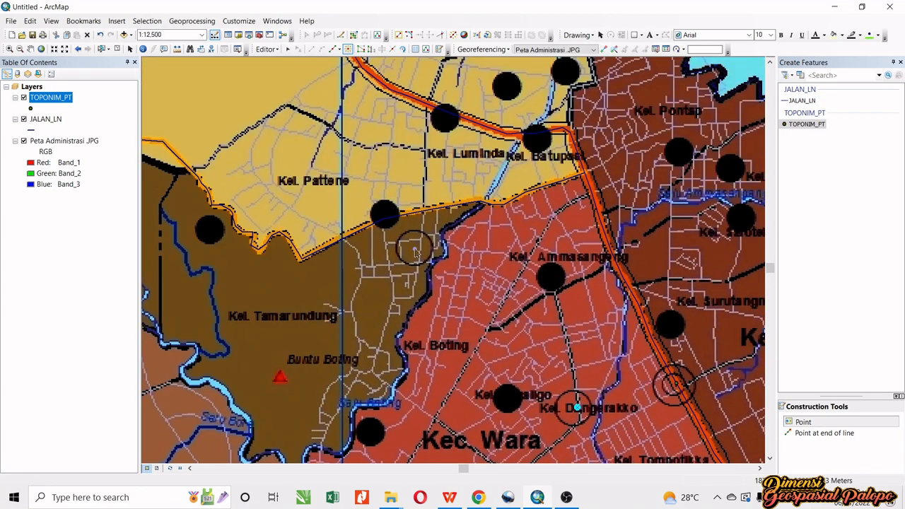
# Place TOPONIM_PT points on the ringed district symbols northeast of Kel. Tamarundung and at the Kec. Wara Utara label
pyautogui.click(415, 249)
pyautogui.moveTo(484, 232); pyautogui.dragTo(535, 456)
pyautogui.click(372, 264)
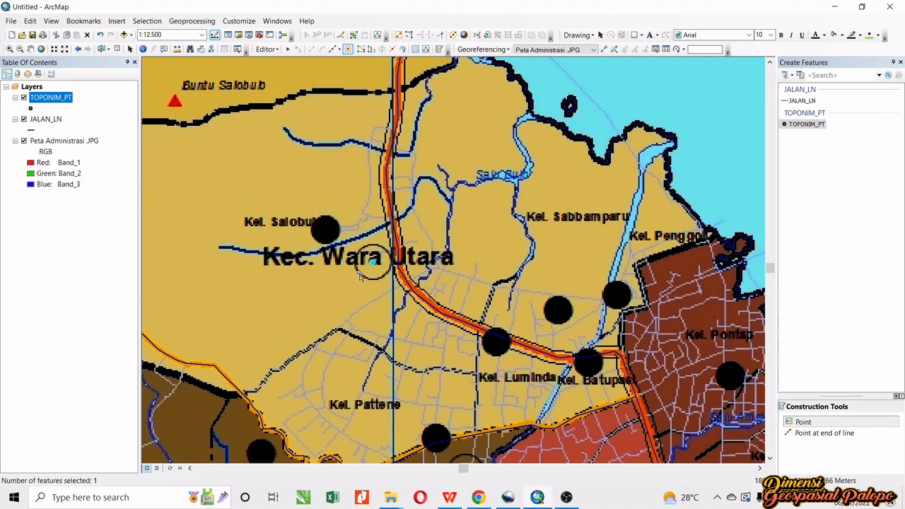
# Place TOPONIM_PT points on the ringed district symbols beside the main road in Kec. Bara and Kec. Telluwanua
pyautogui.moveTo(212, 382); pyautogui.dragTo(574, 247)
pyautogui.scroll(1, 574, 246)
pyautogui.scroll(1, 440, 302)
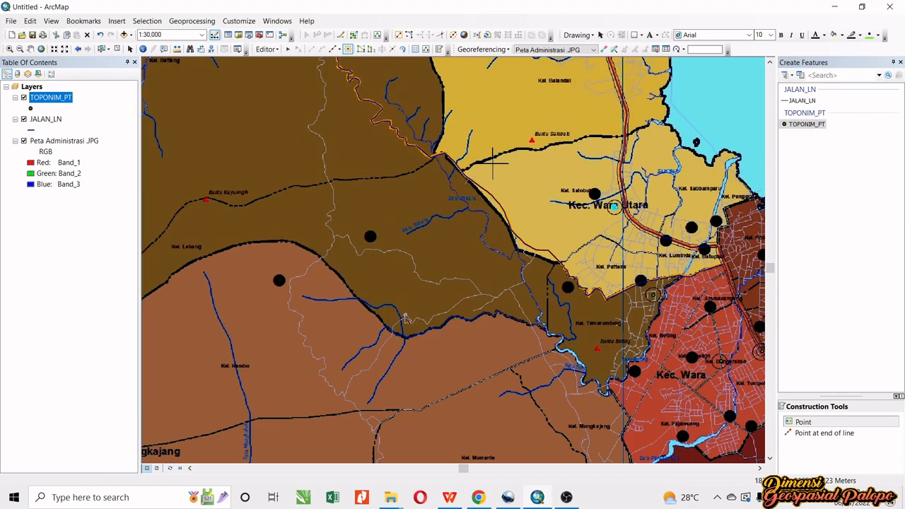
pyautogui.scroll(3, 453, 292)
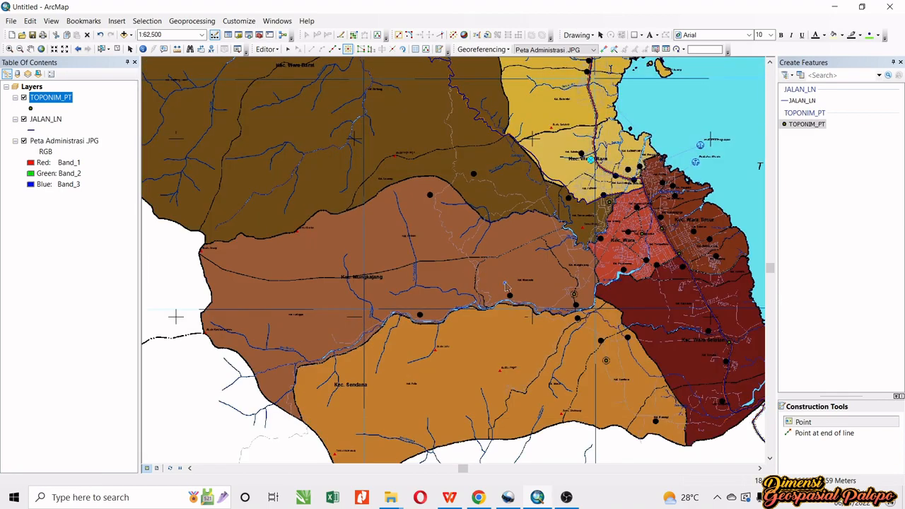
pyautogui.scroll(-4, 452, 250)
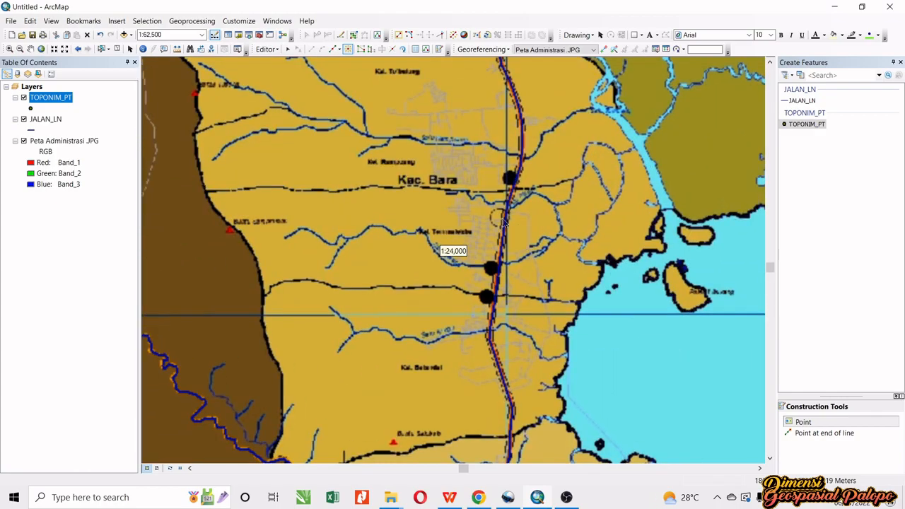
pyautogui.scroll(-1, 499, 217)
pyautogui.scroll(-1, 484, 390)
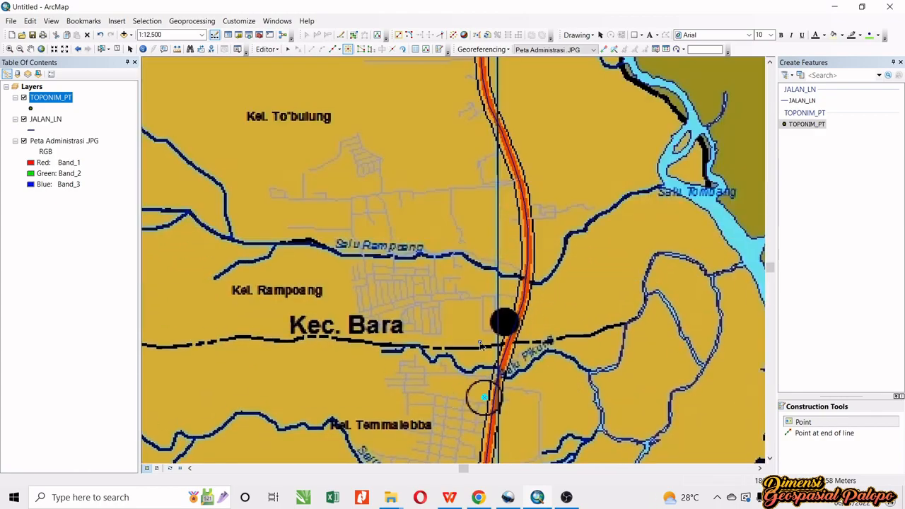
pyautogui.scroll(2, 460, 282)
pyautogui.scroll(-3, 488, 247)
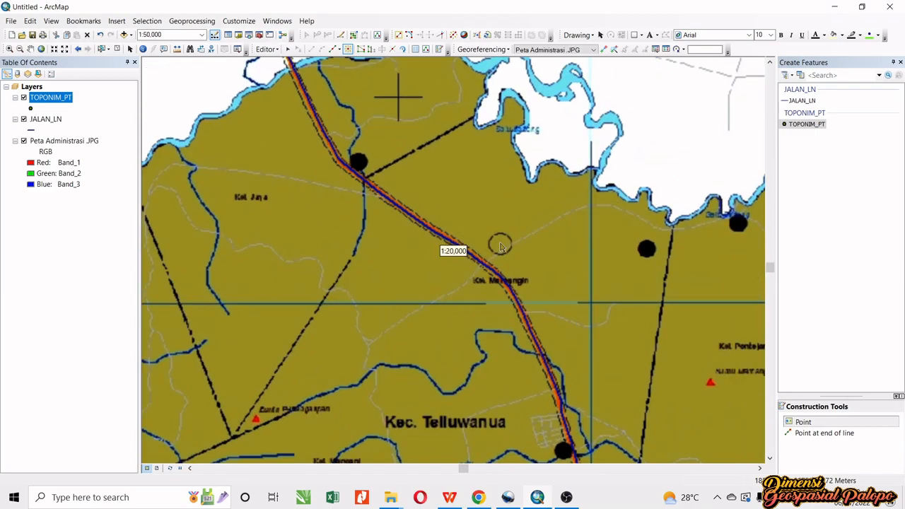
# Examine all districts on the scanned map for ringed district symbols that still lack a point
pyautogui.scroll(2, 502, 247)
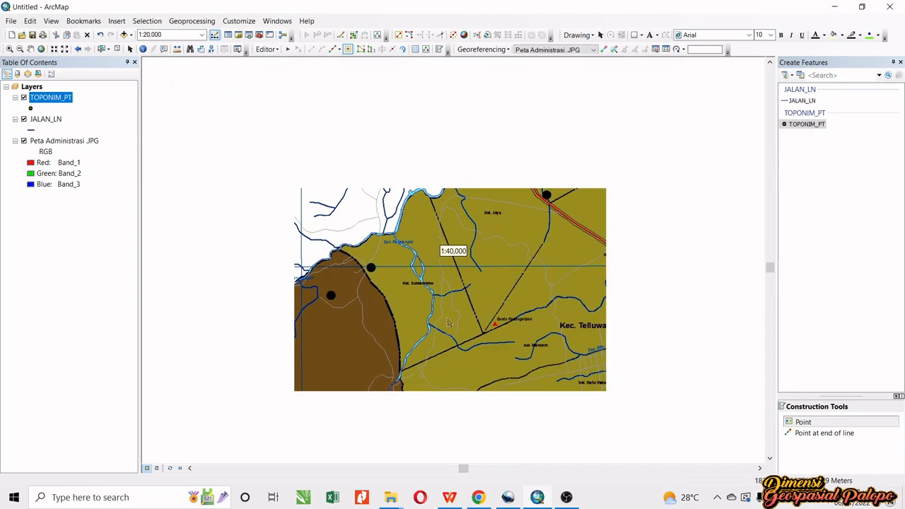
pyautogui.scroll(-1, 493, 259)
pyautogui.scroll(2, 493, 259)
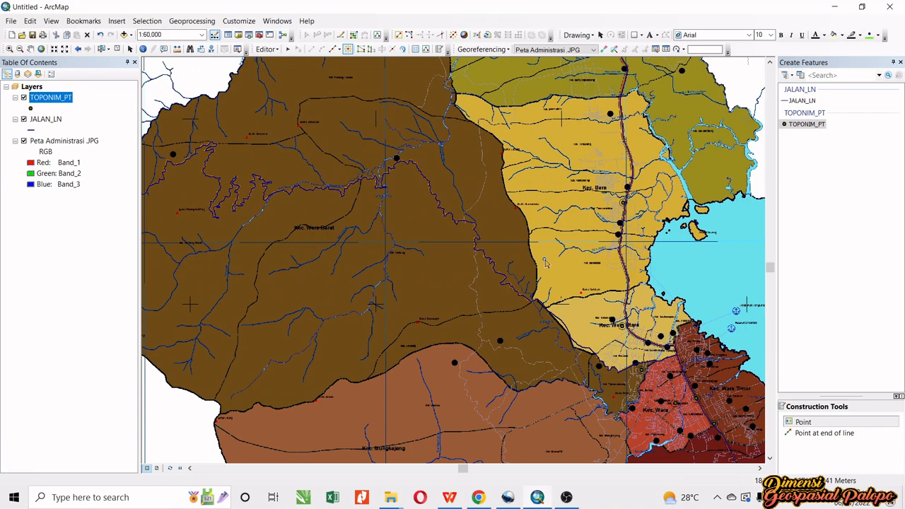
pyautogui.moveTo(477, 180); pyautogui.dragTo(561, 132)
pyautogui.moveTo(582, 109); pyautogui.dragTo(438, 273)
pyautogui.moveTo(565, 319); pyautogui.dragTo(468, 186)
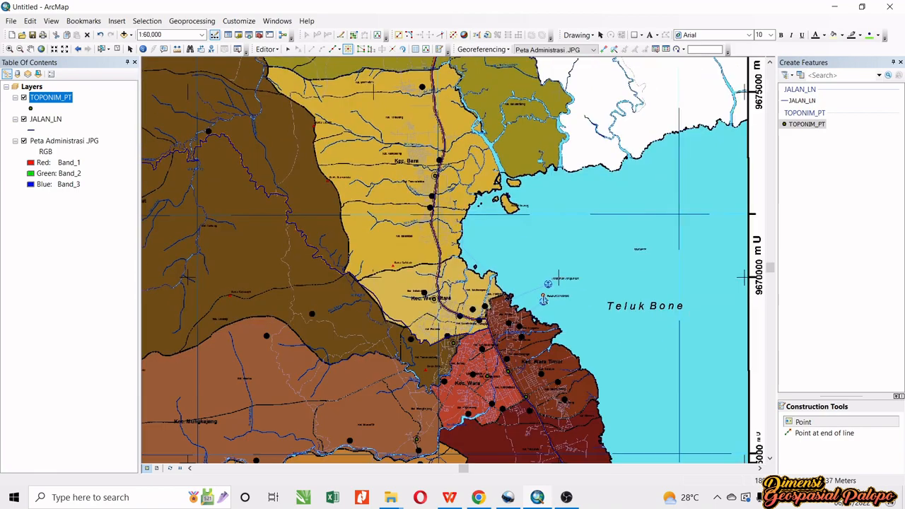
pyautogui.moveTo(523, 322); pyautogui.dragTo(550, 180)
pyautogui.moveTo(646, 383); pyautogui.dragTo(640, 302)
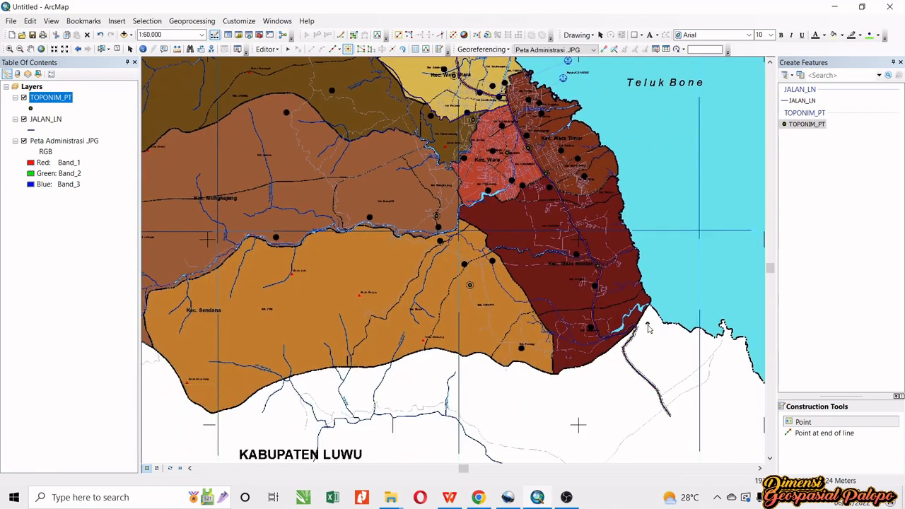
pyautogui.moveTo(433, 338); pyautogui.dragTo(486, 362)
pyautogui.moveTo(509, 395); pyautogui.dragTo(528, 276)
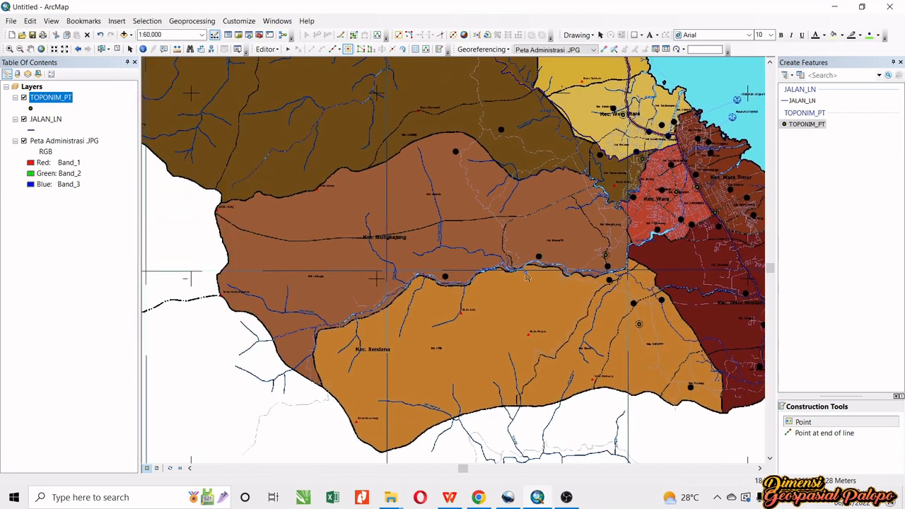
pyautogui.moveTo(603, 311); pyautogui.dragTo(493, 344)
pyautogui.moveTo(499, 301); pyautogui.dragTo(467, 397)
pyautogui.moveTo(586, 398); pyautogui.dragTo(549, 296)
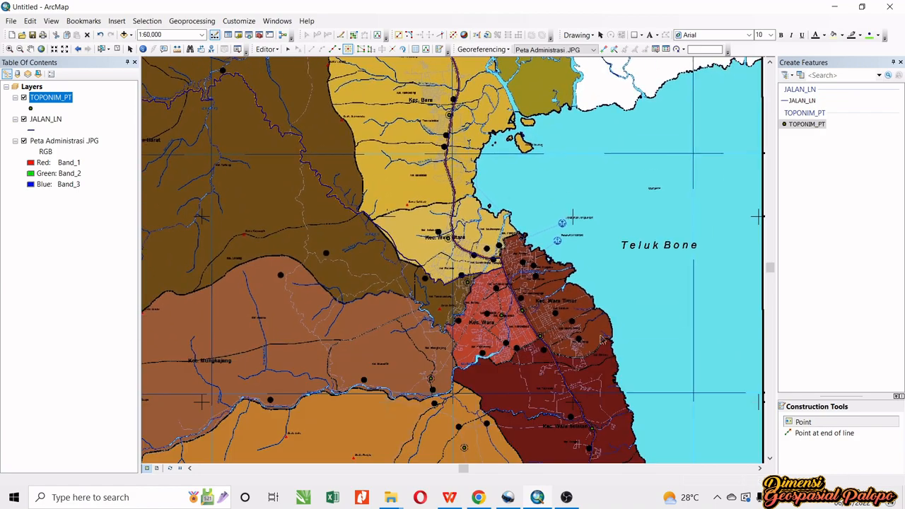
pyautogui.moveTo(622, 367); pyautogui.dragTo(599, 292)
pyautogui.scroll(-1, 599, 291)
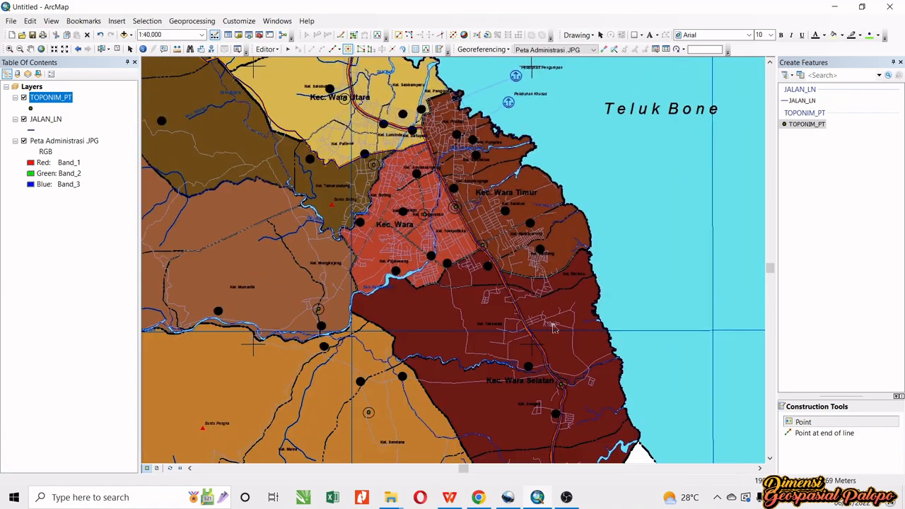
pyautogui.moveTo(554, 323); pyautogui.dragTo(557, 217)
pyautogui.moveTo(517, 253); pyautogui.dragTo(543, 346)
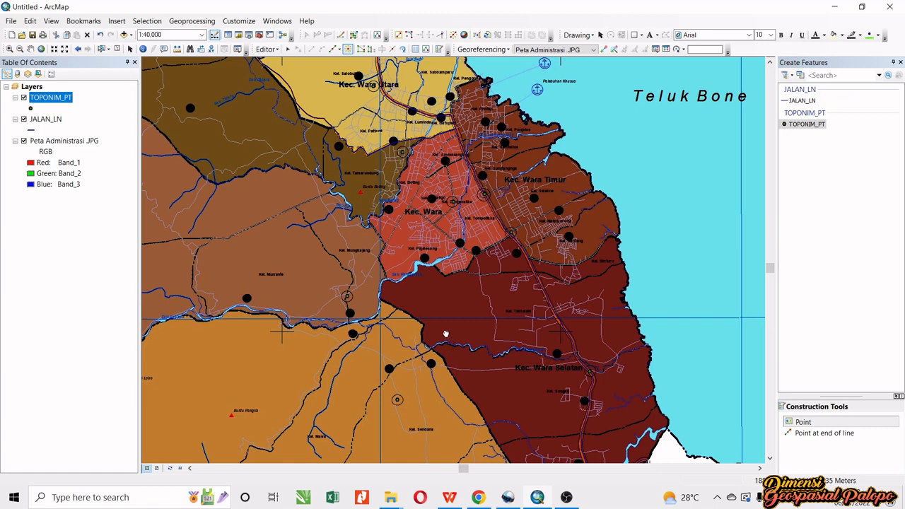
pyautogui.moveTo(445, 333); pyautogui.dragTo(519, 263)
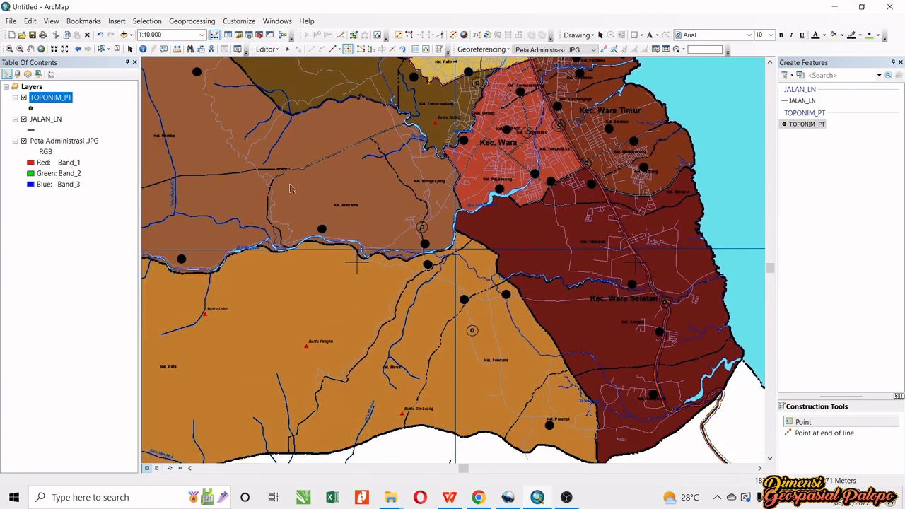
# Open the TOPONIM_PT attribute table and highlight the records with empty JENIS_OBJE individually to check their points on the map
pyautogui.rightClick(64, 100)
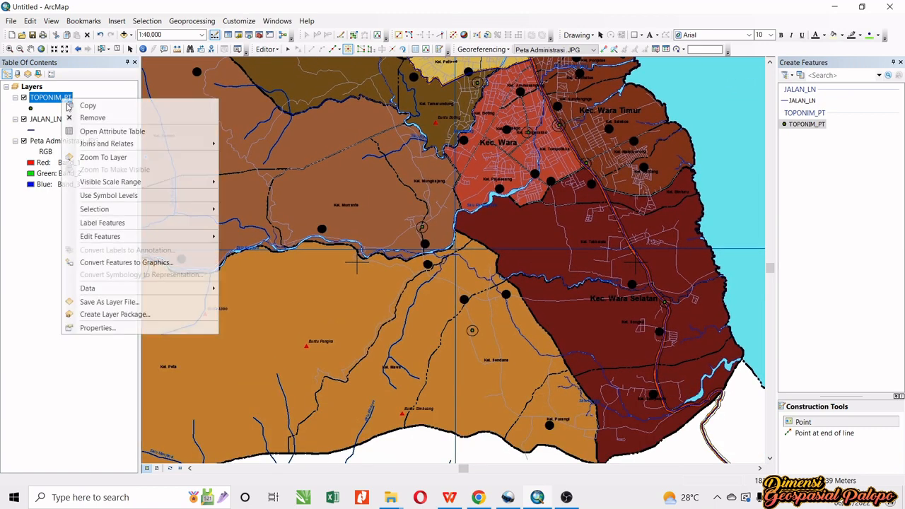
pyautogui.click(89, 130)
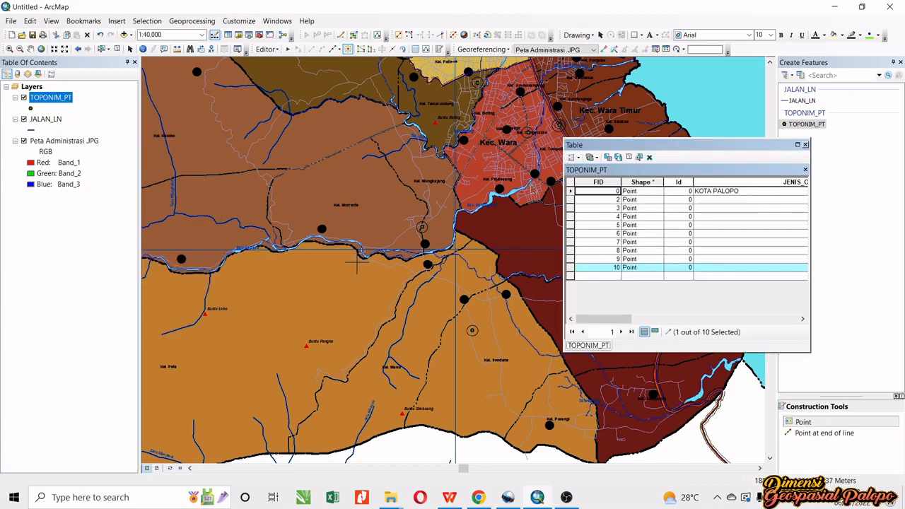
pyautogui.click(570, 200)
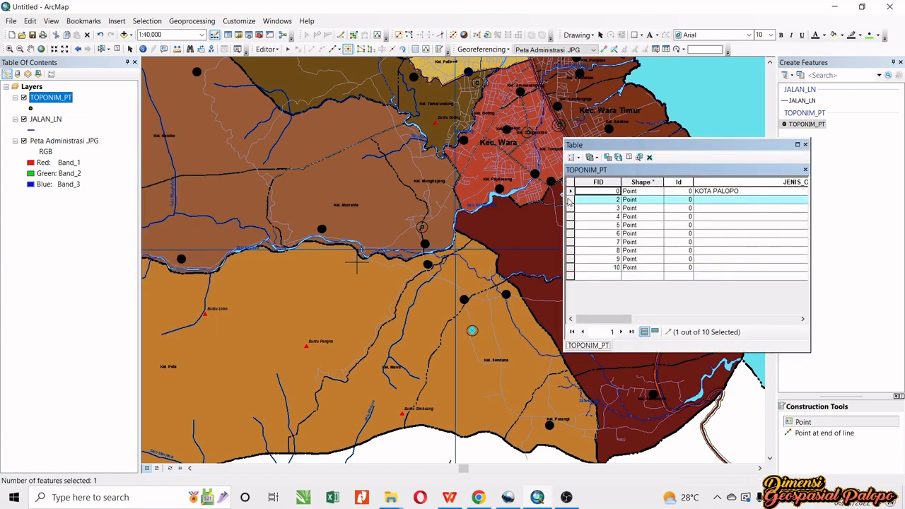
pyautogui.click(570, 200)
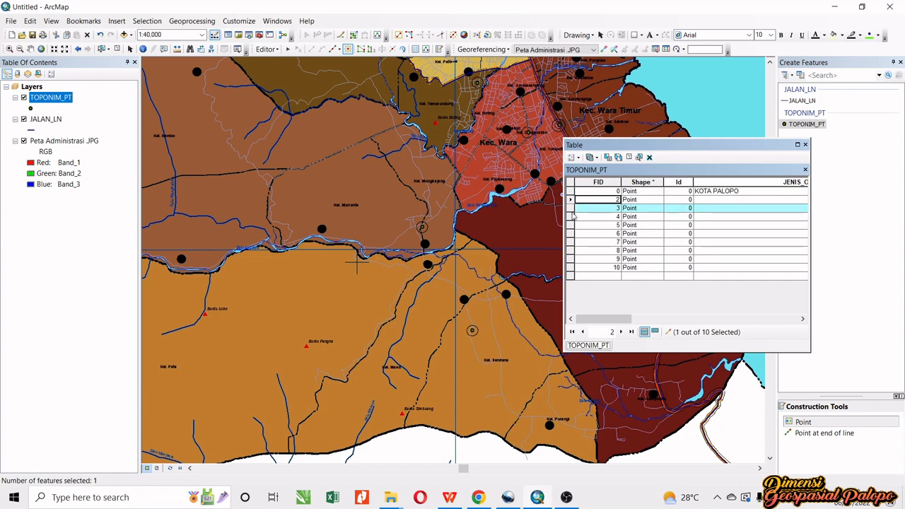
pyautogui.click(571, 225)
pyautogui.click(570, 234)
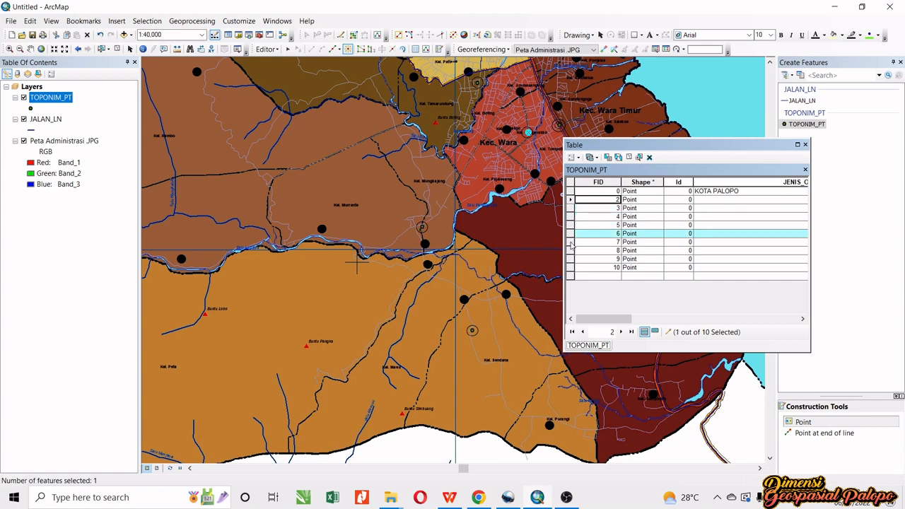
pyautogui.click(572, 243)
pyautogui.click(571, 251)
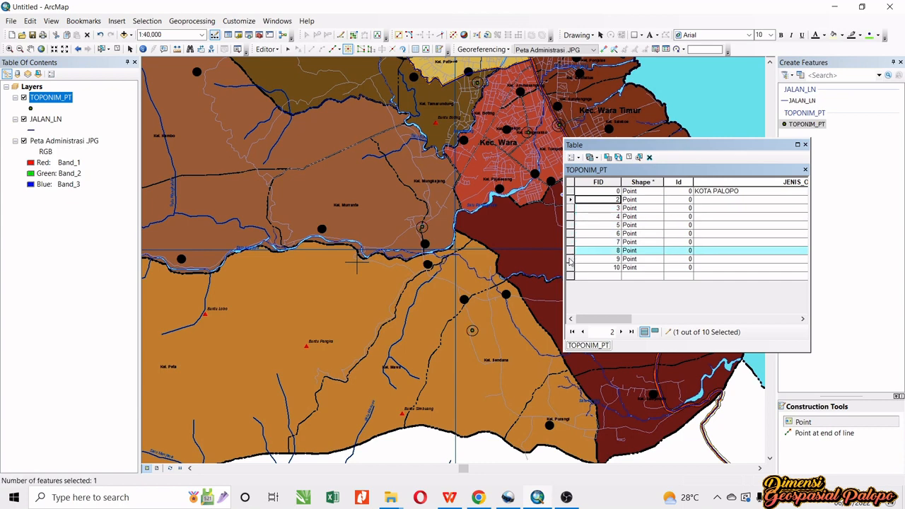
pyautogui.click(570, 259)
pyautogui.click(570, 267)
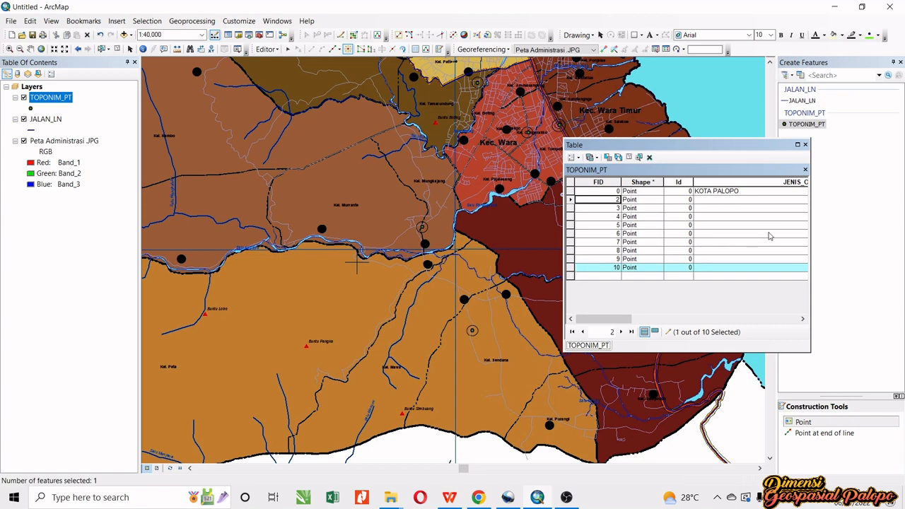
# Select the nine records FID 2 through 10 together in the TOPONIM_PT table
pyautogui.click(570, 200)
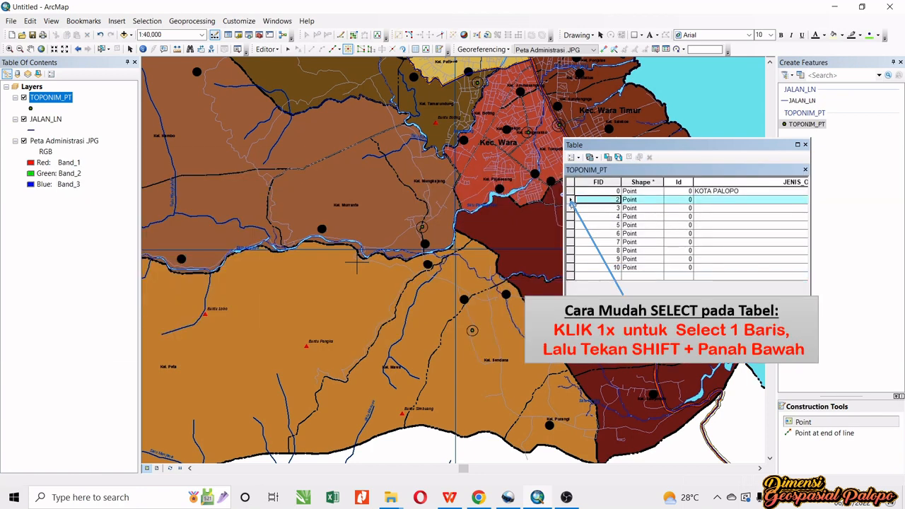
pyautogui.hotkey('shift', 'Down')
pyautogui.hotkey('shift', 'Down')
pyautogui.hotkey('shift', 'Down')
pyautogui.hotkey('shift', 'Down')
pyautogui.hotkey('shift', 'Down')
pyautogui.hotkey('shift', 'Down')
pyautogui.hotkey('shift', 'Down')
pyautogui.hotkey('shift', 'Down')
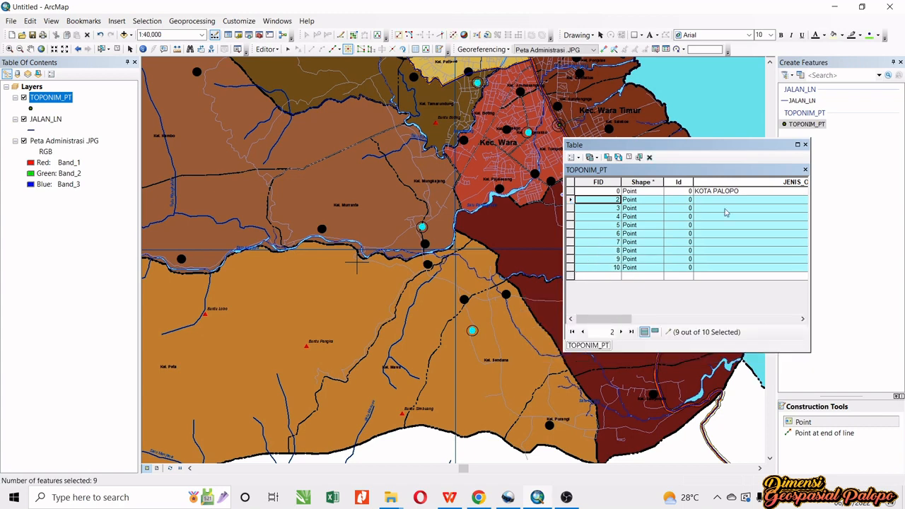
# Fill JENIS_OBJE of the selected records with "KOTA KECAMATAN" using the Field Calculator, and close the attribute table
pyautogui.rightClick(740, 185)
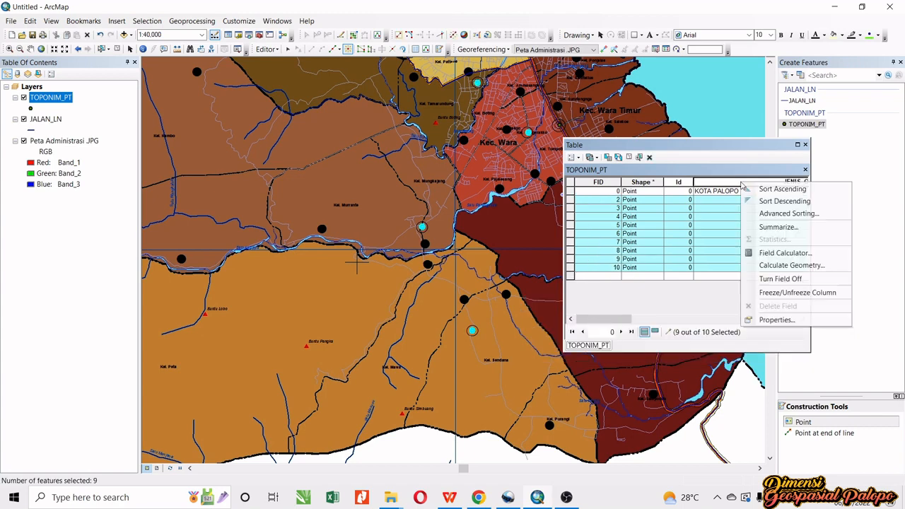
pyautogui.click(779, 253)
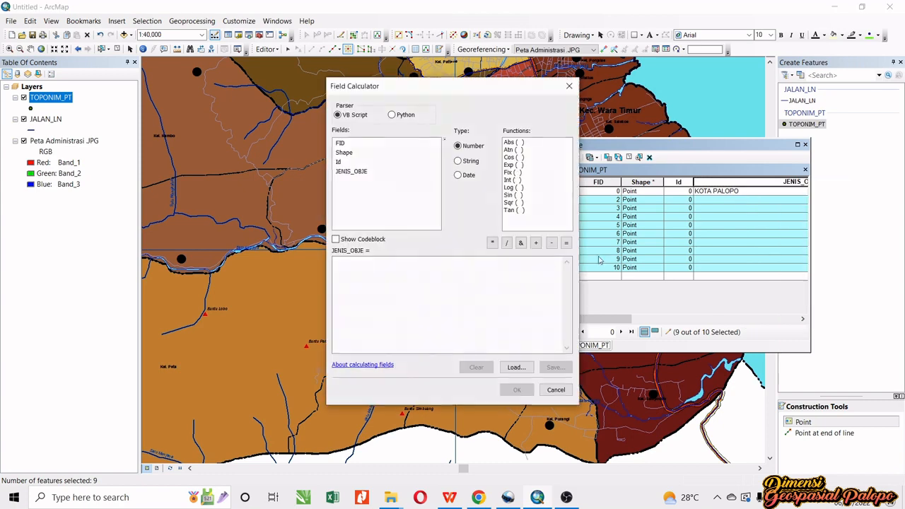
pyautogui.click(492, 263)
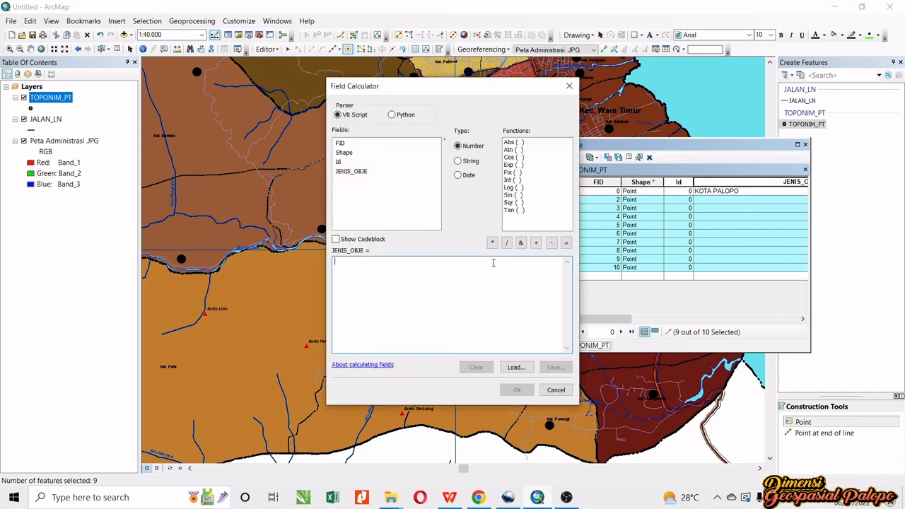
pyautogui.write('"KOTA KECAMATAN')
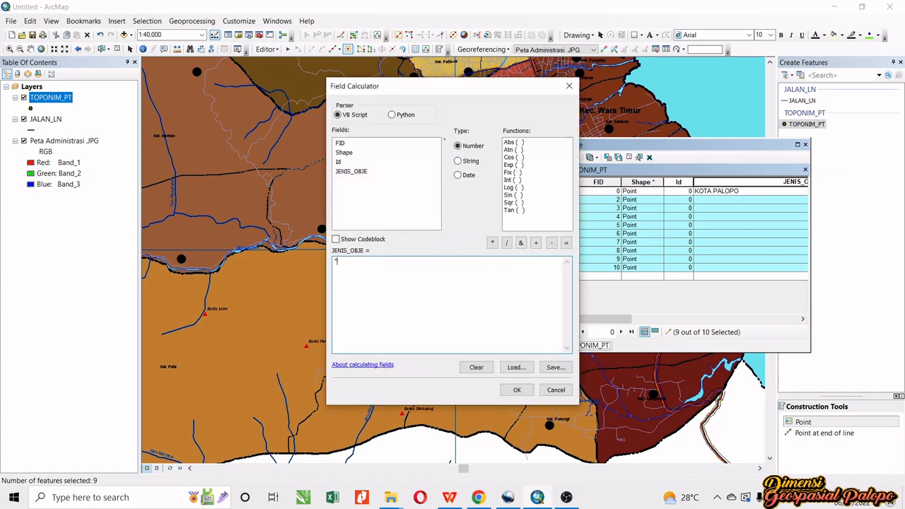
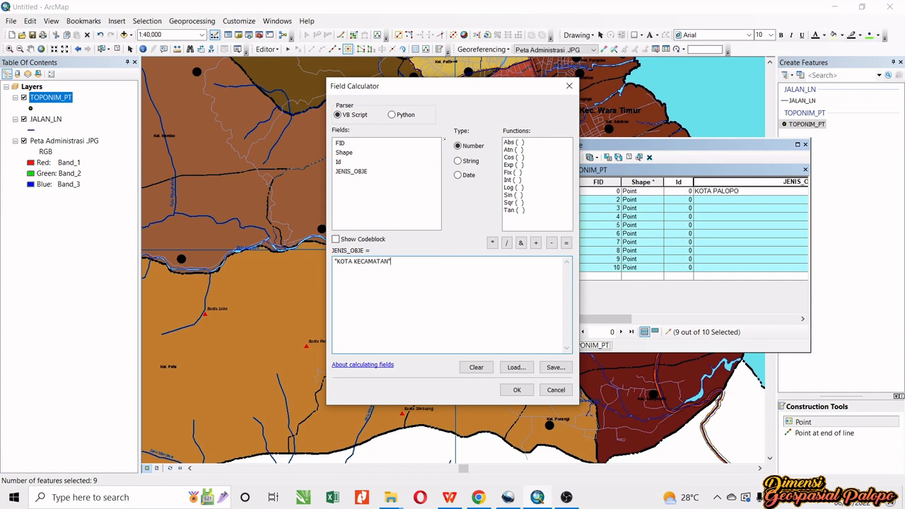
pyautogui.click(519, 390)
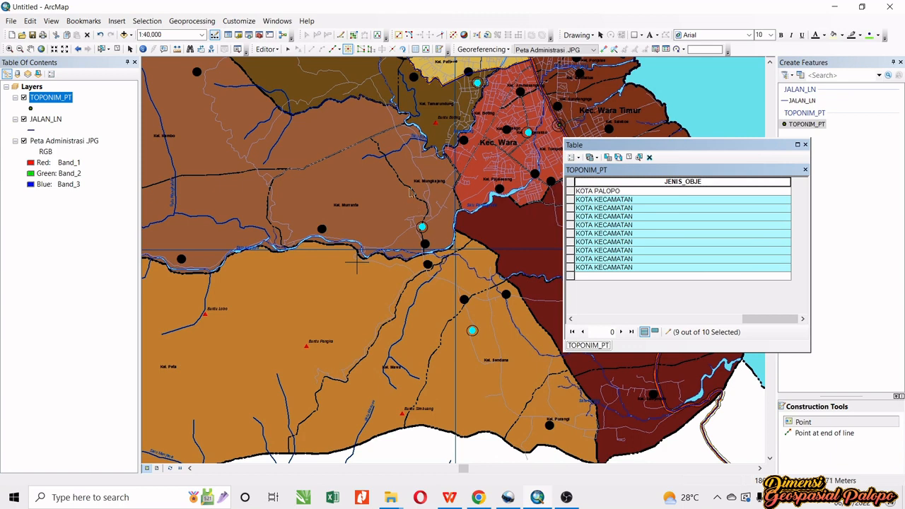
pyautogui.moveTo(384, 216); pyautogui.dragTo(472, 126)
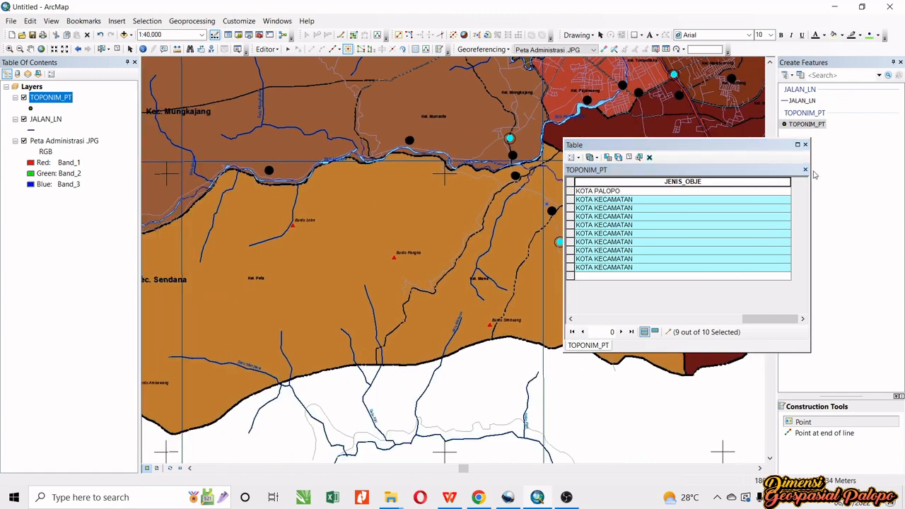
pyautogui.click(804, 144)
# Place TOPONIM_PT points on the solid black village dots at Kel. Purangi, Sampoddo and Songka, above the Kec. Wara Selatan label, and north of Kel. Sendana
pyautogui.scroll(2, 491, 243)
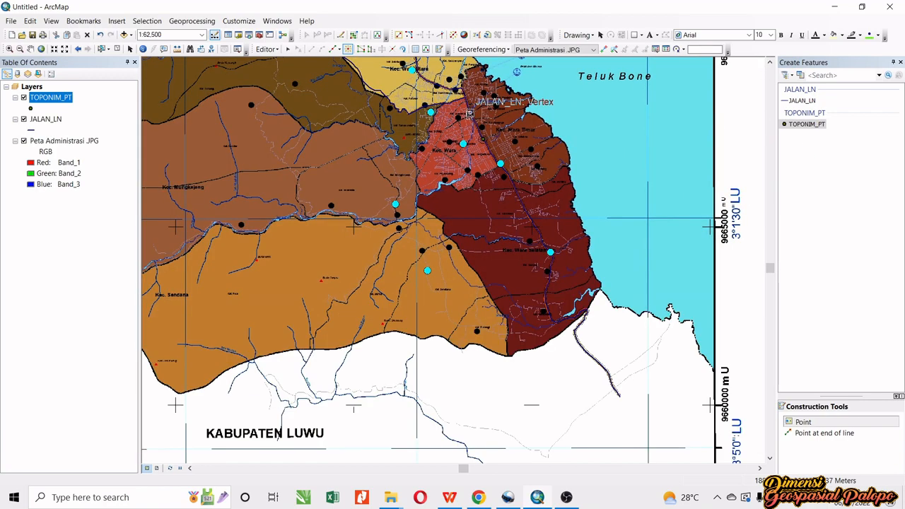
pyautogui.scroll(-3, 444, 242)
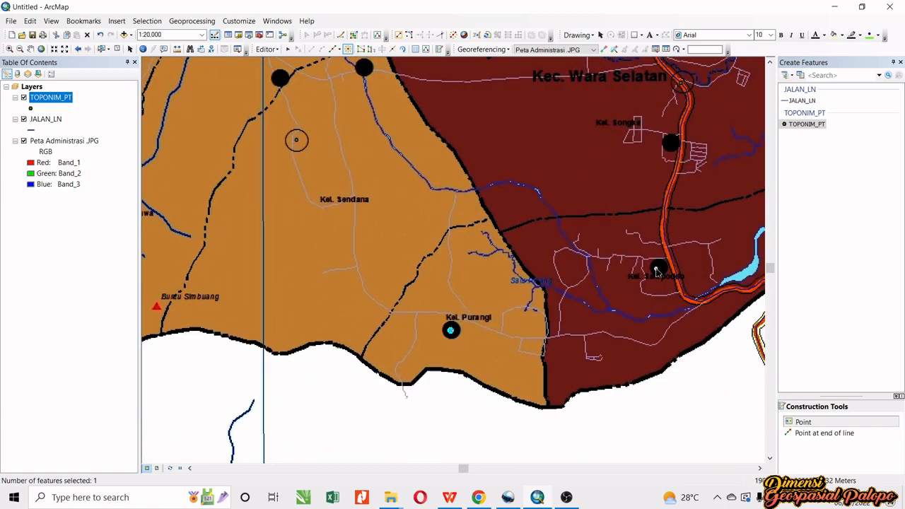
pyautogui.click(657, 267)
pyautogui.click(553, 174)
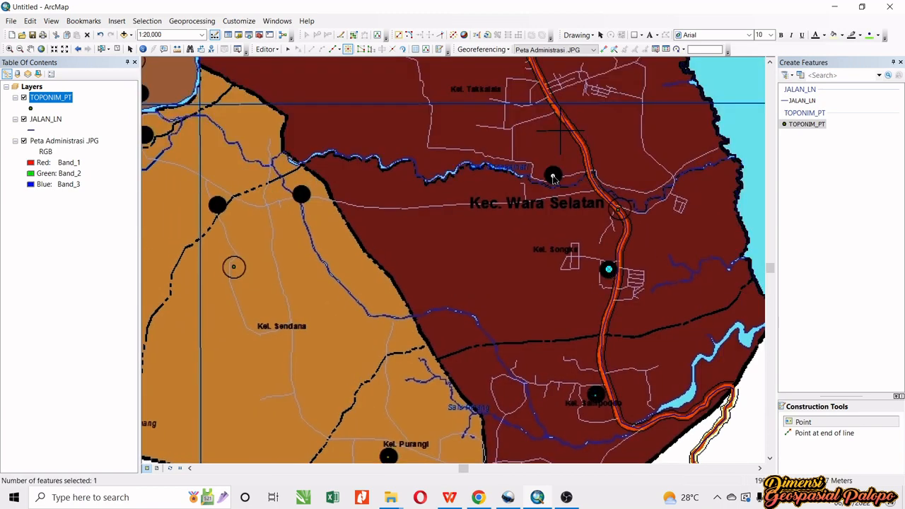
pyautogui.click(301, 196)
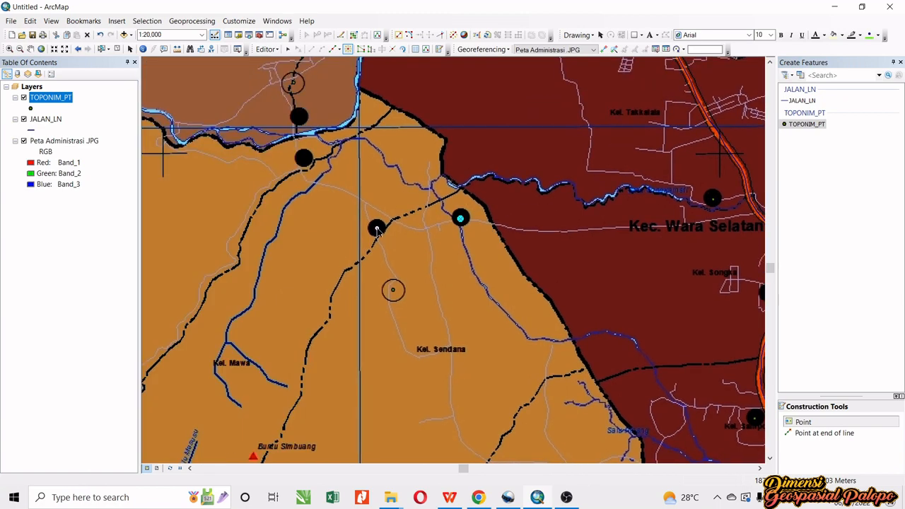
# Place TOPONIM_PT points on the black village dots north of Kel. Sendana, beside Kel. Pajalesang, and along the Kec. Wara and Kec. Wara Selatan boundary
pyautogui.click(429, 222)
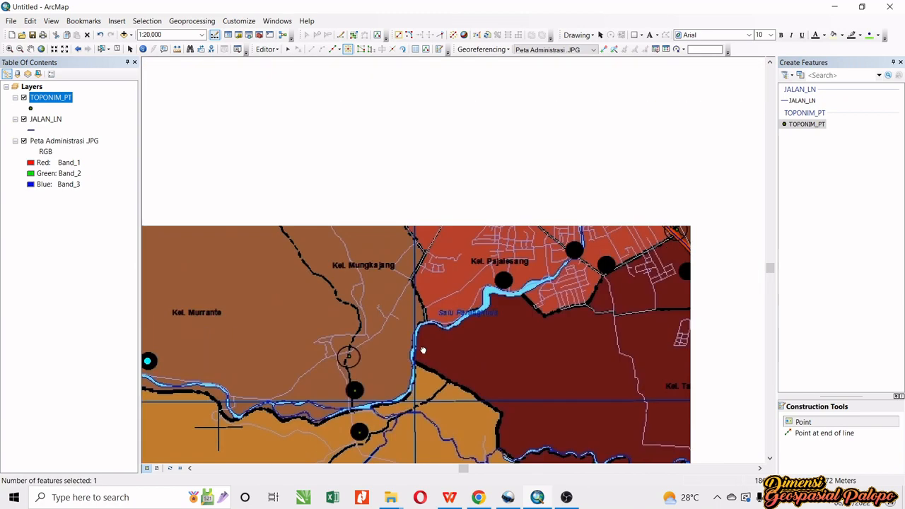
pyautogui.click(502, 285)
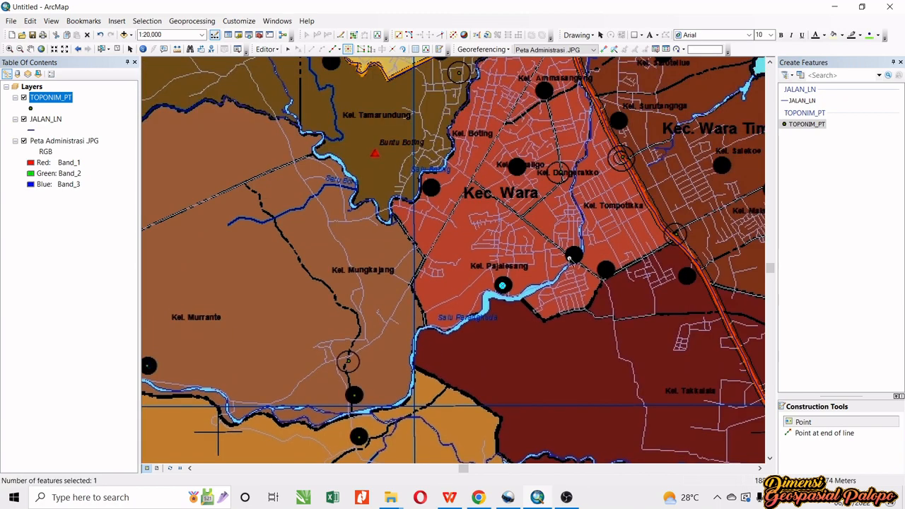
pyautogui.click(574, 255)
pyautogui.click(686, 276)
# Change the TOPONIM_PT layer's point symbol color to red and increase its size
pyautogui.click(32, 108)
pyautogui.click(602, 178)
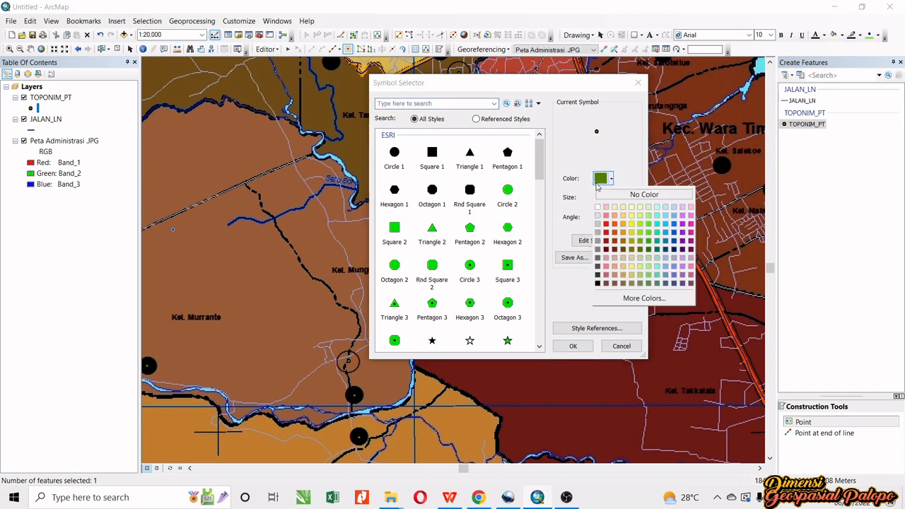
pyautogui.click(602, 178)
pyautogui.click(602, 178)
pyautogui.click(615, 224)
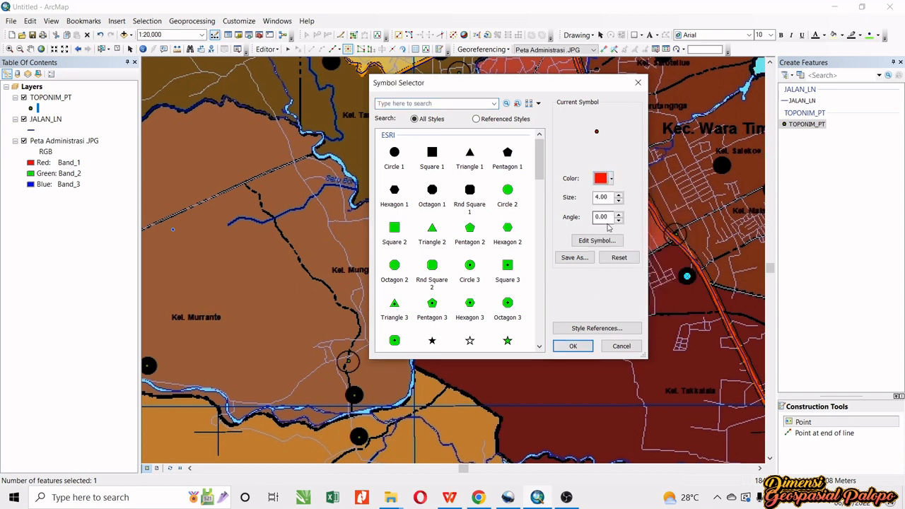
pyautogui.click(620, 199)
pyautogui.click(620, 199)
pyautogui.click(619, 199)
pyautogui.click(572, 346)
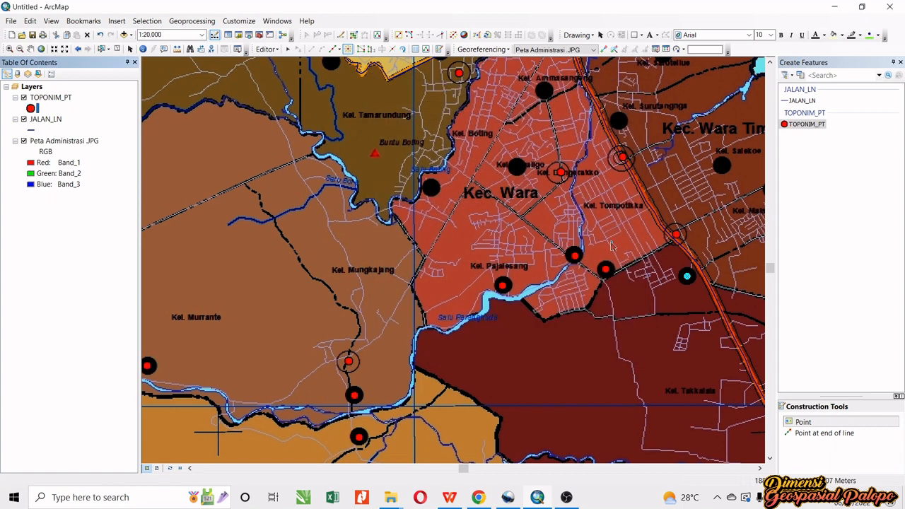
# Place TOPONIM_PT points on the black dots around the Kec. Wara label and at Kel. Salekoe, Malatunrung, Benteng, Surutangnga and Ammasangeng
pyautogui.click(433, 189)
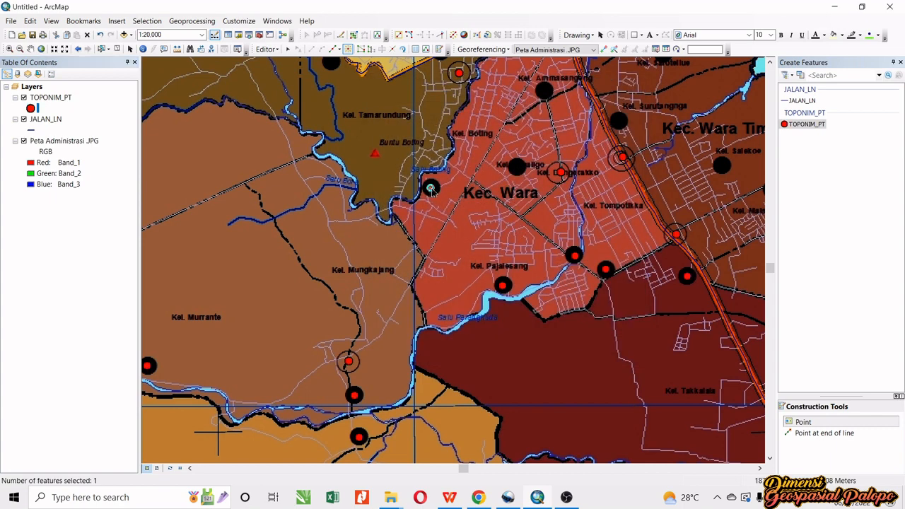
pyautogui.click(518, 169)
pyautogui.press('Right')
pyautogui.press('Up')
pyautogui.click(568, 269)
pyautogui.click(617, 293)
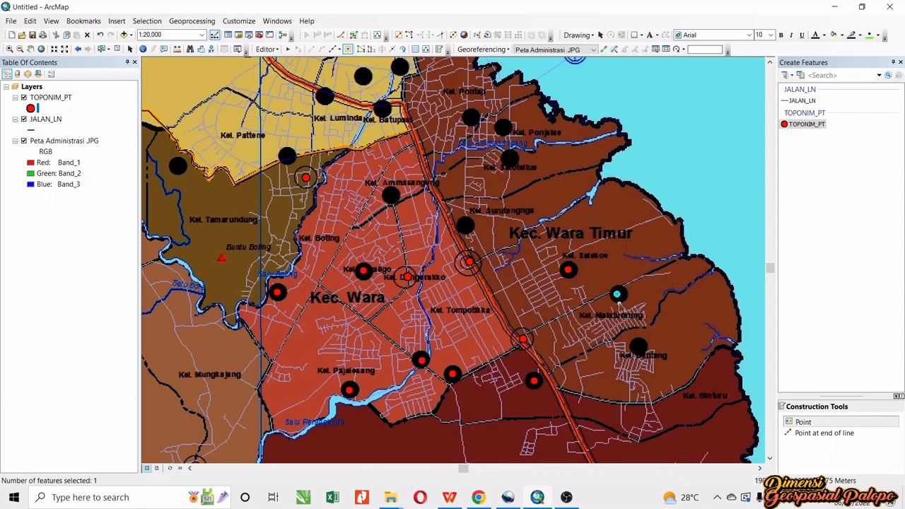
pyautogui.click(638, 346)
pyautogui.click(465, 226)
pyautogui.click(391, 194)
# Place TOPONIM_PT points on the three black dots at Kel. Pontap, Ponjalae and Salotellue in northern Kec. Wara Timur
pyautogui.press('Up')
pyautogui.press('Left')
pyautogui.click(496, 225)
pyautogui.click(529, 234)
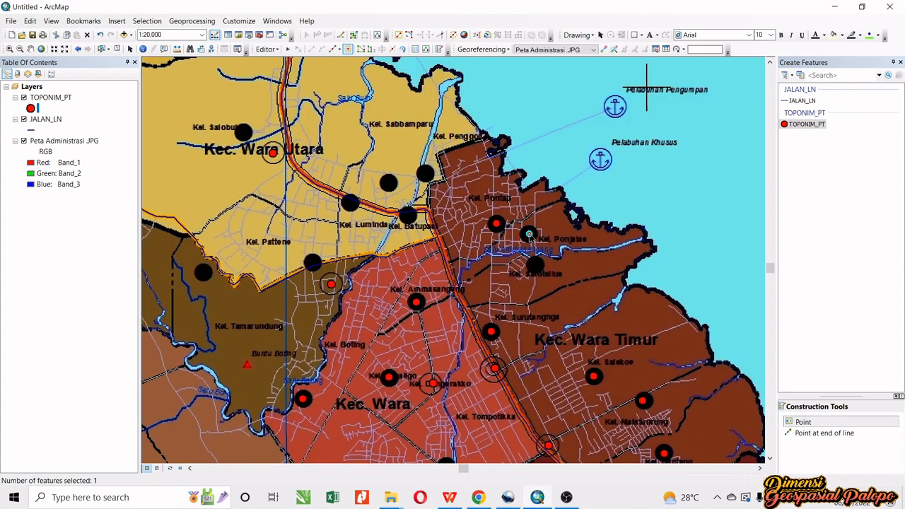
pyautogui.click(535, 266)
# Place TOPONIM_PT points on the black dots near Kel. Batupasi, Penggoli, Sabbamparu, Luminda and Pattene in Kec. Wara Utara
pyautogui.press('Left')
pyautogui.scroll(2, 543, 206)
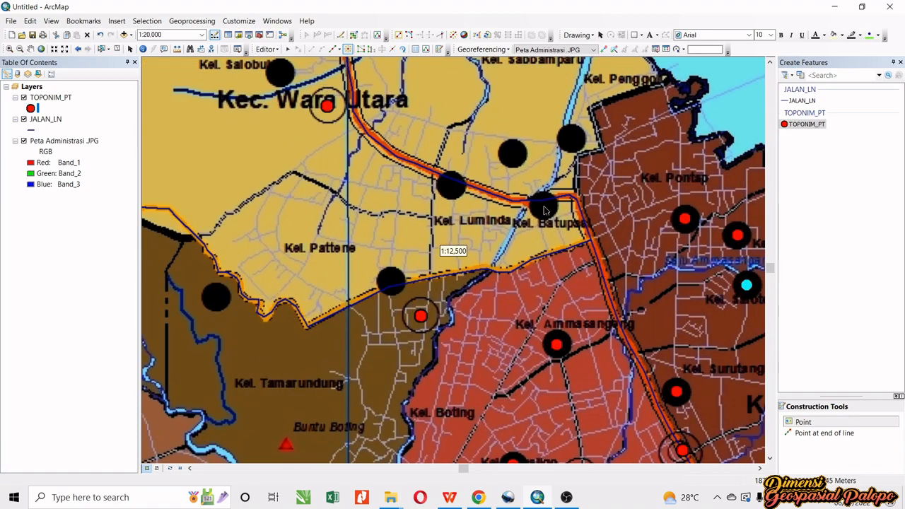
pyautogui.click(543, 205)
pyautogui.click(573, 137)
pyautogui.click(512, 153)
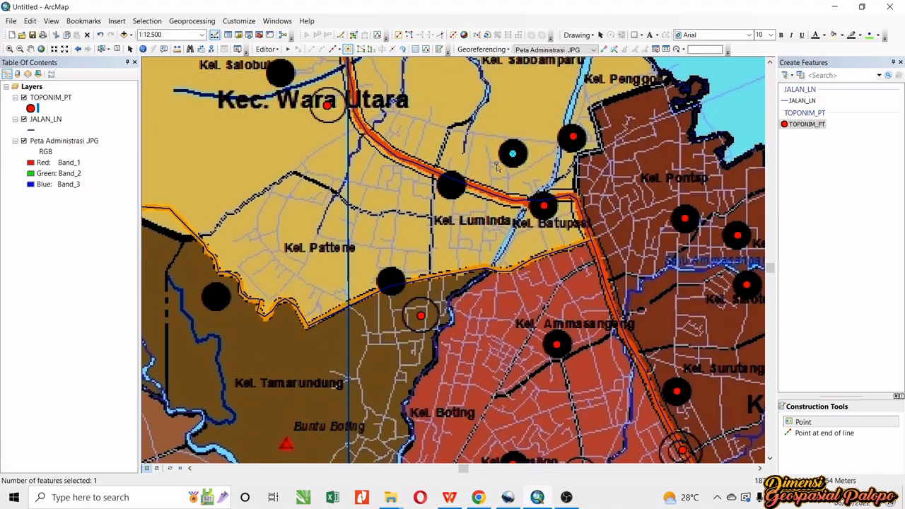
pyautogui.click(451, 185)
pyautogui.click(391, 282)
# Place TOPONIM_PT points on the dots northwest of Kel. Tamarundung, at Kel. Salobulo, southwest of Salu Tabang, above Kel. Kambo, and on the Mungkajang–Sendana boundary river
pyautogui.moveTo(391, 281); pyautogui.dragTo(615, 176)
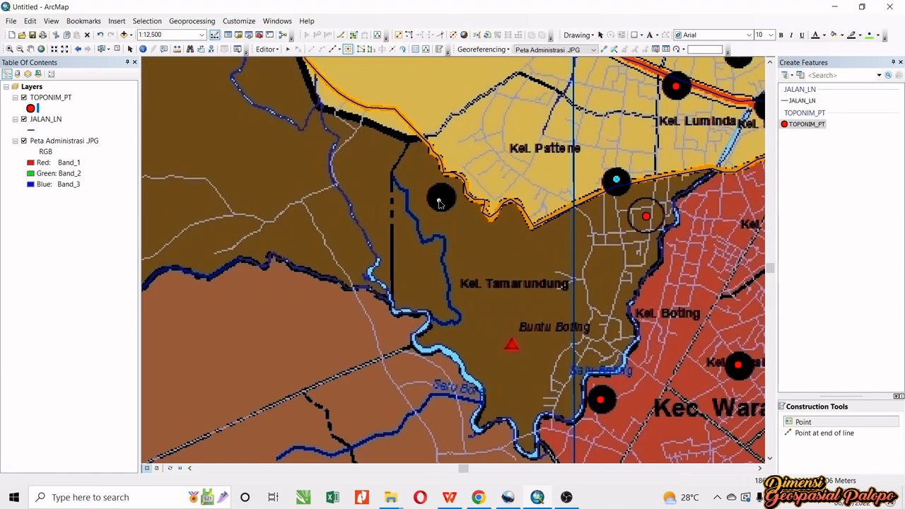
pyautogui.scroll(-2, 463, 257)
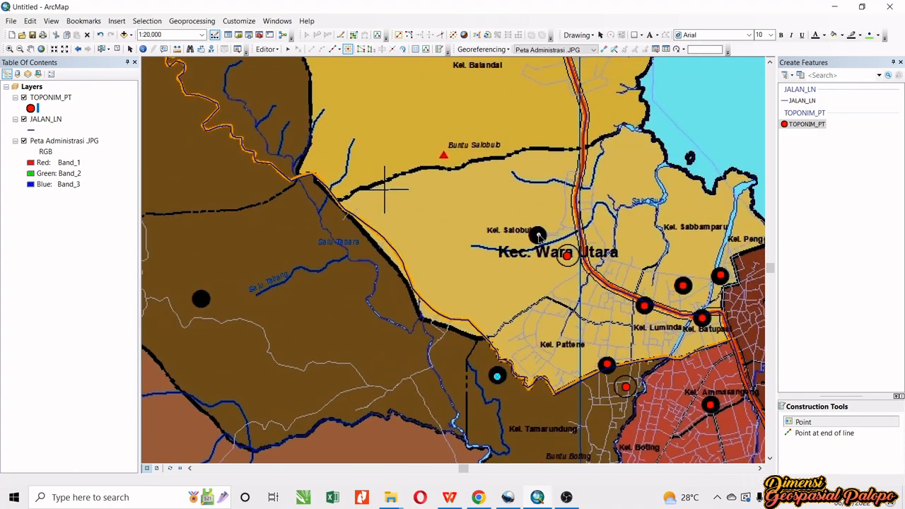
pyautogui.click(537, 233)
pyautogui.scroll(1, 403, 228)
pyautogui.click(394, 237)
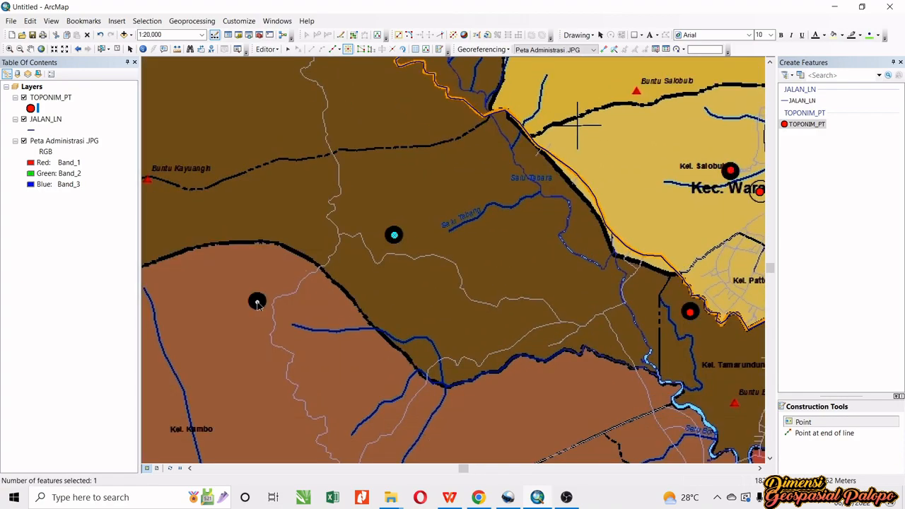
pyautogui.scroll(-3, 440, 240)
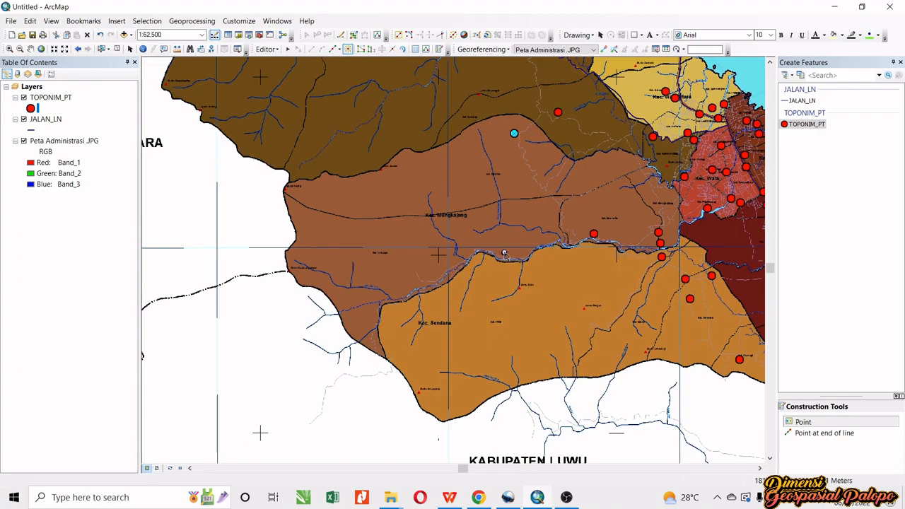
pyautogui.scroll(1, 504, 252)
pyautogui.click(504, 253)
# Place TOPONIM_PT points on the remaining black village dots in Kec. Wara Barat, including the one northeast of Kel. Padang Lambe
pyautogui.moveTo(571, 197); pyautogui.dragTo(511, 326)
pyautogui.scroll(-2, 511, 326)
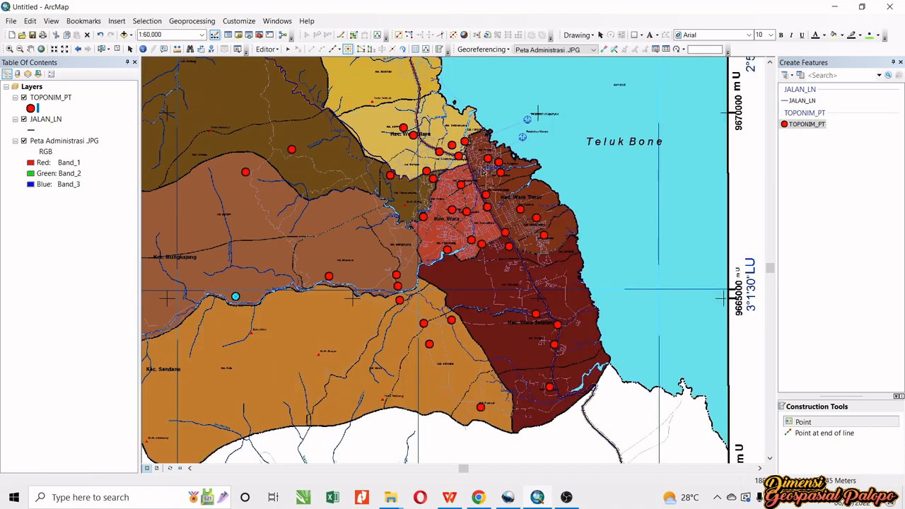
pyautogui.scroll(3, 520, 171)
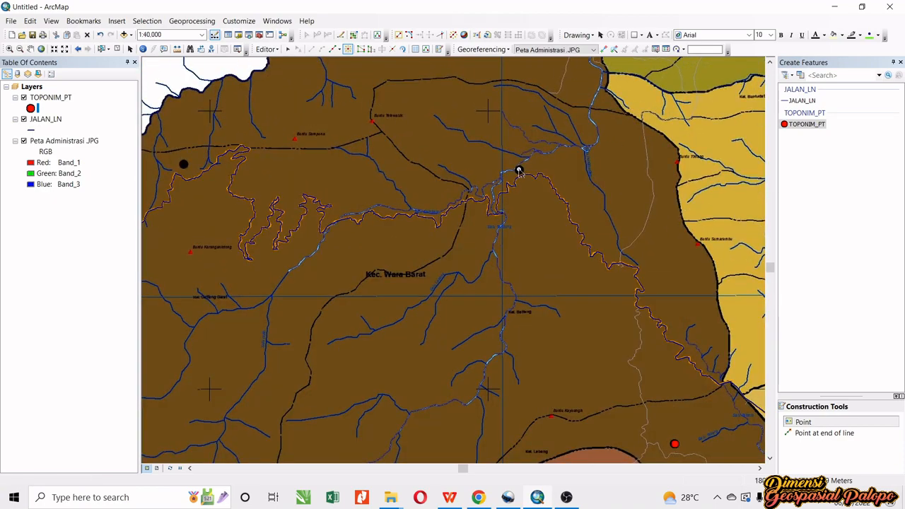
pyautogui.press('Left')
pyautogui.press('Up')
pyautogui.press('Right')
pyautogui.press('Up')
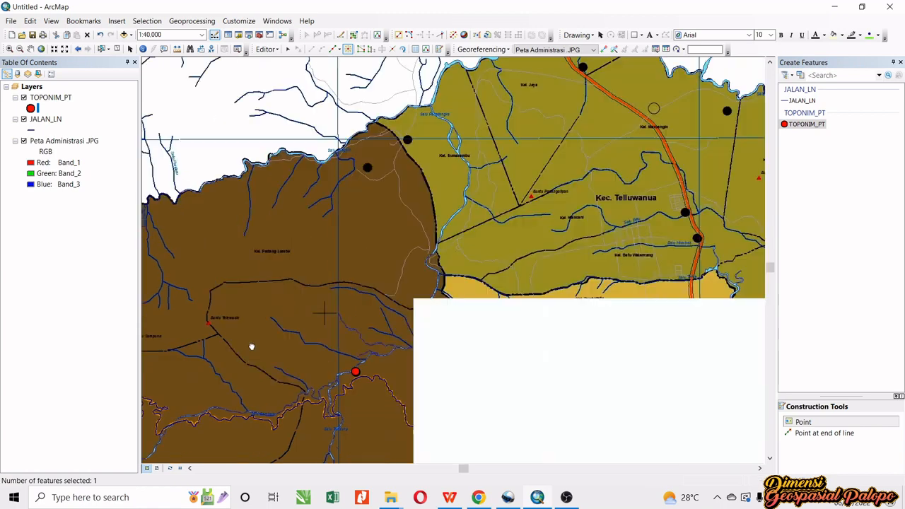
pyautogui.click(368, 170)
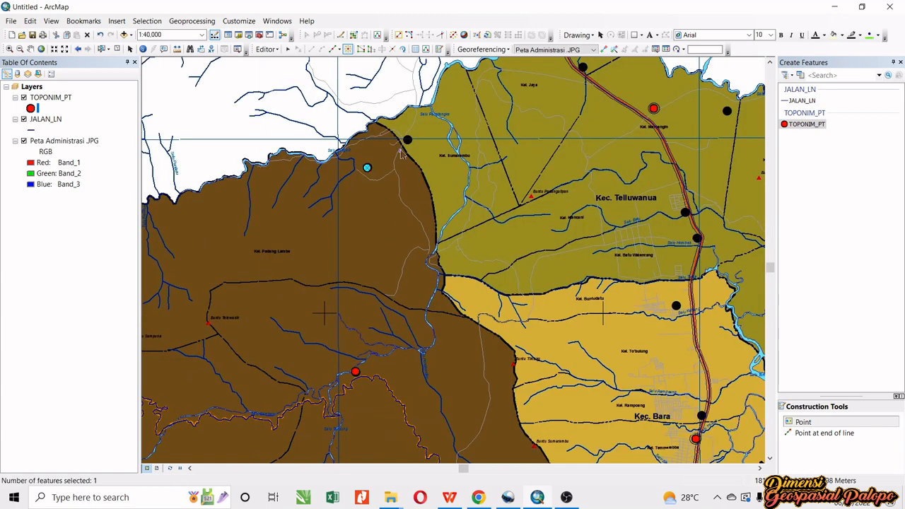
# Place TOPONIM_PT points on the black dots near Kel. Sumarambu and Kel. Jaya, and on the two dots northwest of Kel. Pentojangan
pyautogui.scroll(2, 410, 138)
pyautogui.click(405, 143)
pyautogui.press('Right')
pyautogui.press('Up')
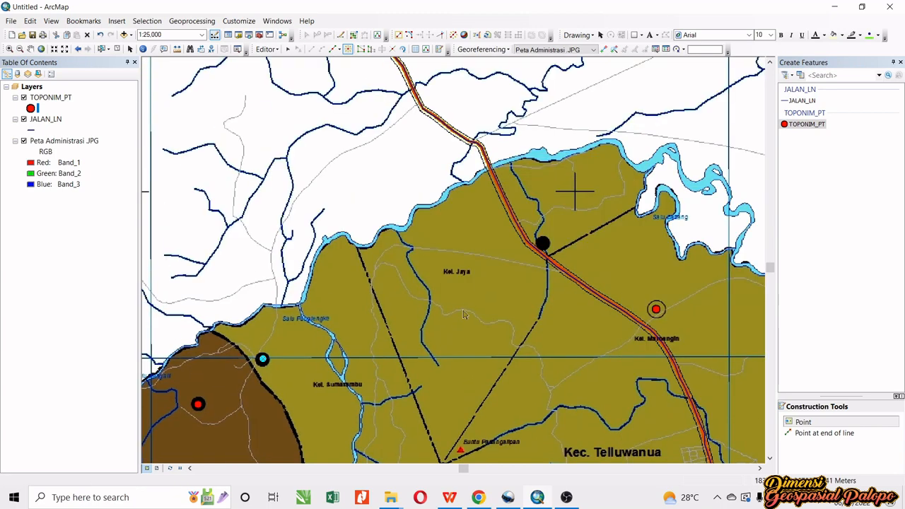
pyautogui.click(542, 243)
pyautogui.moveTo(568, 245); pyautogui.dragTo(365, 73)
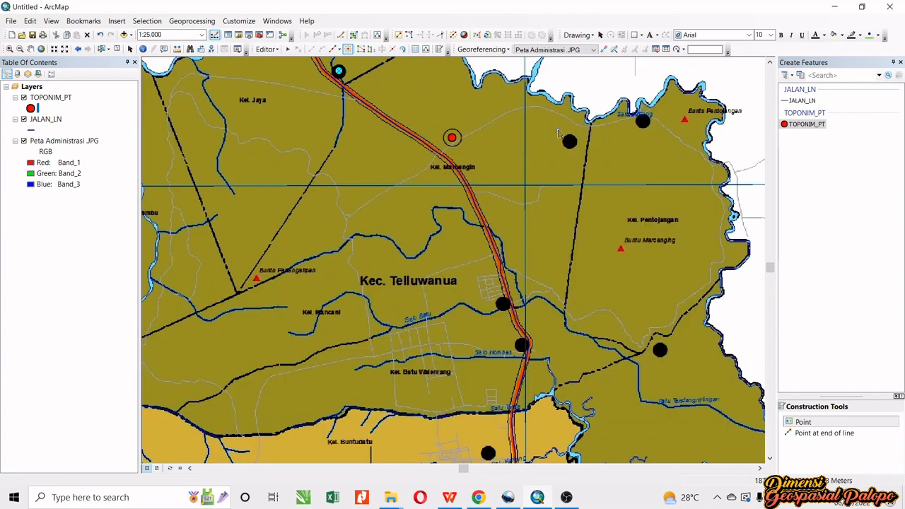
pyautogui.click(570, 142)
pyautogui.click(642, 121)
# Place TOPONIM_PT points on the dot south of Kel. Pentojangan and the two main-road dots east of Kel. Mancani and Kel. Batu Walenrang
pyautogui.press('Down')
pyautogui.press('Right')
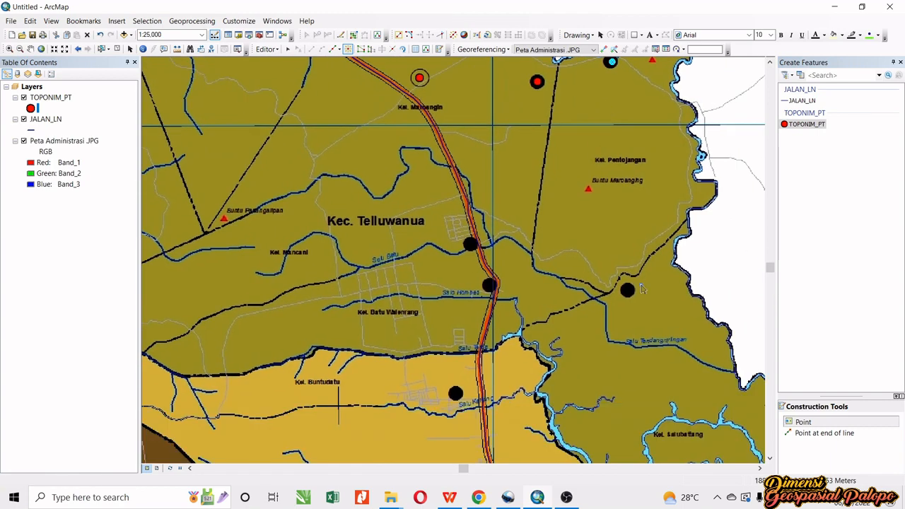
pyautogui.click(627, 291)
pyautogui.scroll(1, 493, 287)
pyautogui.click(487, 284)
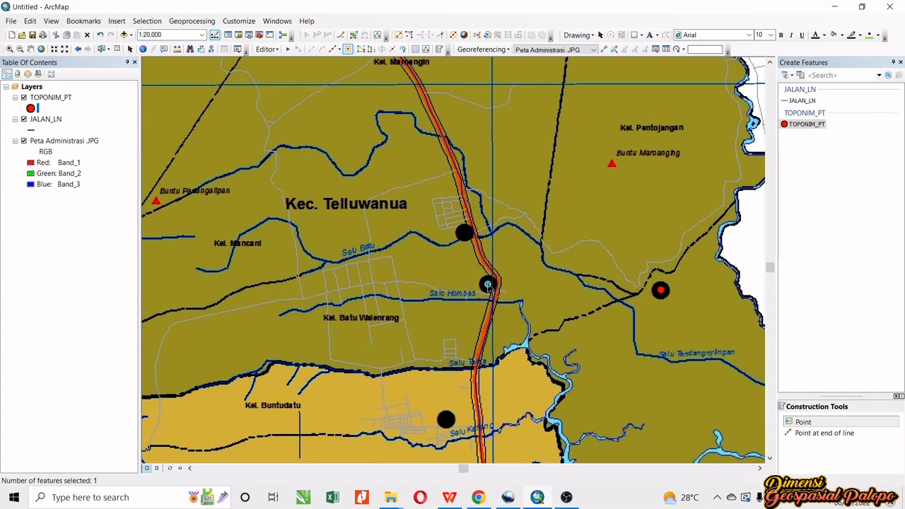
pyautogui.click(465, 236)
# Place TOPONIM_PT points on the four black village dots in Kec. Bara, from Kel. Buntudatu south to the pair below Kel. Temmalebba
pyautogui.press('Down')
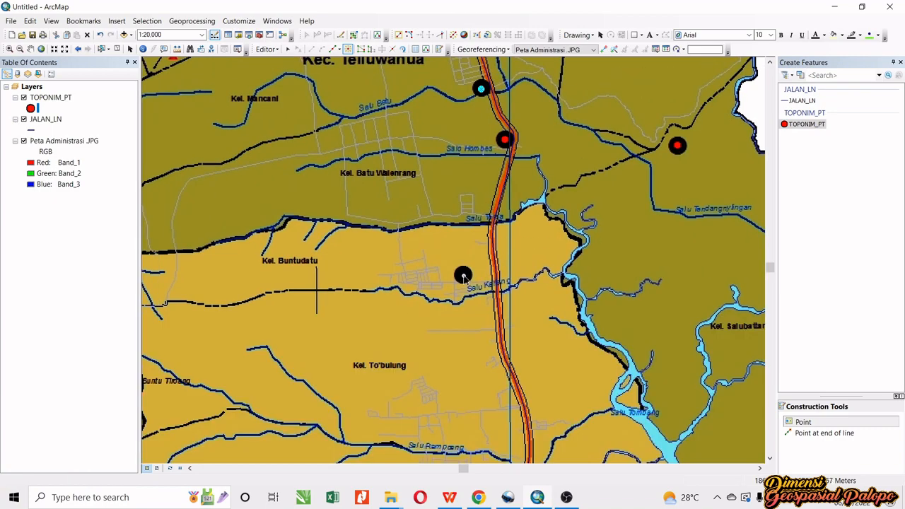
pyautogui.click(463, 276)
pyautogui.scroll(-2, 452, 237)
pyautogui.press('Down')
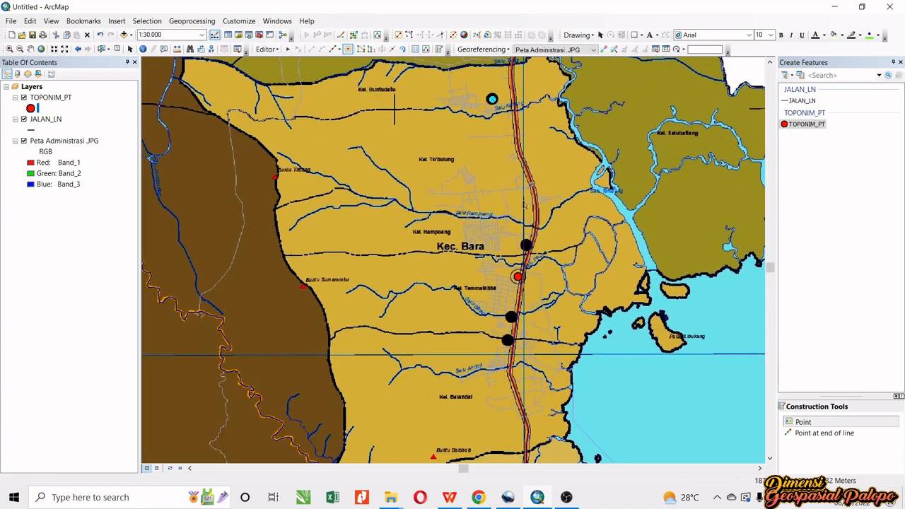
pyautogui.click(526, 246)
pyautogui.scroll(1, 520, 272)
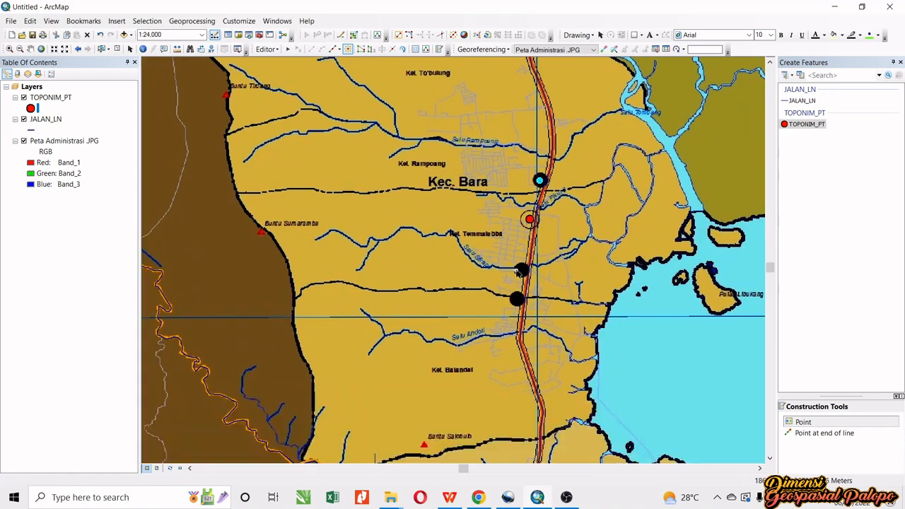
pyautogui.click(521, 271)
pyautogui.click(517, 300)
# Open the TOPONIM_PT attribute table and select all records with empty JENIS_OBJE, FID 20 through 66
pyautogui.press('Down')
pyautogui.press('Down')
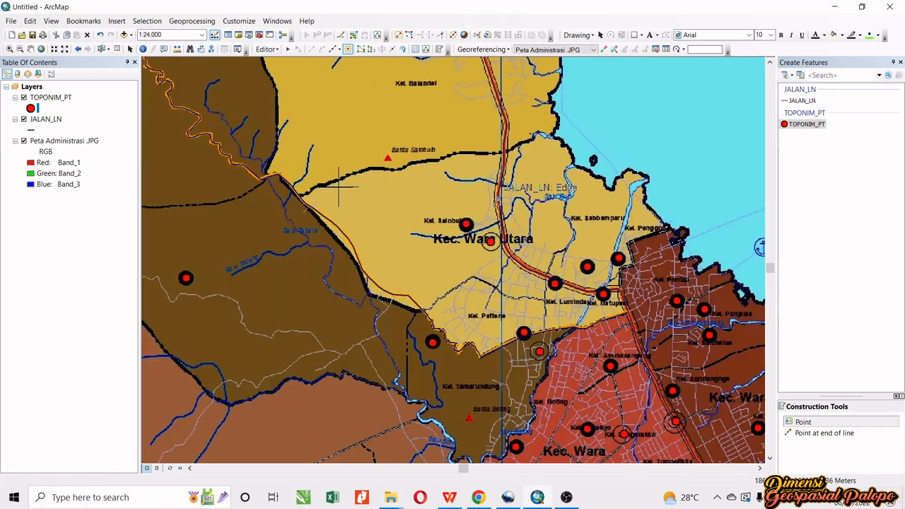
pyautogui.scroll(-2, 339, 185)
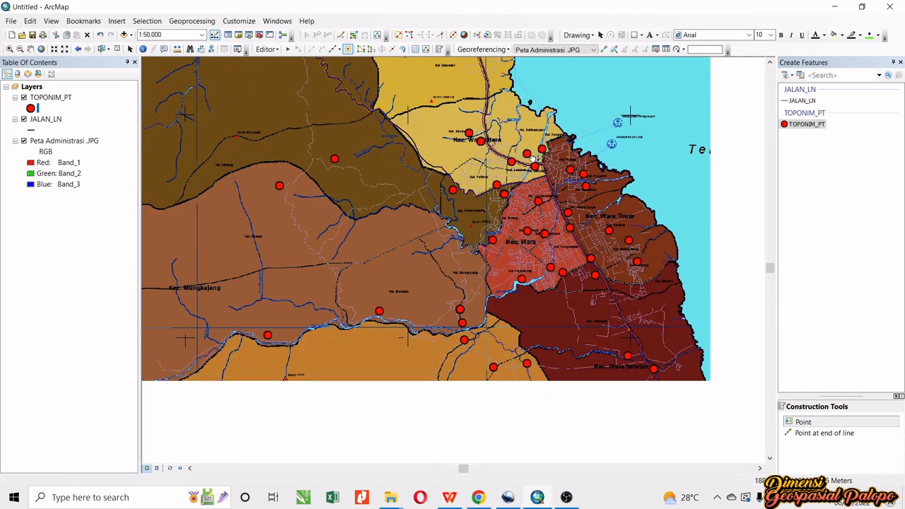
pyautogui.scroll(-3, 408, 243)
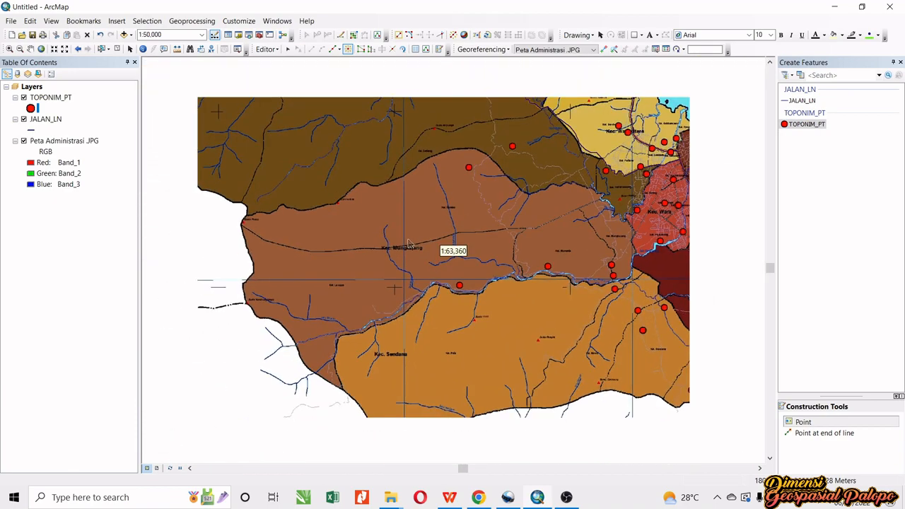
pyautogui.scroll(-3, 409, 243)
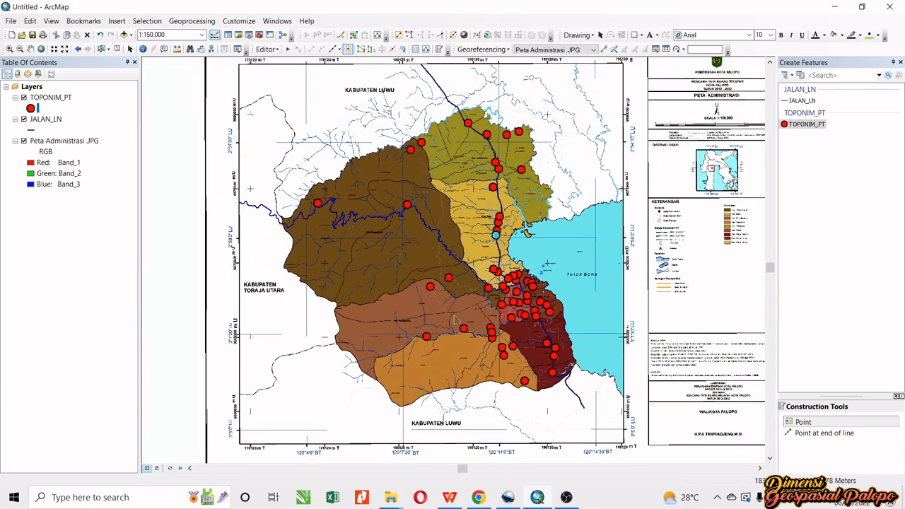
pyautogui.rightClick(48, 100)
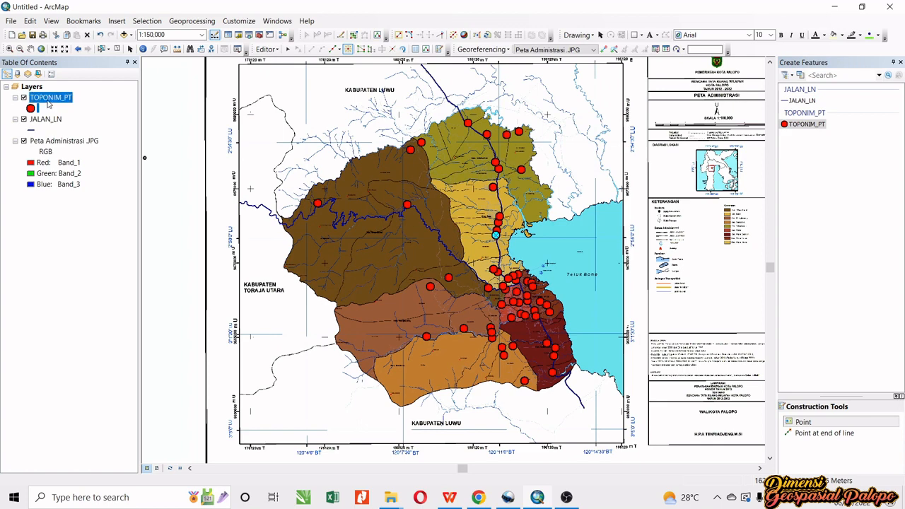
pyautogui.click(92, 134)
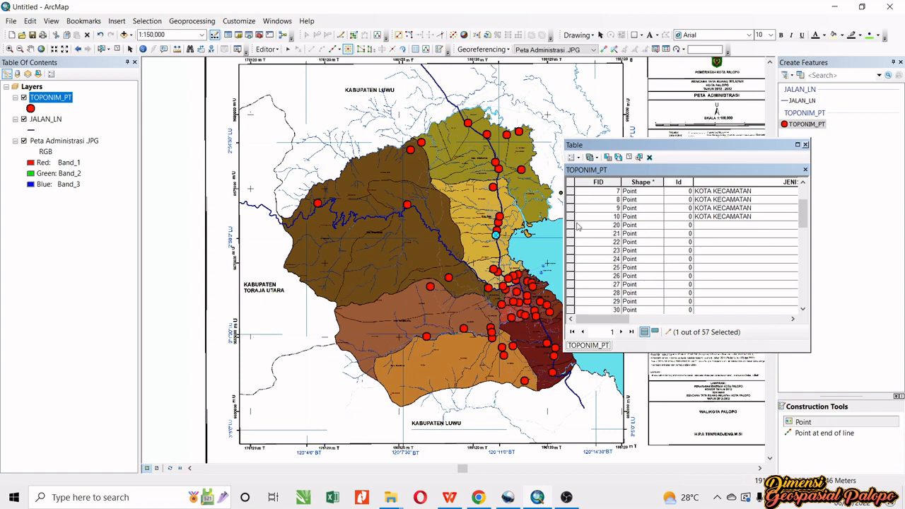
pyautogui.click(570, 225)
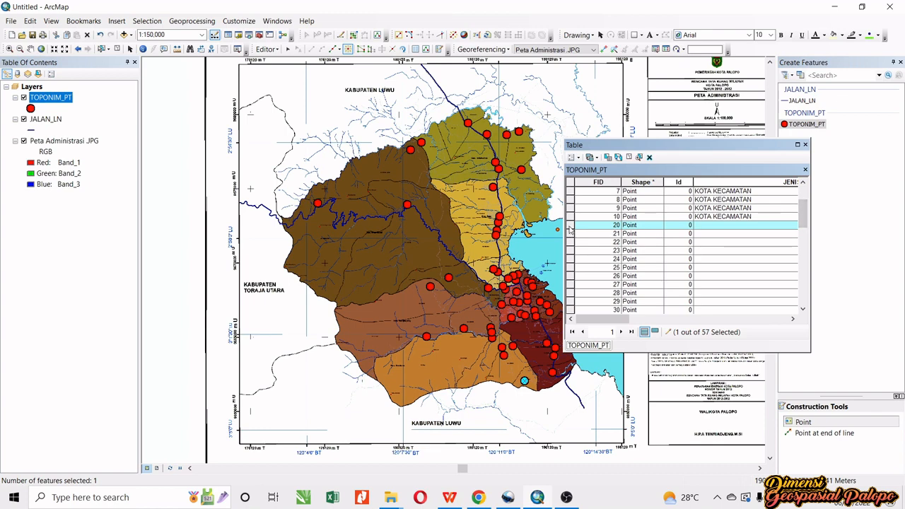
pyautogui.moveTo(570, 230); pyautogui.dragTo(590, 350)
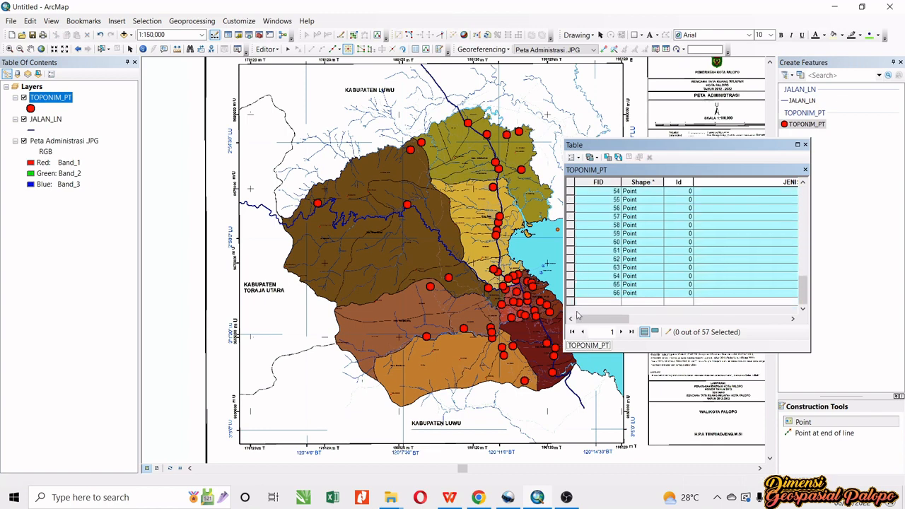
pyautogui.moveTo(571, 300); pyautogui.dragTo(576, 300)
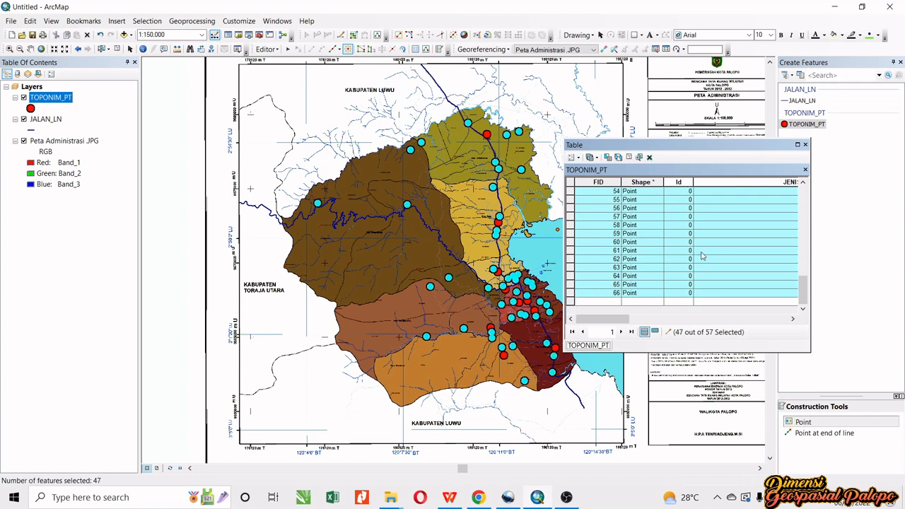
pyautogui.click(657, 319)
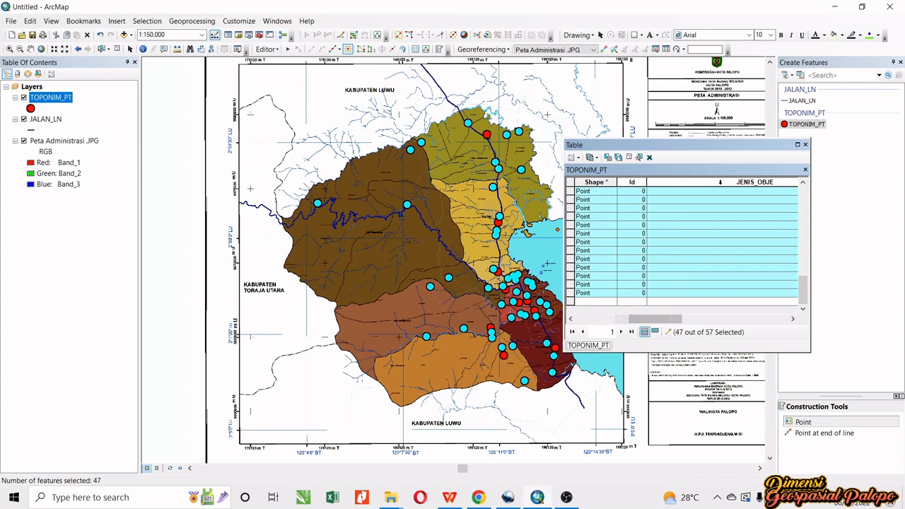
# Use the Field Calculator to fill JENIS_OBJE with "KOTA KELURAHAN" for all selected TOPONIM_PT records
pyautogui.rightClick(741, 182)
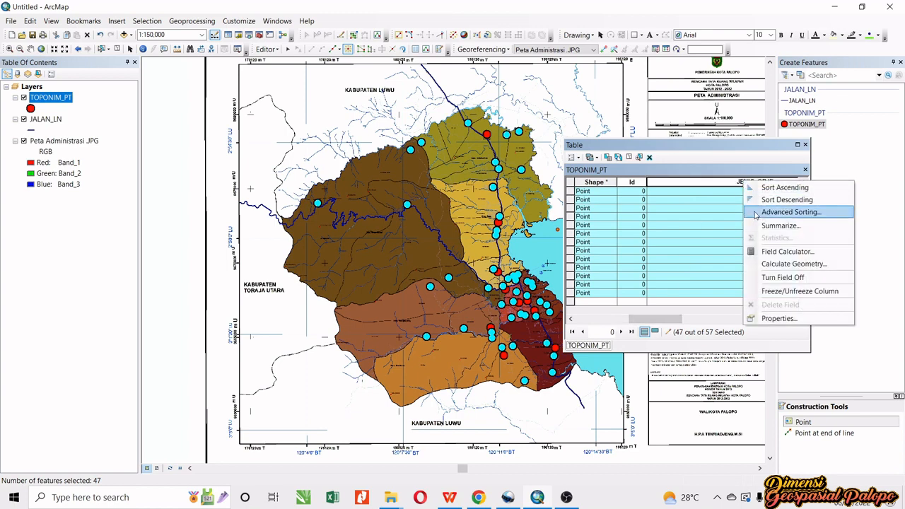
pyautogui.click(783, 253)
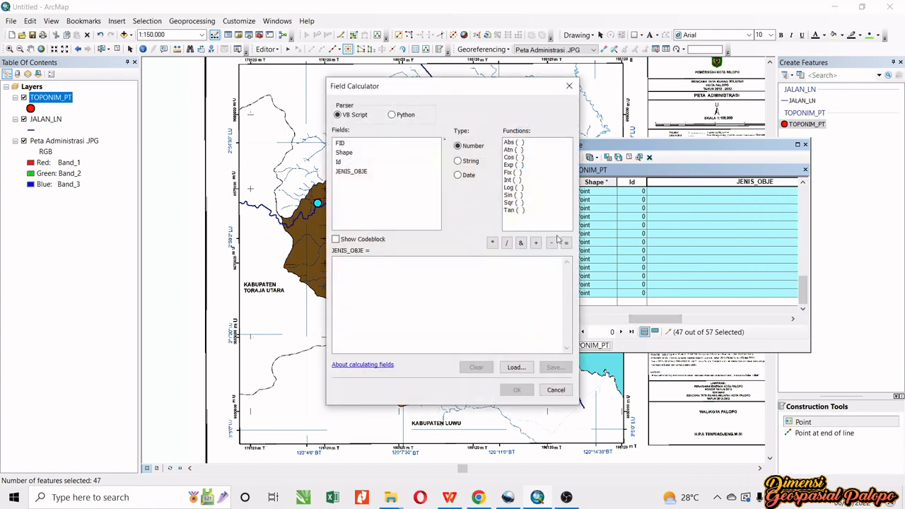
pyautogui.click(401, 264)
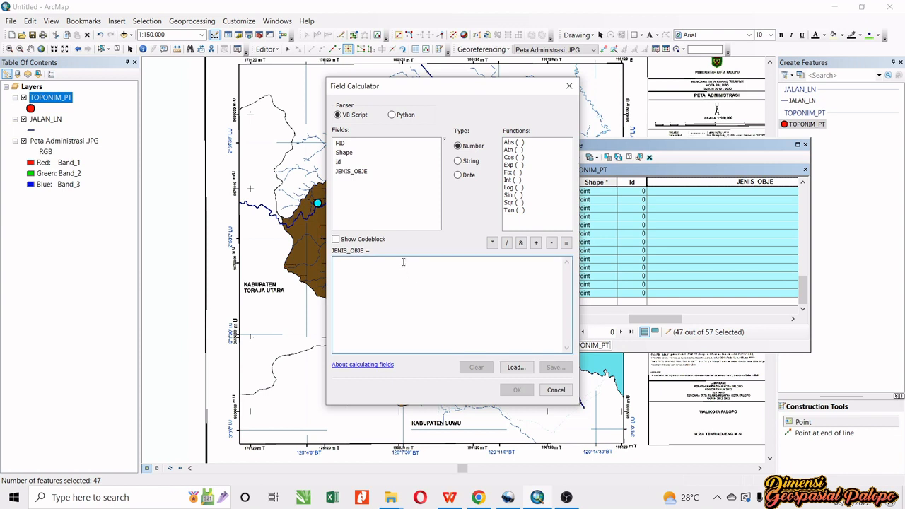
pyautogui.write('1')
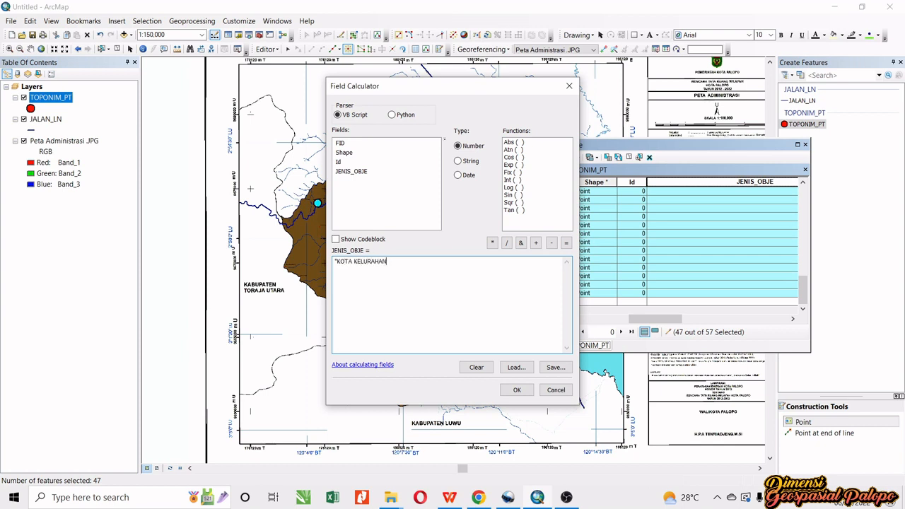
pyautogui.write('"')
pyautogui.click(517, 389)
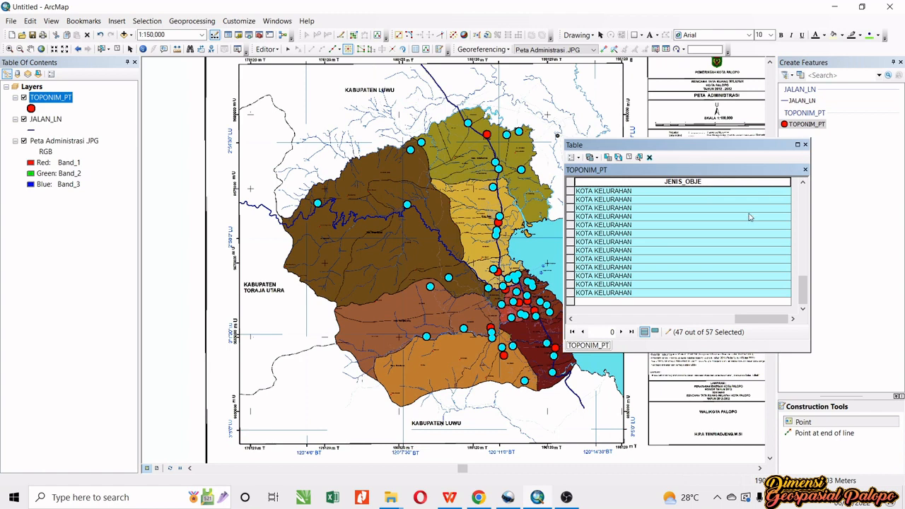
# Widen the attribute table to show NAMA_OBJ and enter KOTA PALOPO as the name of the KOTA PALOPO record
pyautogui.scroll(5, 725, 280)
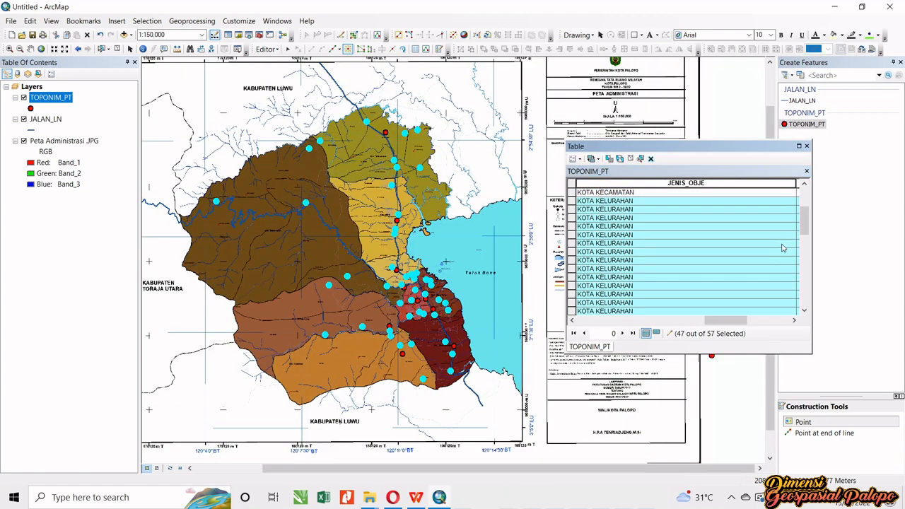
pyautogui.moveTo(804, 223); pyautogui.dragTo(882, 225)
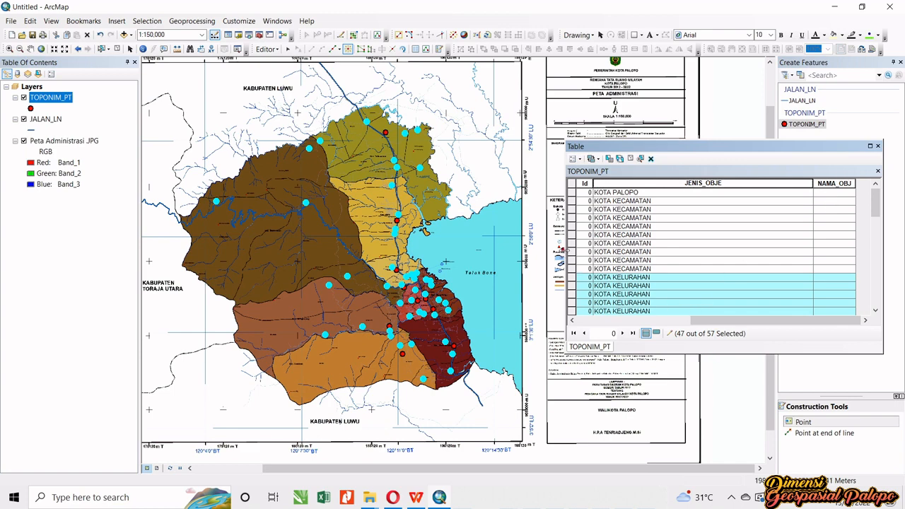
pyautogui.moveTo(566, 252); pyautogui.dragTo(549, 251)
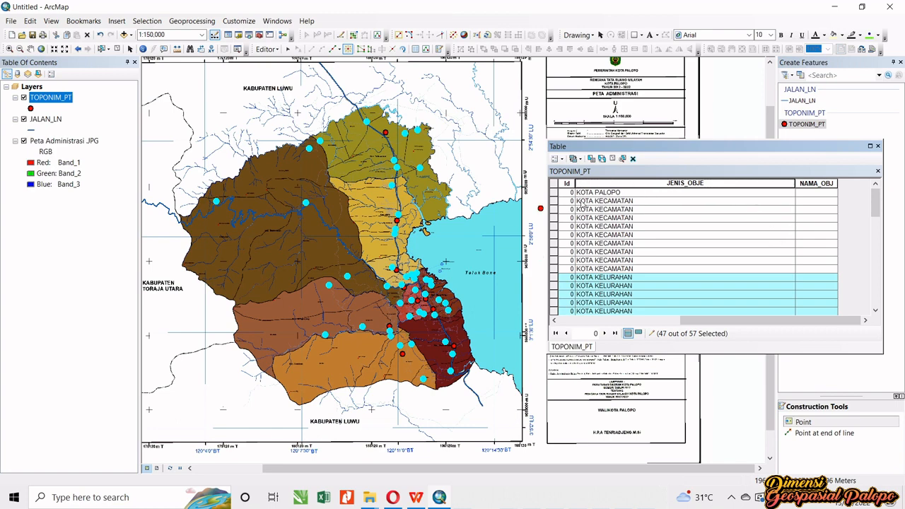
pyautogui.click(808, 193)
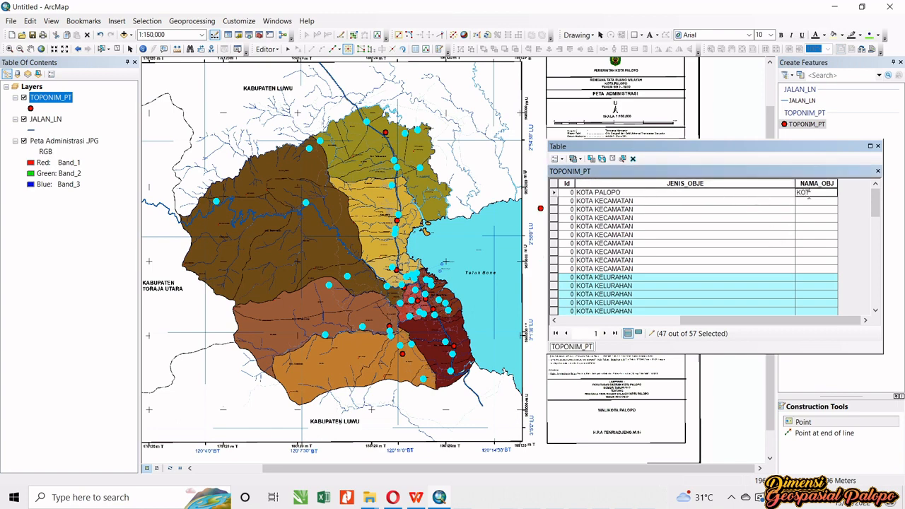
pyautogui.write('KOTA PALOPO')
# Locate the village point northeast of the Kel. Padang Lambe label in Kec. Wara Barat and select only that point on the map
pyautogui.click(554, 269)
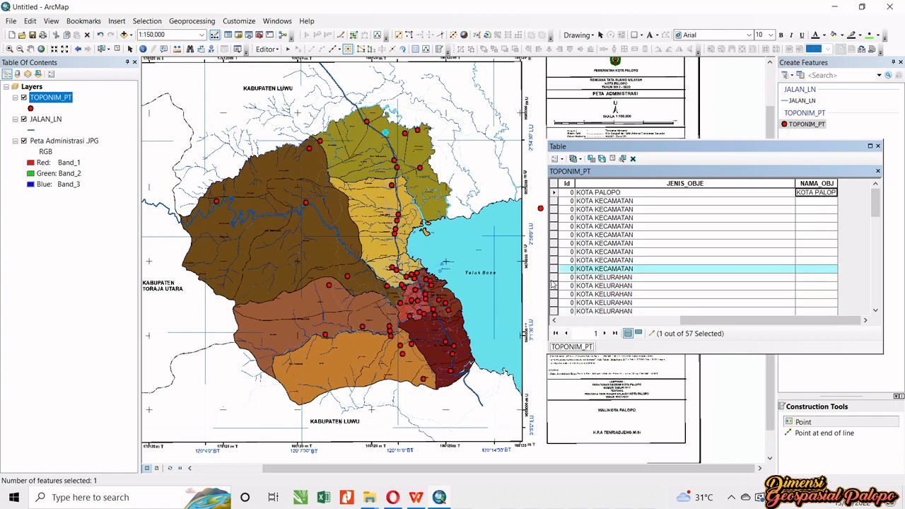
pyautogui.click(554, 277)
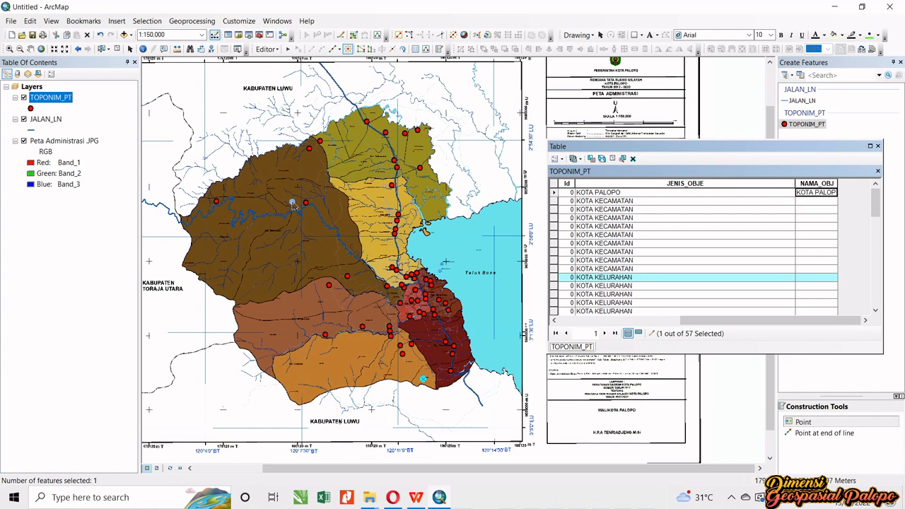
pyautogui.click(9, 48)
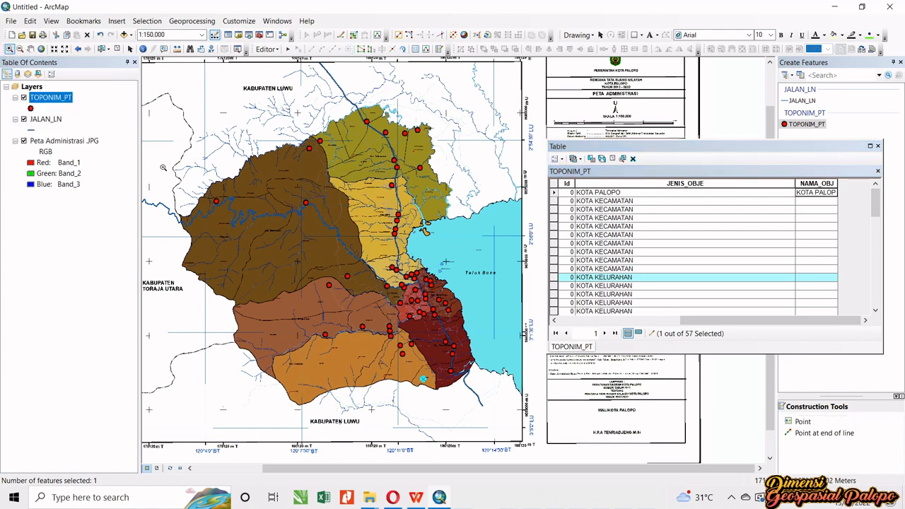
pyautogui.moveTo(155, 135); pyautogui.dragTo(381, 308)
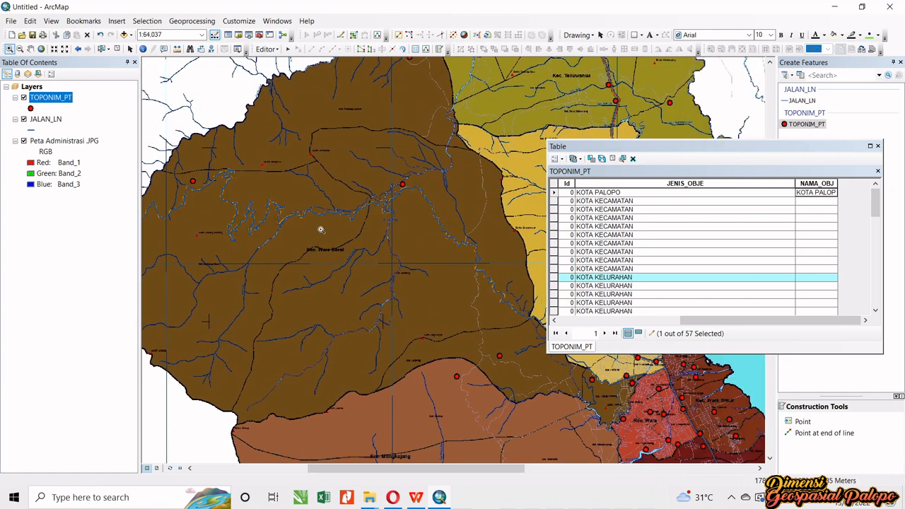
pyautogui.scroll(-2, 311, 223)
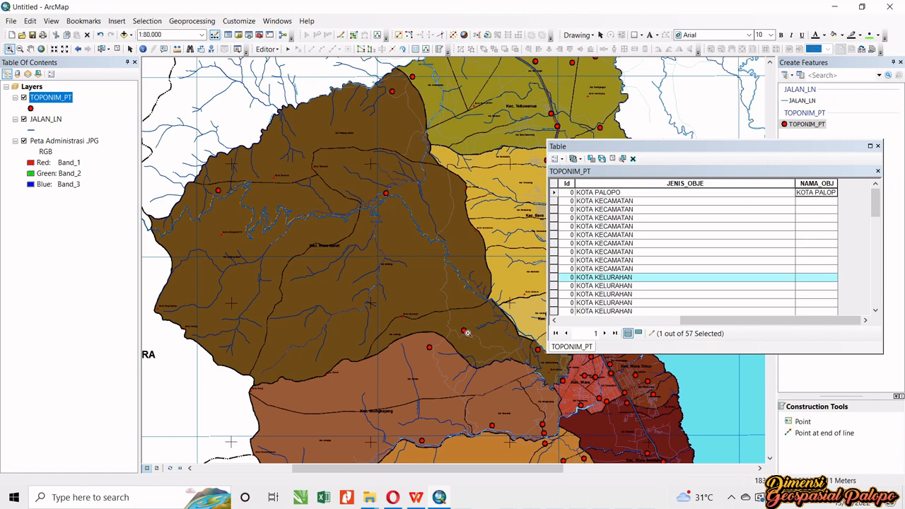
pyautogui.click(31, 48)
pyautogui.moveTo(310, 137); pyautogui.dragTo(238, 260)
pyautogui.scroll(1, 338, 177)
pyautogui.scroll(2, 338, 178)
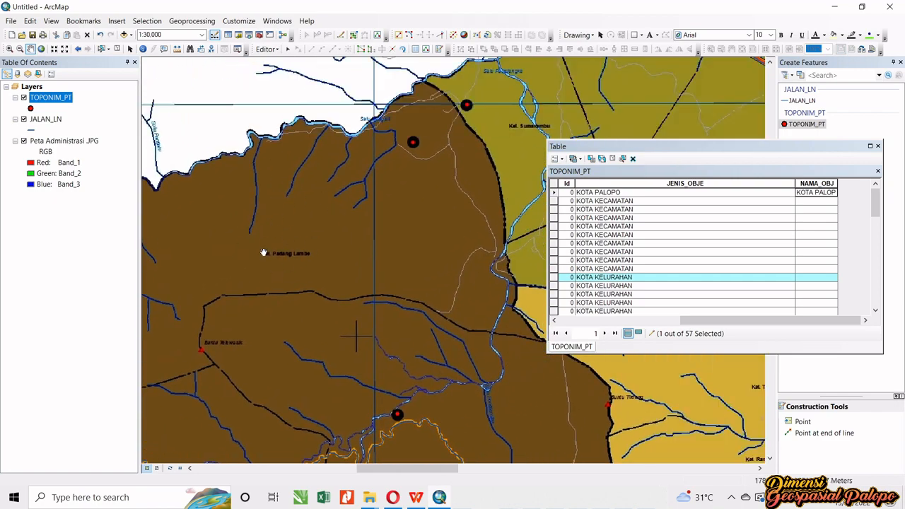
pyautogui.moveTo(266, 261); pyautogui.dragTo(269, 255)
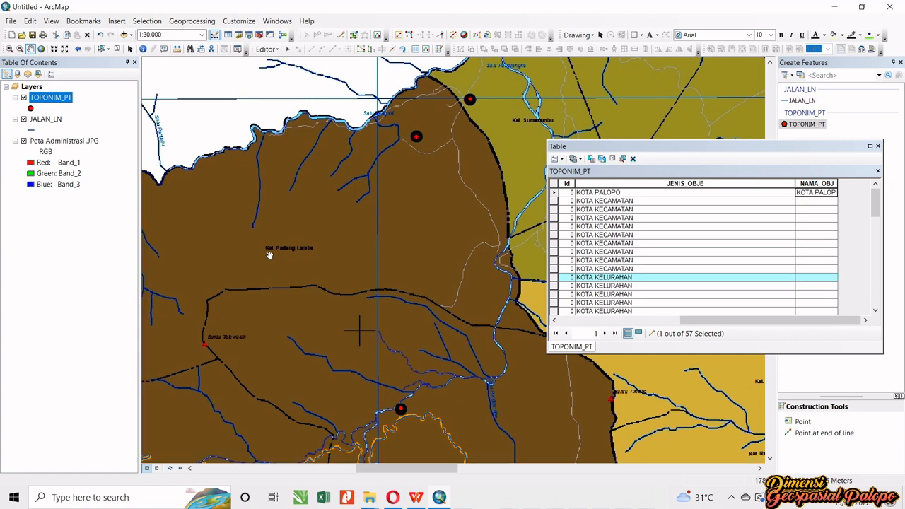
pyautogui.scroll(1, 302, 219)
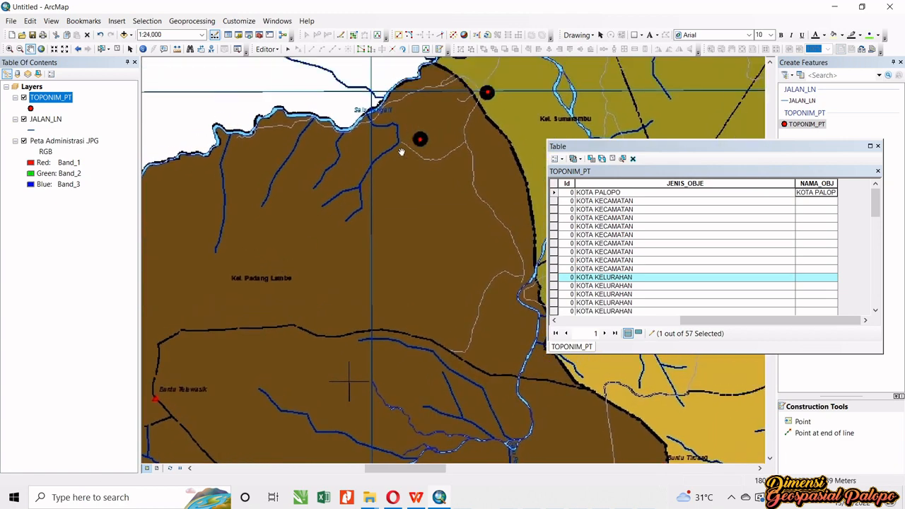
pyautogui.scroll(-3, 322, 265)
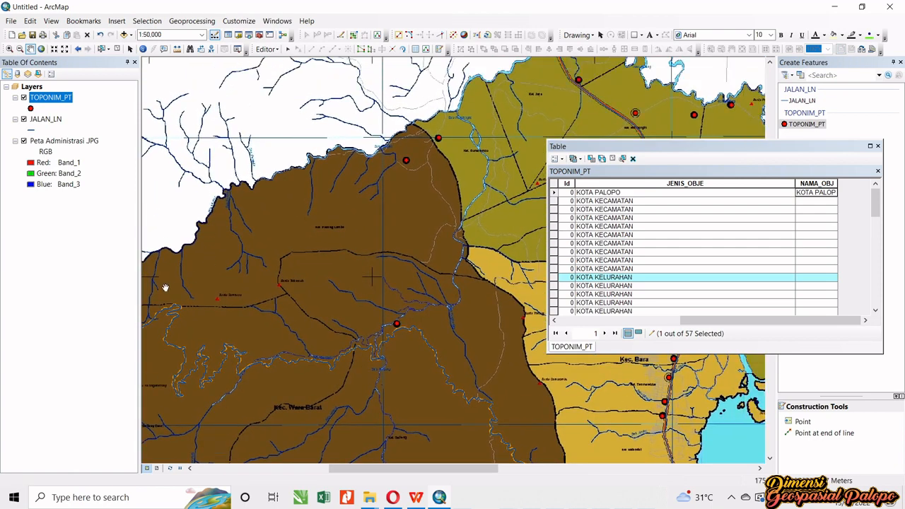
pyautogui.scroll(2, 378, 182)
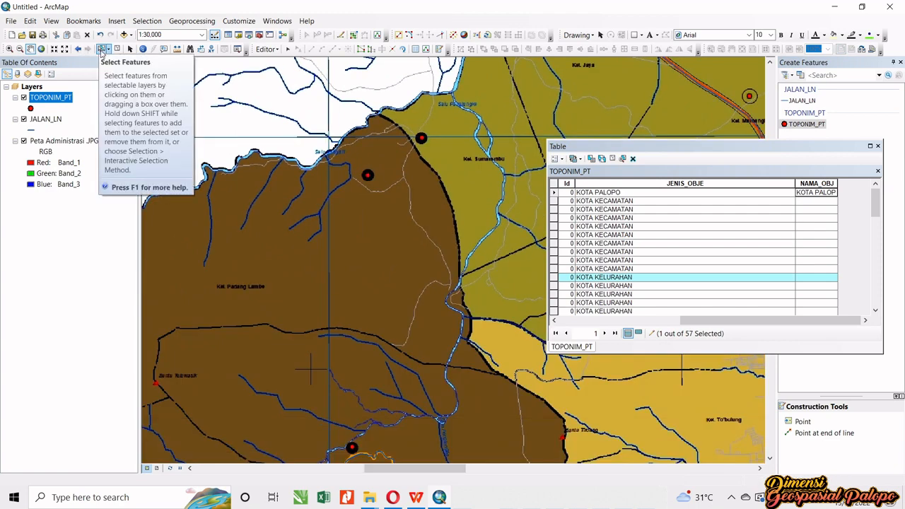
pyautogui.click(104, 48)
pyautogui.moveTo(340, 161); pyautogui.dragTo(403, 201)
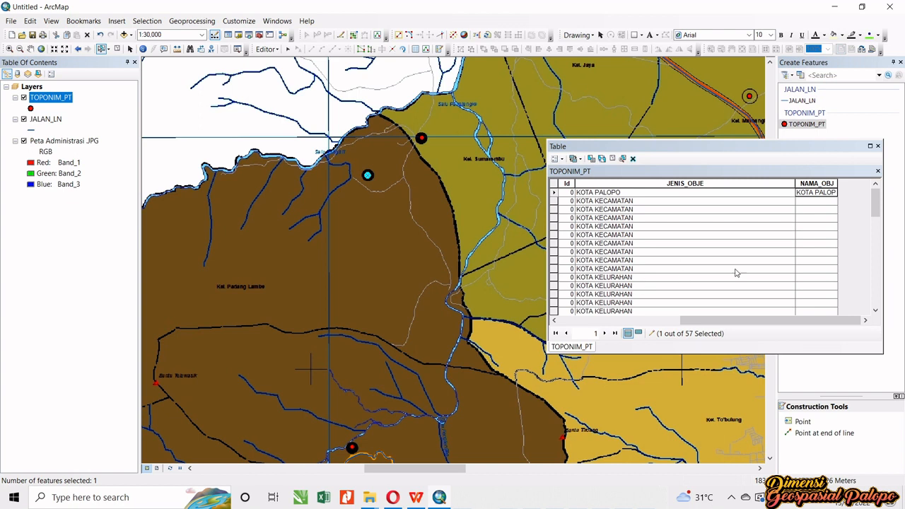
# Enter Padang Lambe as the NAMA_OBJ of the selected point's KOTA KELURAHAN record
pyautogui.moveTo(875, 204); pyautogui.dragTo(874, 282)
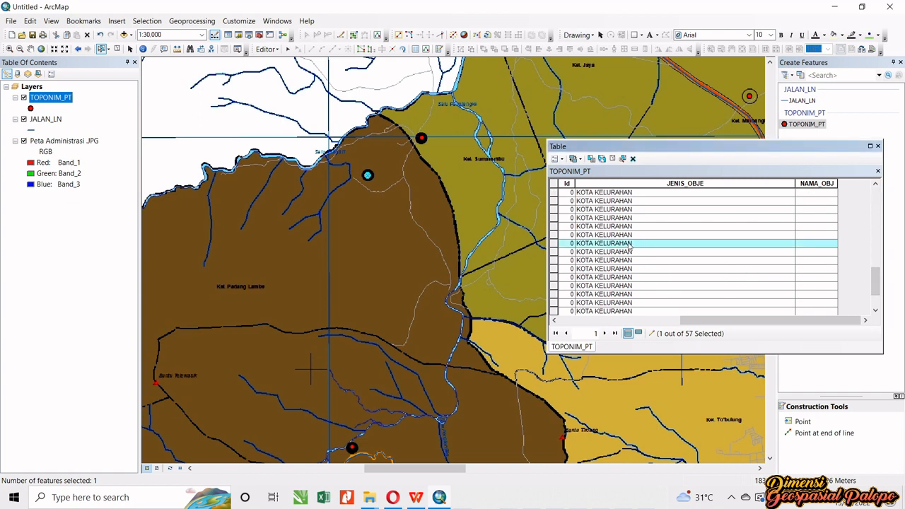
pyautogui.click(812, 244)
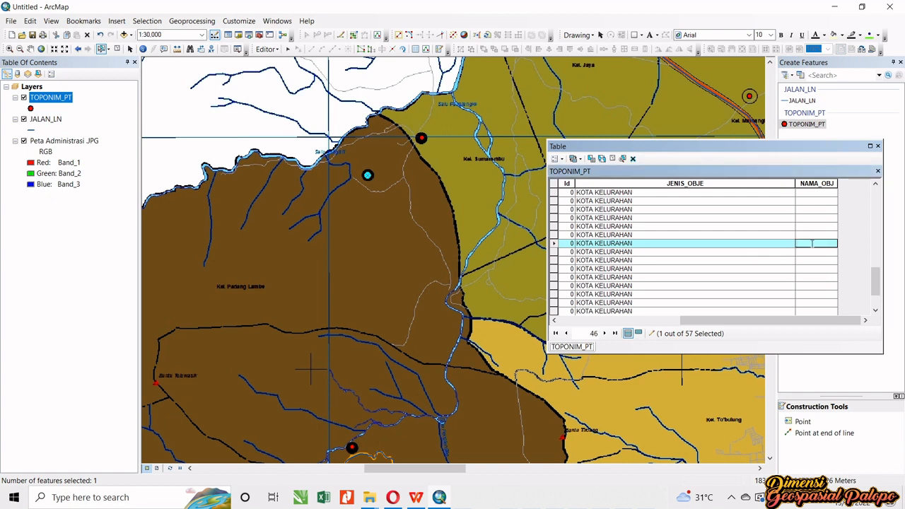
pyautogui.write('Padang')
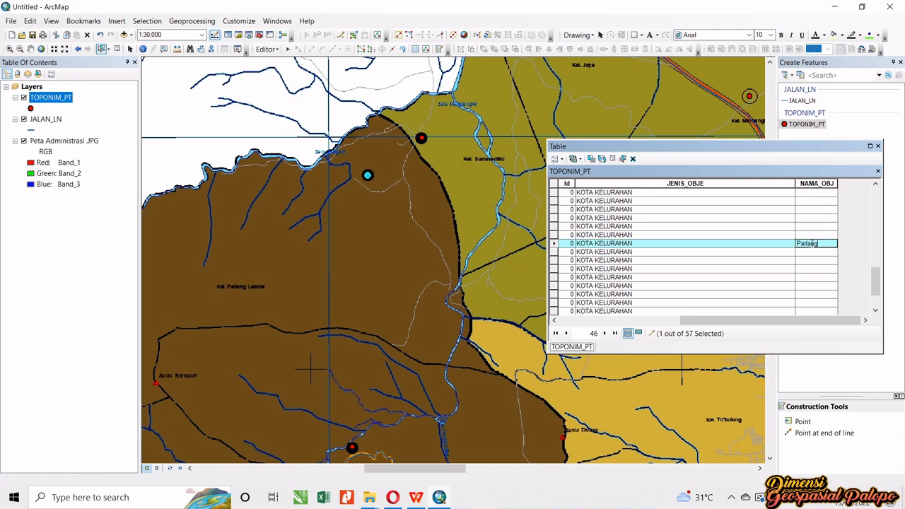
pyautogui.write(' Lambe')
pyautogui.click(816, 255)
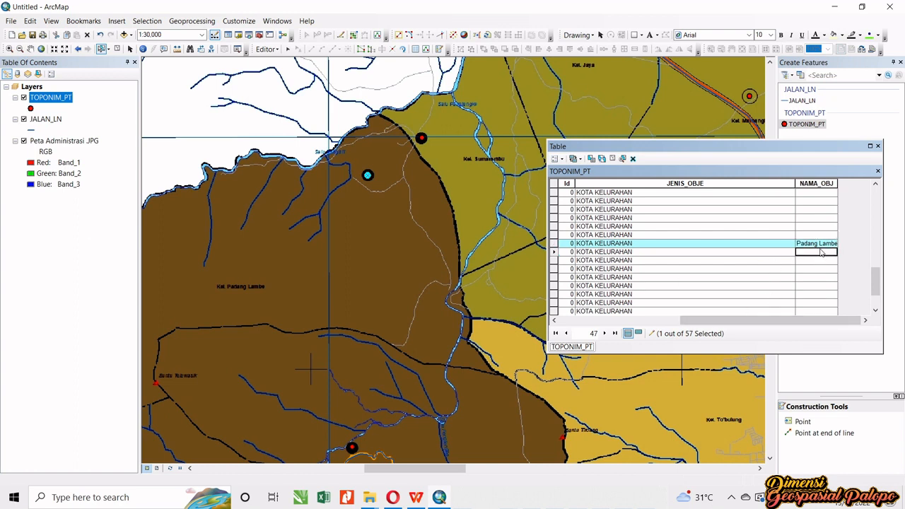
# Zoom to the point of the record just below Padang Lambe and examine the nearby village labels for its name
pyautogui.scroll(-1, 820, 255)
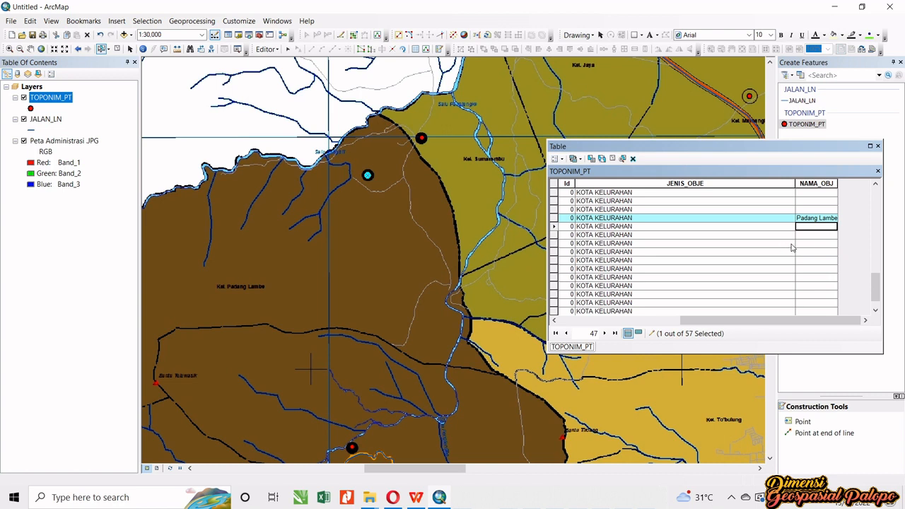
pyautogui.click(812, 244)
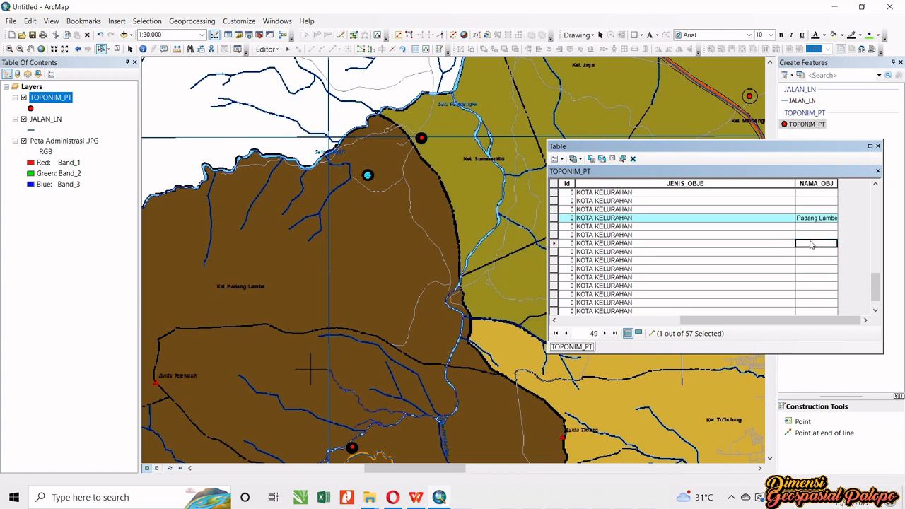
pyautogui.doubleClick(554, 226)
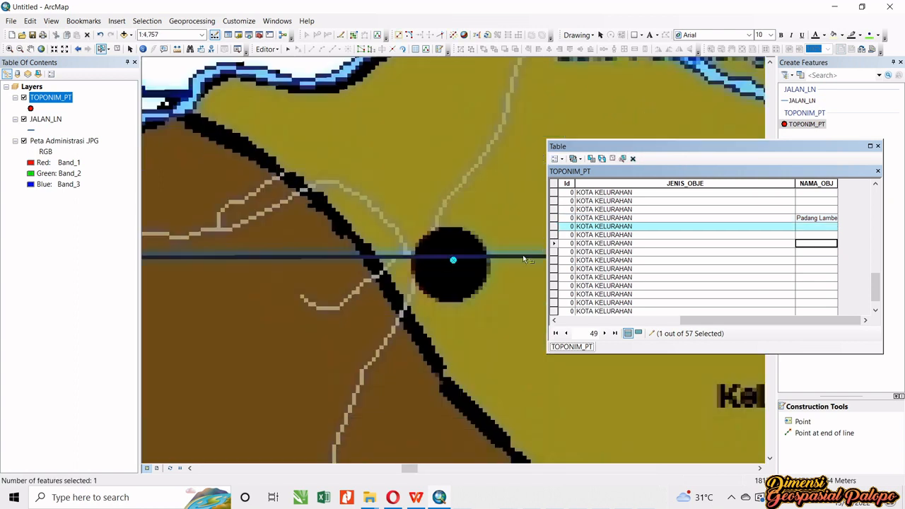
pyautogui.scroll(3, 438, 262)
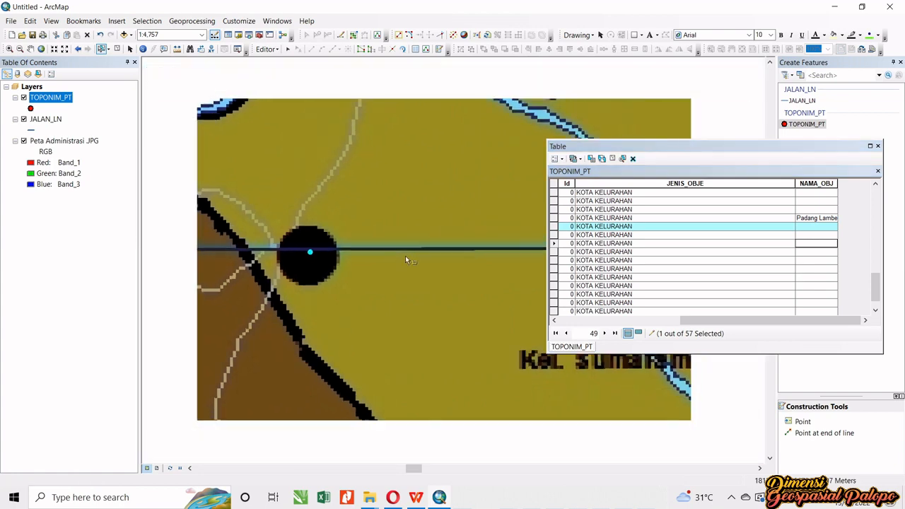
pyautogui.moveTo(465, 301); pyautogui.dragTo(349, 267)
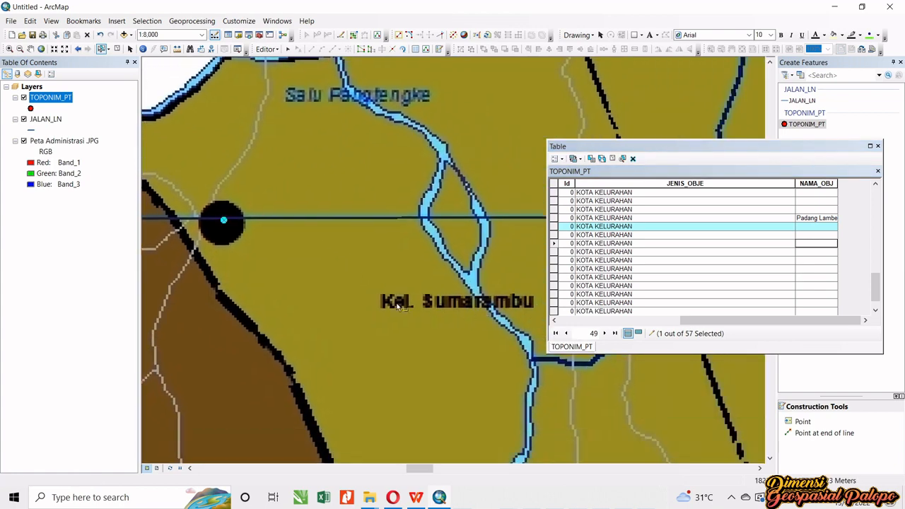
pyautogui.scroll(2, 504, 310)
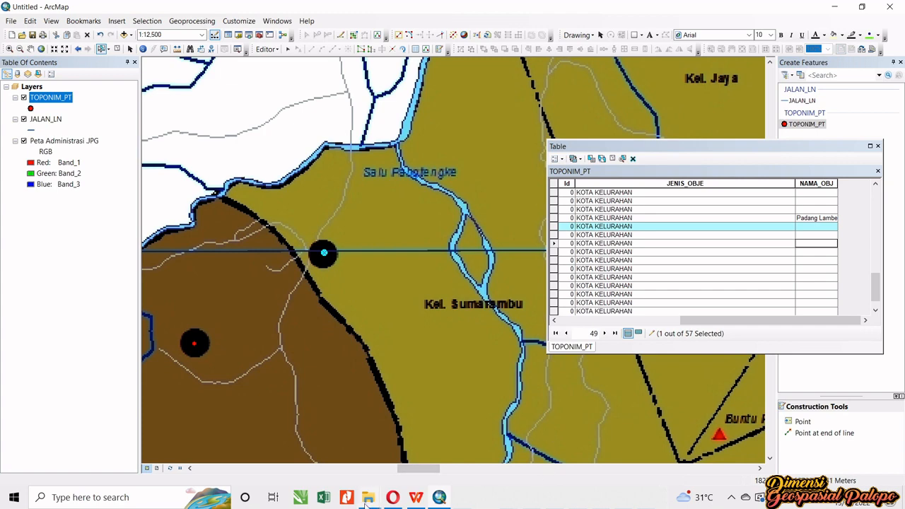
# Switch to File Explorer, open Peta Administrasi.JPG from the @ TUTORIAL ARCGIS folder, and examine the village labels around Kel. Sumarambu
pyautogui.moveTo(367, 496)
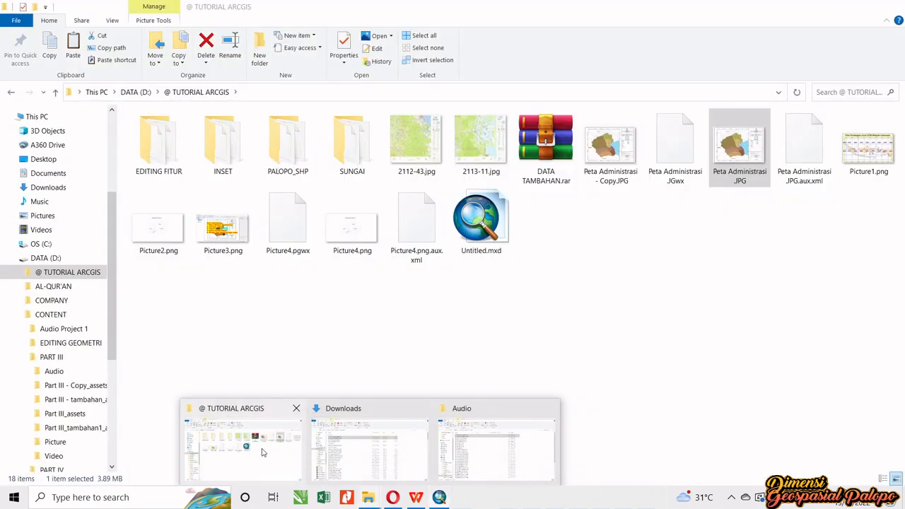
pyautogui.click(262, 453)
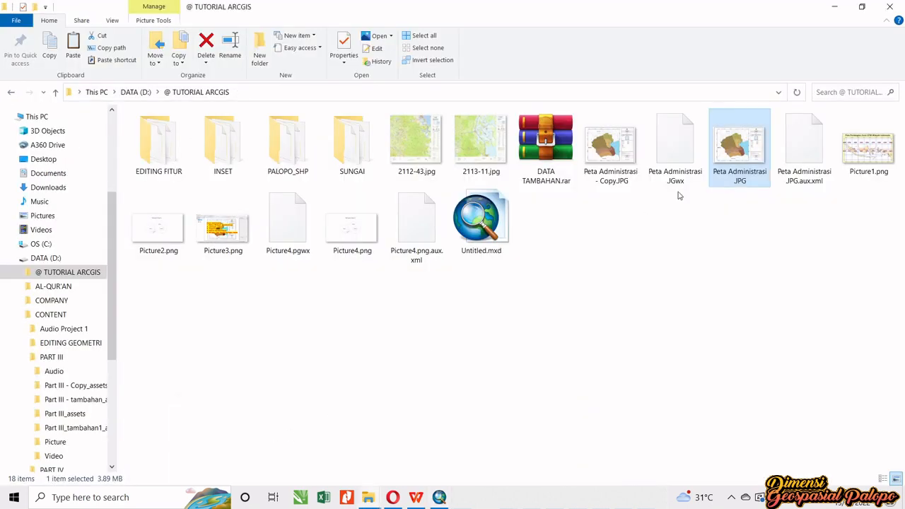
pyautogui.doubleClick(722, 158)
pyautogui.scroll(5, 377, 170)
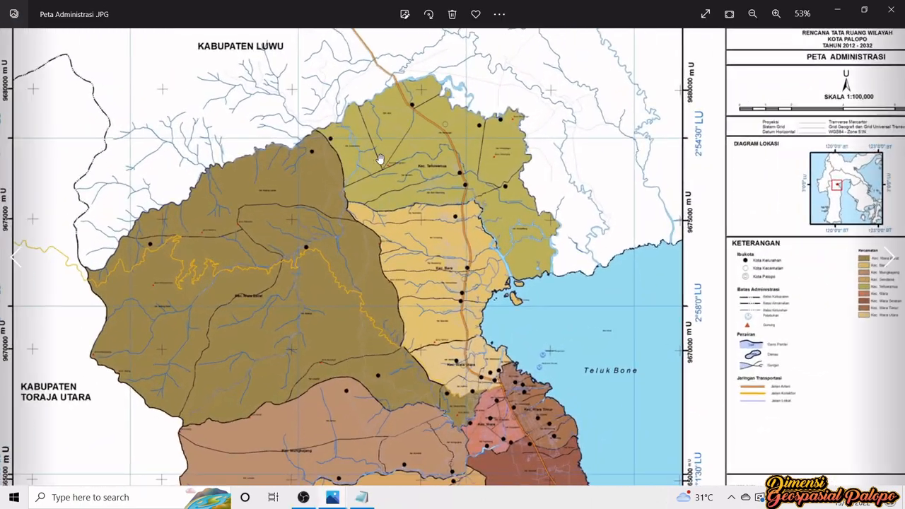
pyautogui.scroll(5, 377, 170)
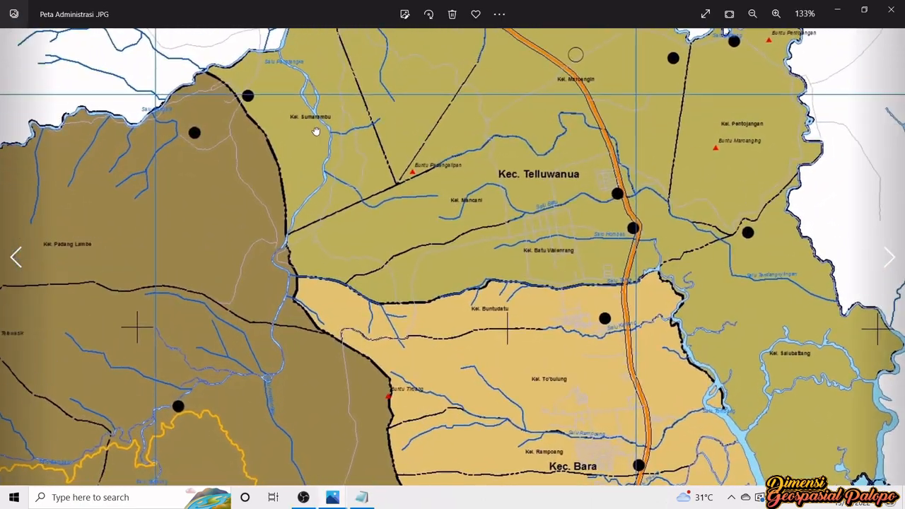
pyautogui.scroll(2, 368, 192)
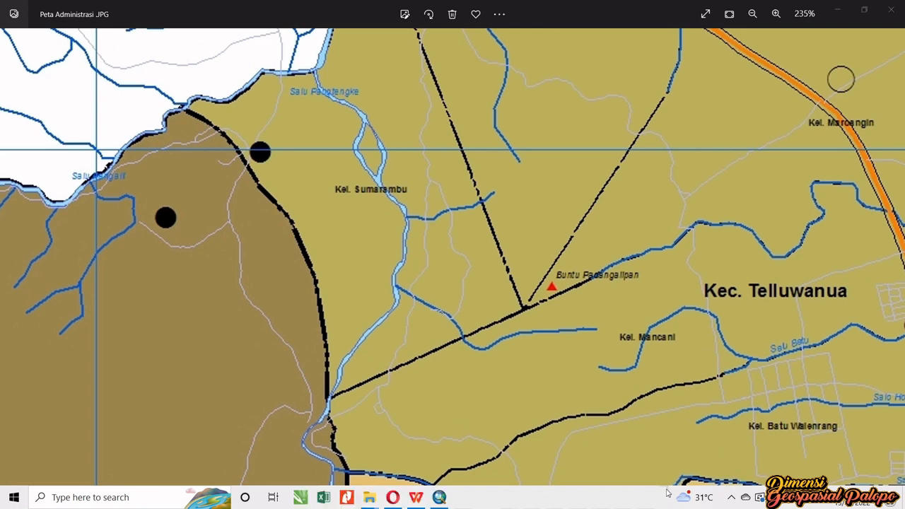
# Switch back to ArcMap and enter Suma Rambu as the NAMA_OBJ of the record just below Padang Lambe
pyautogui.click(440, 498)
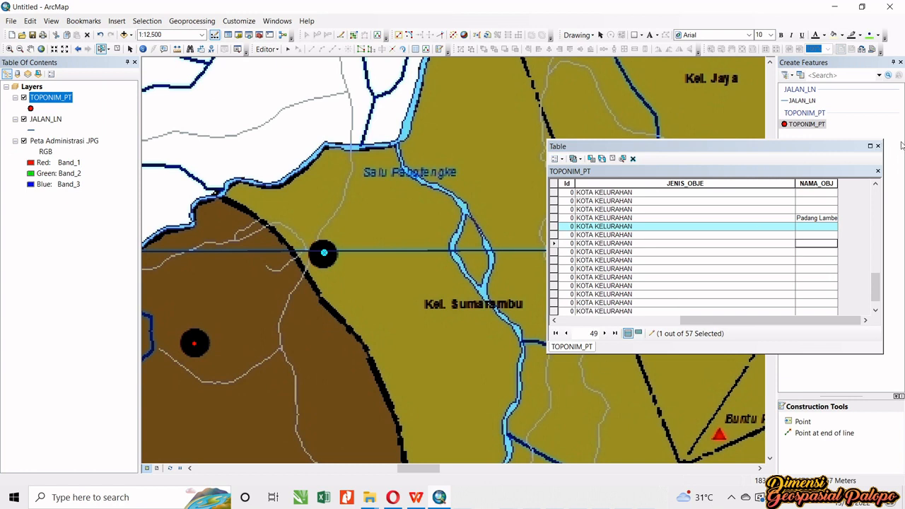
pyautogui.click(822, 226)
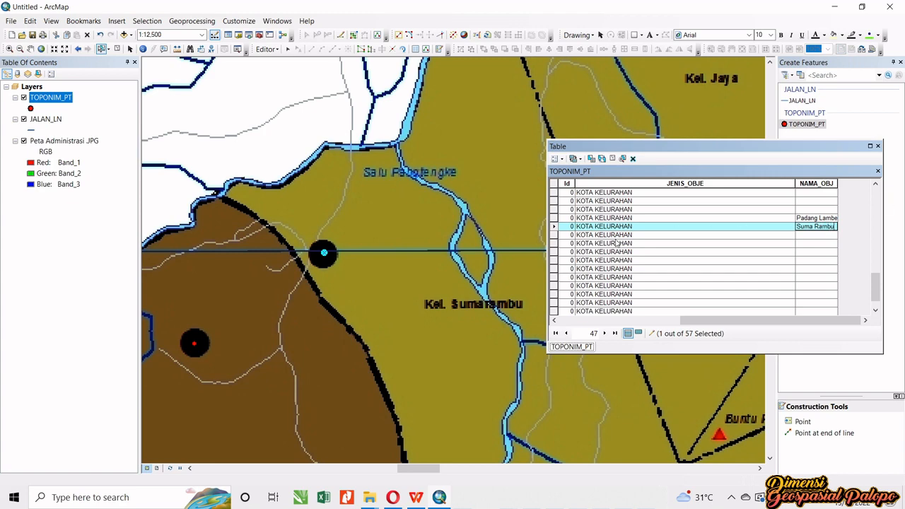
pyautogui.press('Return')
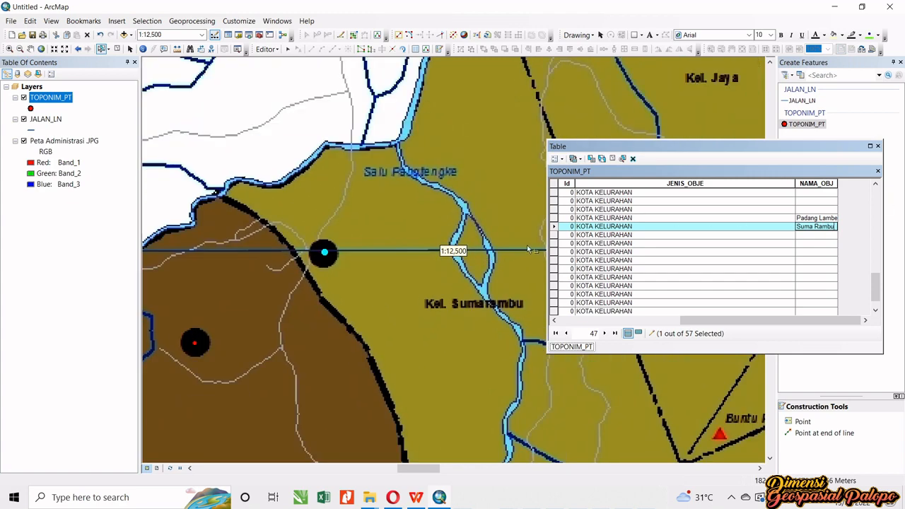
# Zoom to the point of the record below Suma Rambu and examine the village labels around it, also in Peta Administrasi.JPG
pyautogui.click(552, 234)
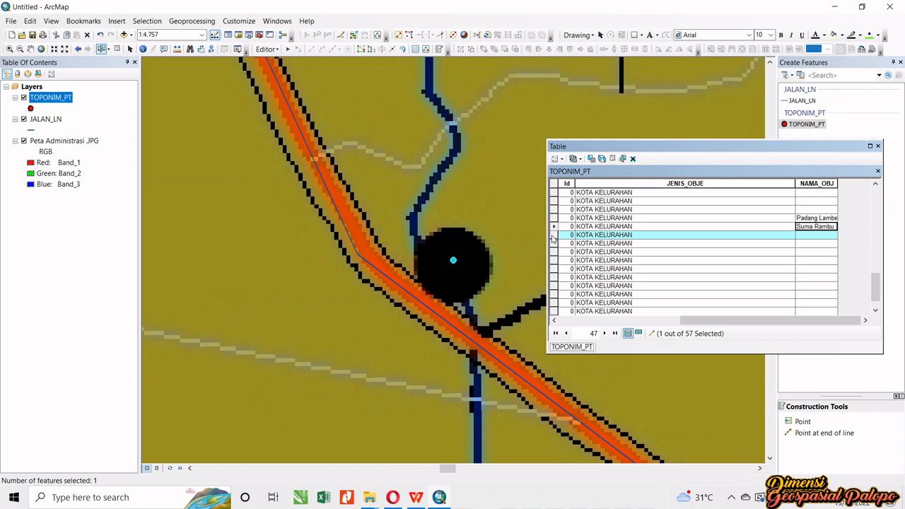
pyautogui.scroll(3, 390, 238)
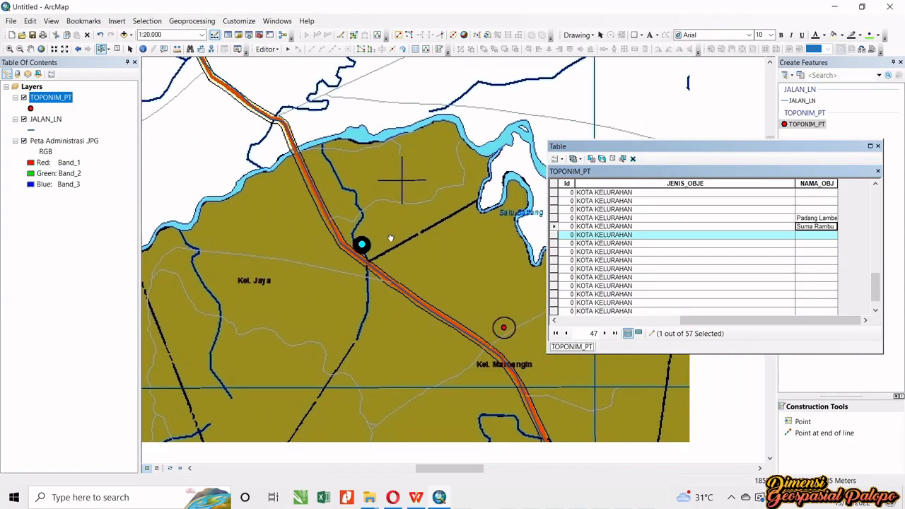
pyautogui.scroll(2, 385, 255)
pyautogui.scroll(-4, 436, 297)
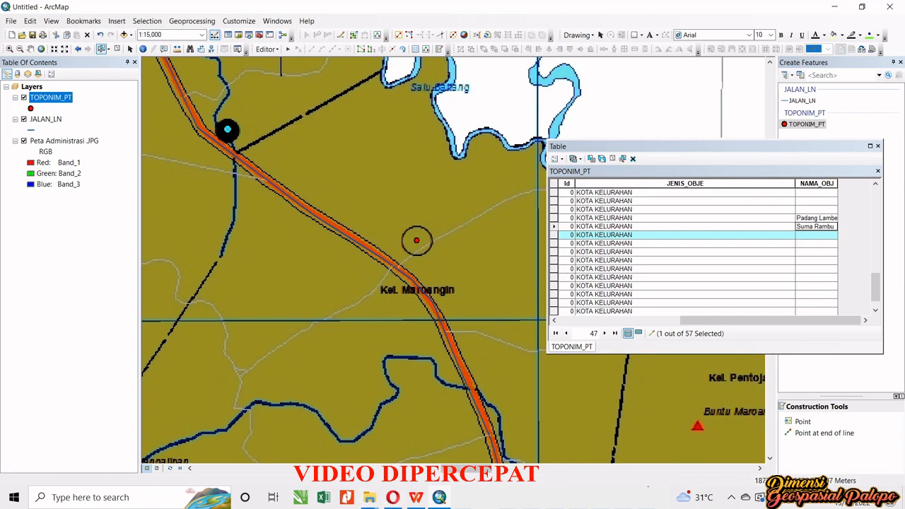
pyautogui.moveTo(332, 497)
pyautogui.click(394, 424)
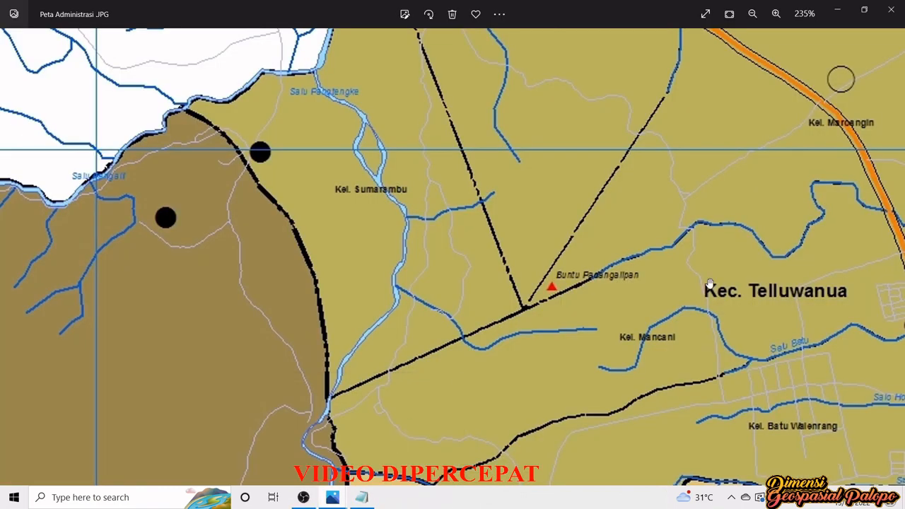
pyautogui.moveTo(704, 253); pyautogui.dragTo(522, 399)
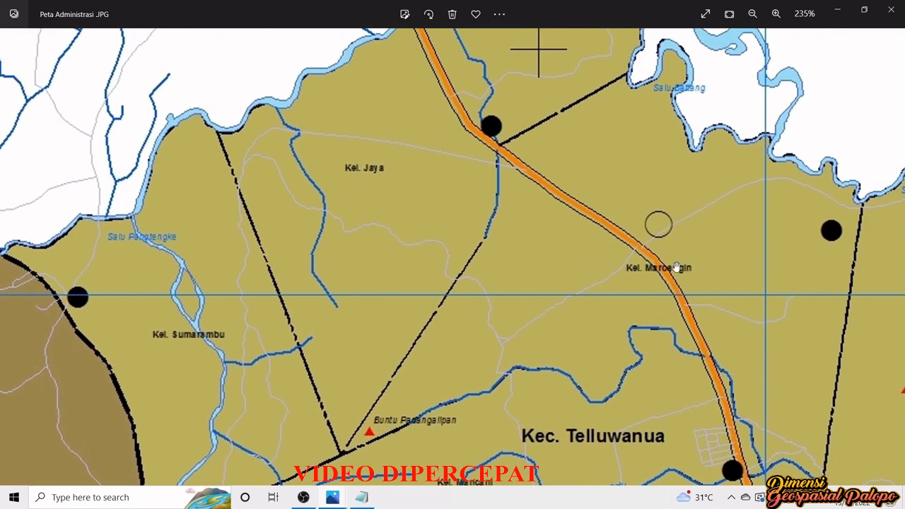
pyautogui.click(667, 493)
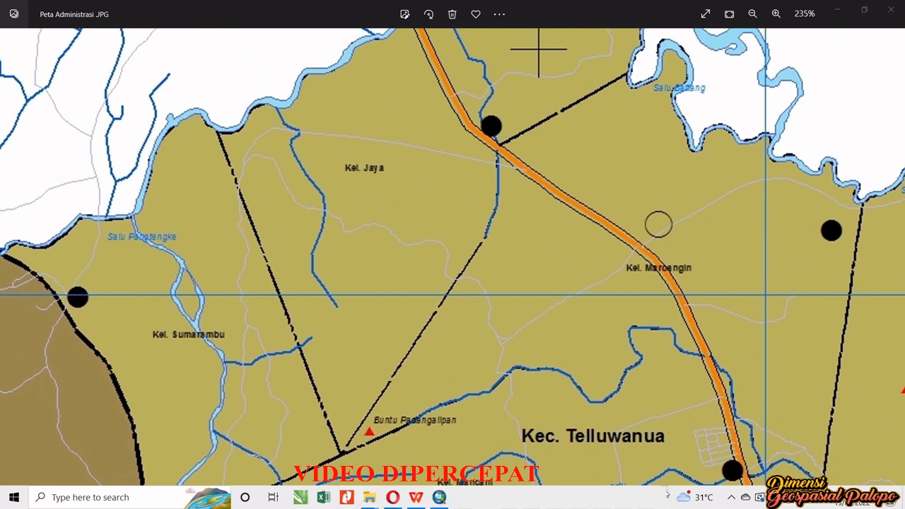
# Switch back to ArcMap and enter Maroangin as the NAMA_OBJ of the record just below Suma Rambu
pyautogui.click(439, 497)
pyautogui.click(816, 234)
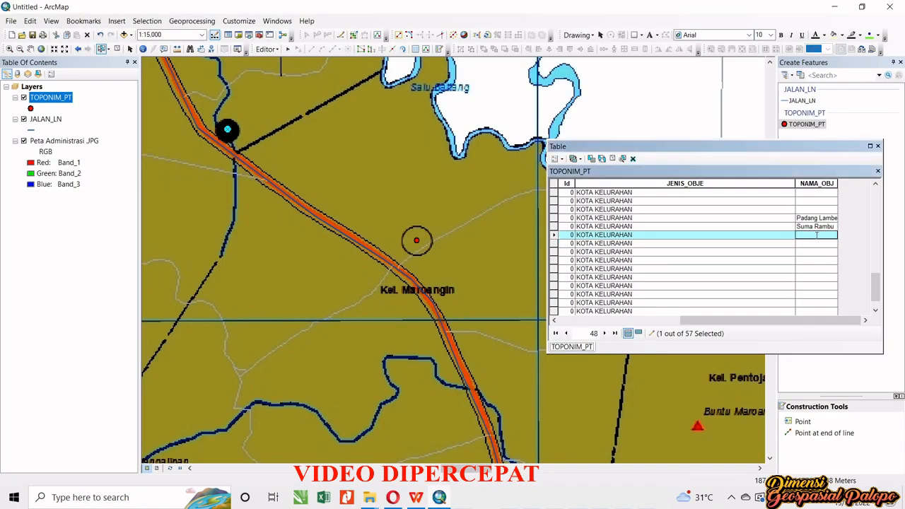
pyautogui.write('M')
# Zoom to the point of the record just below Maroangin and examine the village labels and boundaries around it
pyautogui.click(558, 243)
pyautogui.scroll(3, 359, 300)
pyautogui.scroll(-3, 359, 300)
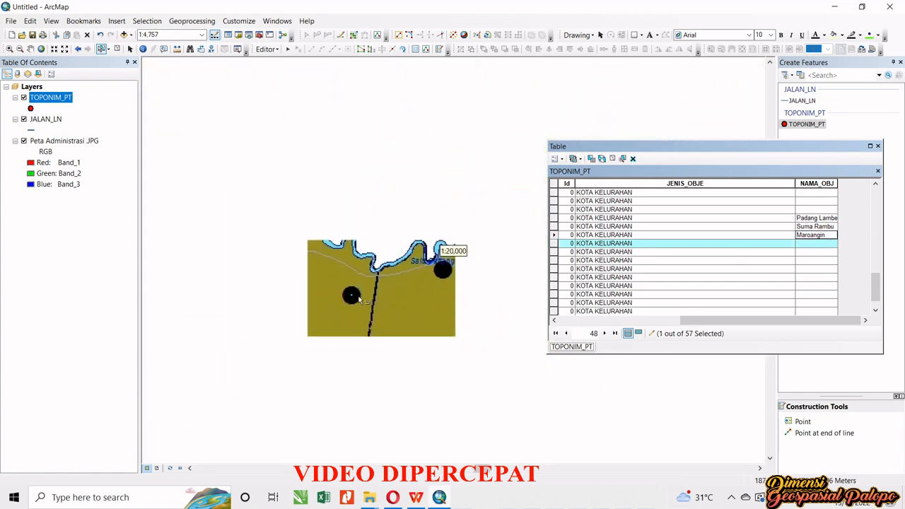
pyautogui.scroll(-2, 359, 300)
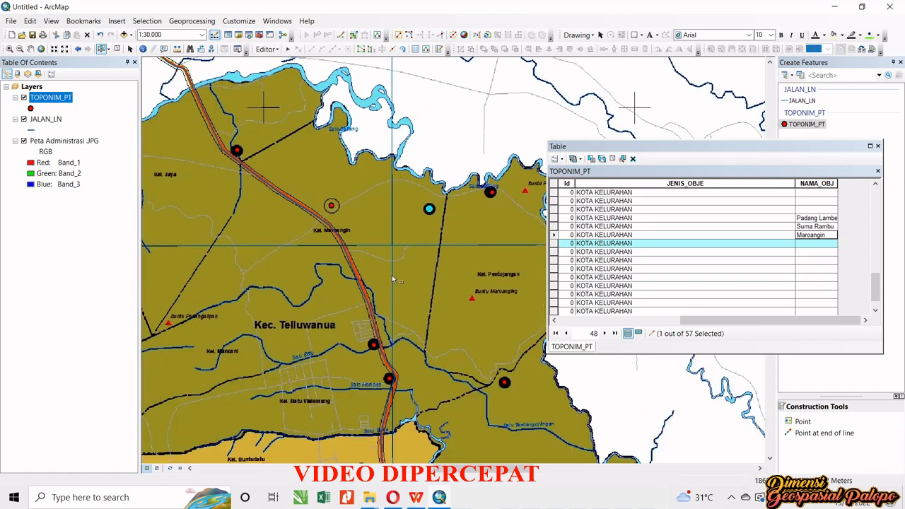
pyautogui.scroll(1, 393, 279)
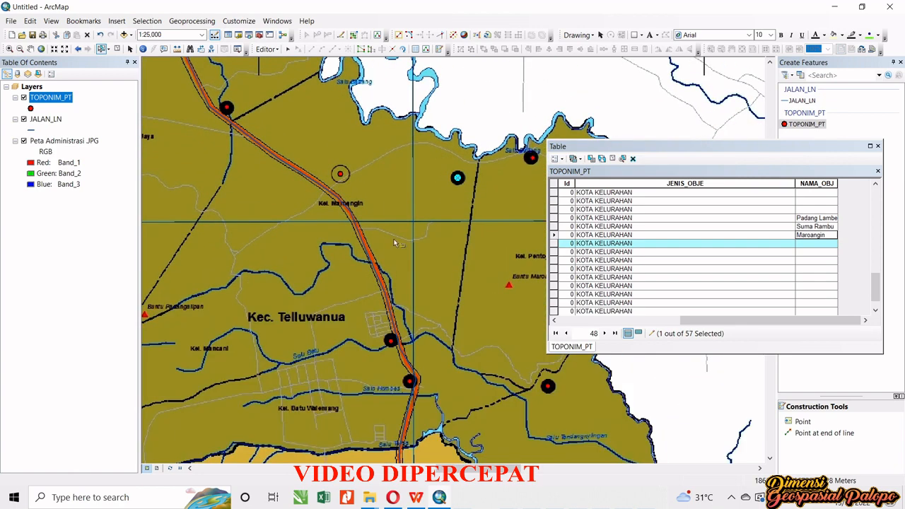
pyautogui.scroll(2, 395, 243)
pyautogui.scroll(-4, 391, 235)
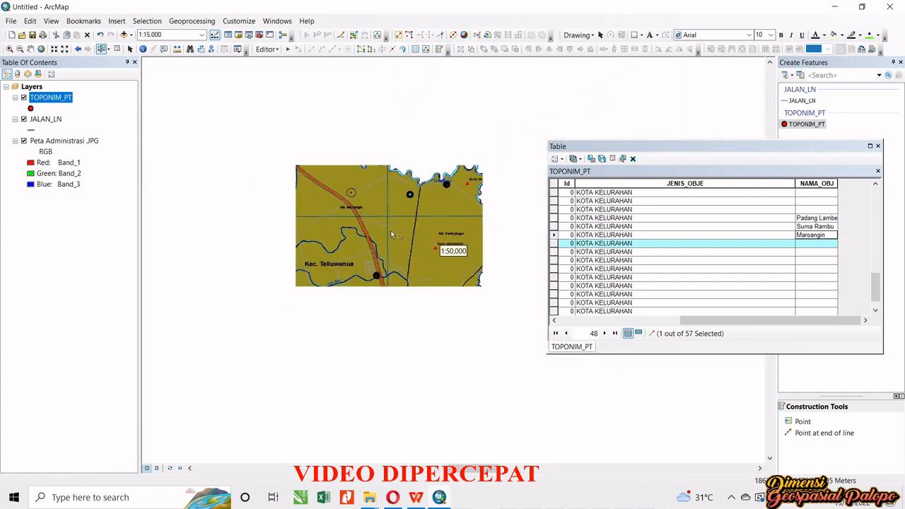
# Return to the record just below Suma Rambu, check its point on the map, and change its NAMA_OBJ to Jaya
pyautogui.doubleClick(553, 235)
pyautogui.scroll(-2, 429, 282)
pyautogui.scroll(-1, 431, 279)
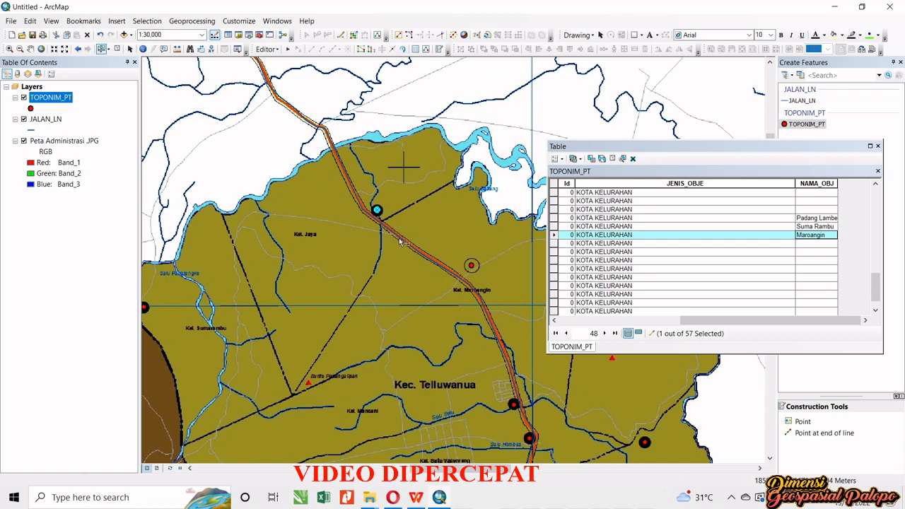
pyautogui.click(828, 235)
pyautogui.doubleClick(827, 235)
pyautogui.write('Jaya')
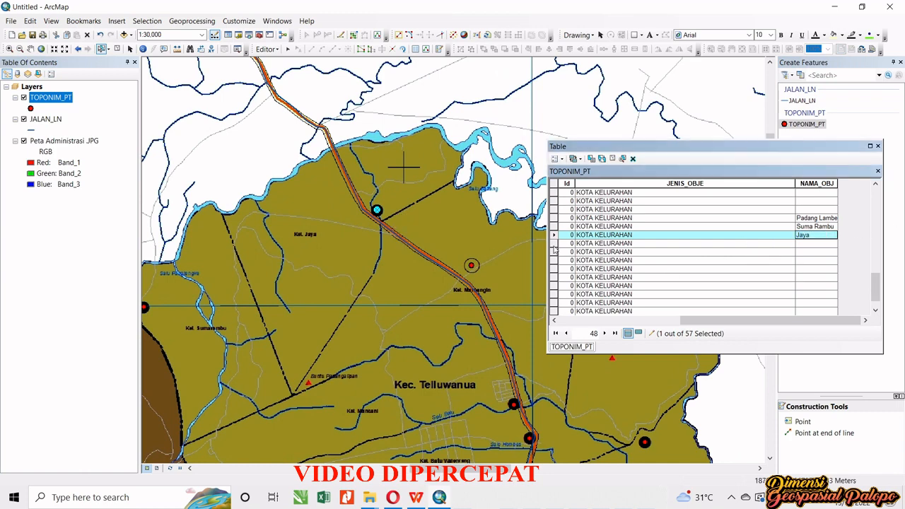
# Locate the point of the record just below Jaya and enter Maroangin as its NAMA_OBJ
pyautogui.click(553, 245)
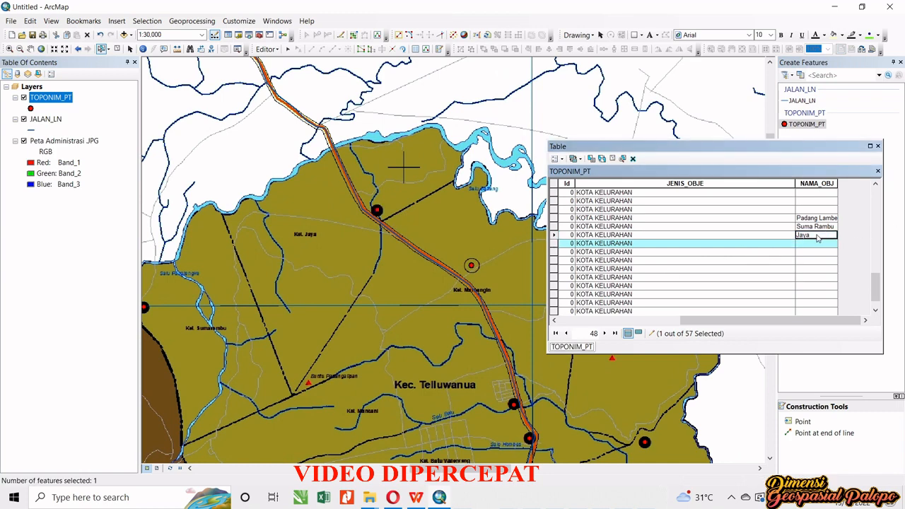
pyautogui.click(810, 244)
pyautogui.doubleClick(553, 246)
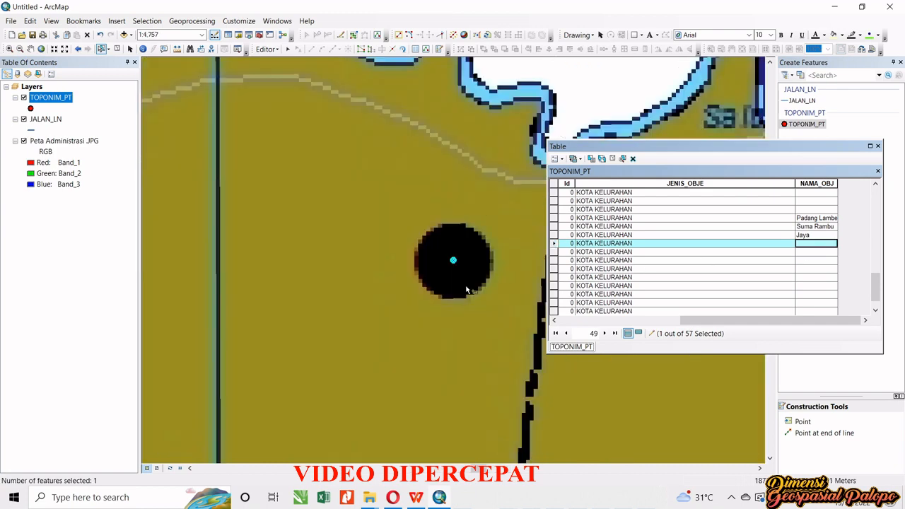
pyautogui.scroll(-2, 467, 289)
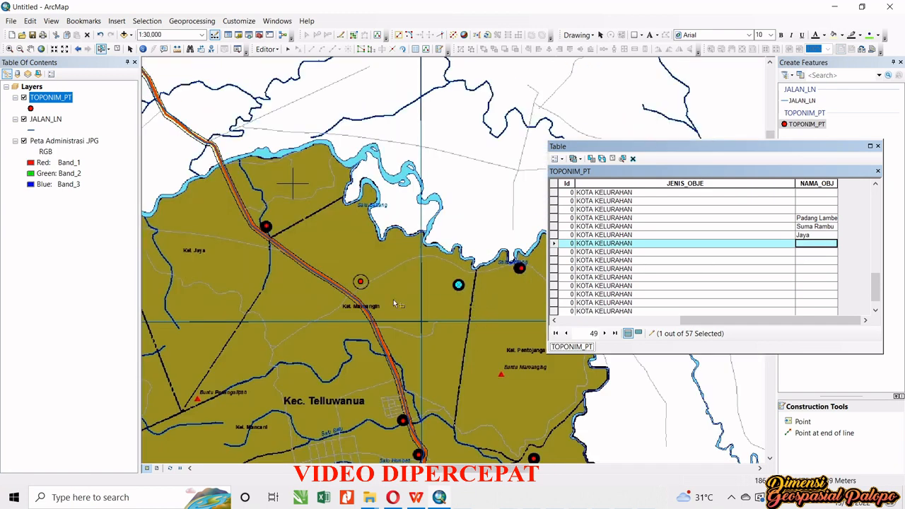
pyautogui.click(814, 243)
pyautogui.write('Maroangin')
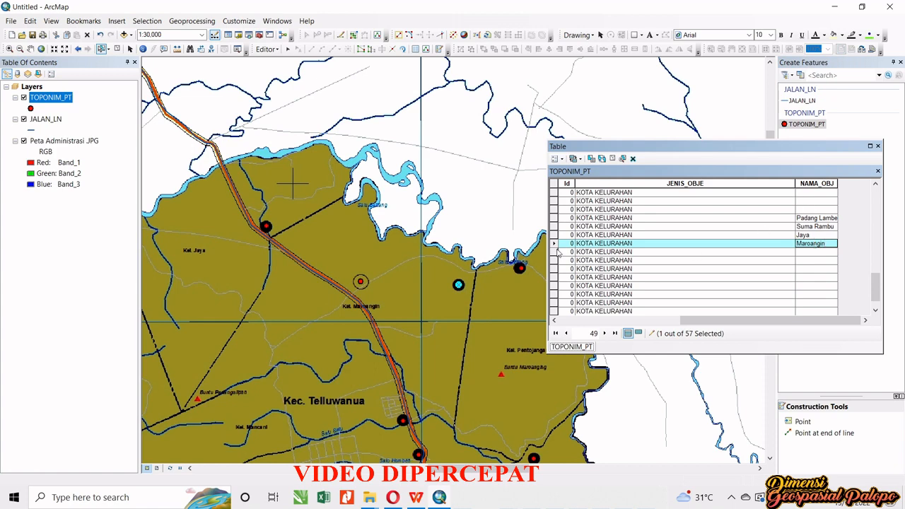
# Select the record just below Maroangin, check the village label near its point, and enter Pentojangan as its NAMA_OBJ
pyautogui.click(555, 251)
pyautogui.moveTo(487, 294); pyautogui.dragTo(370, 261)
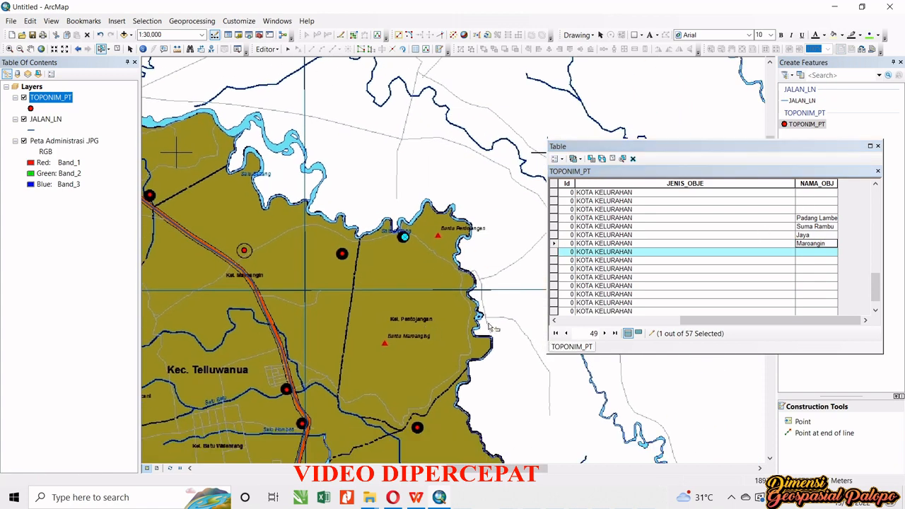
pyautogui.scroll(3, 429, 330)
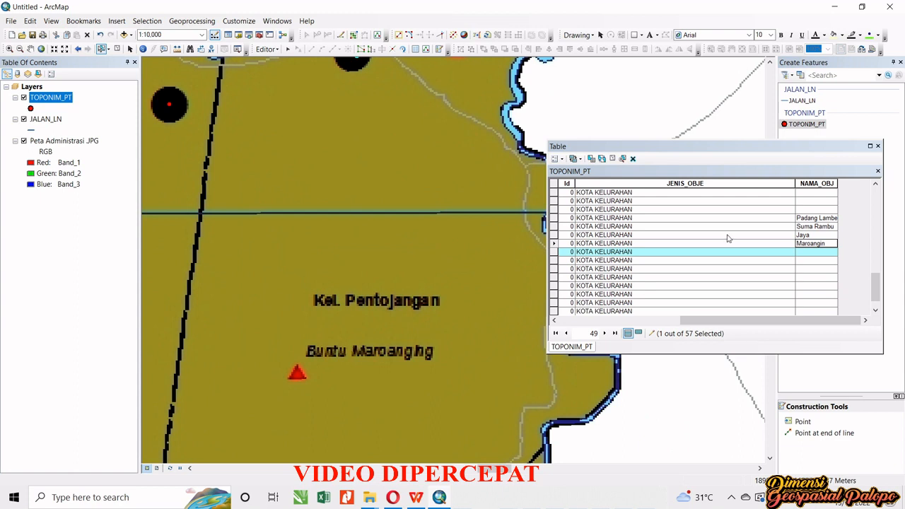
pyautogui.click(817, 252)
pyautogui.write('Pentojangan')
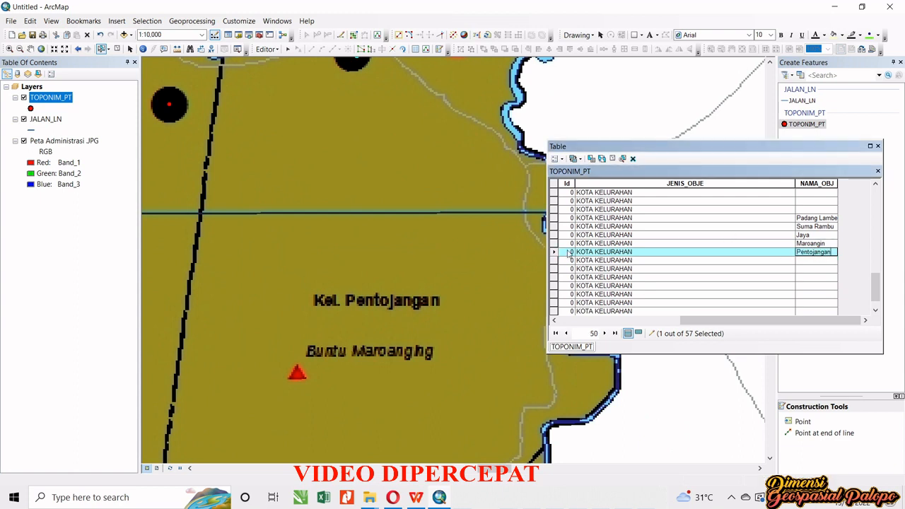
# Locate the point of the record just below Pentojangan and enter Salubattang as its NAMA_OBJ
pyautogui.click(554, 260)
pyautogui.scroll(-3, 455, 353)
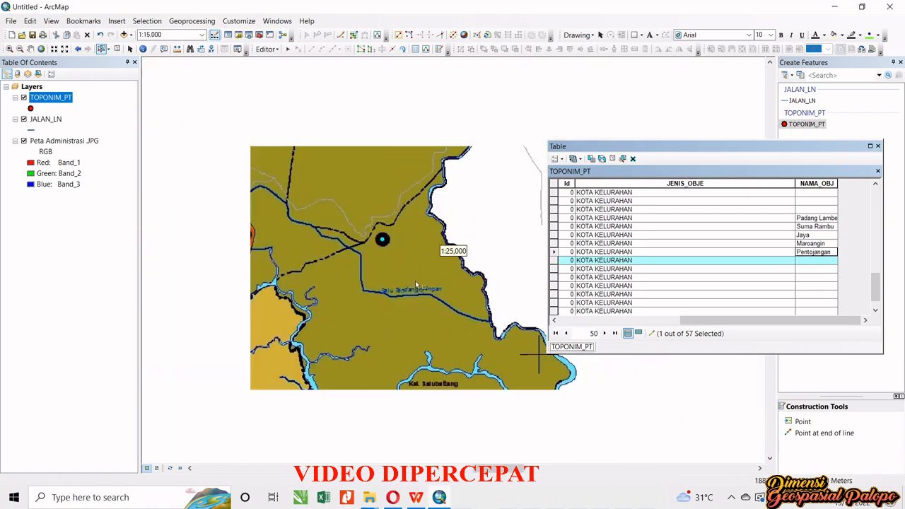
pyautogui.scroll(2, 456, 353)
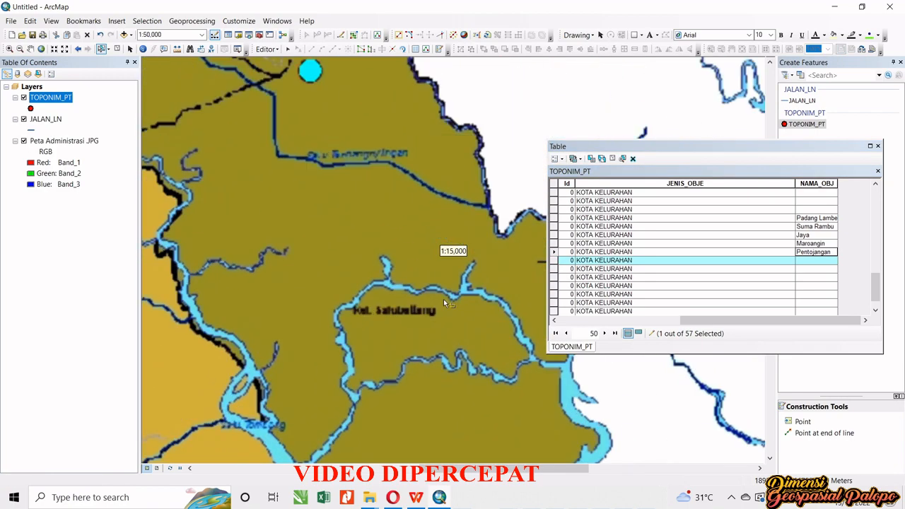
pyautogui.click(810, 261)
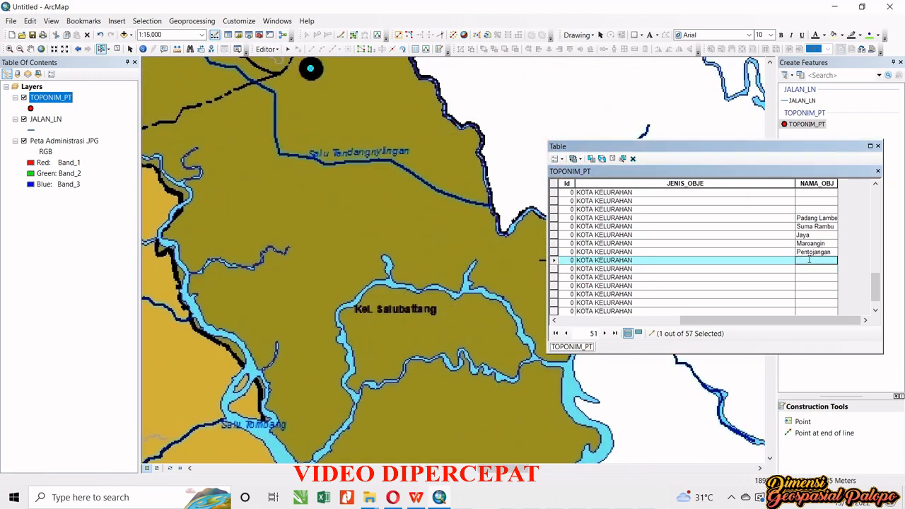
pyautogui.write('Salubattang')
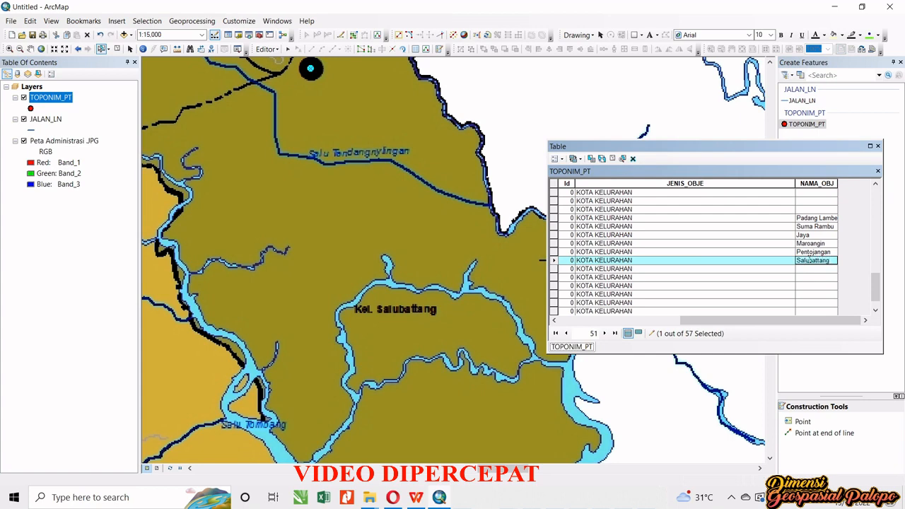
# Locate the point of the record just below Salubattang and enter Batu Walenrang as its NAMA_OBJ
pyautogui.doubleClick(554, 269)
pyautogui.scroll(-5, 474, 302)
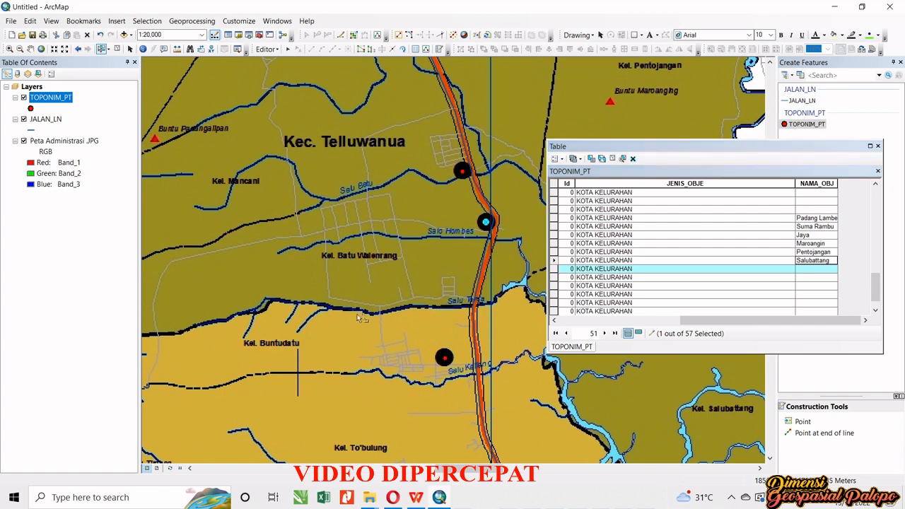
pyautogui.press('Up')
pyautogui.press('Left')
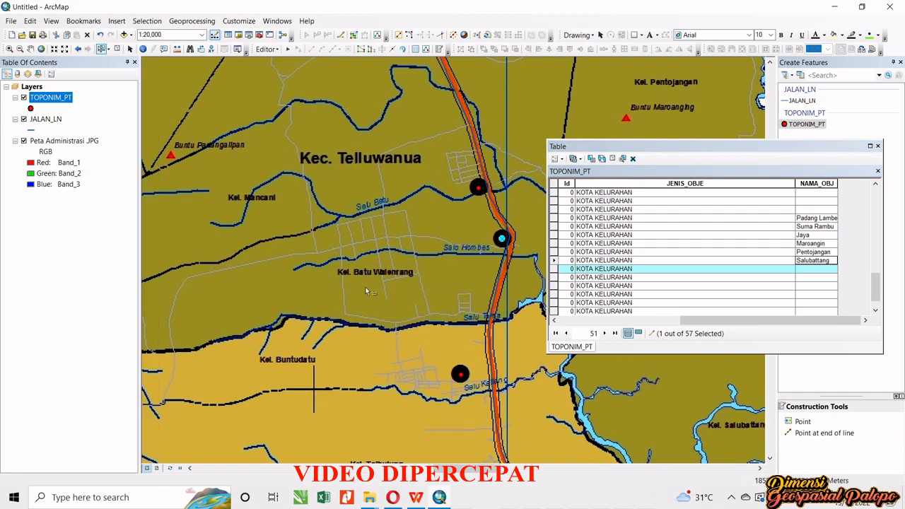
pyautogui.click(808, 270)
pyautogui.write('Batu')
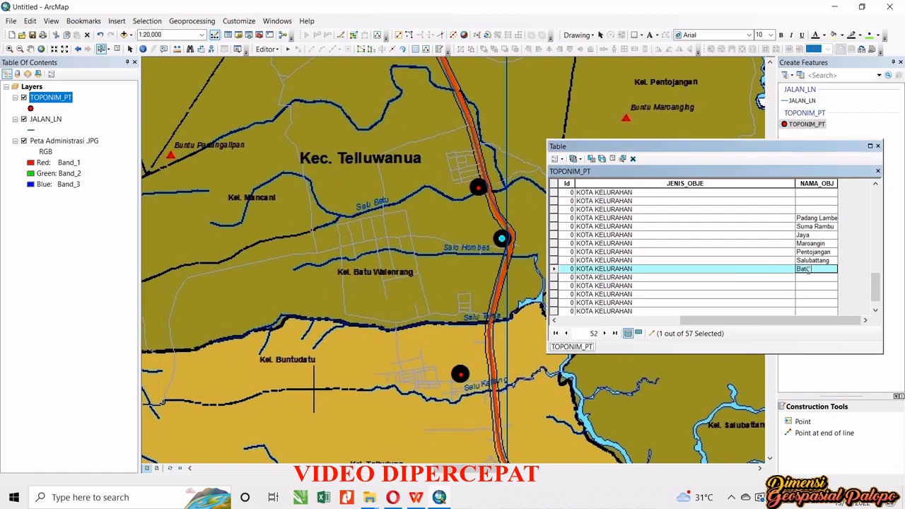
pyautogui.write(' Walenrang')
# Select the record just below Batu Walenrang and enter Mancani as its NAMA_OBJ
pyautogui.click(554, 277)
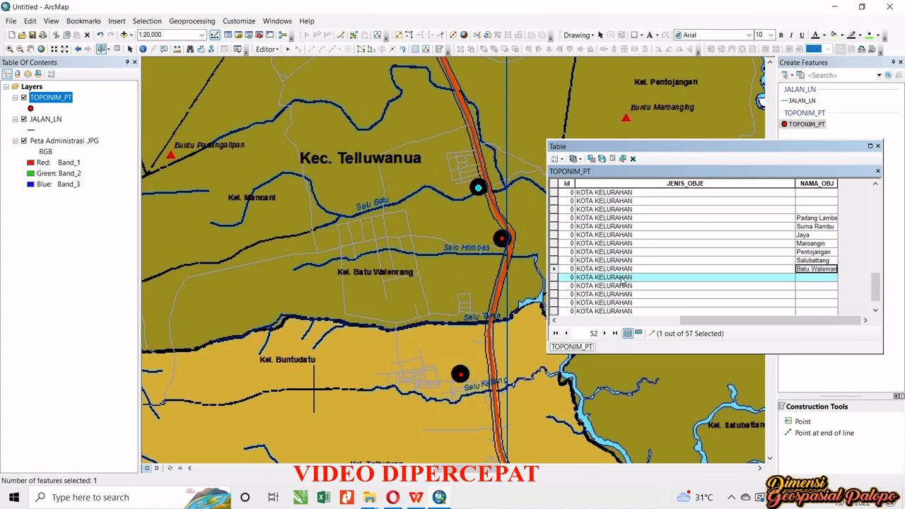
pyautogui.click(824, 278)
pyautogui.write('Mancani')
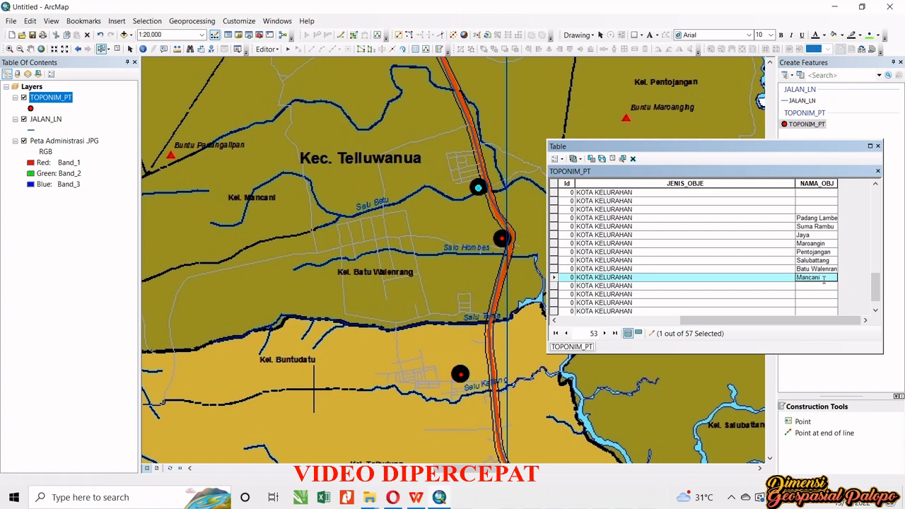
# Locate the point of the record just below Mancani and enter Buntudatu as its NAMA_OBJ
pyautogui.click(559, 285)
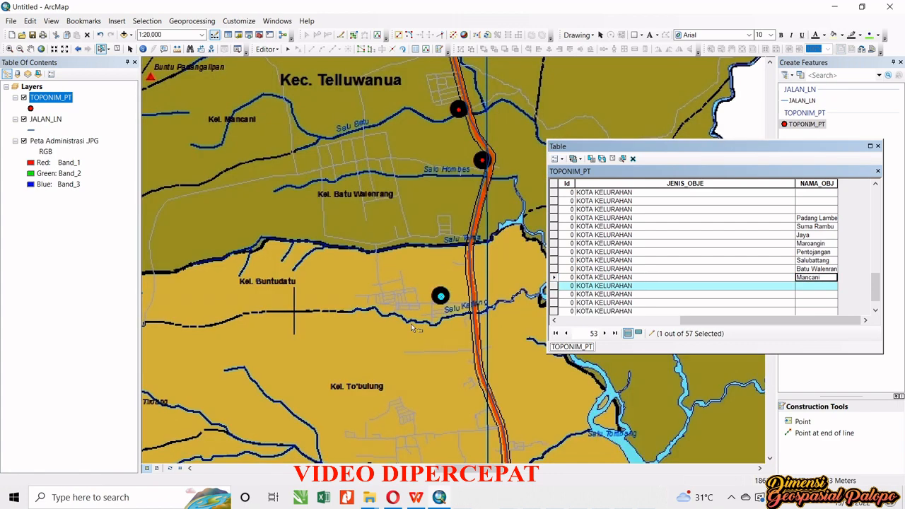
pyautogui.click(813, 284)
pyautogui.write('Buntudatu')
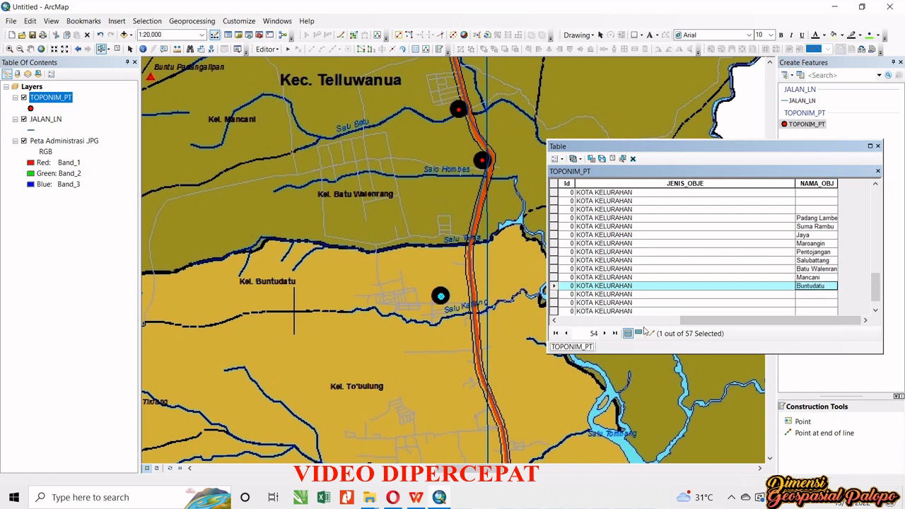
# Locate the point of the record just below Buntudatu and enter Rampoang as its NAMA_OBJ
pyautogui.click(553, 294)
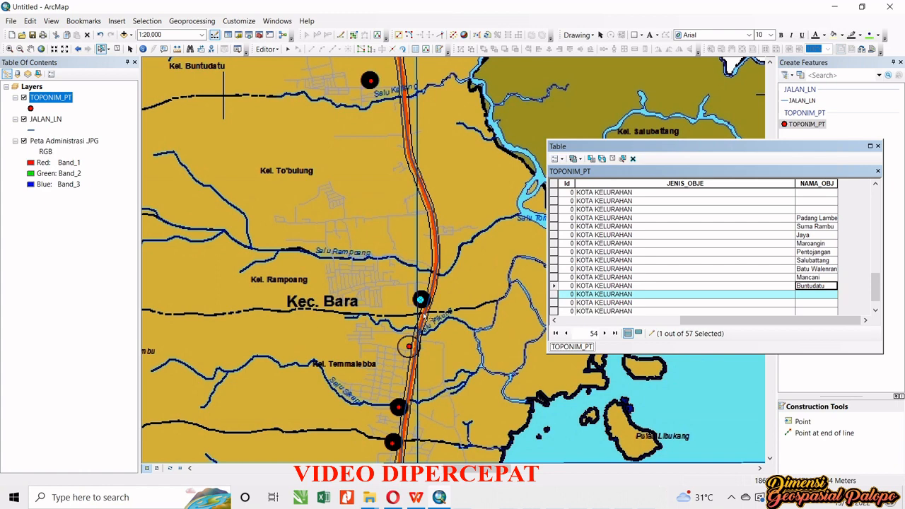
pyautogui.click(817, 294)
pyautogui.write('Rampoang')
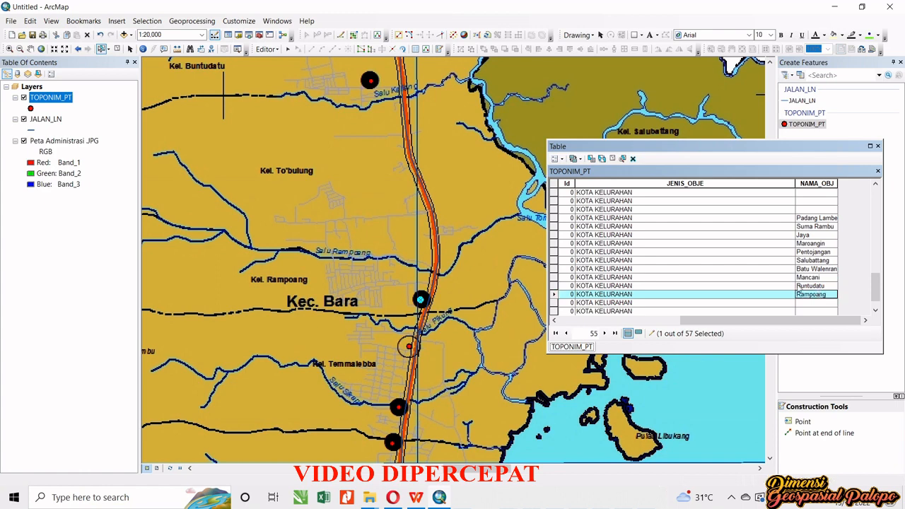
# Locate the point of the record just below Rampoang and enter Temmalebba as its NAMA_OBJ
pyautogui.click(555, 303)
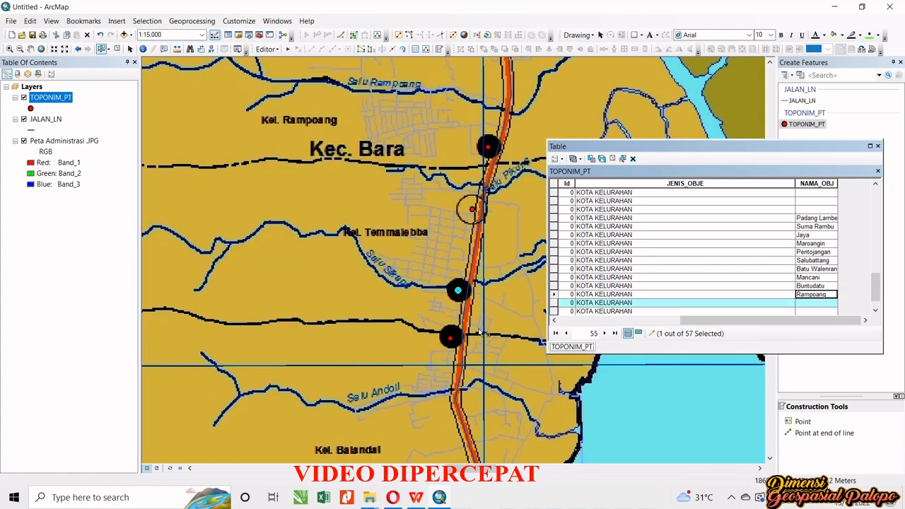
pyautogui.scroll(-2, 420, 322)
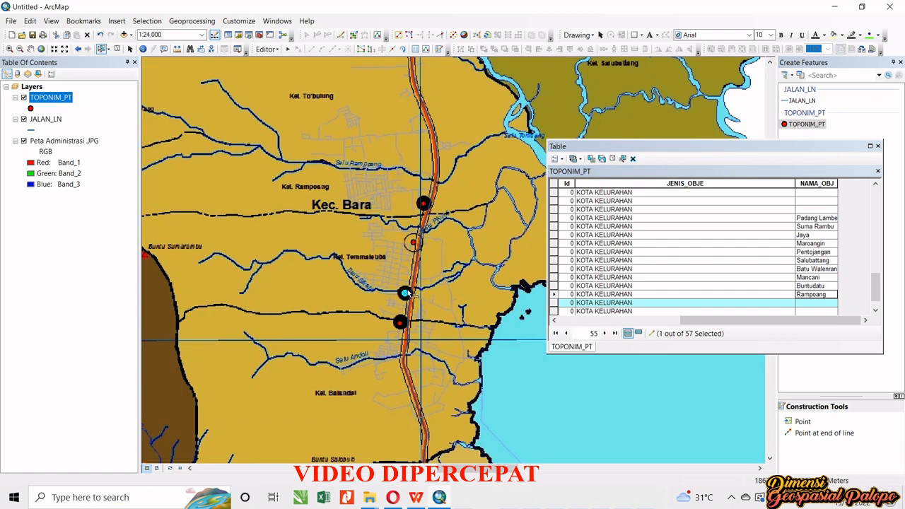
pyautogui.scroll(1, 406, 293)
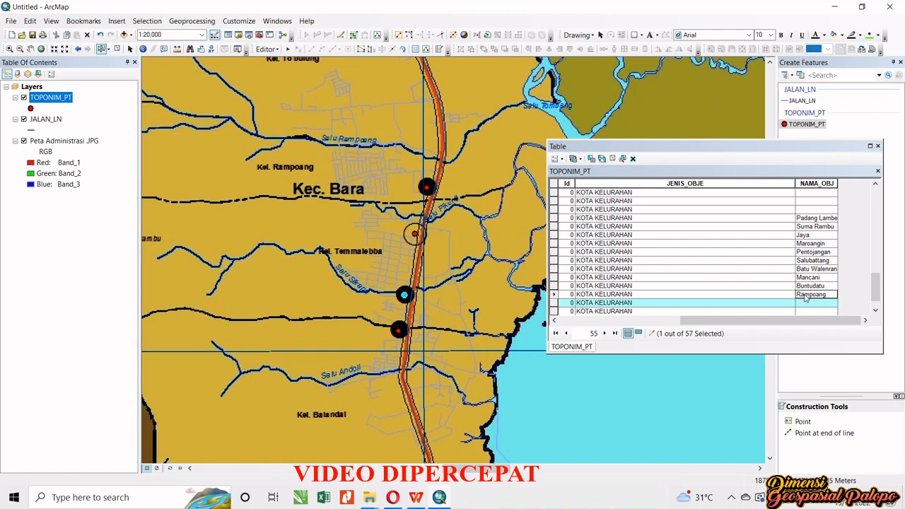
pyautogui.click(807, 302)
pyautogui.write('Temmalebba')
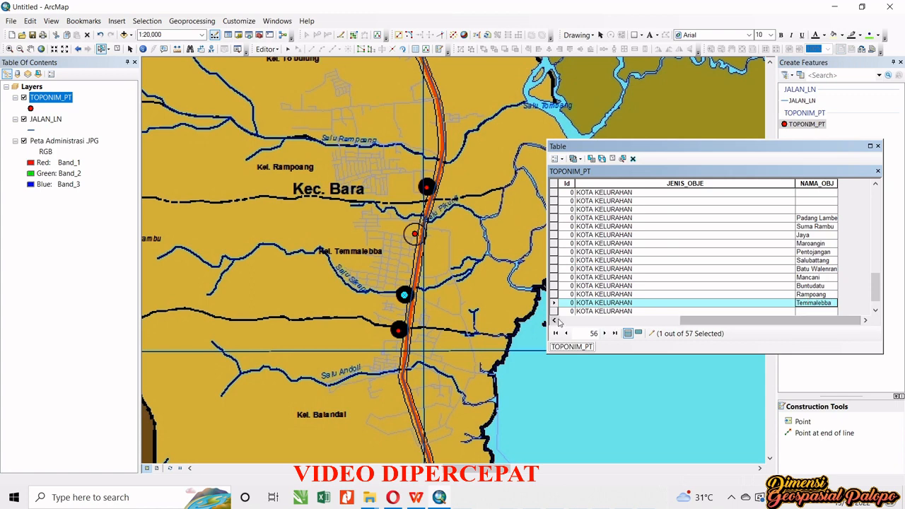
# Locate the point of the last record, just below Temmalebba, and enter Balandai as its NAMA_OBJ
pyautogui.click(399, 329)
pyautogui.scroll(7, 386, 350)
pyautogui.scroll(-7, 456, 318)
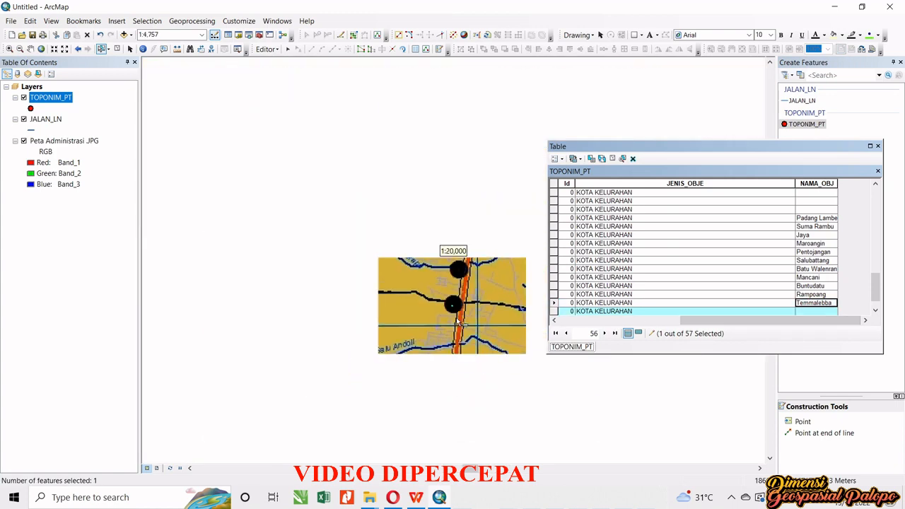
pyautogui.click(816, 311)
pyautogui.write('Bal')
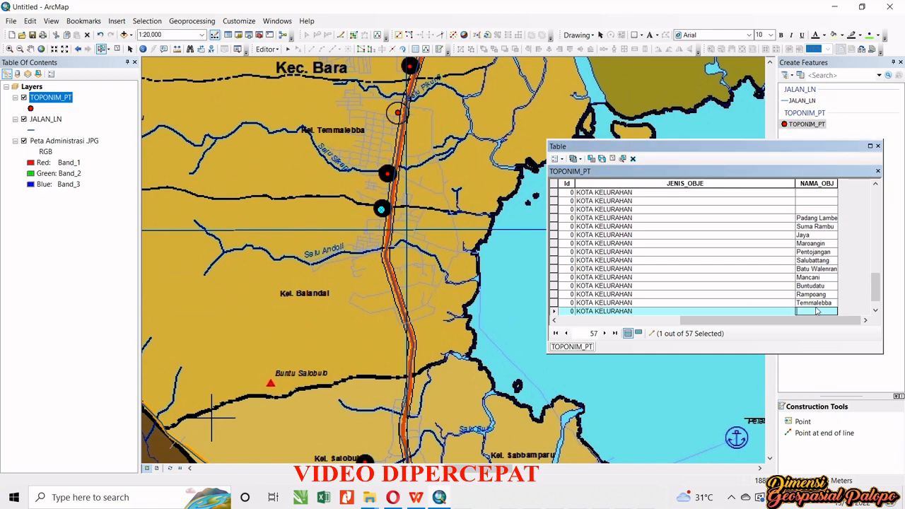
pyautogui.write('andai')
# Locate the point of the first KOTA KELURAHAN record in the attribute table and enter Purangi as its NAMA_OBJ
pyautogui.scroll(-3, 339, 290)
pyautogui.scroll(3, 751, 257)
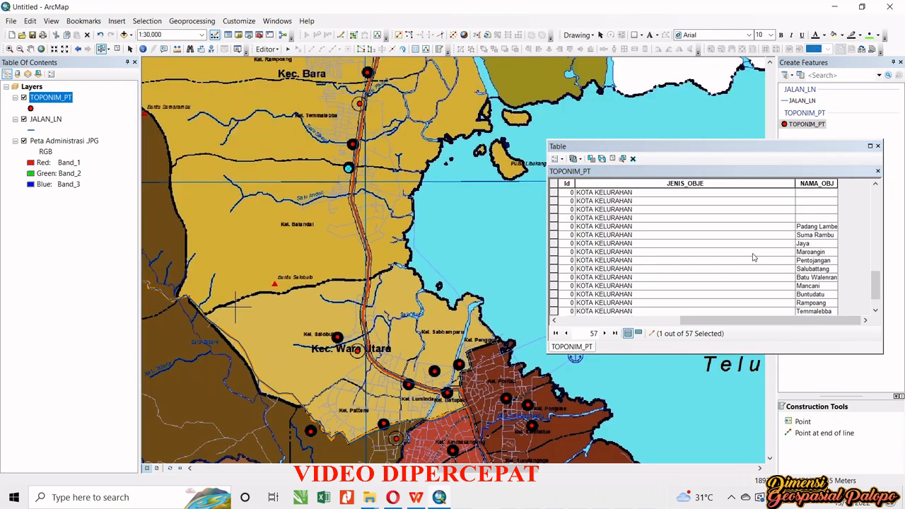
pyautogui.scroll(8, 774, 256)
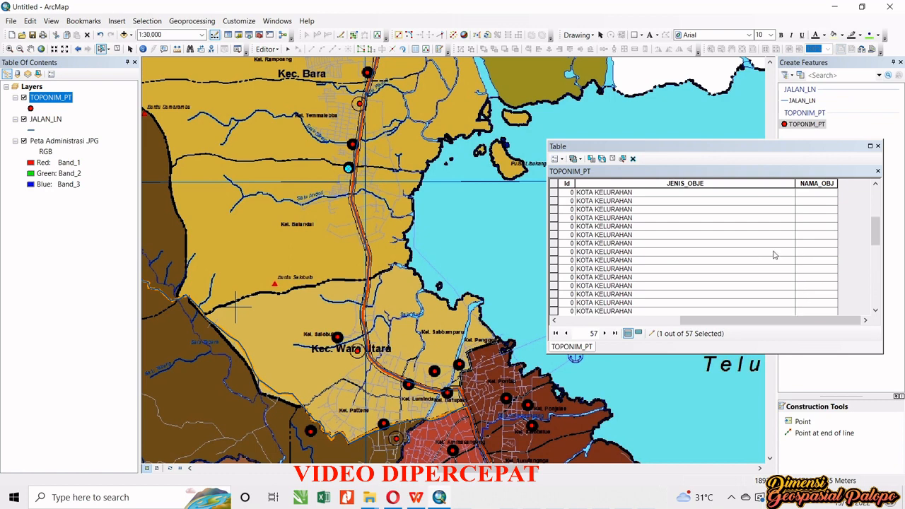
pyautogui.click(555, 236)
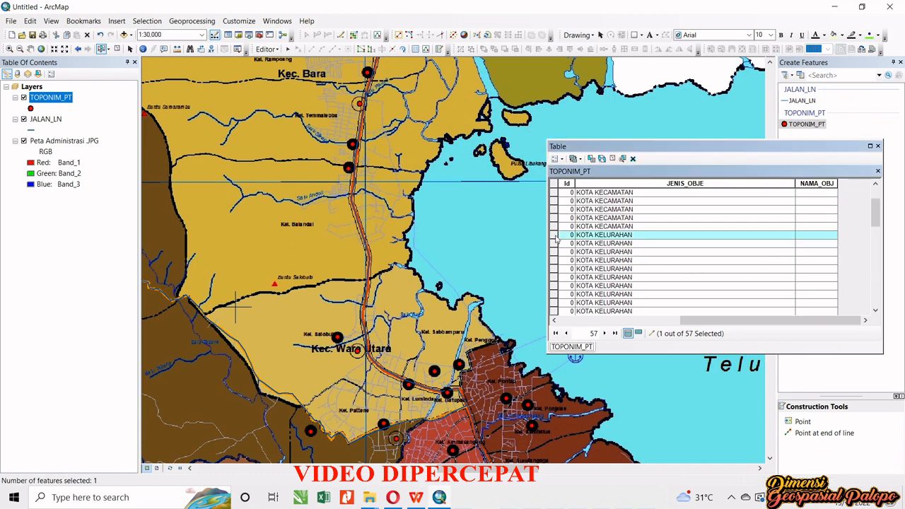
pyautogui.doubleClick(556, 237)
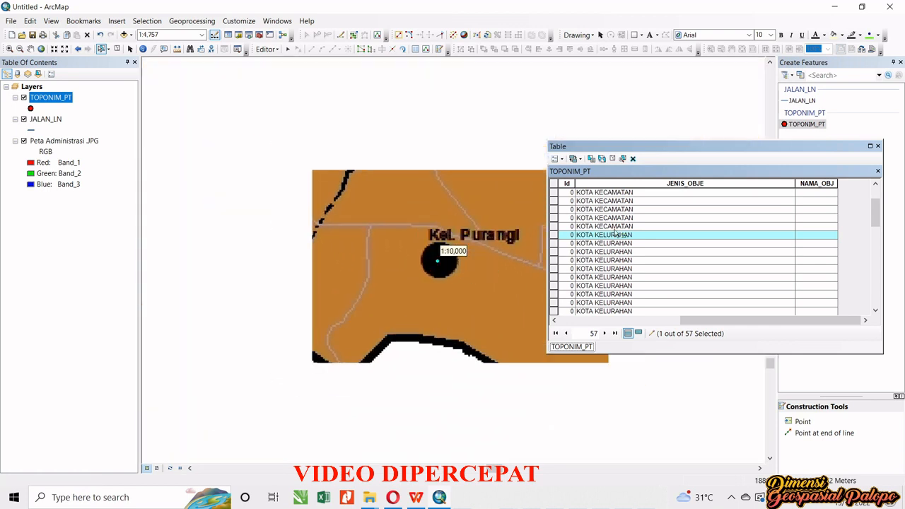
pyautogui.click(806, 235)
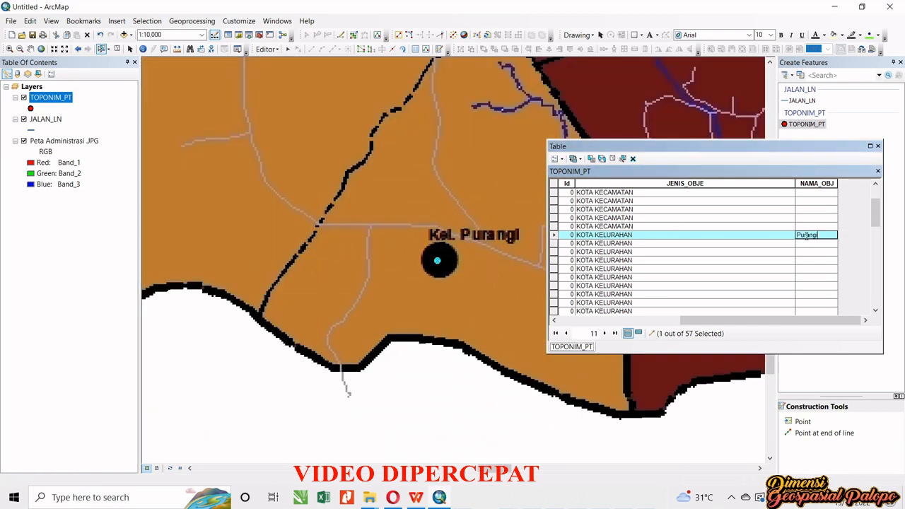
# Locate the point of the record just below Purangi and examine the kelurahan labels in the original Peta Administrasi JPG in Photos
pyautogui.doubleClick(555, 243)
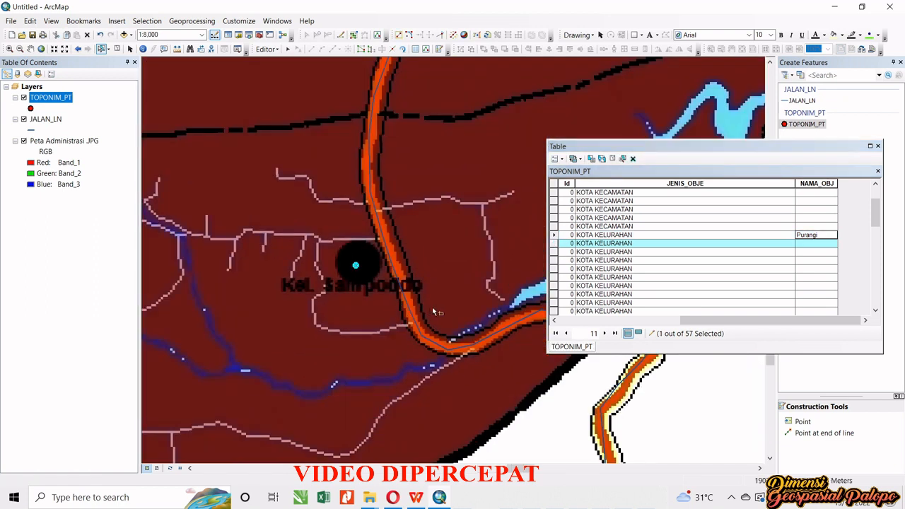
pyautogui.click(333, 497)
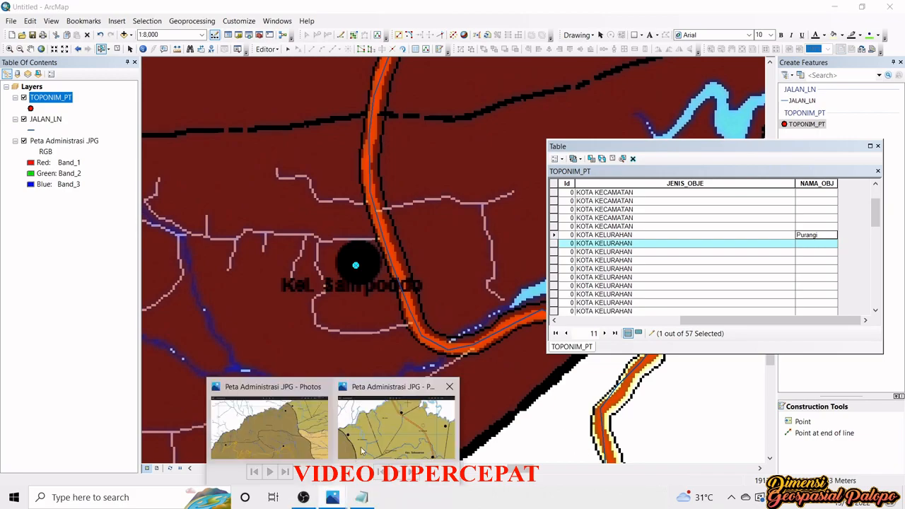
pyautogui.click(378, 428)
pyautogui.scroll(-5, 524, 398)
pyautogui.moveTo(524, 398); pyautogui.dragTo(495, 177)
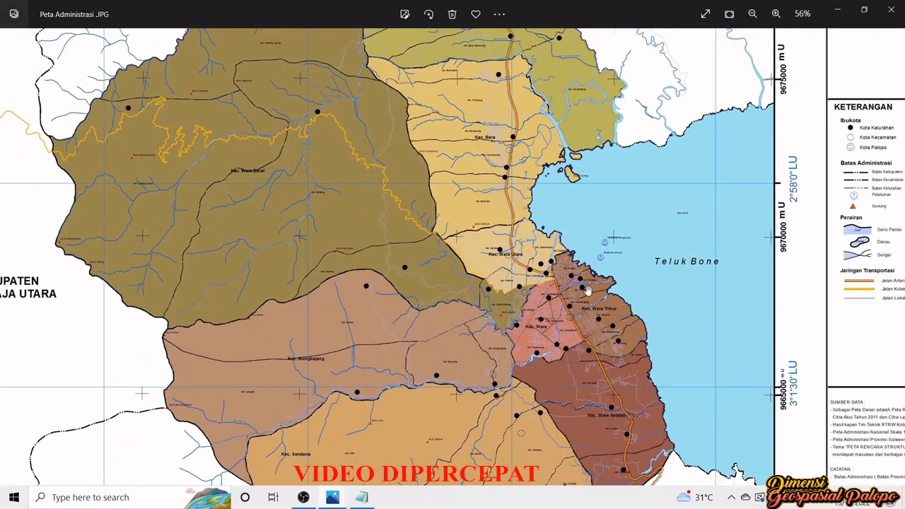
pyautogui.scroll(5, 438, 339)
pyautogui.moveTo(494, 363); pyautogui.dragTo(481, 348)
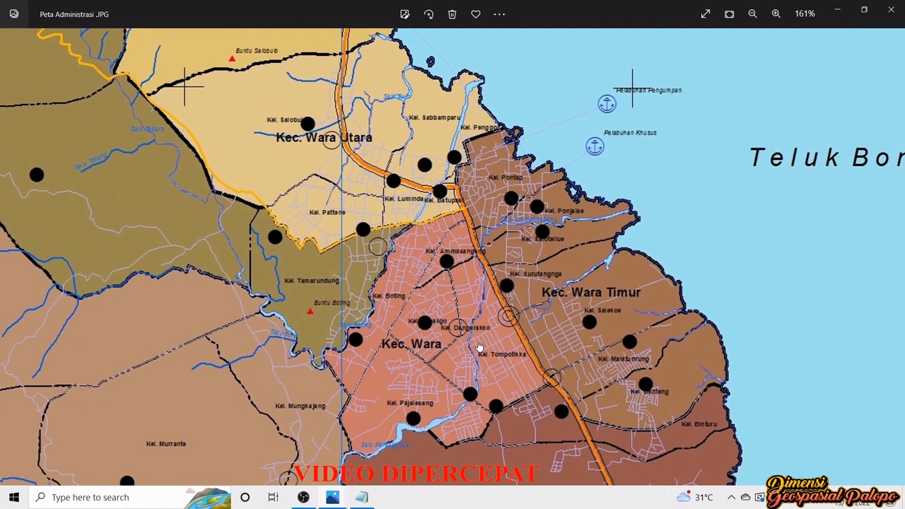
pyautogui.moveTo(454, 448); pyautogui.dragTo(469, 293)
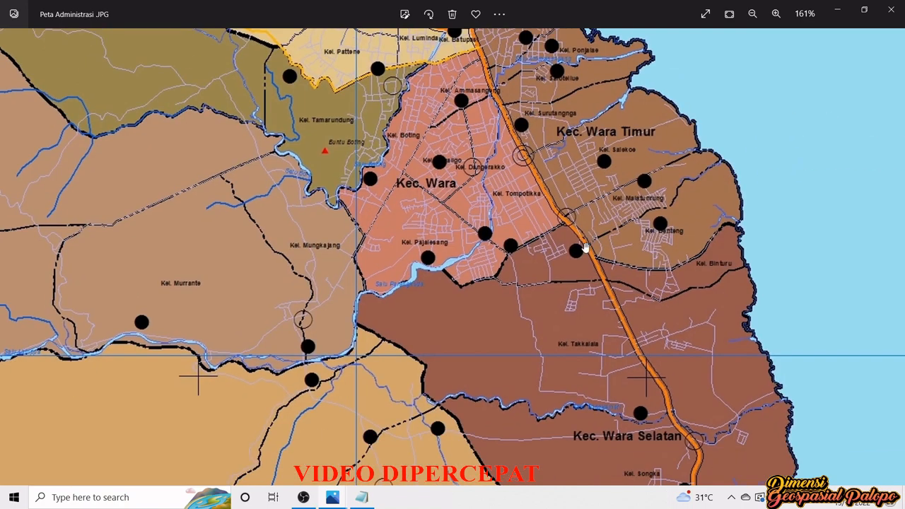
pyautogui.scroll(-3, 586, 248)
pyautogui.moveTo(657, 503); pyautogui.dragTo(600, 344)
pyautogui.scroll(-2, 600, 381)
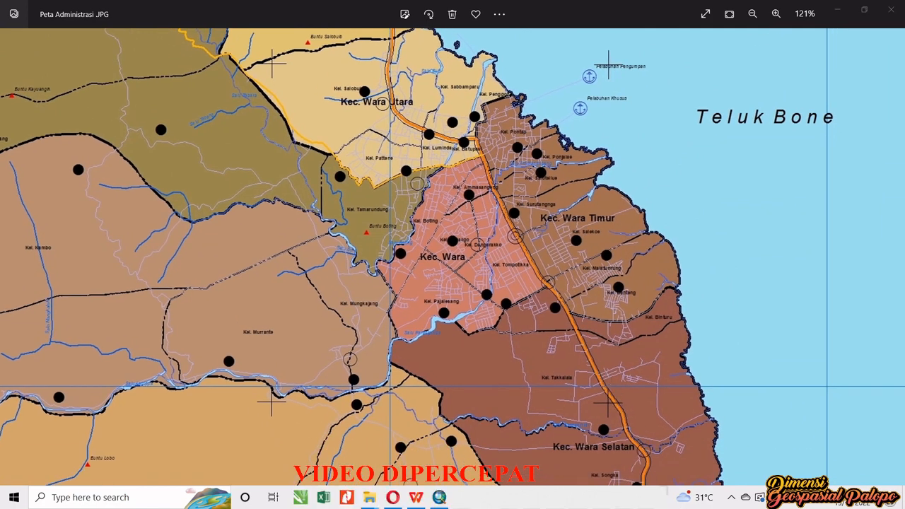
# Check the selected point's surroundings in ArcMap, read the matching kelurahan label south of Songka in the Photos image, and close the image
pyautogui.click(438, 497)
pyautogui.scroll(3, 439, 402)
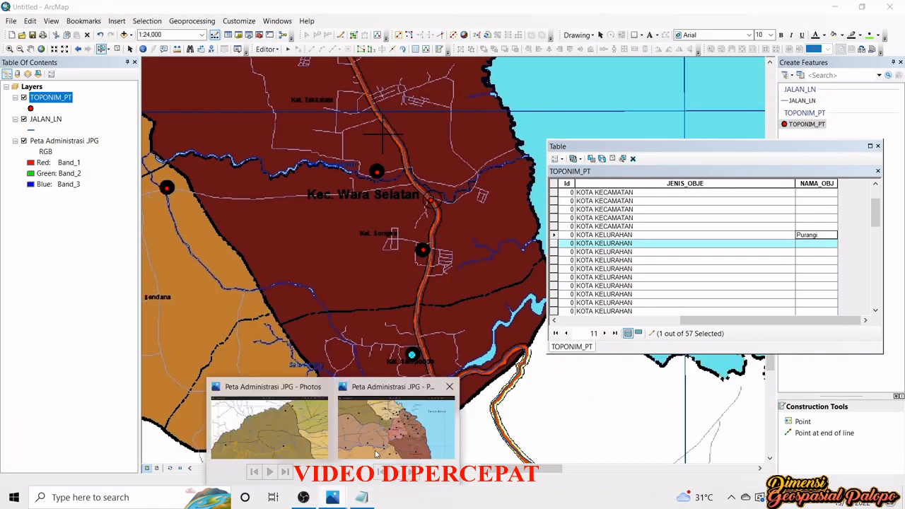
pyautogui.click(386, 424)
pyautogui.scroll(-2, 558, 318)
pyautogui.scroll(3, 601, 363)
pyautogui.scroll(3, 601, 362)
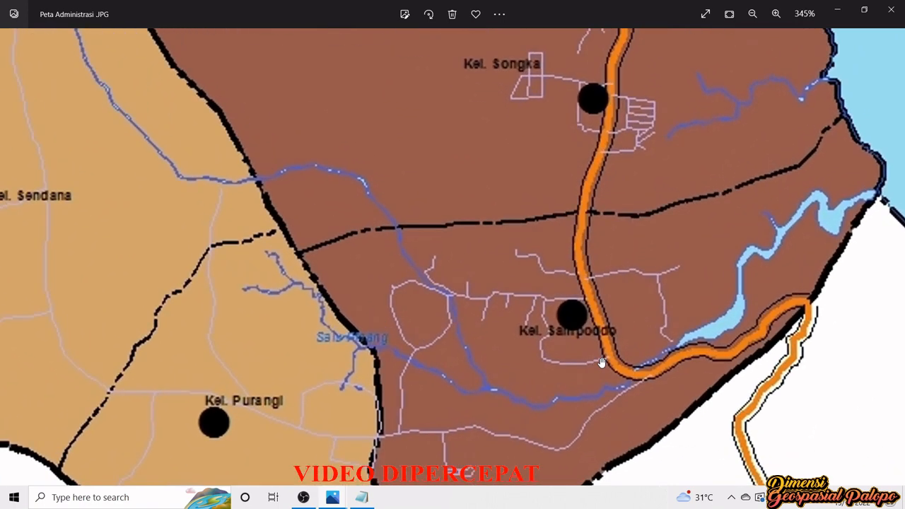
pyautogui.hotkey('alt', 'F4')
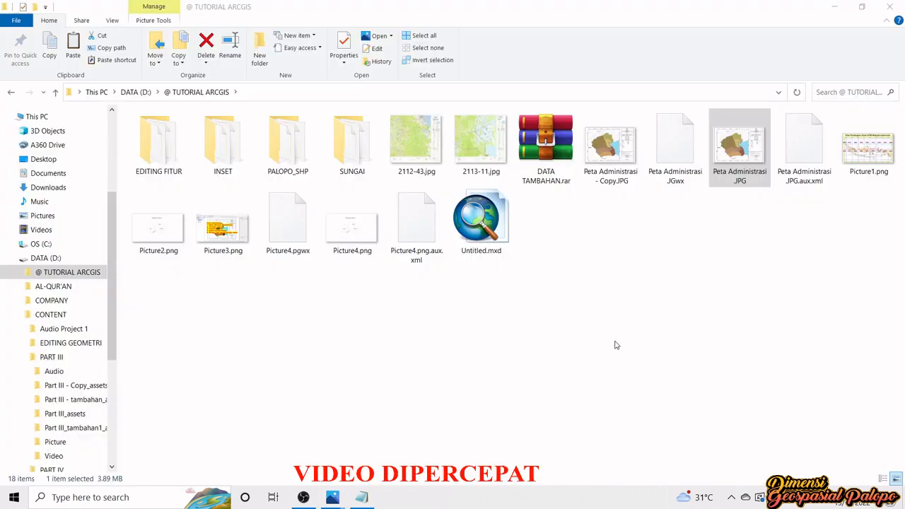
# Return to ArcMap and enter Sampoodo as the NAMA_OBJ of the record just below Purangi
pyautogui.click(320, 499)
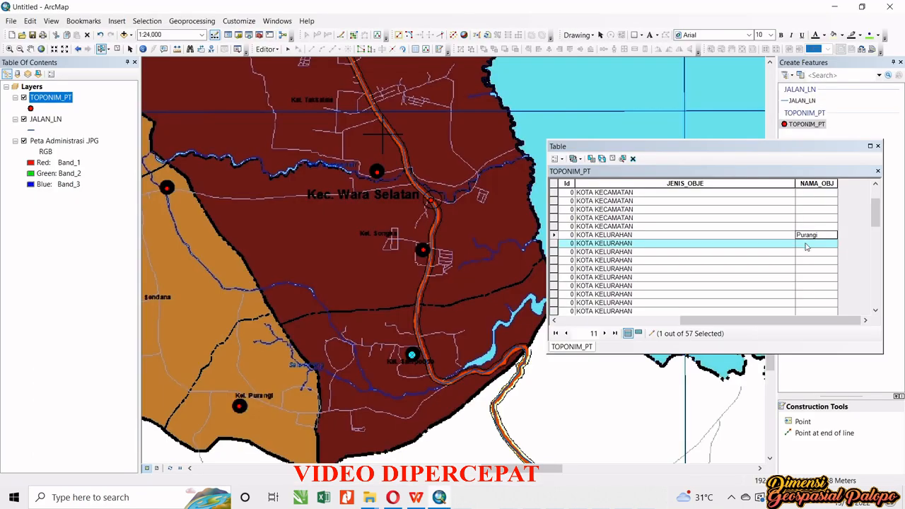
pyautogui.click(806, 243)
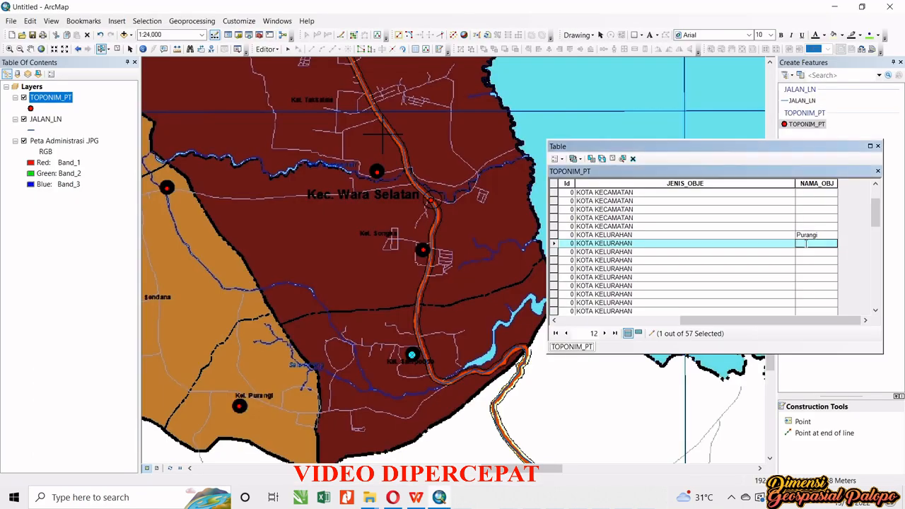
pyautogui.write('Sampoodo')
# Locate the point of the record just below Sampoodo and enter Songka as its NAMA_OBJ
pyautogui.doubleClick(554, 252)
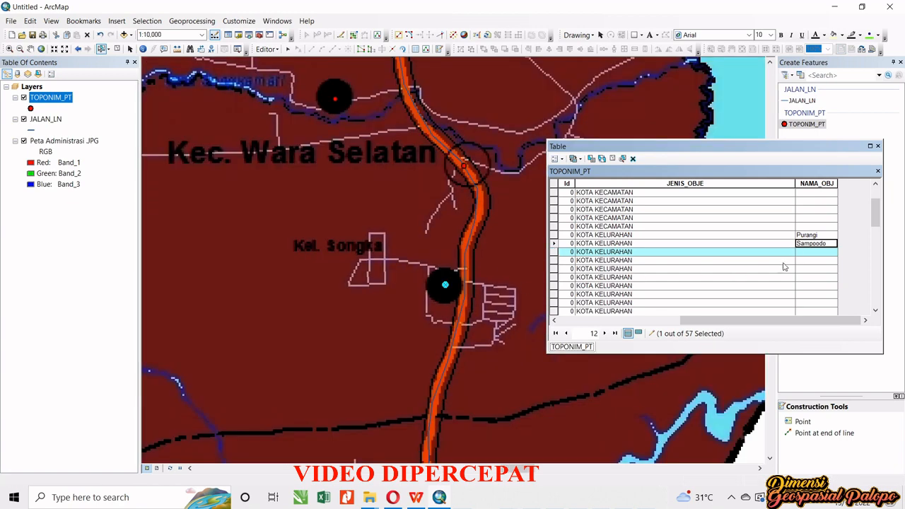
pyautogui.click(800, 252)
# Locate the point of the record just below Songka and enter Takkalala as its NAMA_OBJ
pyautogui.doubleClick(553, 261)
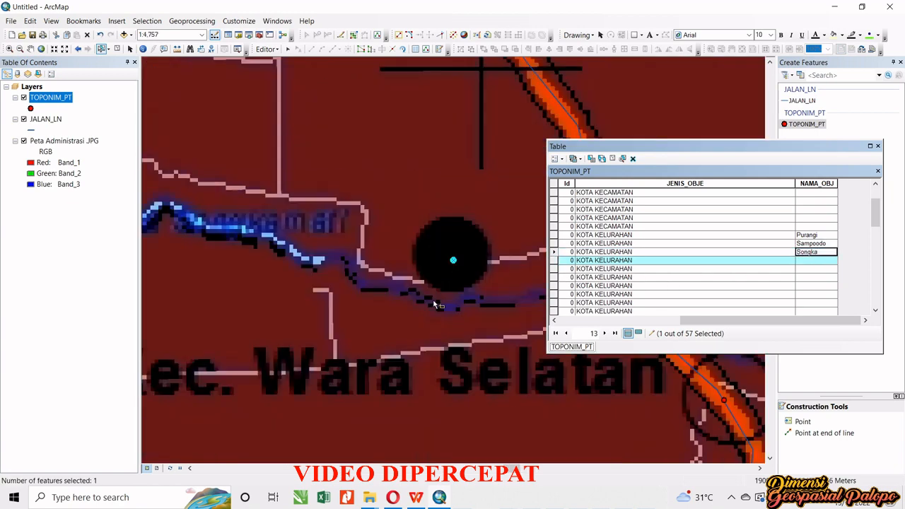
pyautogui.scroll(2, 474, 331)
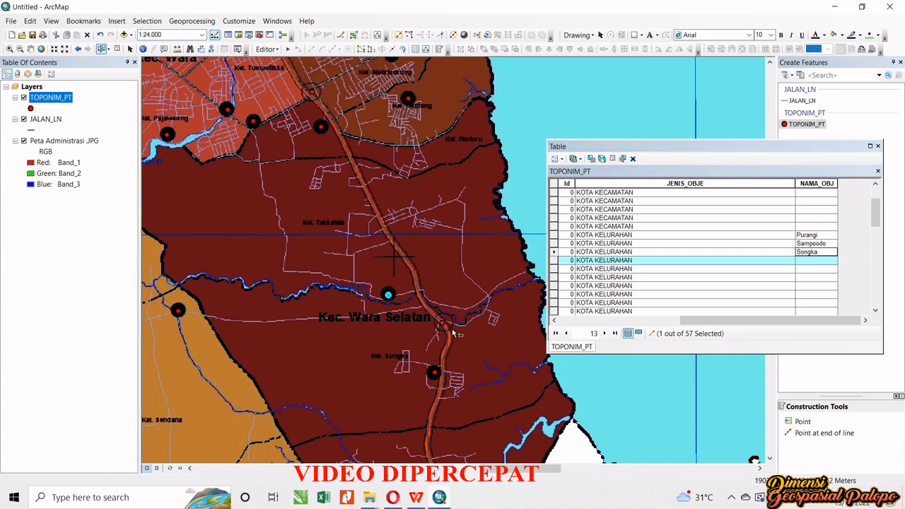
pyautogui.scroll(-2, 366, 248)
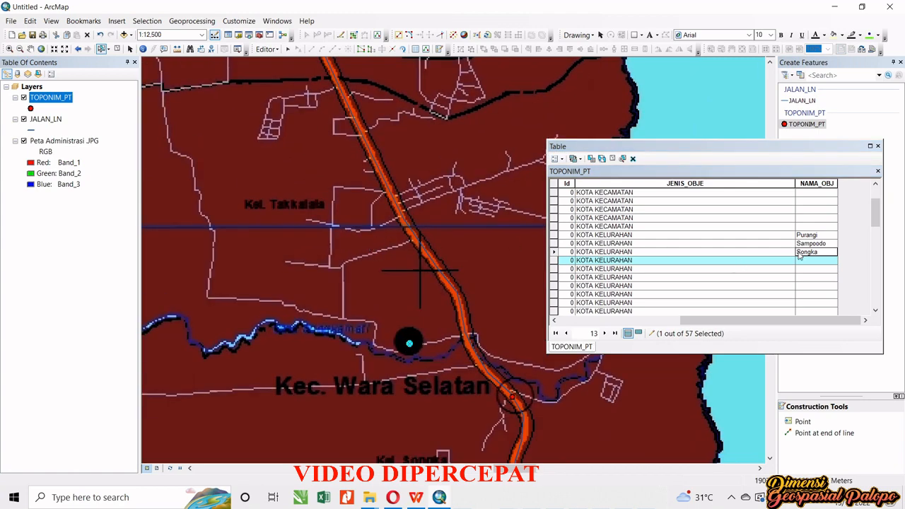
pyautogui.click(813, 260)
pyautogui.write('Takkalala')
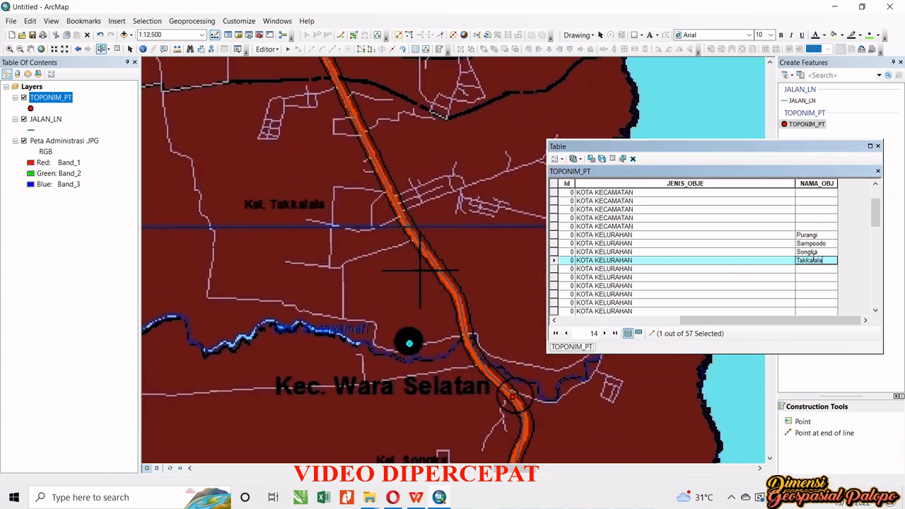
# Locate the point of the record just below Takkalala and enter Sendana as its NAMA_OBJ
pyautogui.doubleClick(555, 269)
pyautogui.scroll(3, 469, 373)
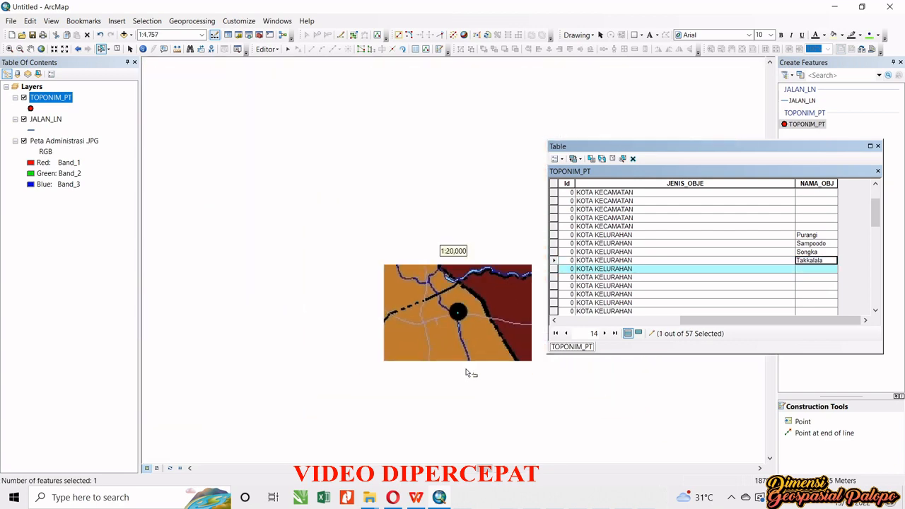
pyautogui.click(818, 269)
pyautogui.write('Sendana')
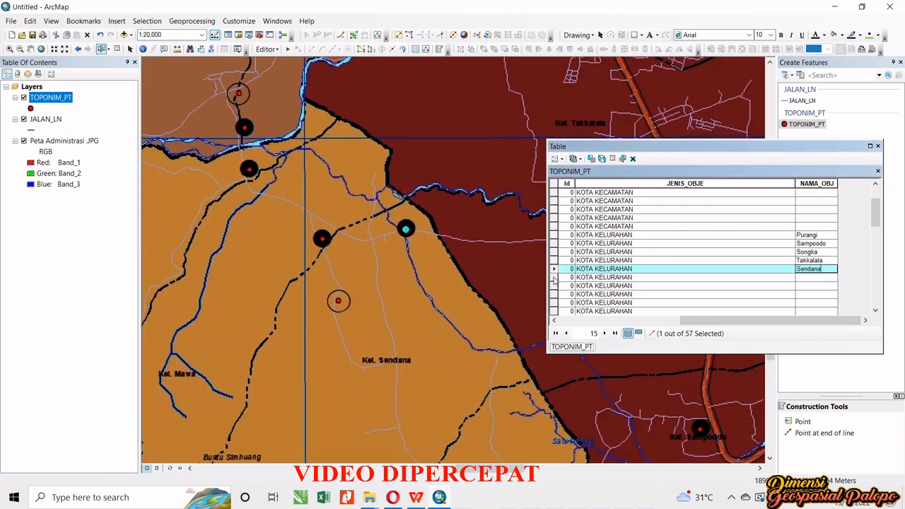
# Locate the point of the record just below Sendana and enter Mawa as its NAMA_OBJ
pyautogui.doubleClick(554, 277)
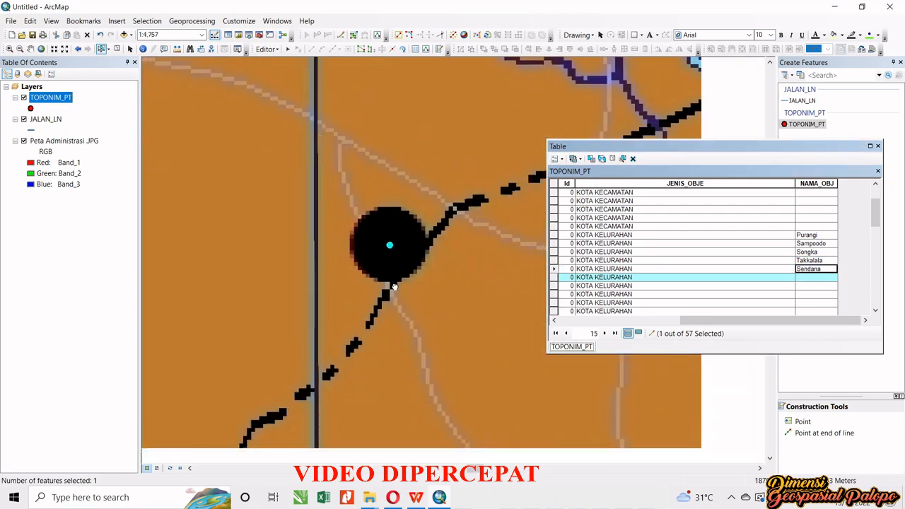
pyautogui.scroll(3, 331, 285)
pyautogui.click(831, 276)
pyautogui.write('Mawa')
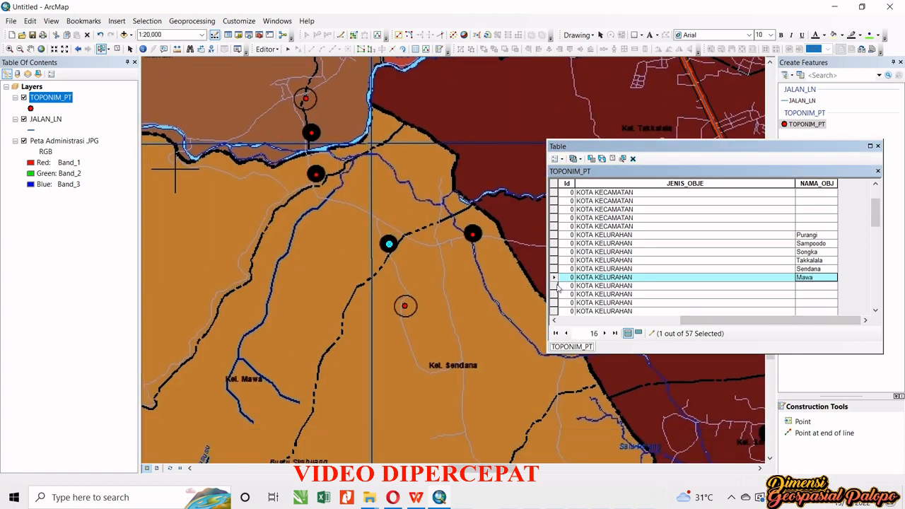
# Locate the point of the record just below Mawa and enter Peta as its NAMA_OBJ
pyautogui.doubleClick(554, 285)
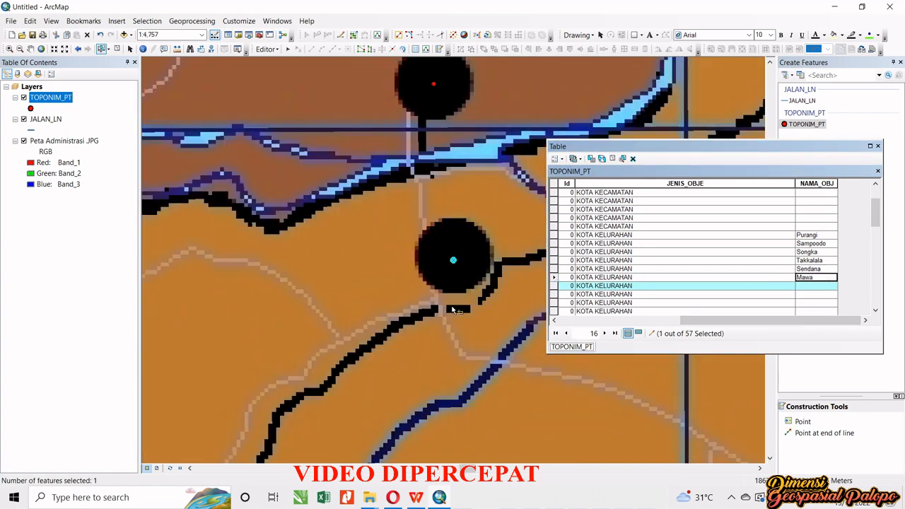
pyautogui.scroll(-4, 381, 318)
pyautogui.scroll(-3, 414, 282)
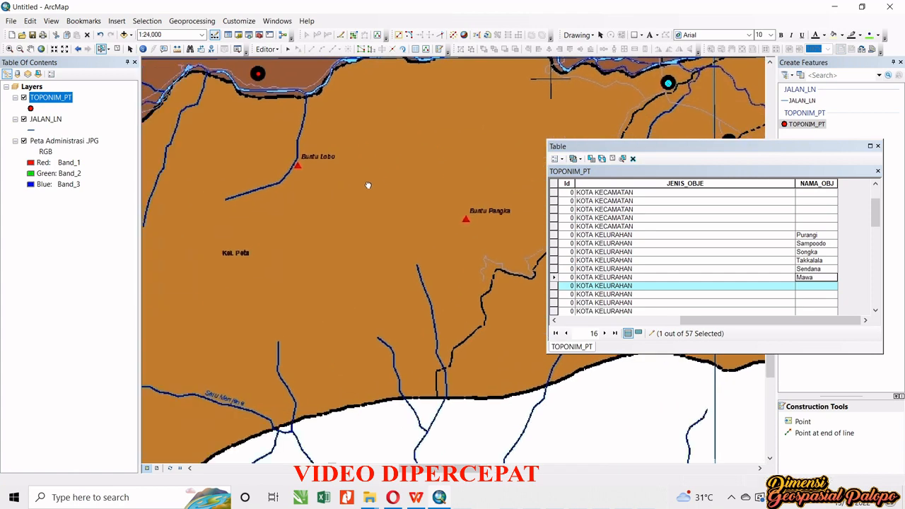
pyautogui.moveTo(233, 255); pyautogui.dragTo(213, 309)
pyautogui.click(812, 285)
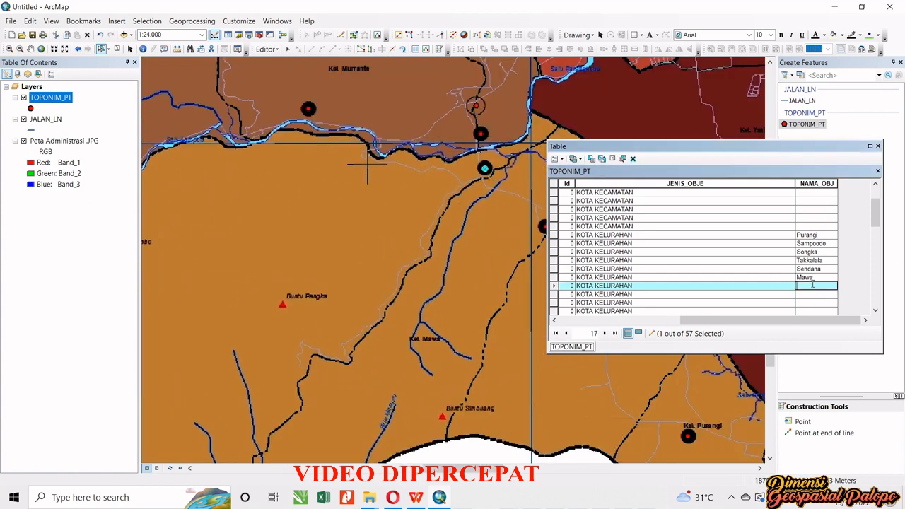
pyautogui.write('K')
pyautogui.write('eta')
pyautogui.press('Return')
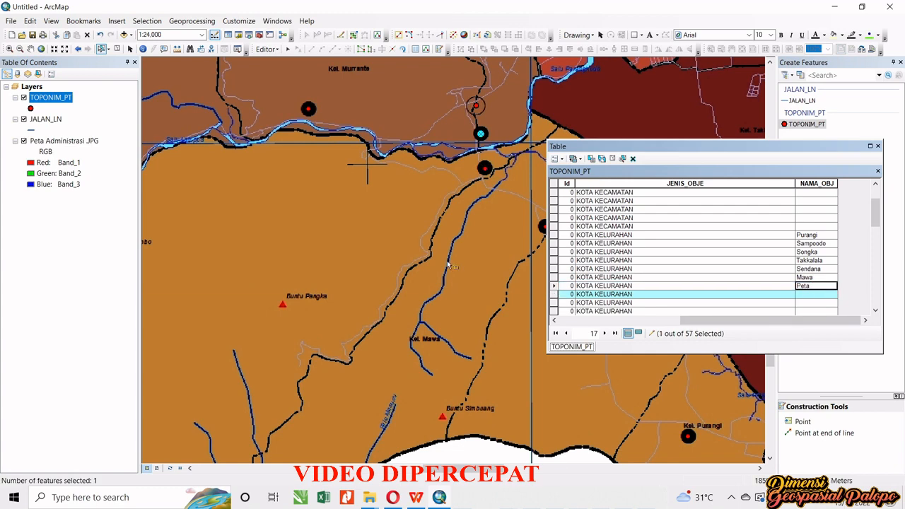
# Inspect the map around the point of the record just below Peta and enter Mungkajang as its NAMA_OBJ
pyautogui.moveTo(467, 151); pyautogui.dragTo(354, 267)
pyautogui.scroll(2, 368, 237)
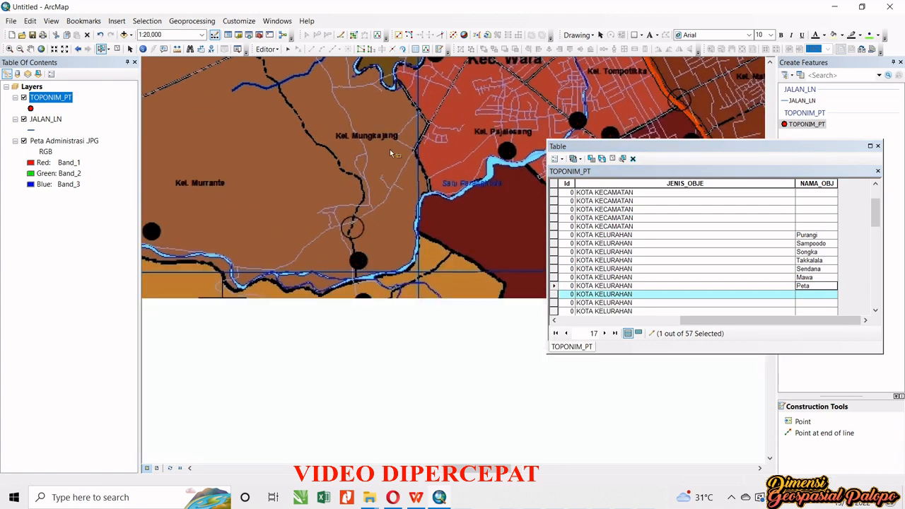
pyautogui.click(798, 292)
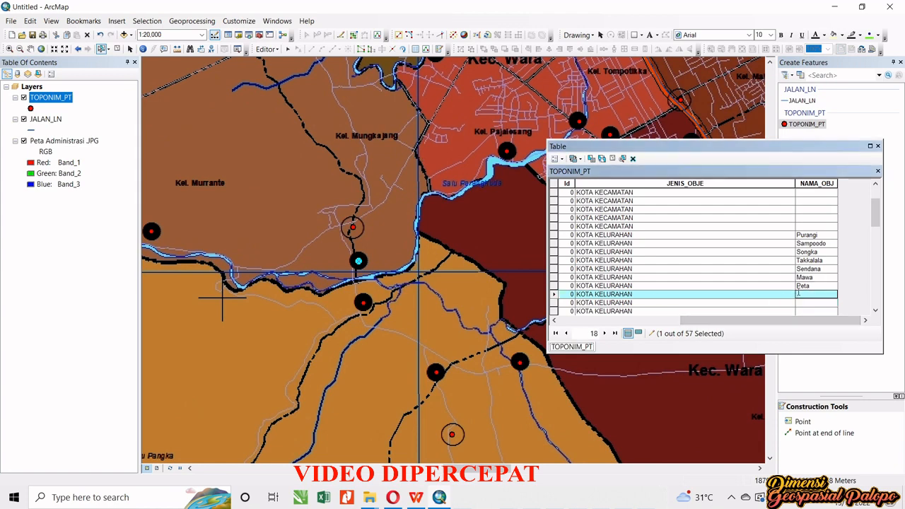
pyautogui.write('Mungkajang')
# Locate the point of the record just below Mungkajang and enter Munrante as its NAMA_OBJ
pyautogui.click(555, 304)
pyautogui.scroll(2, 497, 318)
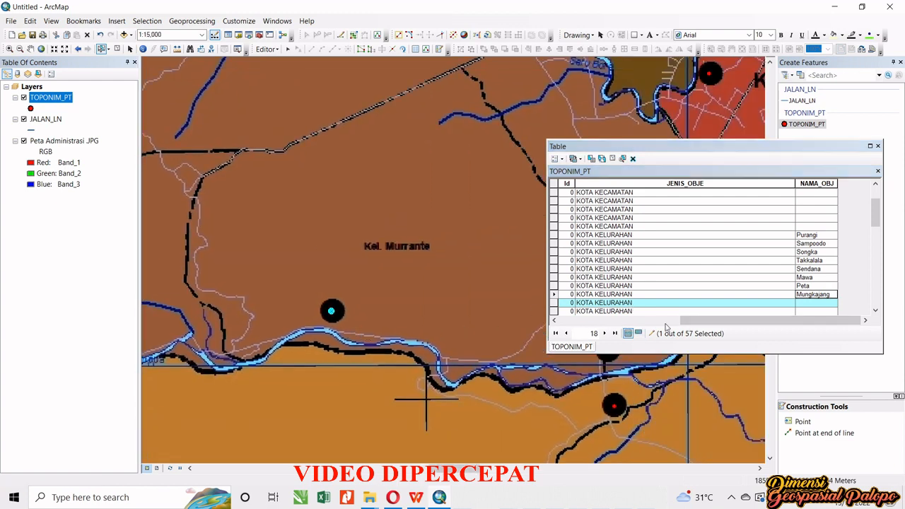
pyautogui.click(806, 302)
pyautogui.write('Mu')
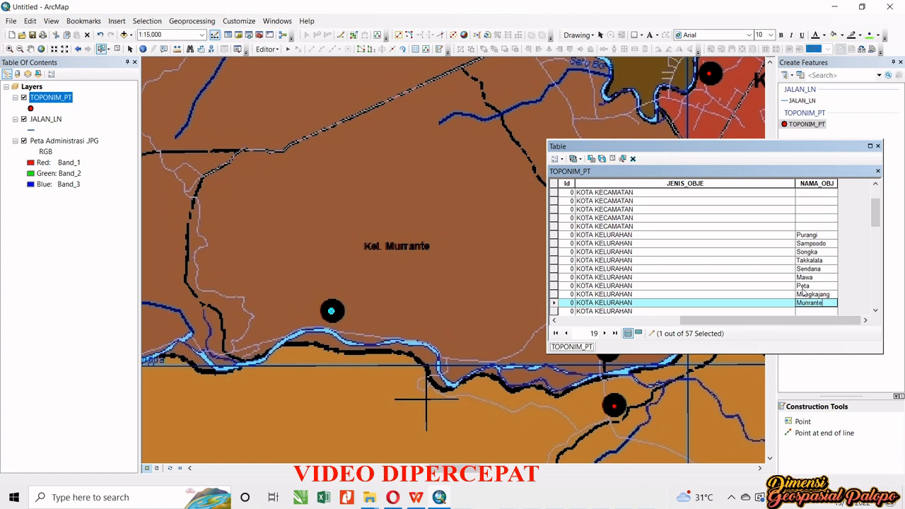
pyautogui.write('nrante')
# Locate the point of the record just below Munrante and enter Pajalesang as its NAMA_OBJ
pyautogui.click(556, 311)
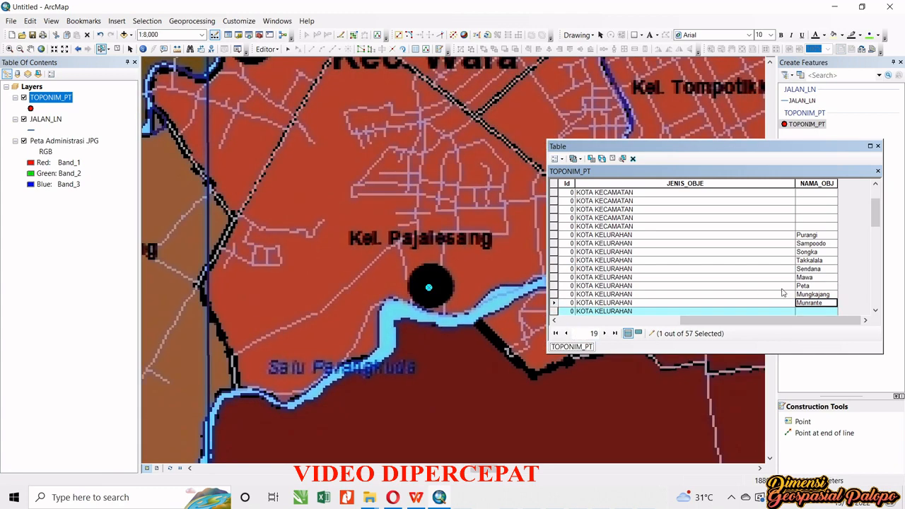
pyautogui.click(817, 311)
pyautogui.write('Pajalesan')
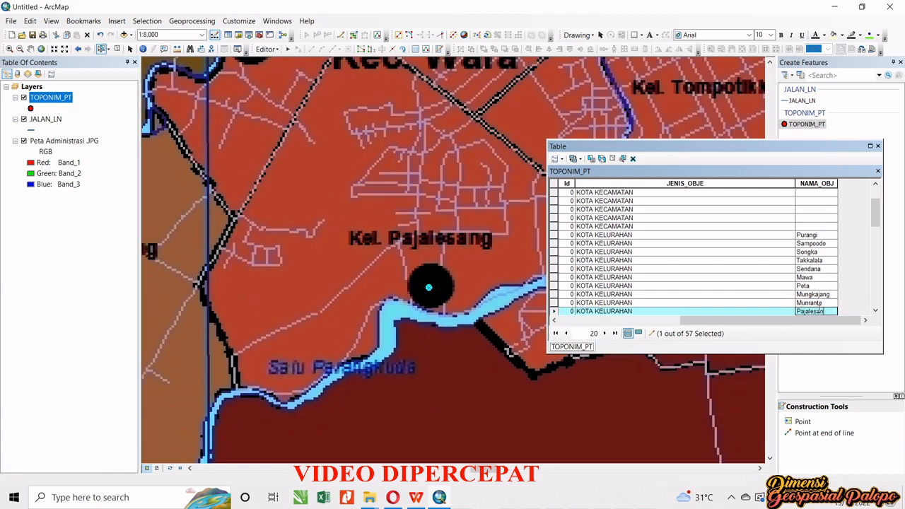
pyautogui.write('g')
pyautogui.press('Return')
# Enter Dangerakko and Tompotikka as the NAMA_OBJ of the two records below Pajalesang, and locate the Tompotikka point on the map
pyautogui.scroll(-3, 460, 311)
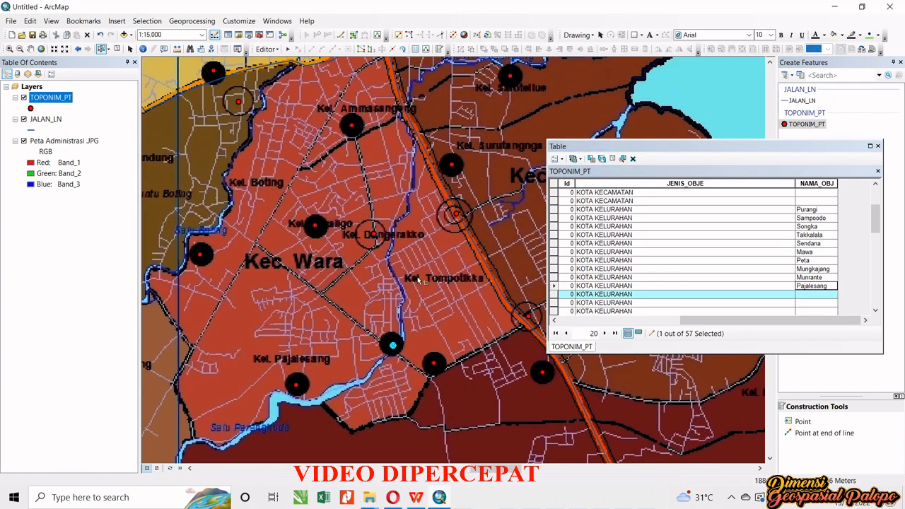
pyautogui.click(813, 294)
pyautogui.write('Dange')
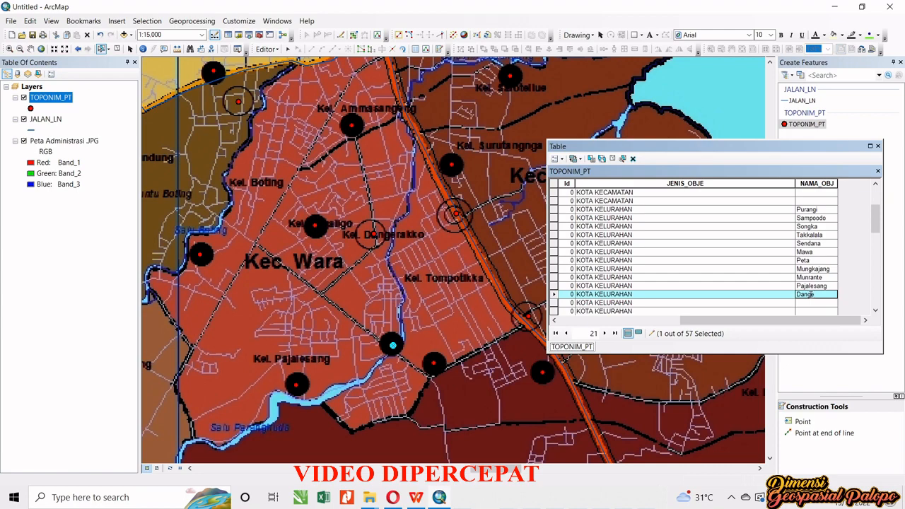
pyautogui.write('rakko')
pyautogui.click(817, 302)
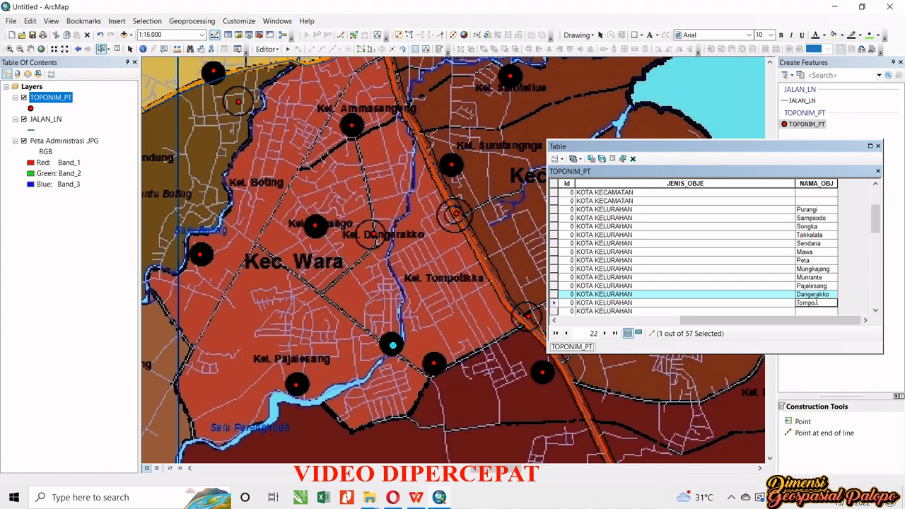
pyautogui.doubleClick(554, 304)
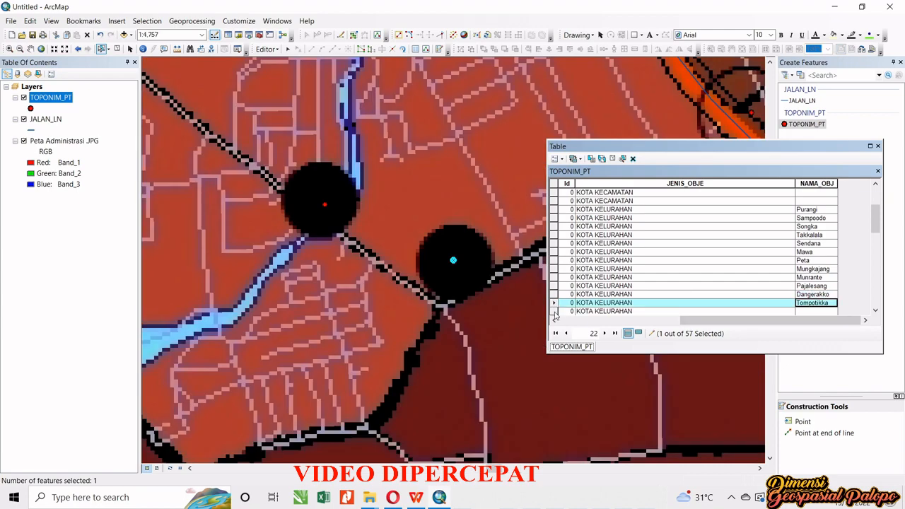
pyautogui.scroll(3, 401, 278)
# Locate the point of the record just below Tompotikka and enter Binturu as its NAMA_OBJ
pyautogui.doubleClick(554, 311)
pyautogui.scroll(4, 448, 344)
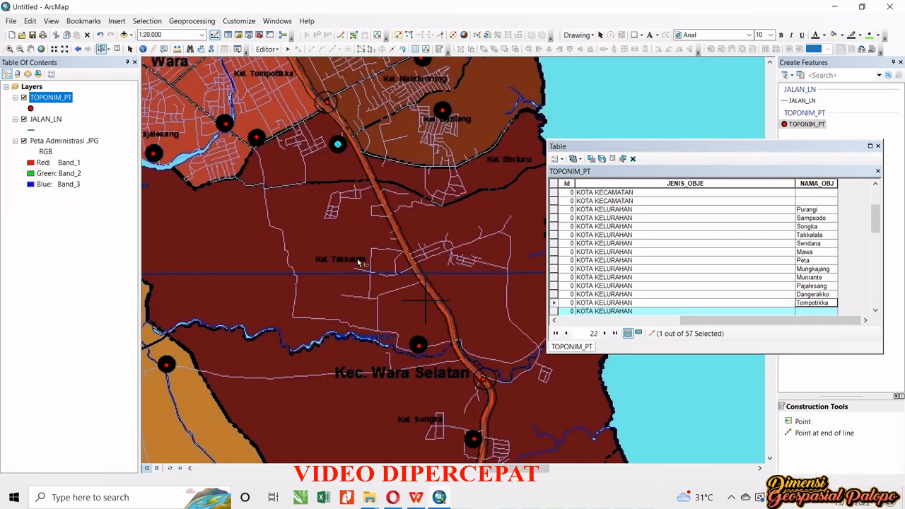
pyautogui.click(816, 311)
pyautogui.write('Binturu')
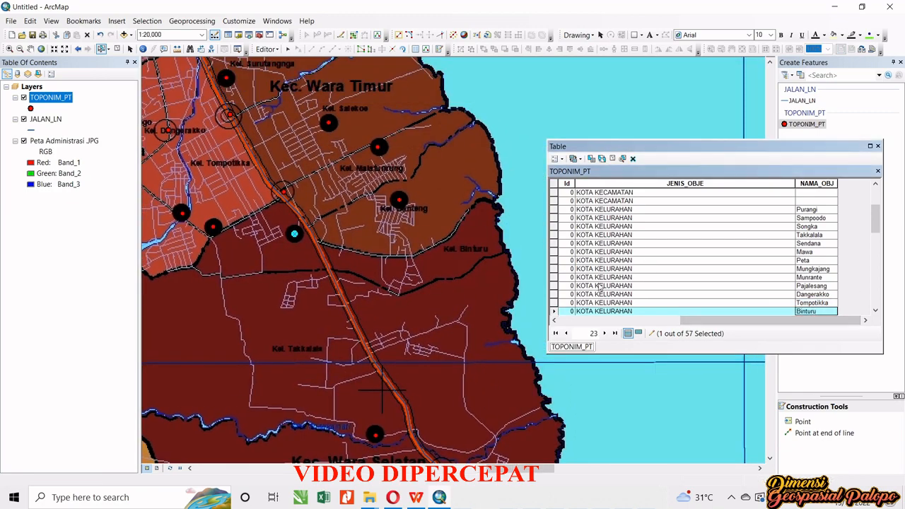
pyautogui.press('Return')
# Locate the points of the two records below Binturu and enter Boting and Pallago as their NAMA_OBJ
pyautogui.doubleClick(555, 268)
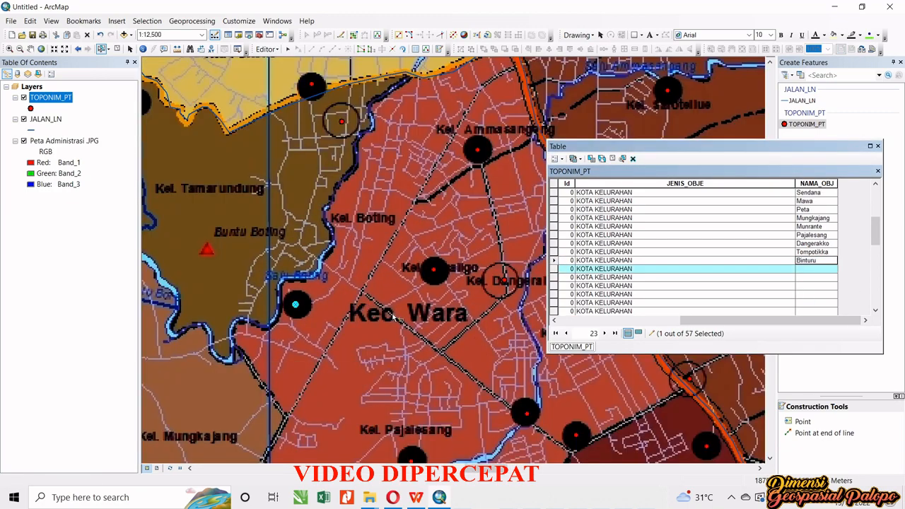
pyautogui.click(822, 269)
pyautogui.write('boti')
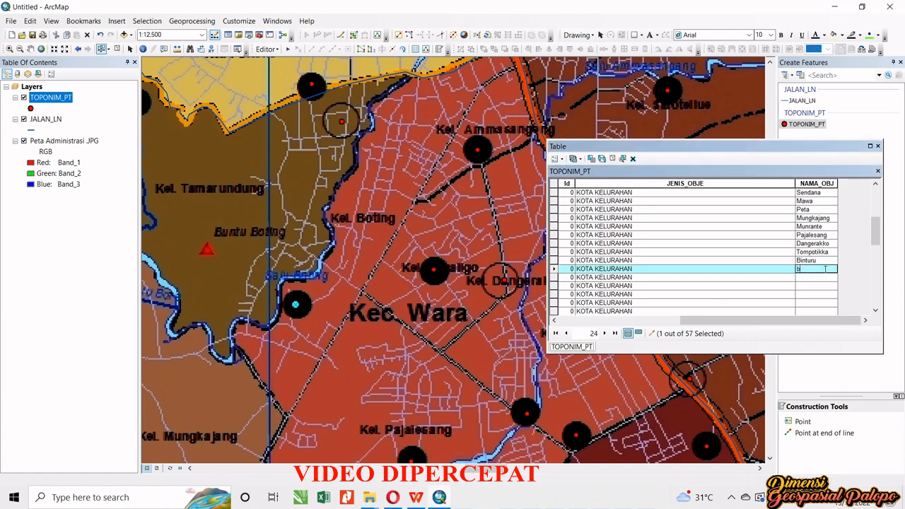
pyautogui.doubleClick(554, 277)
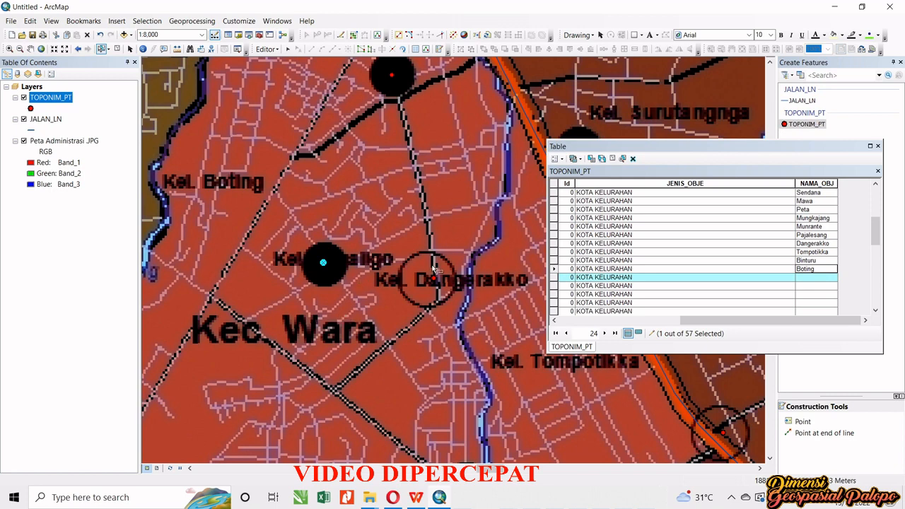
pyautogui.click(823, 277)
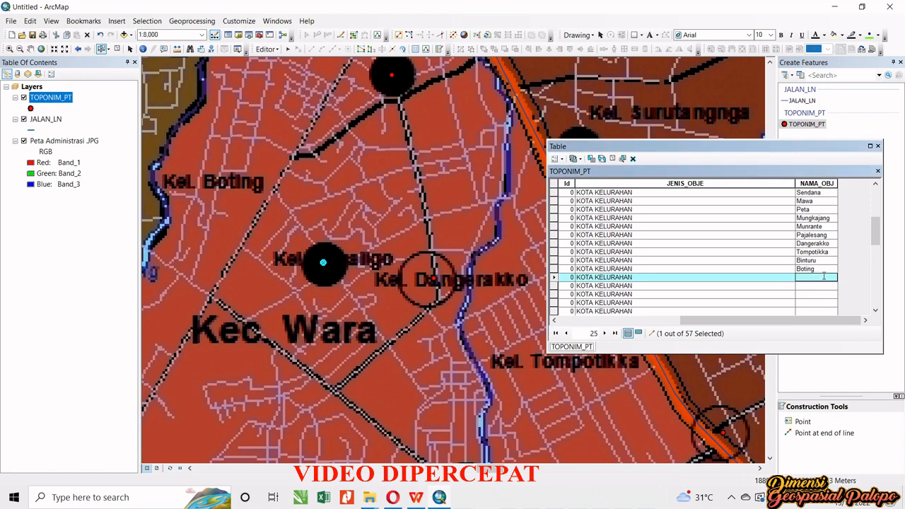
pyautogui.write('Pallago')
# Locate the points of the two records below Pallago and enter Salekoa and Malatuntung as their NAMA_OBJ
pyautogui.doubleClick(554, 285)
pyautogui.moveTo(495, 276); pyautogui.dragTo(376, 295)
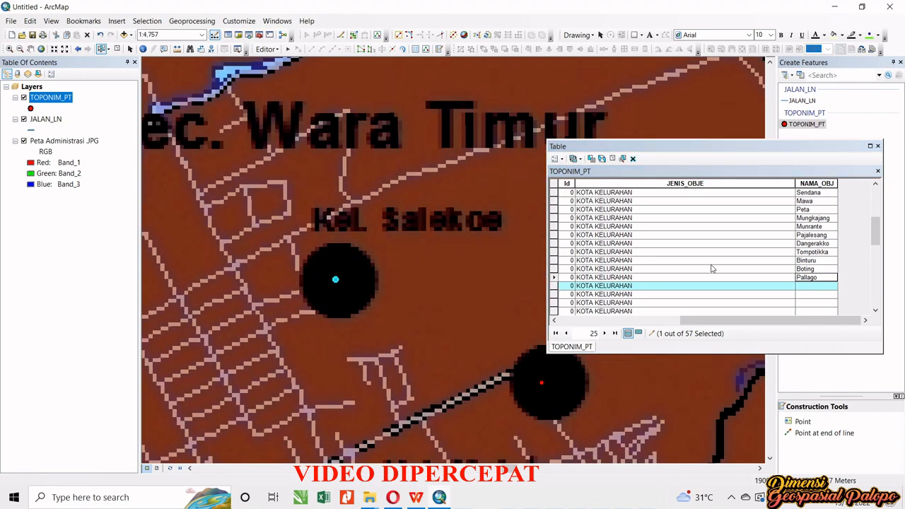
pyautogui.click(810, 285)
pyautogui.write('Salekoa')
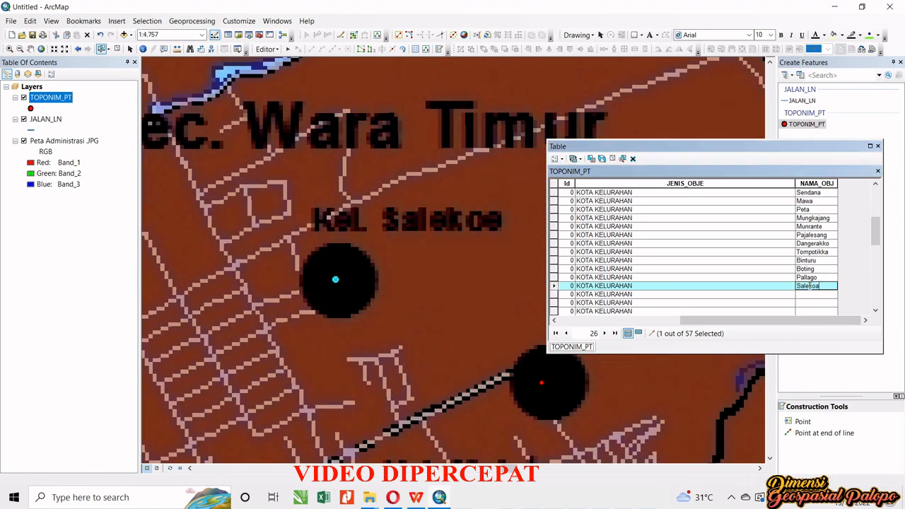
pyautogui.doubleClick(554, 294)
pyautogui.click(809, 294)
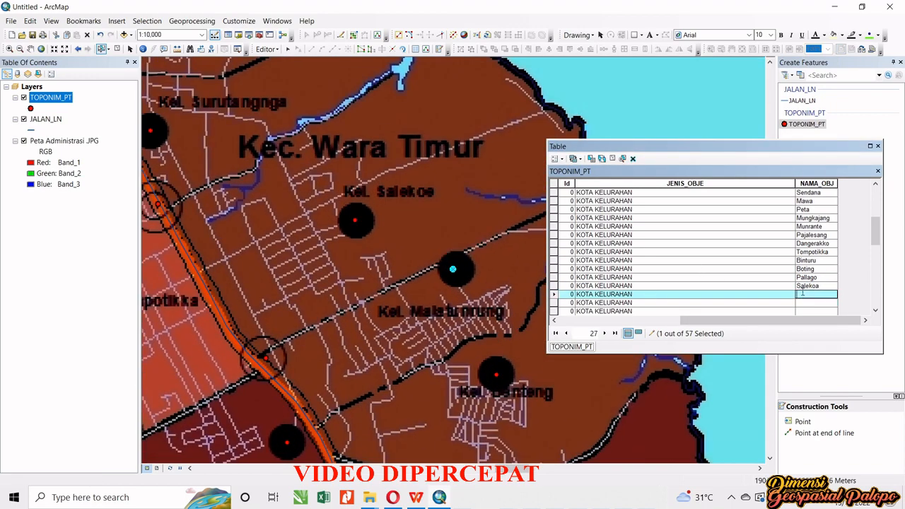
pyautogui.write('Malatuntung')
# Locate the point of the record just below Malatuntung and enter Benteng as its NAMA_OBJ
pyautogui.doubleClick(554, 302)
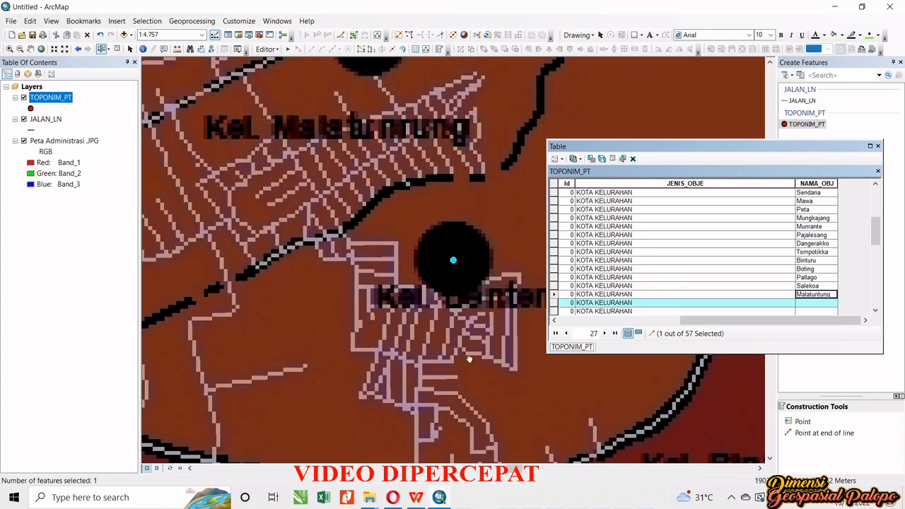
pyautogui.moveTo(487, 276); pyautogui.dragTo(393, 266)
pyautogui.click(820, 303)
pyautogui.write('Benteng')
# Locate the point of the record just below Benteng and enter Surutangnga as its NAMA_OBJ
pyautogui.scroll(-4, 653, 289)
pyautogui.doubleClick(554, 209)
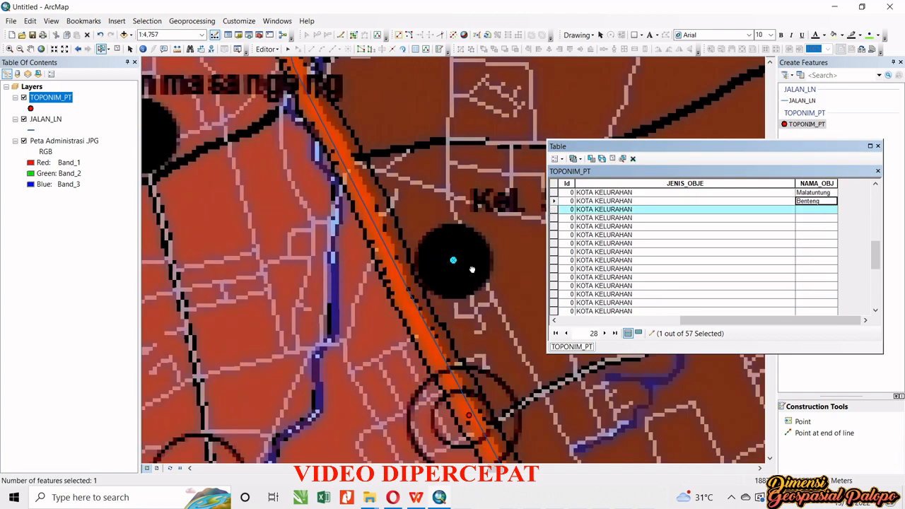
pyautogui.moveTo(537, 233); pyautogui.dragTo(327, 292)
pyautogui.click(820, 209)
pyautogui.write('Surutangnga')
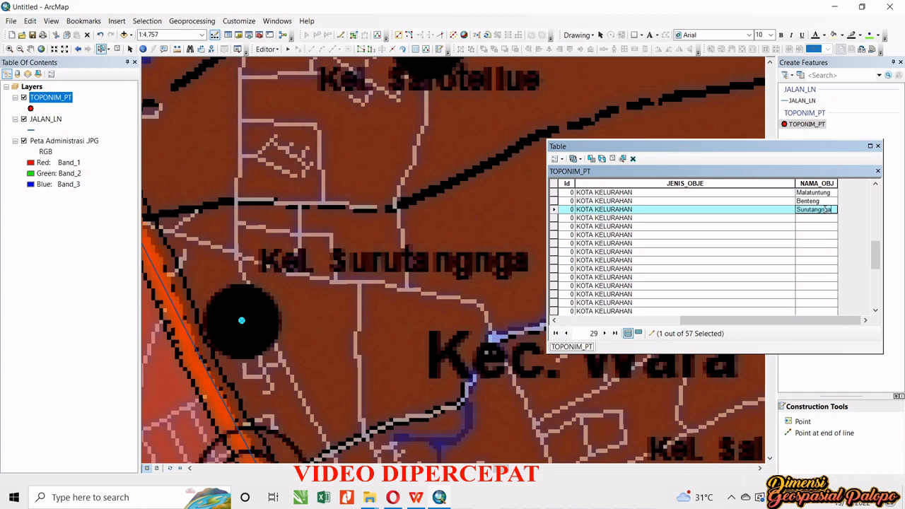
# Locate the point of the record just below Surutangnga and enter Ammasangeng as its NAMA_OBJ
pyautogui.doubleClick(555, 218)
pyautogui.moveTo(495, 244); pyautogui.dragTo(357, 269)
pyautogui.click(819, 218)
pyautogui.write('Ammasa')
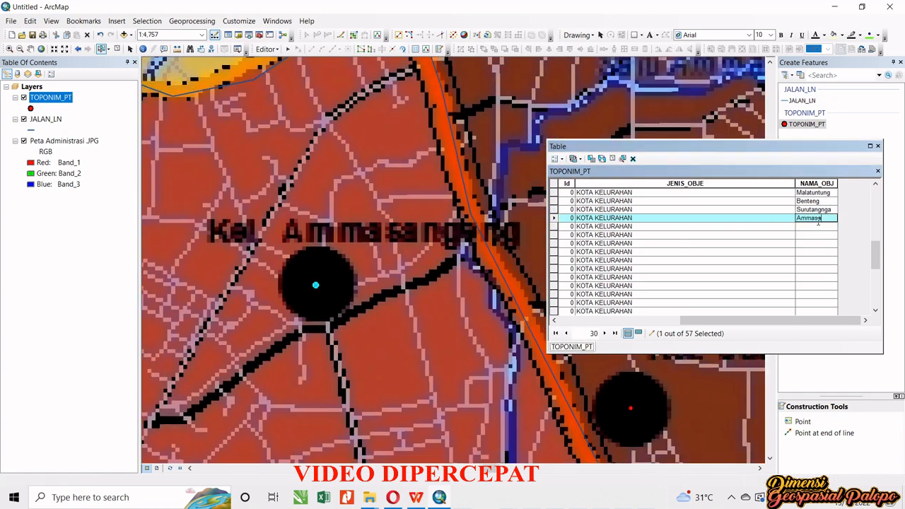
pyautogui.write('ngeng')
# Locate the point of the record just below Ammasangeng and enter Pontap as its NAMA_OBJ
pyautogui.doubleClick(554, 226)
pyautogui.moveTo(452, 263); pyautogui.dragTo(397, 293)
pyautogui.click(811, 226)
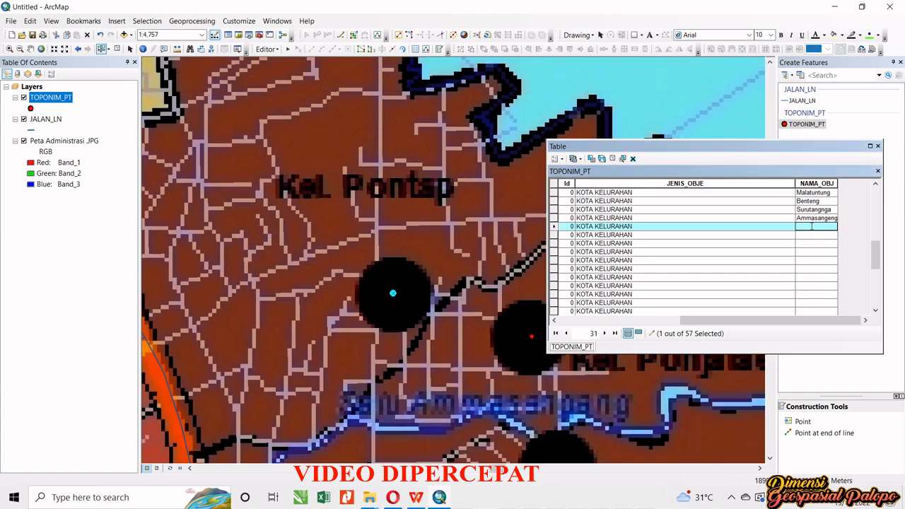
pyautogui.write('Pontap')
# Locate the points of the two records below Pontap and enter Ponjalae and Sarotellue as their NAMA_OBJ
pyautogui.doubleClick(554, 234)
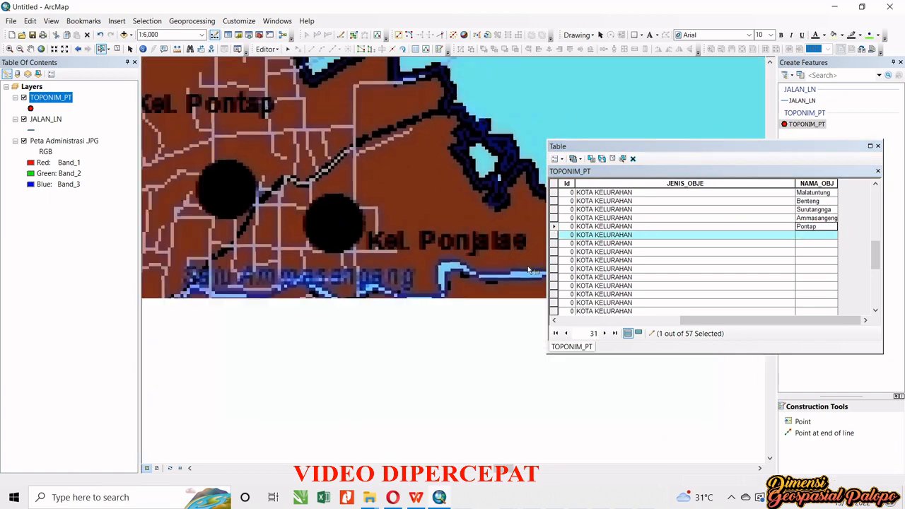
pyautogui.click(810, 235)
pyautogui.write('Ponjalae')
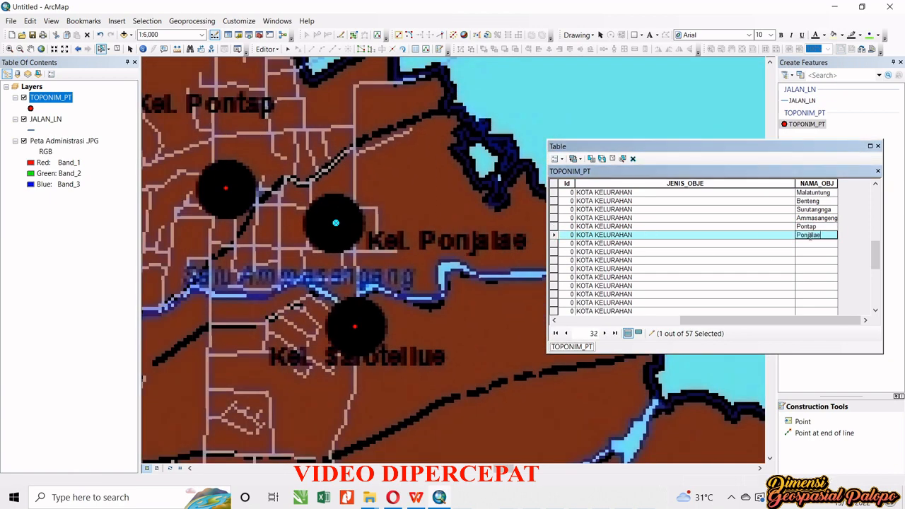
pyautogui.click(554, 246)
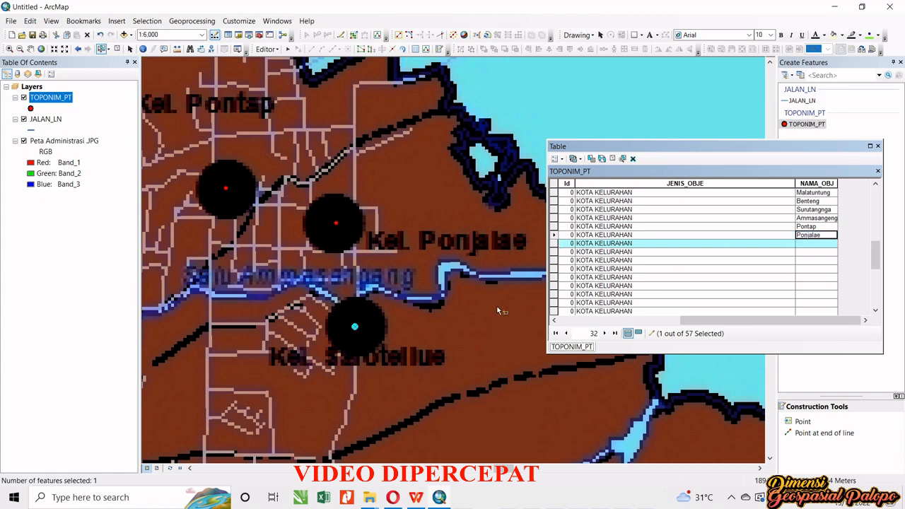
pyautogui.click(811, 243)
pyautogui.write('Sarotellue')
# Locate the point of the record just below Sarotellue and enter Batupasir as its NAMA_OBJ
pyautogui.doubleClick(554, 251)
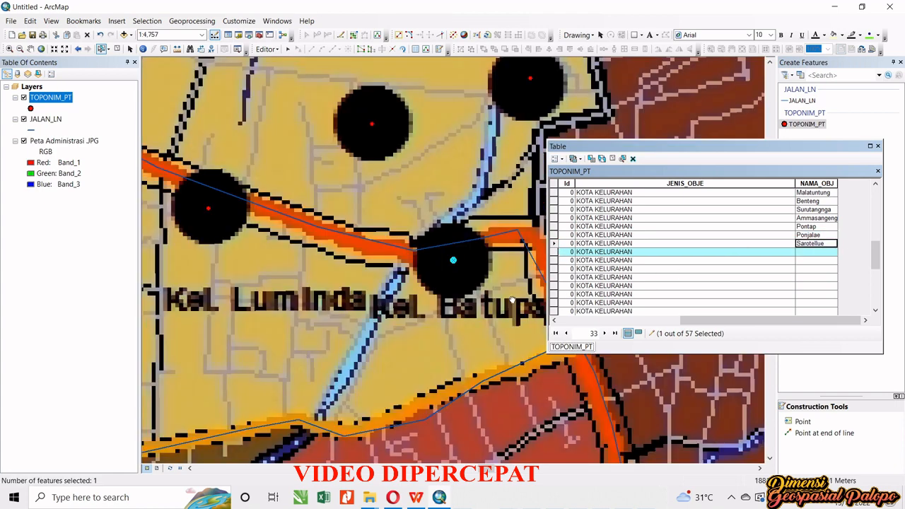
pyautogui.moveTo(540, 326); pyautogui.dragTo(468, 311)
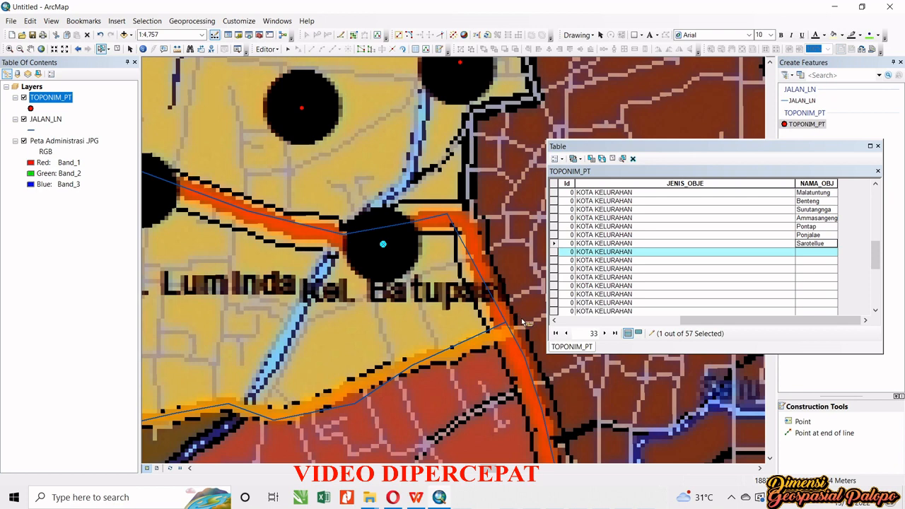
pyautogui.scroll(1, 525, 323)
pyautogui.click(817, 252)
pyautogui.write('Batu')
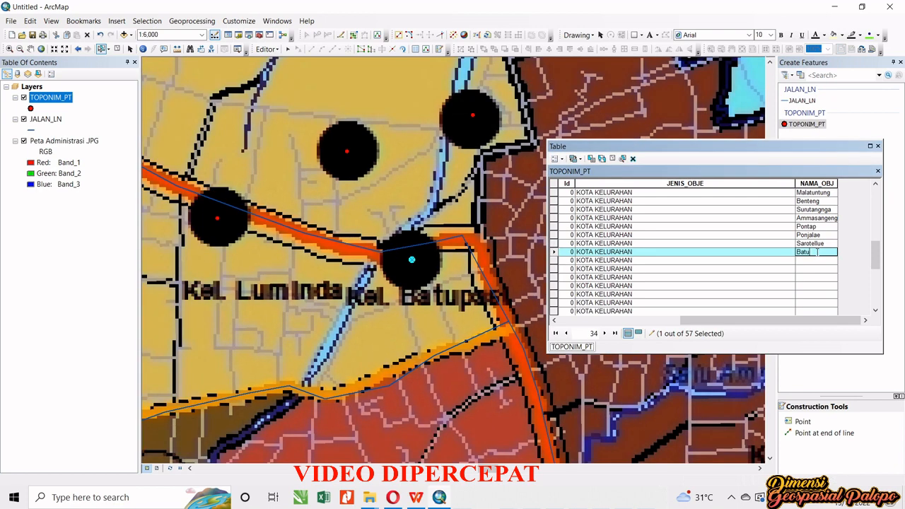
pyautogui.write('pasir')
# Locate the points of the three records below Batupasir and enter Penggolo, Sabbamparu and Luminda as their NAMA_OBJ
pyautogui.doubleClick(554, 260)
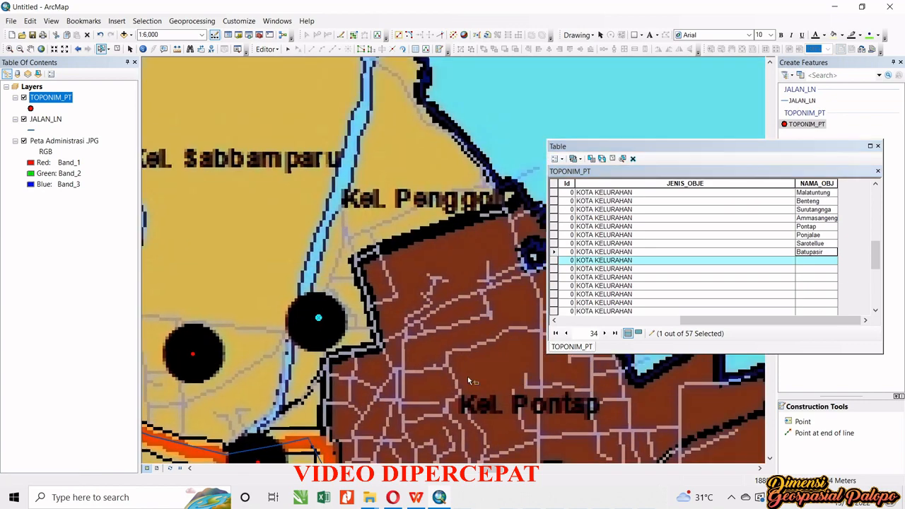
pyautogui.write('Penggolo')
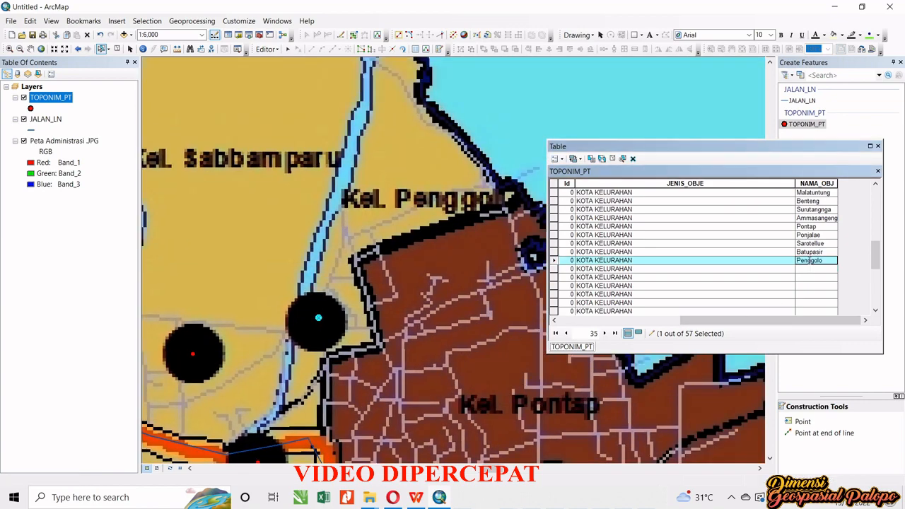
pyautogui.press('Return')
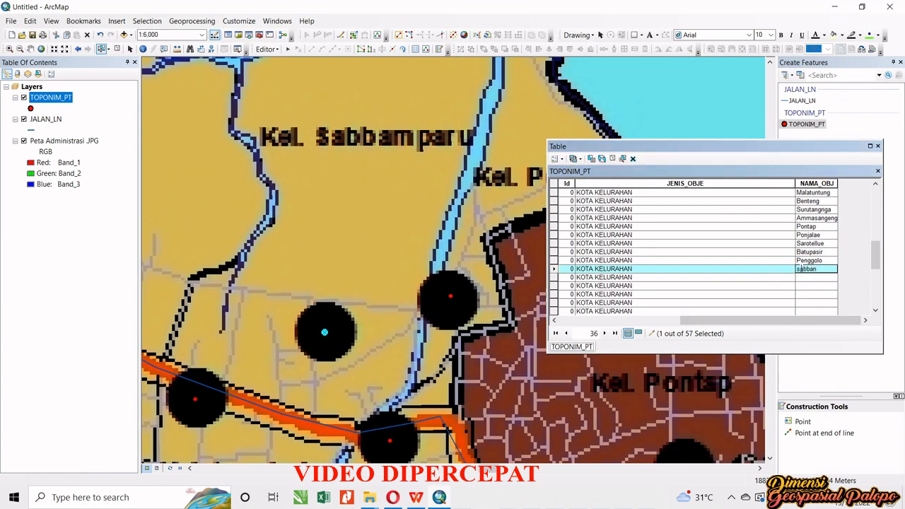
pyautogui.write('Sabbamparu')
pyautogui.press('Return')
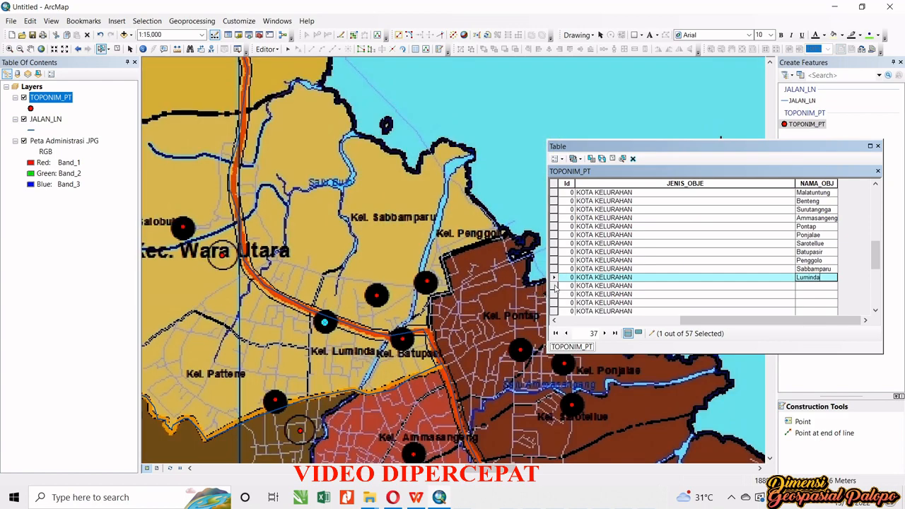
# Locate the points of the two records below Luminda and enter Pattene and Tamarundung as their NAMA_OBJ
pyautogui.click(555, 286)
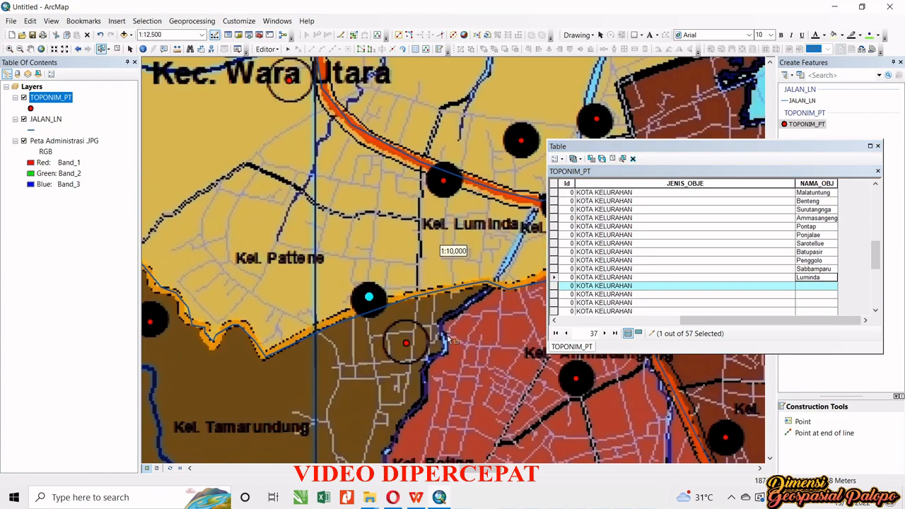
pyautogui.click(811, 285)
pyautogui.write('Pattene')
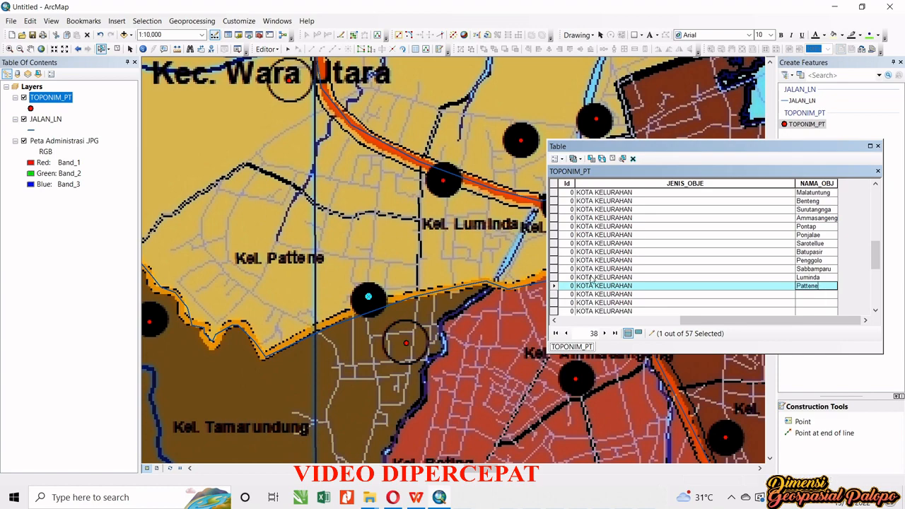
pyautogui.click(820, 296)
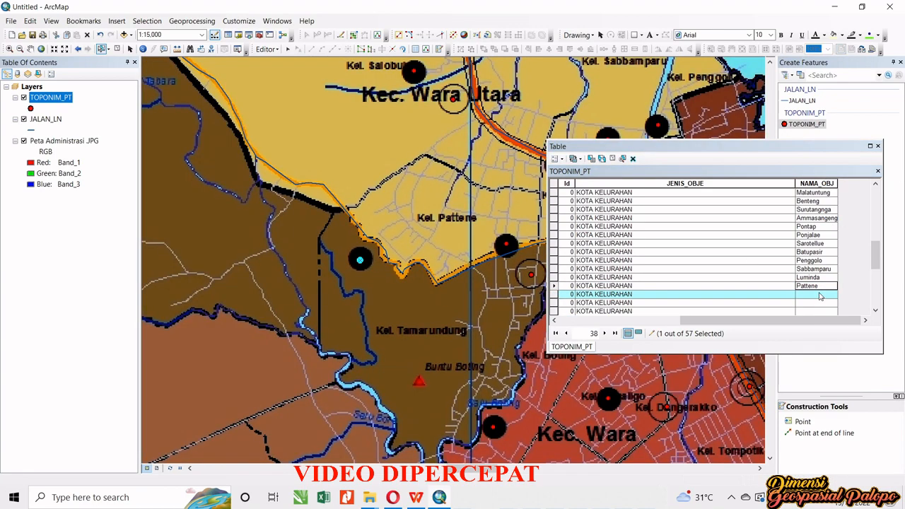
pyautogui.click(819, 294)
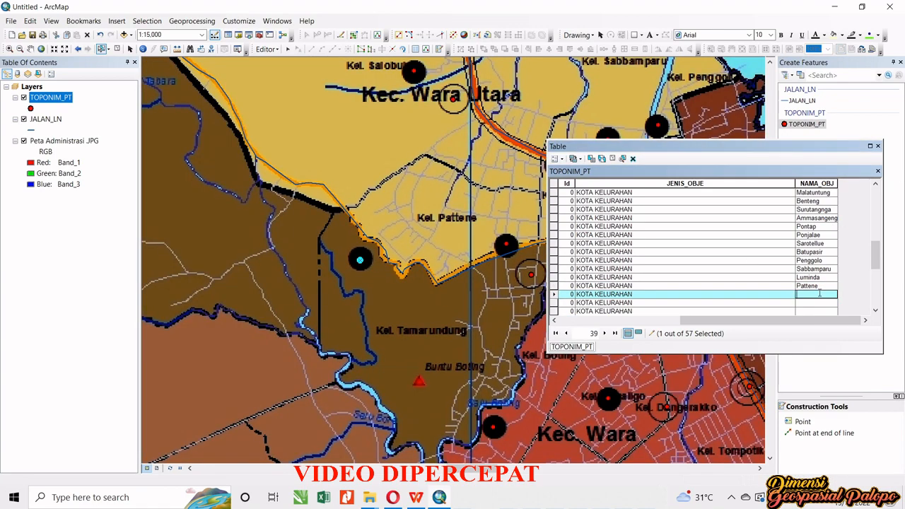
pyautogui.write('Tamarundung')
# Locate the points of the two records below Tamarundung and enter Salobulo and Lebang as their NAMA_OBJ
pyautogui.click(822, 303)
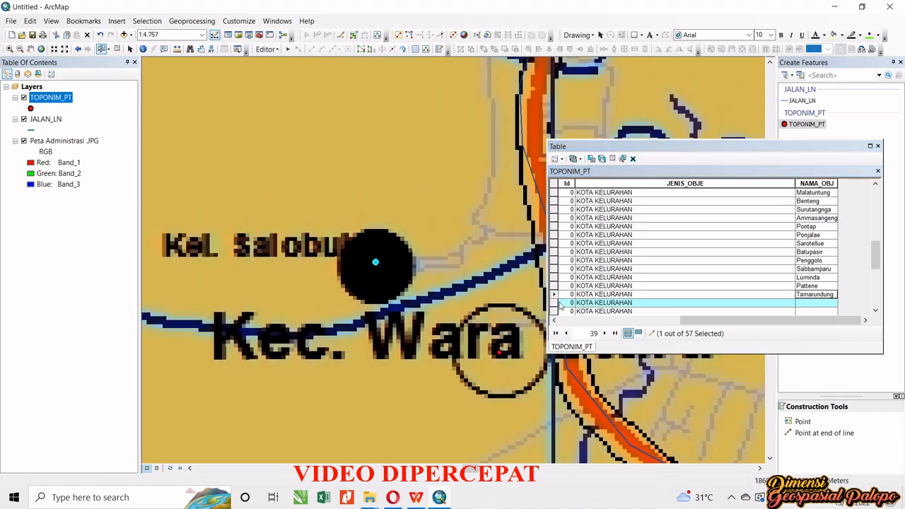
pyautogui.write('Salobulo')
pyautogui.click(819, 311)
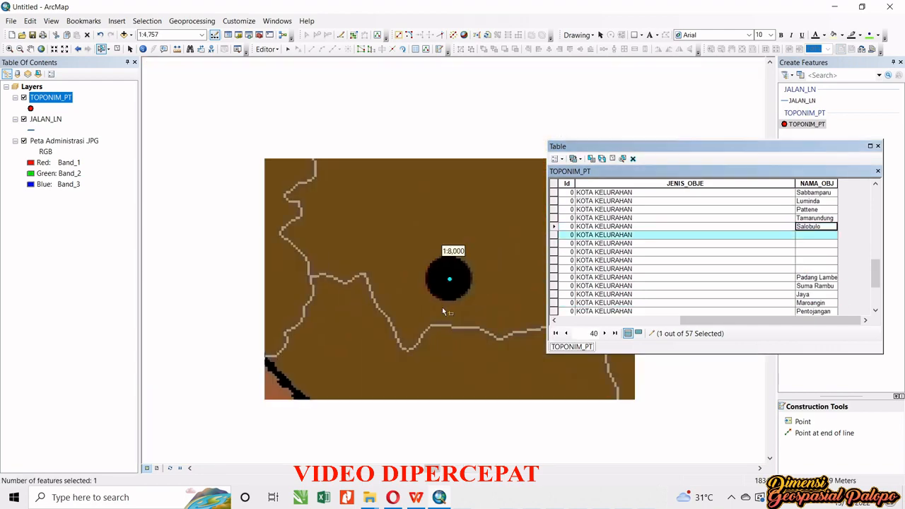
pyautogui.scroll(2, 384, 374)
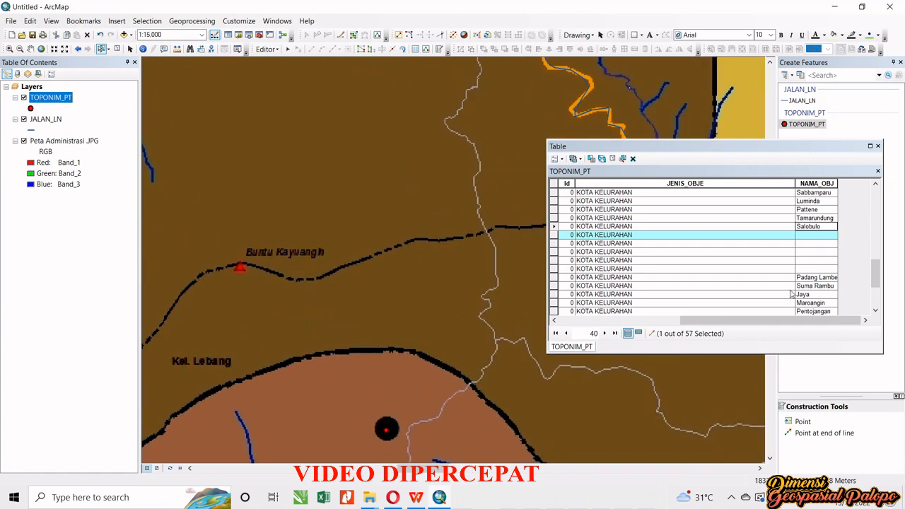
pyautogui.click(818, 235)
pyautogui.write('Lebang')
# Locate the points of the two records below Lebang and enter Kambo and Latuppa as their NAMA_OBJ
pyautogui.click(812, 244)
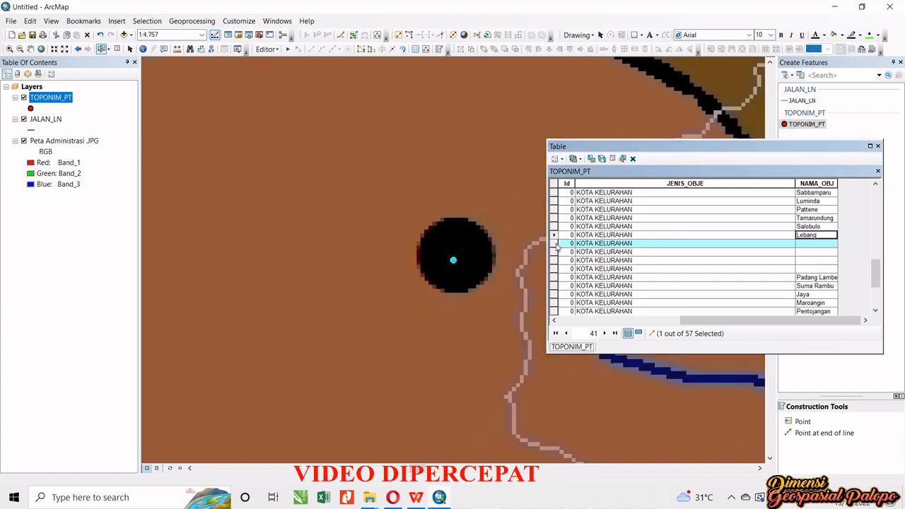
pyautogui.click(817, 244)
pyautogui.write('Kambo')
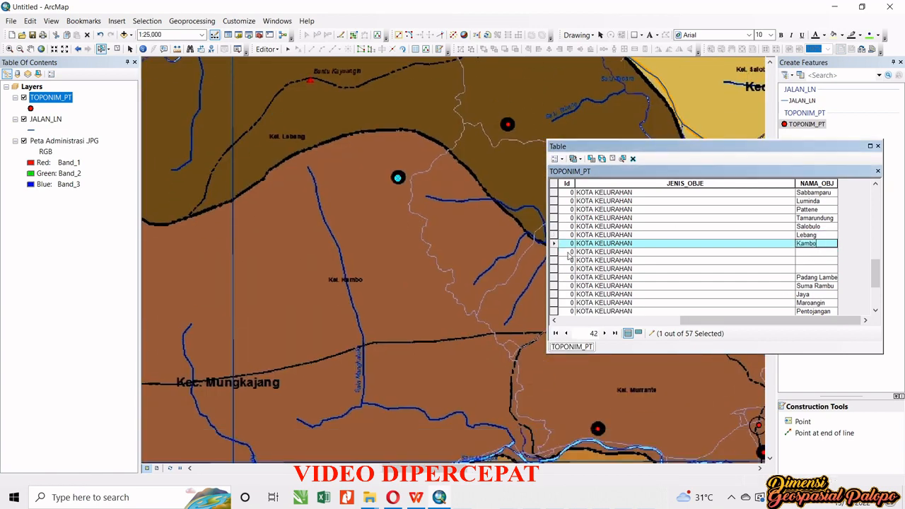
pyautogui.press('Return')
pyautogui.scroll(-2, 500, 311)
pyautogui.scroll(2, 438, 403)
pyautogui.write('Latuppa')
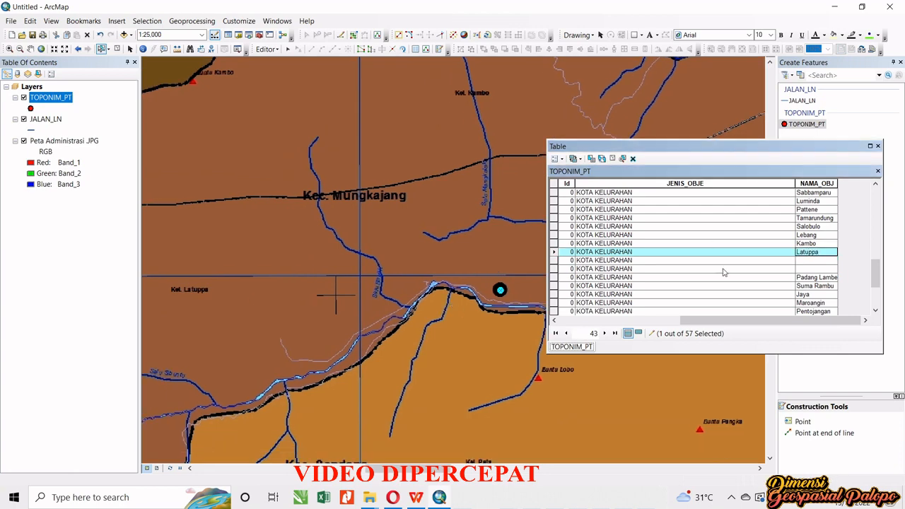
# Locate the points of the two records below Latuppa and enter Battang and Battang Barat as their NAMA_OBJ
pyautogui.click(811, 261)
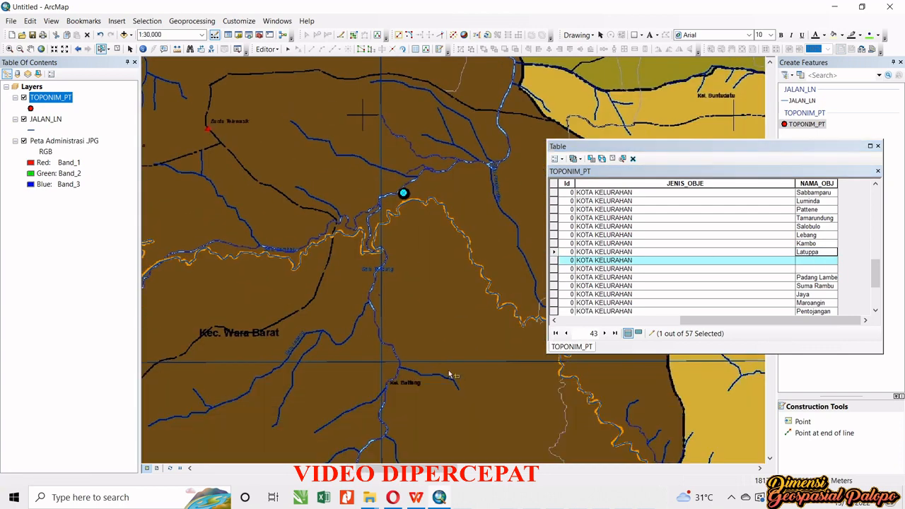
pyautogui.click(810, 262)
pyautogui.write('Battang')
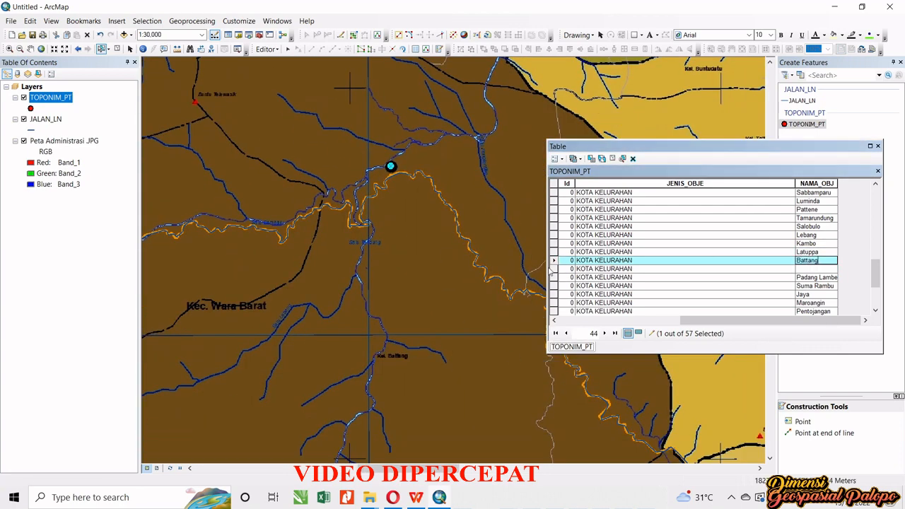
pyautogui.press('Return')
pyautogui.scroll(-3, 448, 259)
pyautogui.scroll(2, 366, 315)
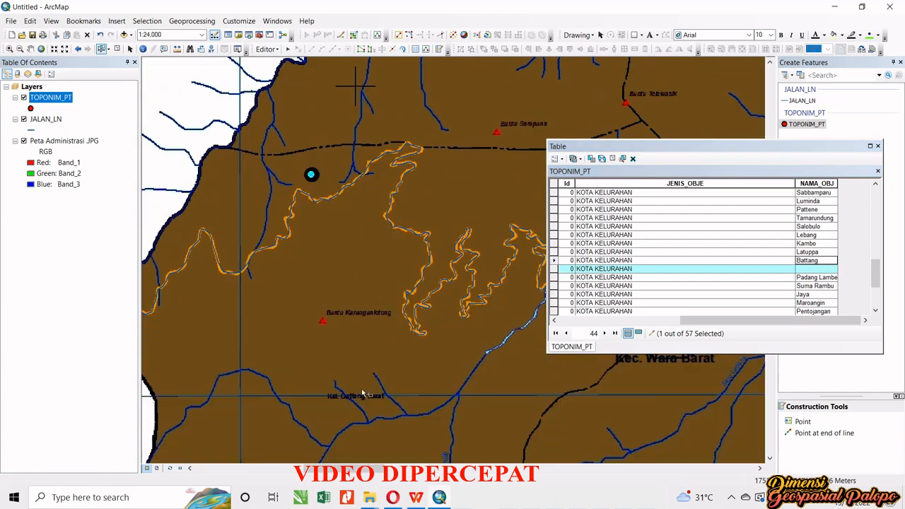
pyautogui.click(818, 268)
pyautogui.write('Battang Barat')
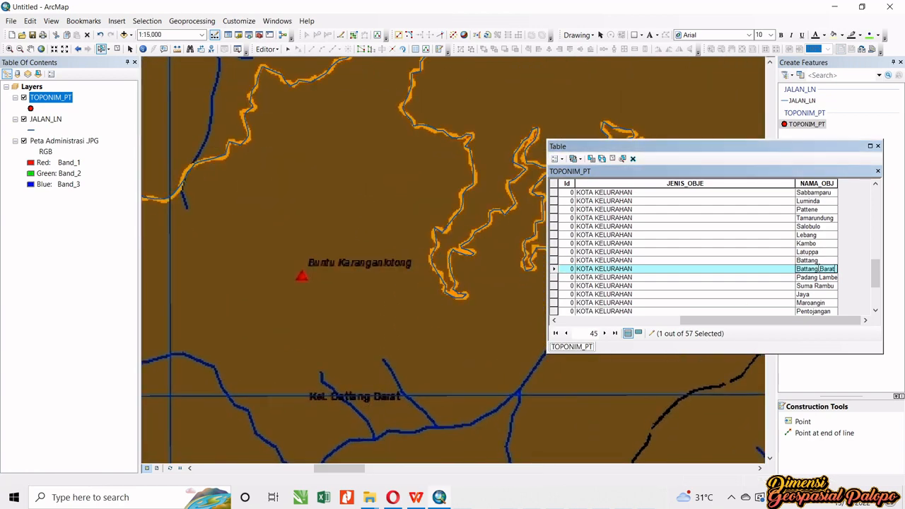
# Look through the TOPONIM_PT records for missing names, then save the edits and stop the edit session
pyautogui.scroll(-3, 806, 286)
pyautogui.scroll(7, 808, 285)
pyautogui.scroll(6, 809, 286)
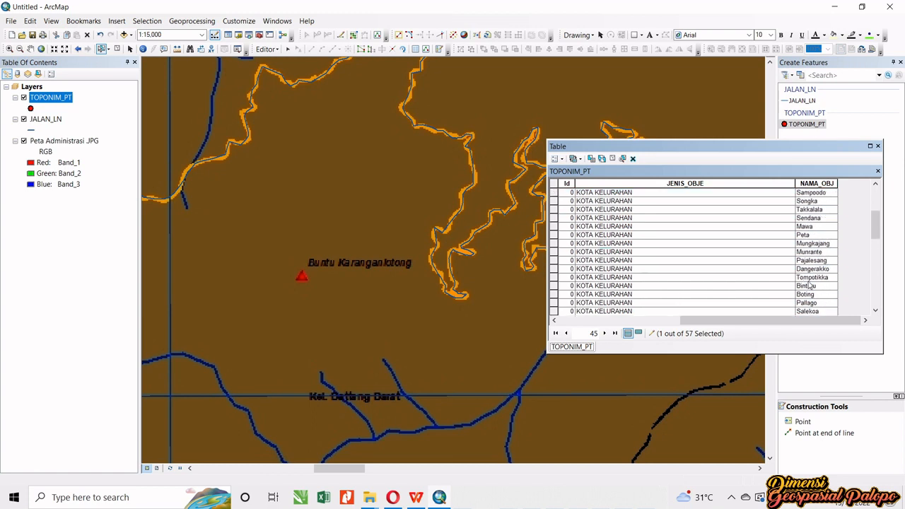
pyautogui.scroll(2, 809, 285)
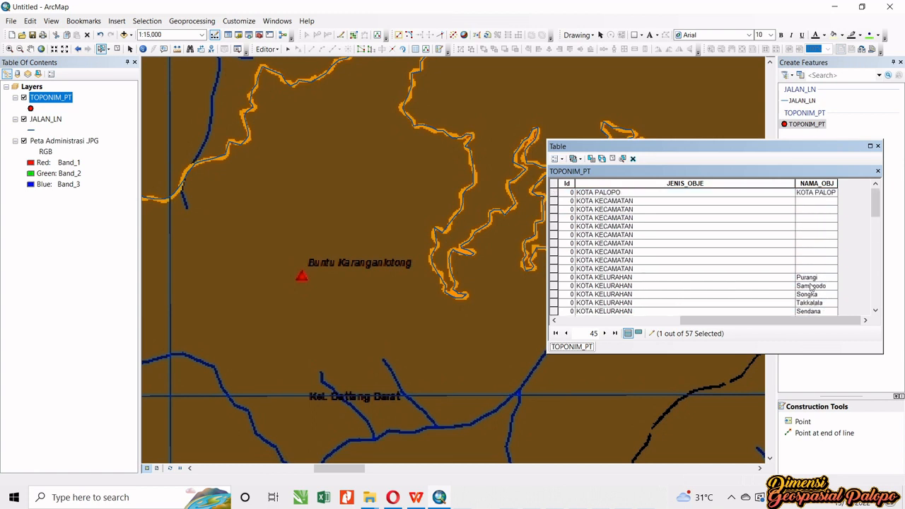
pyautogui.scroll(-10, 811, 285)
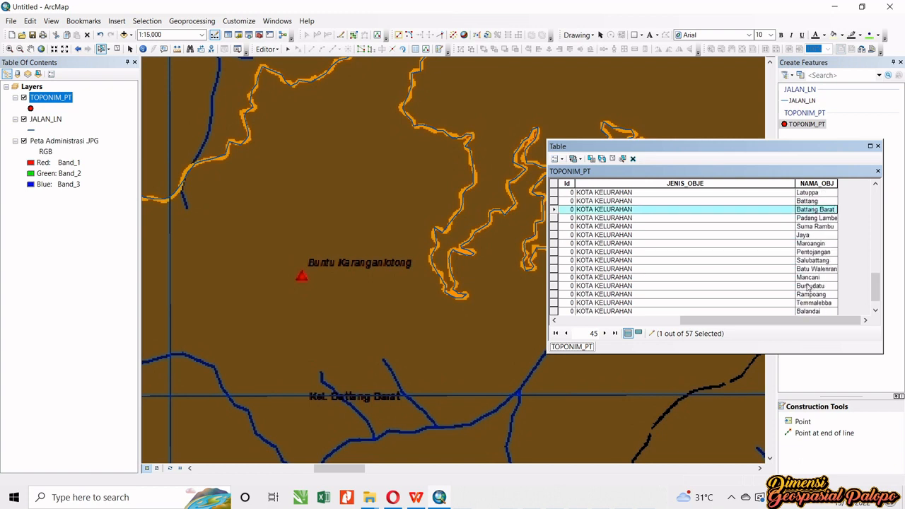
pyautogui.click(267, 48)
pyautogui.click(275, 88)
pyautogui.click(272, 52)
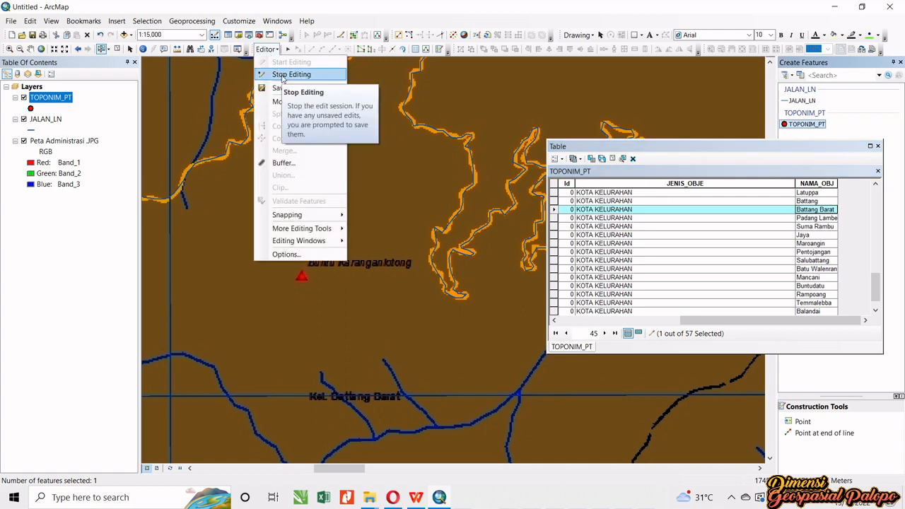
pyautogui.click(283, 74)
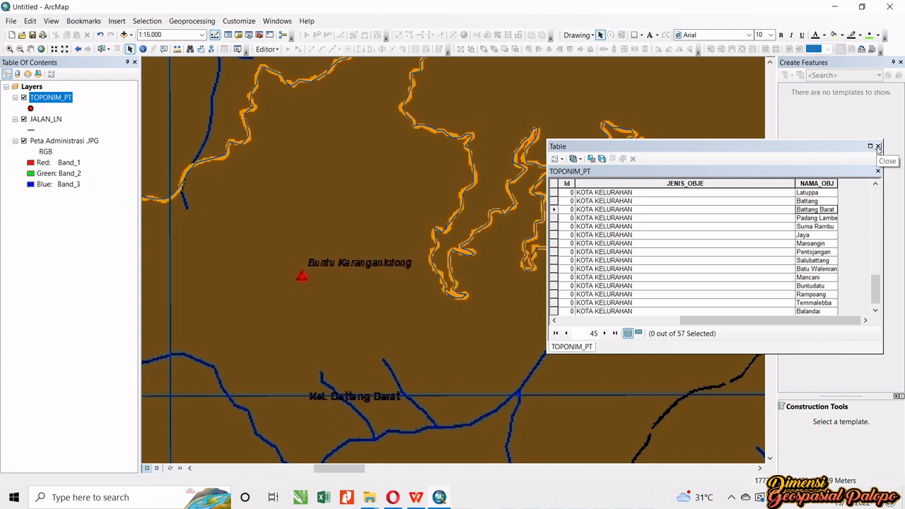
# Close the attribute table and zoom the map to the full extent of the Peta Administrasi JPG layer
pyautogui.click(878, 146)
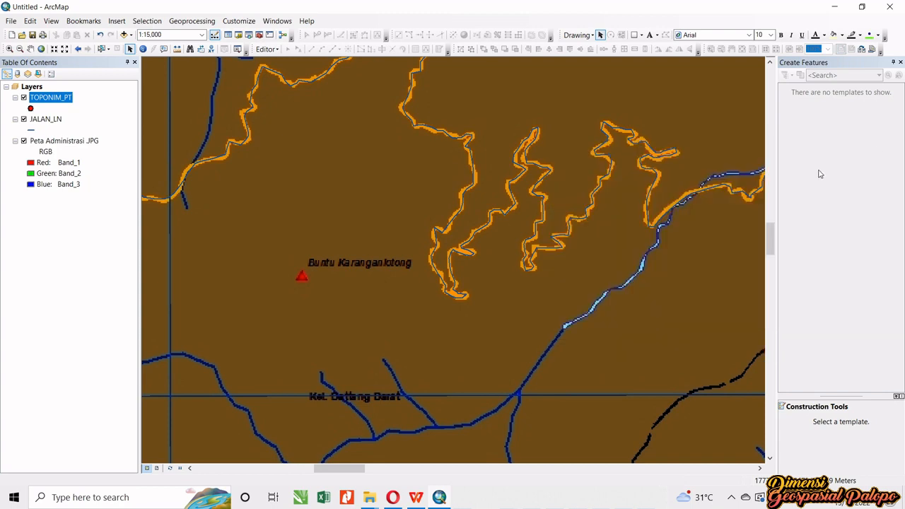
pyautogui.rightClick(55, 142)
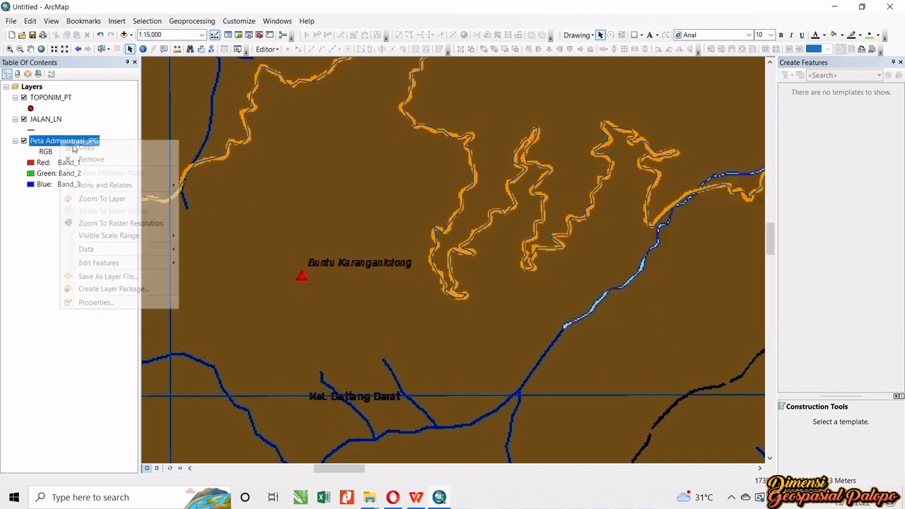
pyautogui.click(108, 199)
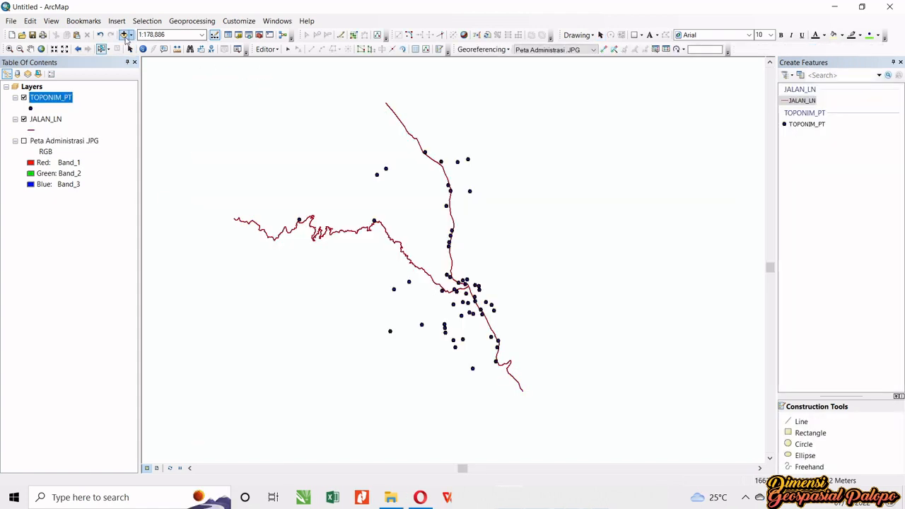
# Add the BATAS_KECAMATAN_AR.shp and BATAS_KOTA_AR.shp shapefiles from the PALOPO_SHP folder to the map
pyautogui.click(124, 35)
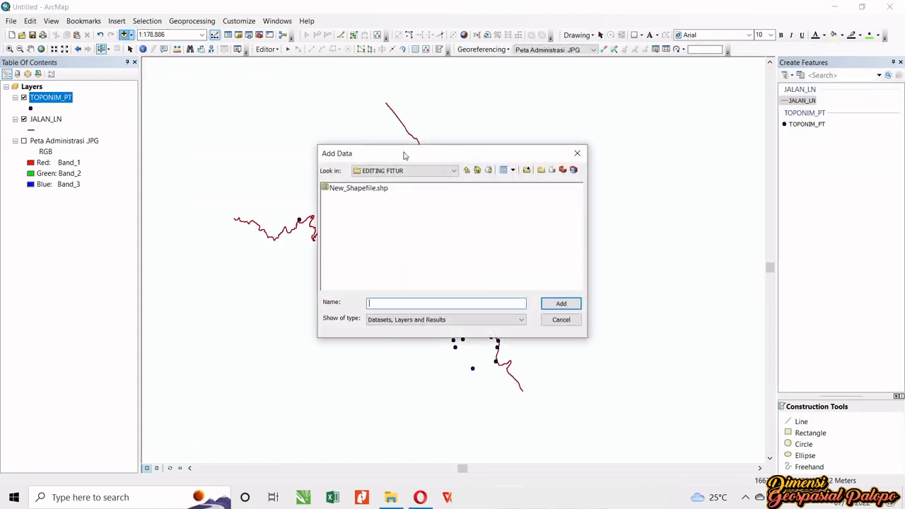
pyautogui.moveTo(405, 155); pyautogui.dragTo(430, 92)
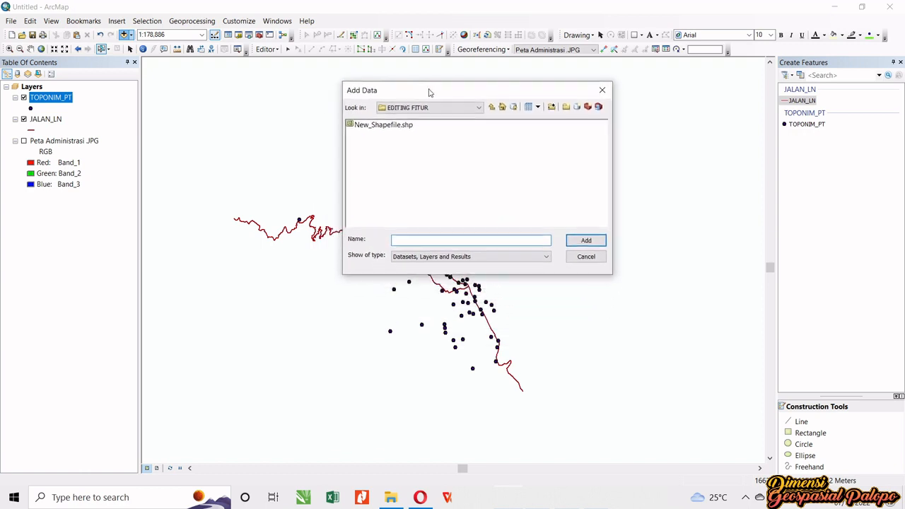
pyautogui.click(492, 108)
pyautogui.doubleClick(389, 135)
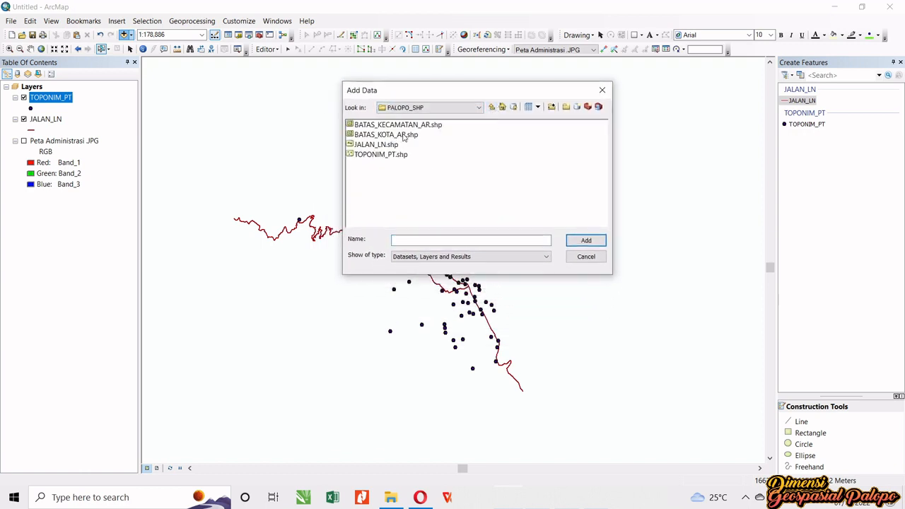
pyautogui.click(404, 135)
pyautogui.keyDown('ctrl'); pyautogui.click(411, 126); pyautogui.keyUp('ctrl')
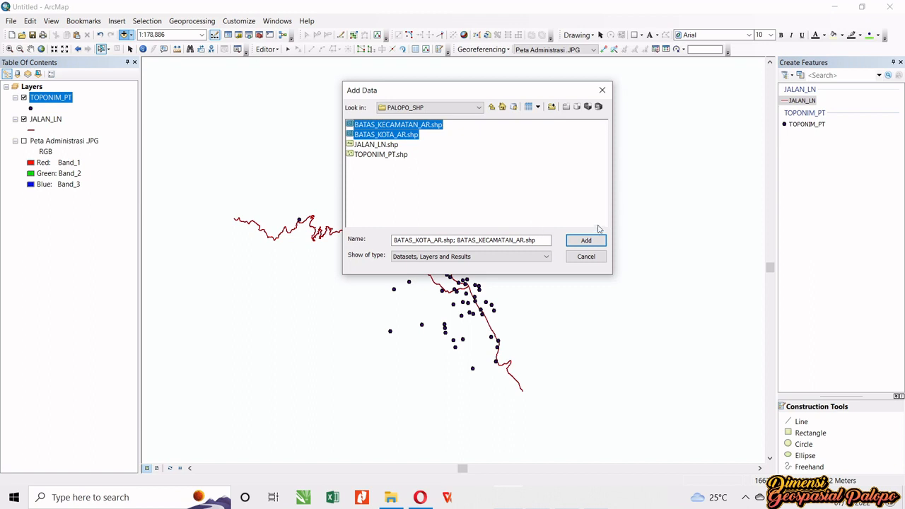
pyautogui.click(586, 241)
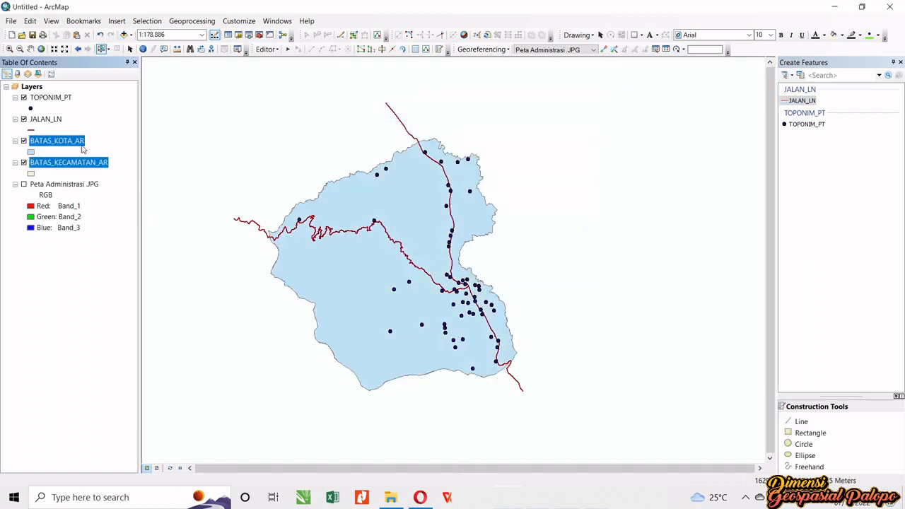
# Hide the JALAN_LN and BATAS_KOTA_AR layers, keeping TOPONIM_PT and BATAS_KECAMATAN_AR switched on
pyautogui.click(81, 116)
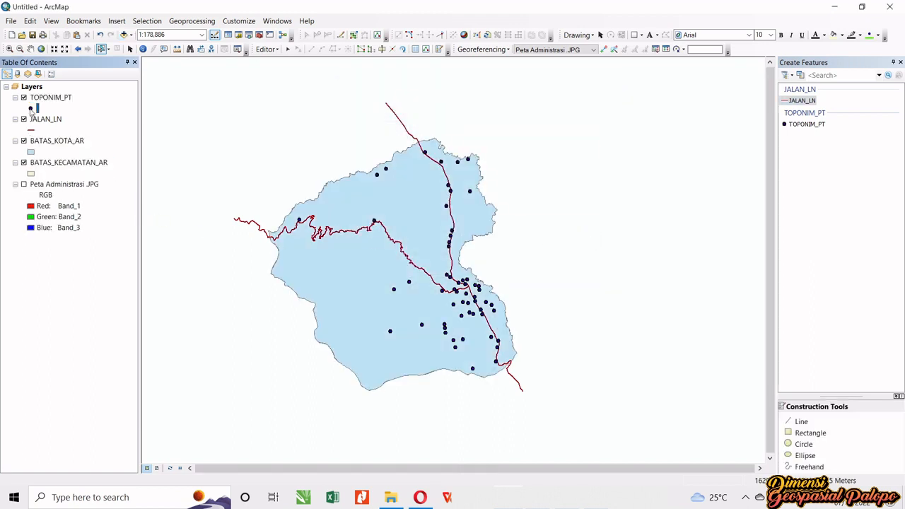
pyautogui.click(26, 151)
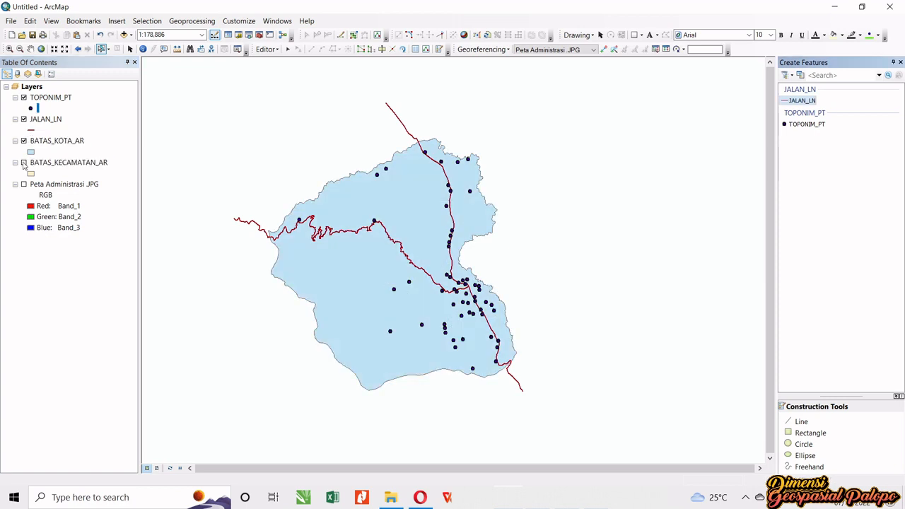
pyautogui.click(23, 97)
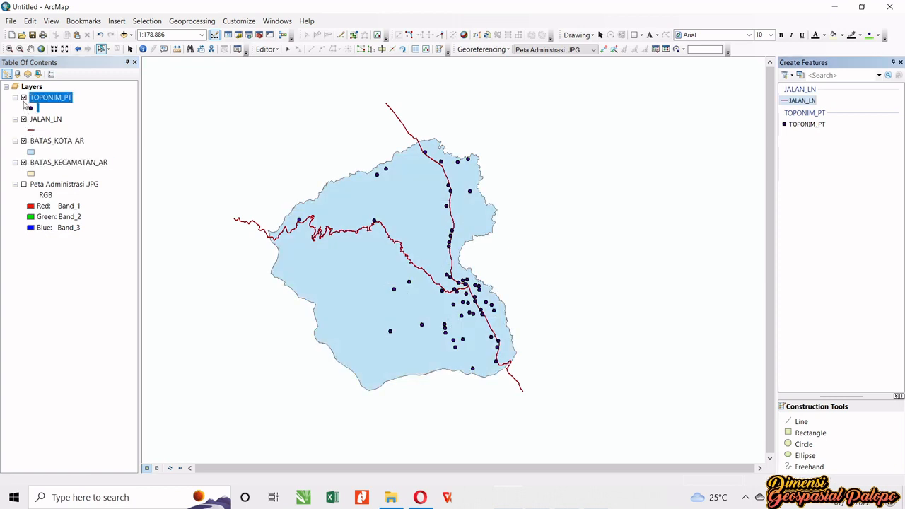
pyautogui.click(23, 98)
pyautogui.click(24, 119)
pyautogui.click(24, 141)
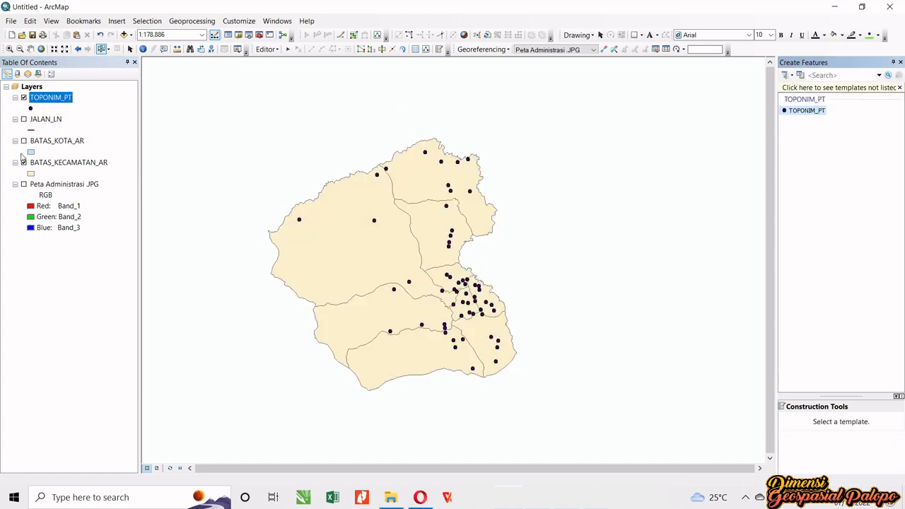
# Hide the BATAS_KECAMATAN_AR and TOPONIM_PT layers and show BATAS_KOTA_AR together with JALAN_LN
pyautogui.click(23, 162)
pyautogui.click(23, 141)
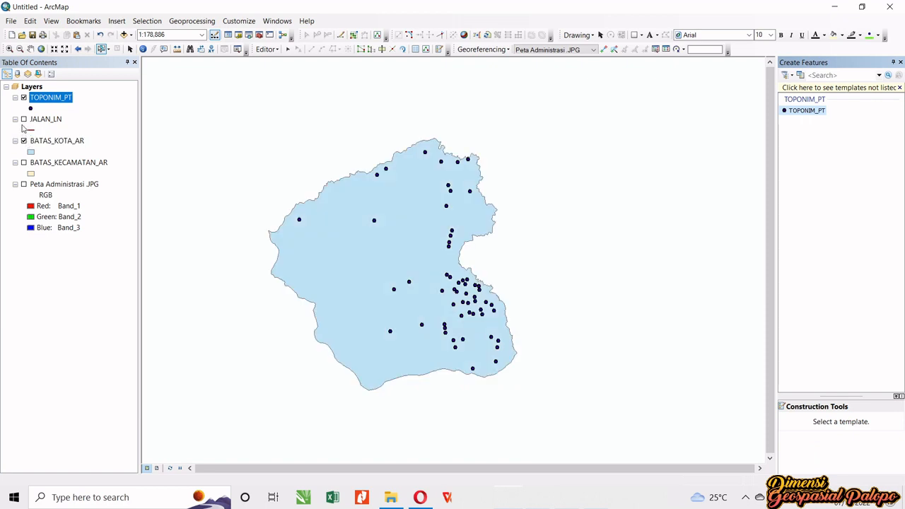
pyautogui.click(24, 99)
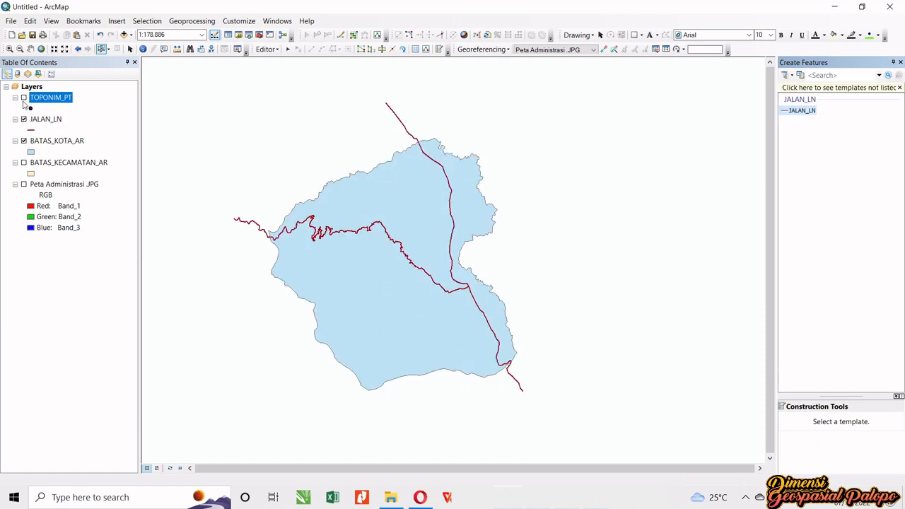
# Move BATAS_KECAMATAN_AR above BATAS_KOTA_AR in the layer order and switch on BATAS_KECAMATAN_AR and TOPONIM_PT
pyautogui.moveTo(40, 162); pyautogui.dragTo(39, 139)
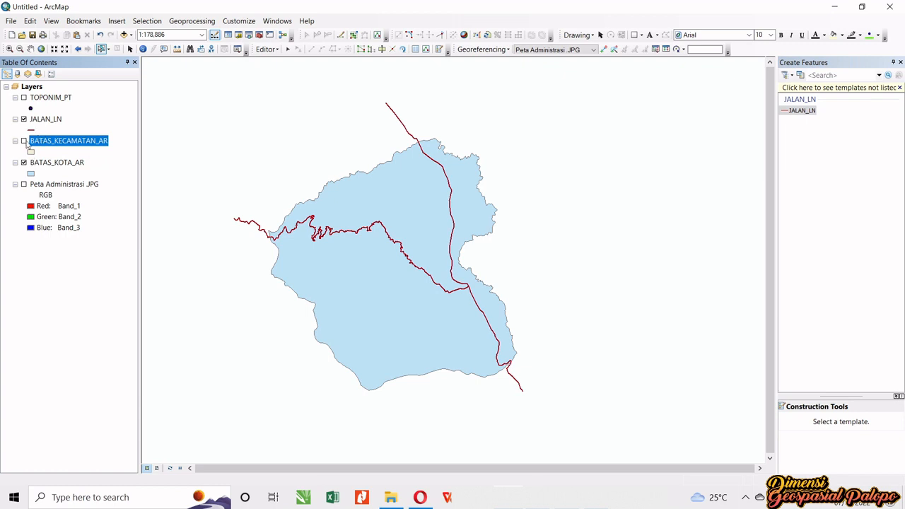
pyautogui.click(24, 141)
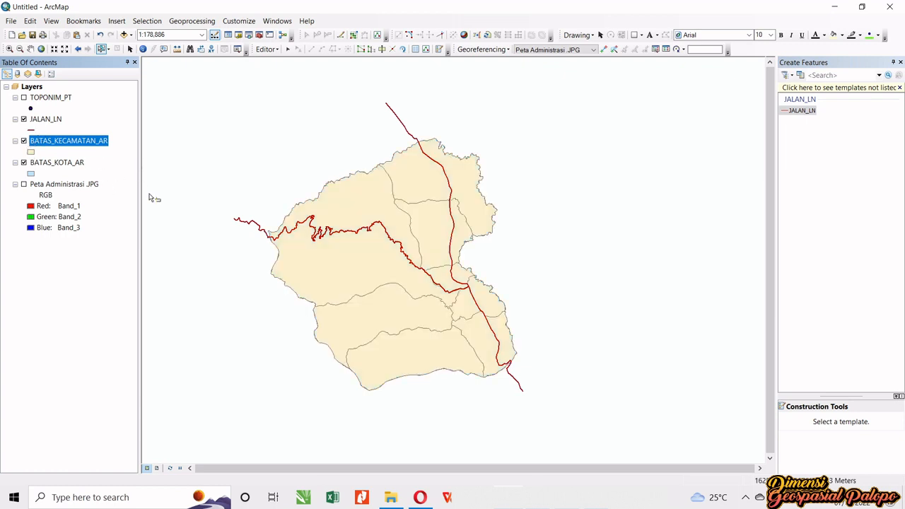
pyautogui.click(23, 97)
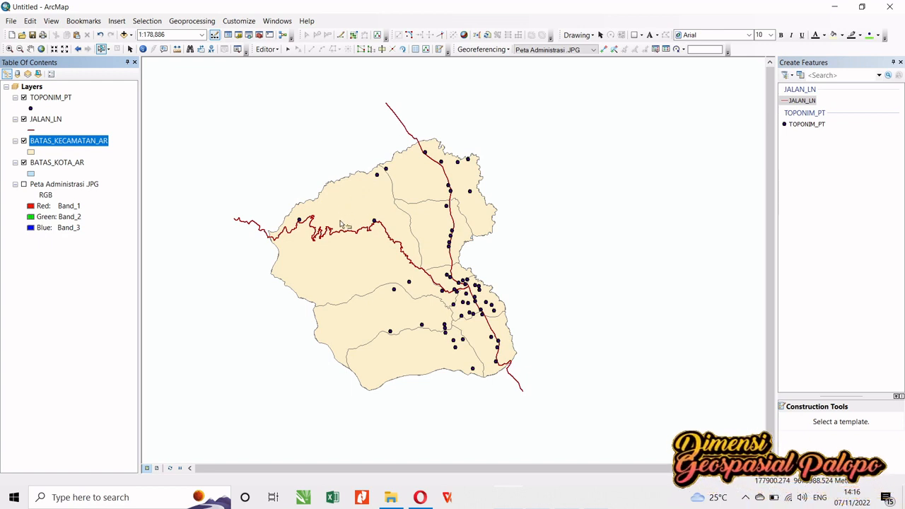
pyautogui.moveTo(335, 219)
pyautogui.mouseDown()
pyautogui.moveTo(344, 217)
pyautogui.moveTo(336, 219)
pyautogui.mouseUp()
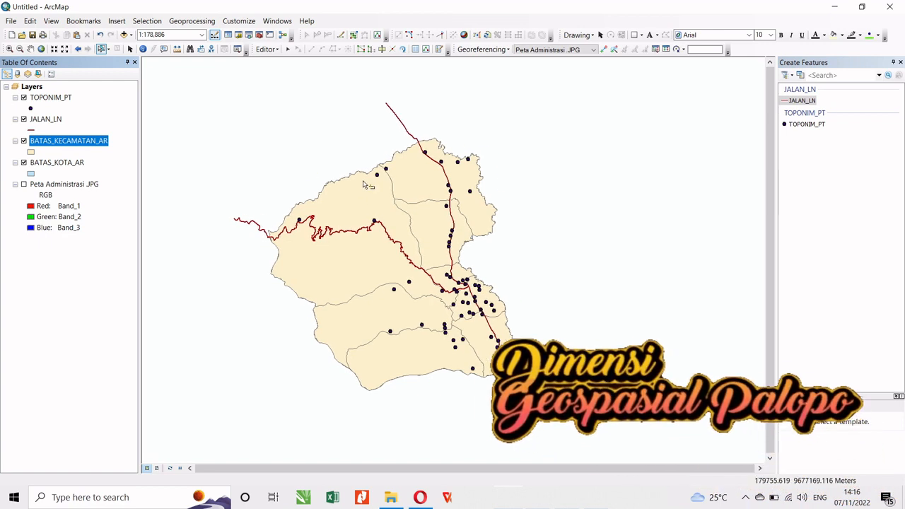